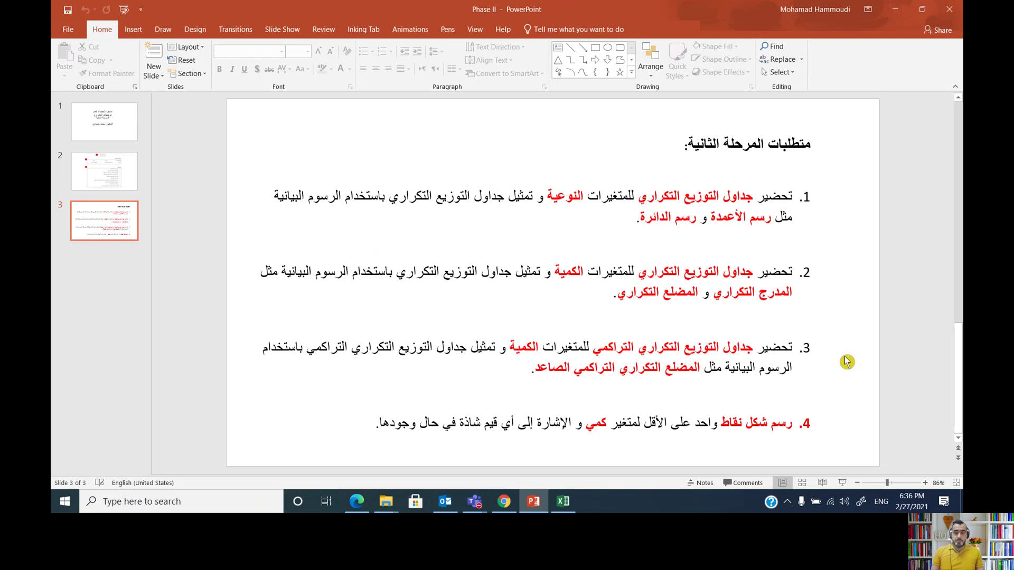
Switch to the Excel workbook Raw Data -- Phase II and examine the record number, gender and age columns of the survey data.
left_click(891, 15)
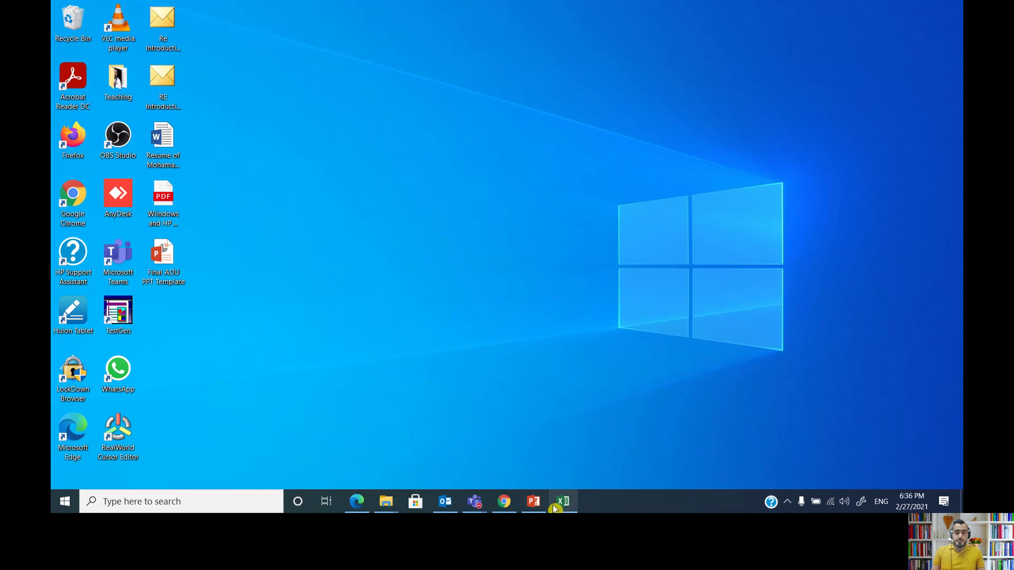
left_click(561, 503)
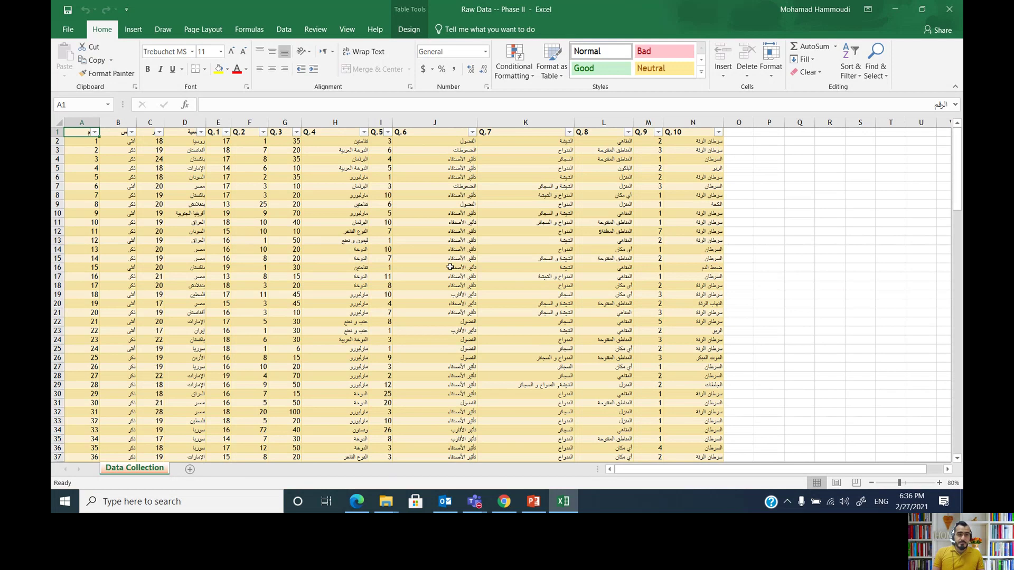
left_click(86, 117)
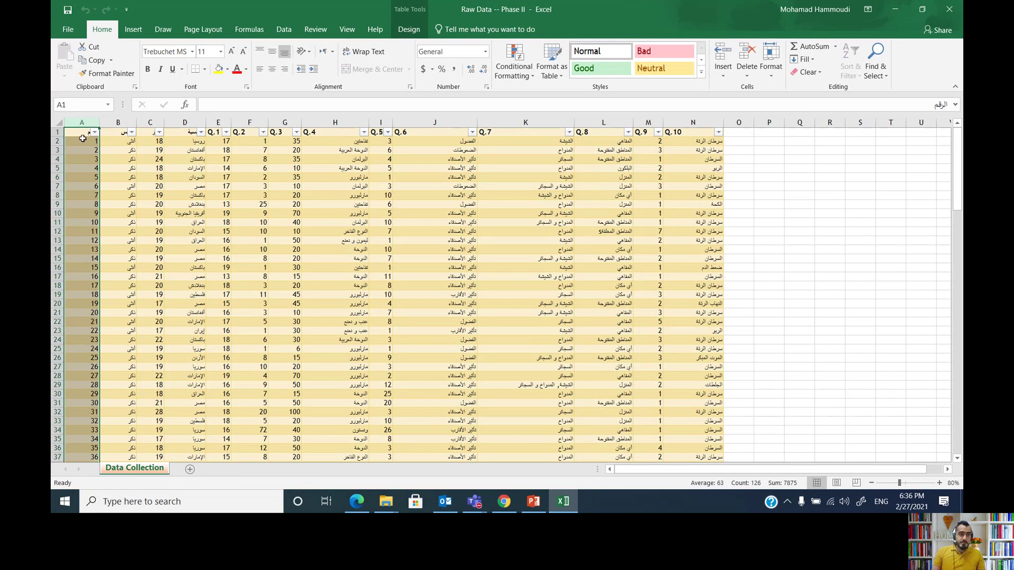
left_click(83, 138)
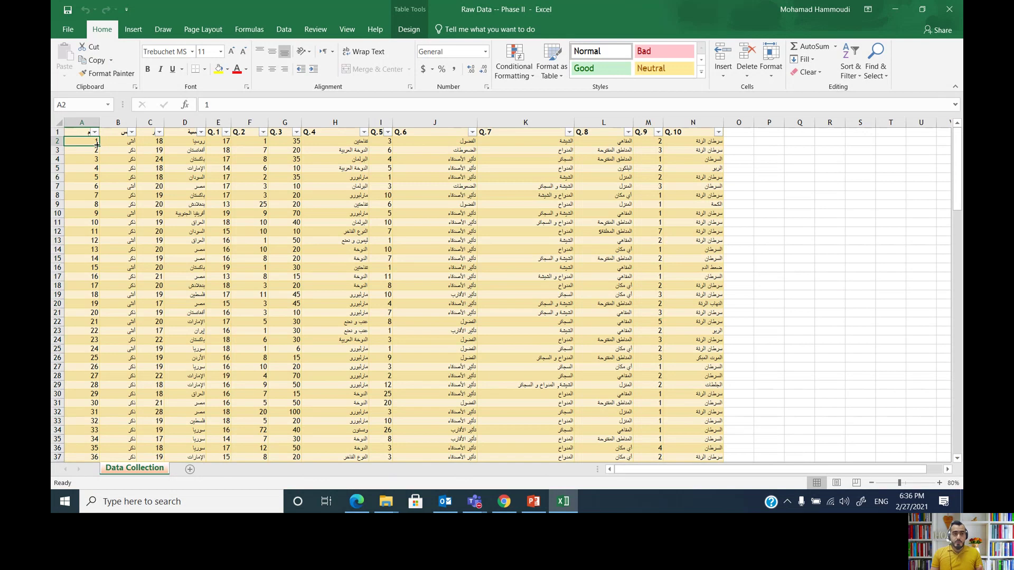
scroll(97, 144, "down", 1)
scroll(97, 145, "down", 20)
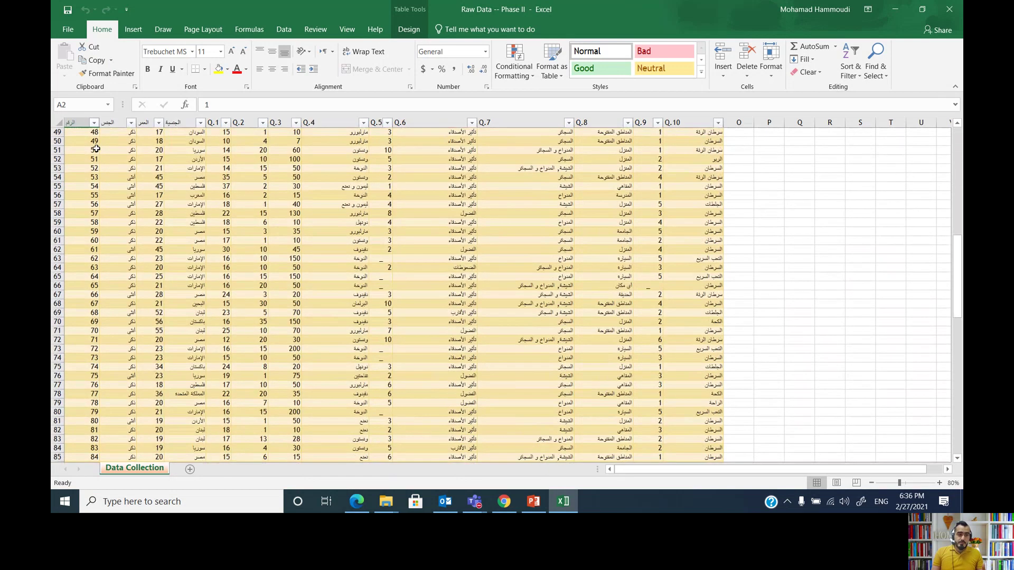
scroll(96, 149, "down", 9)
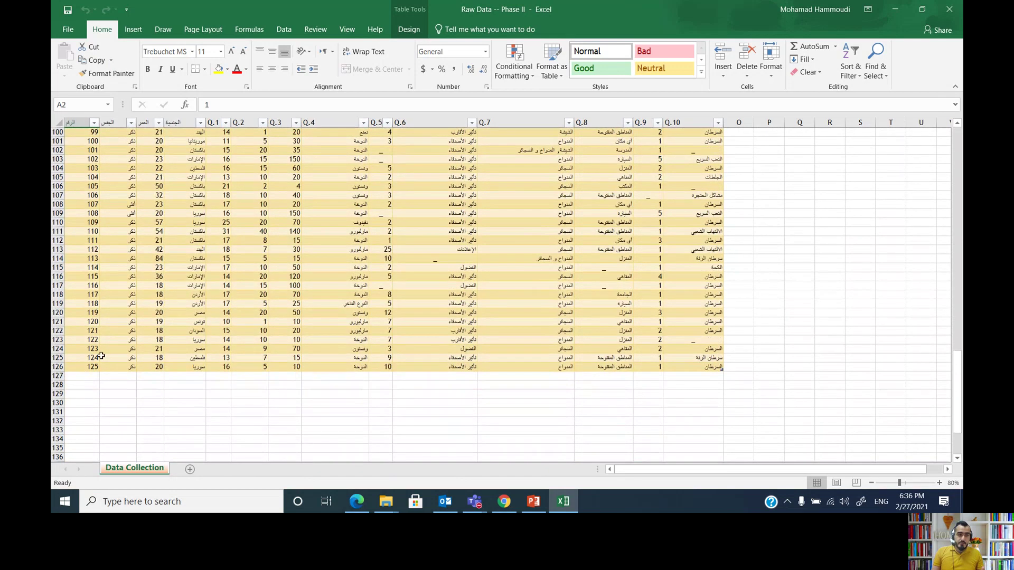
left_click(85, 368)
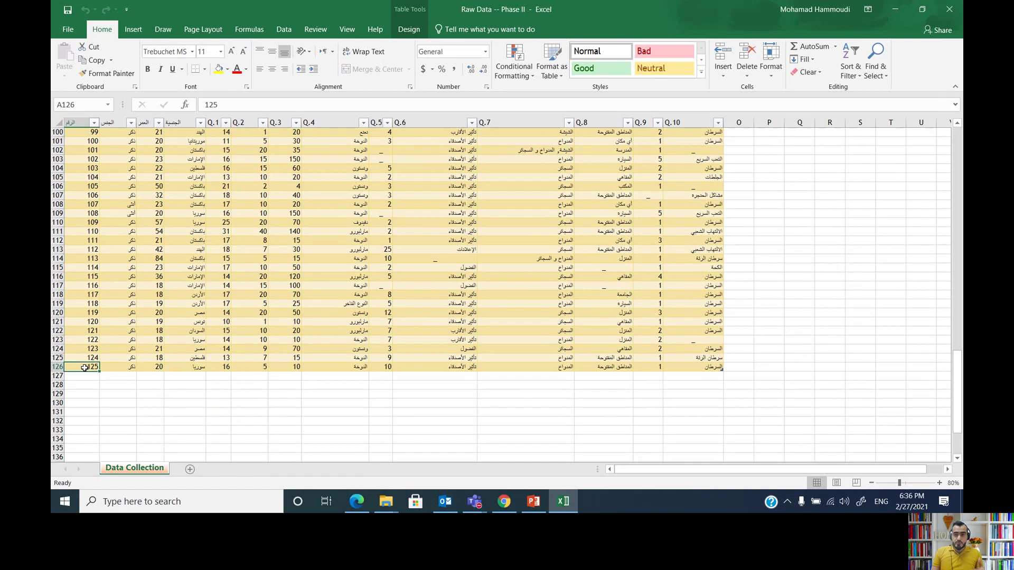
scroll(85, 368, "up", 20)
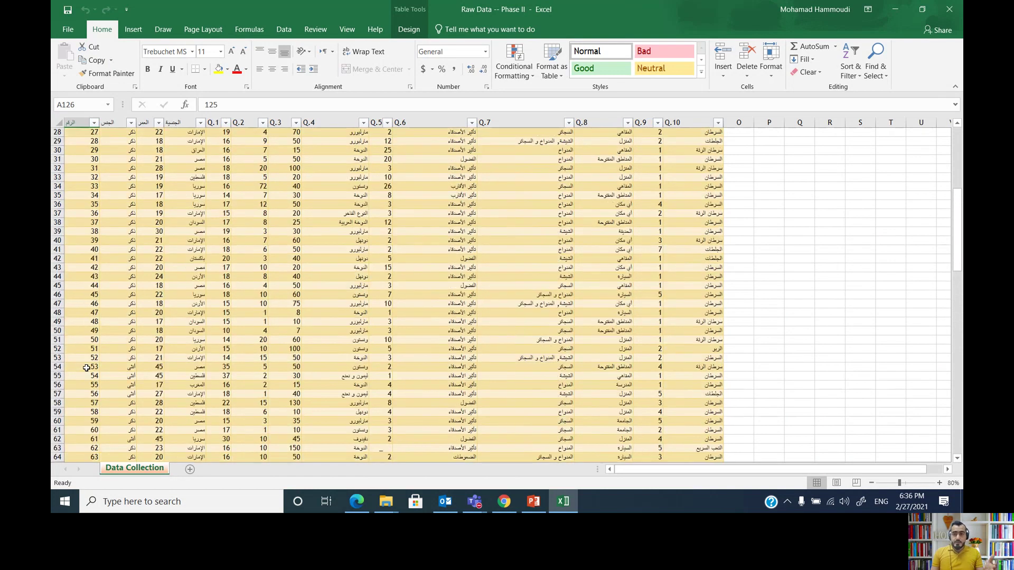
scroll(87, 368, "up", 9)
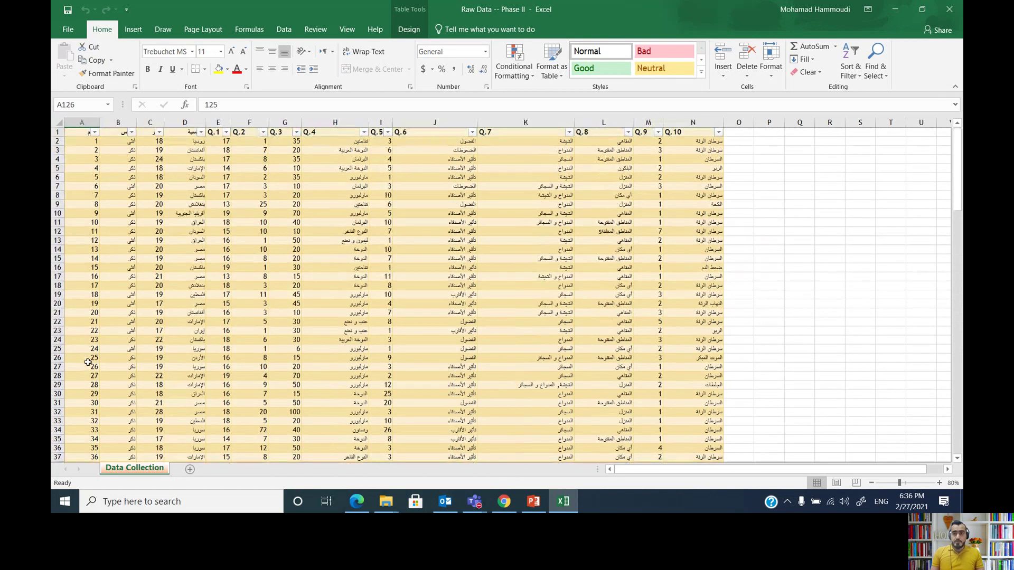
left_click(119, 124)
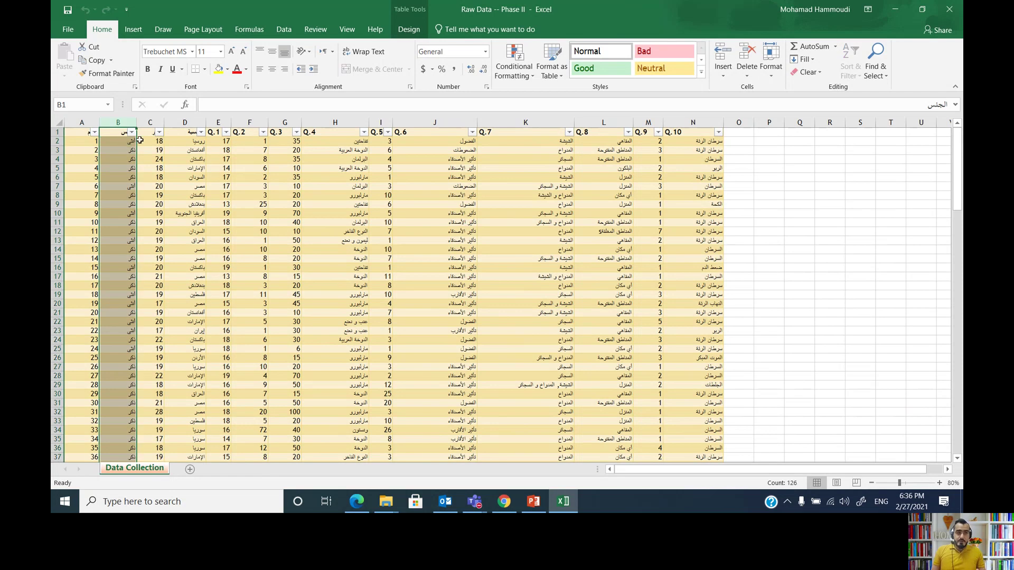
left_click(155, 123)
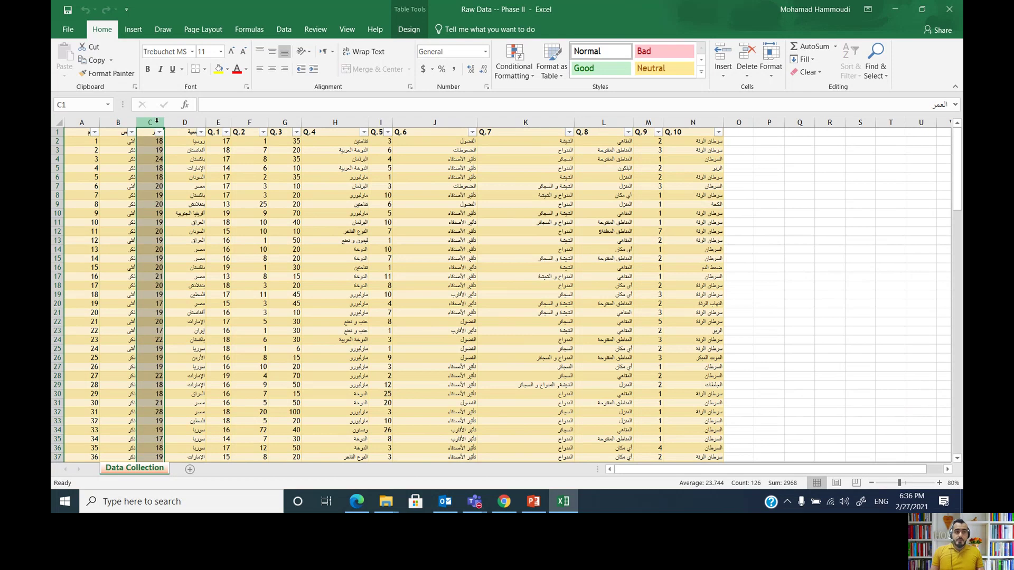
Copy the nationality column (الجنسية) from the Data Collection sheet into column B of a new worksheet.
left_click(183, 122)
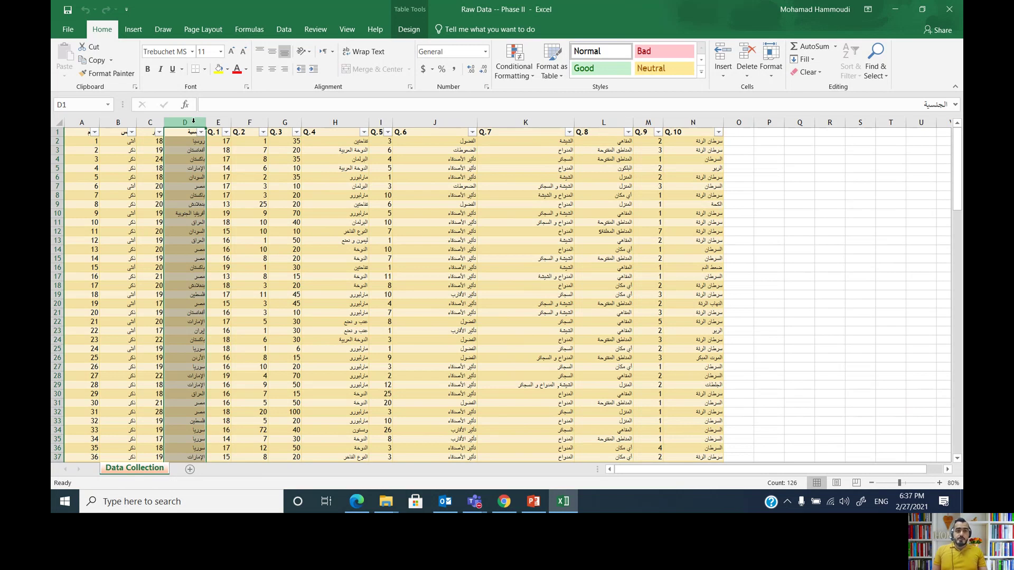
right_click(193, 127)
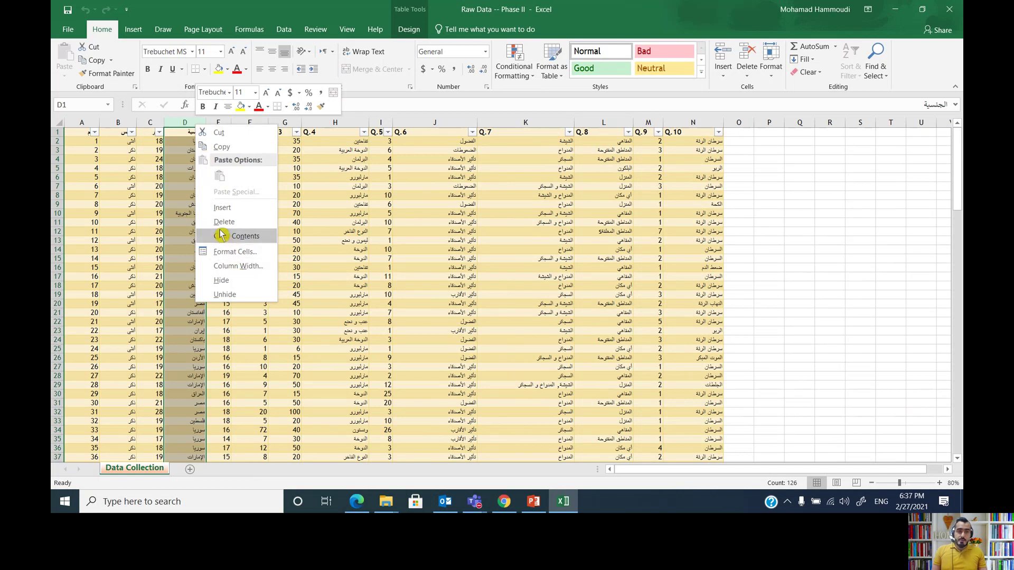
left_click(237, 147)
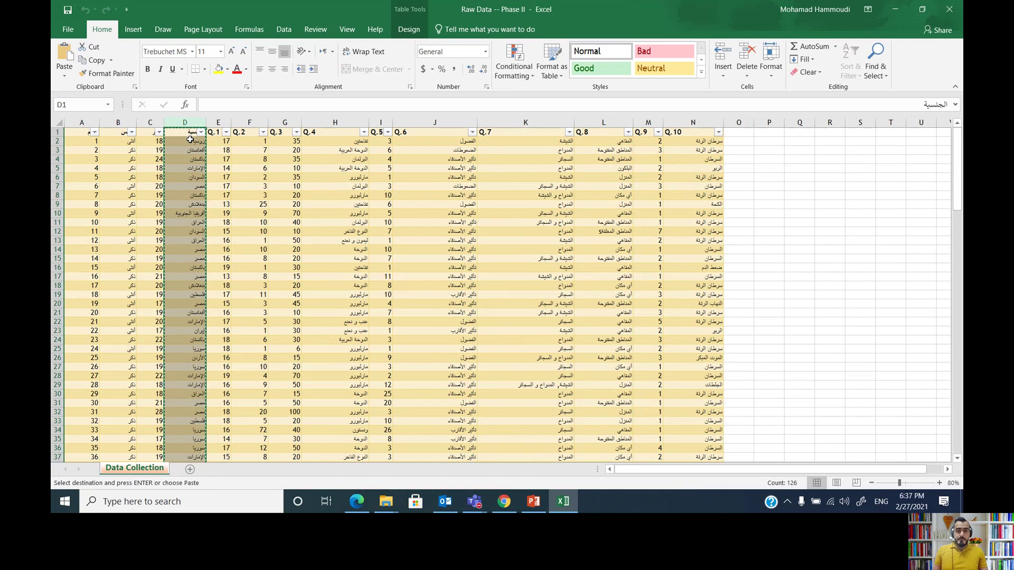
left_click(189, 470)
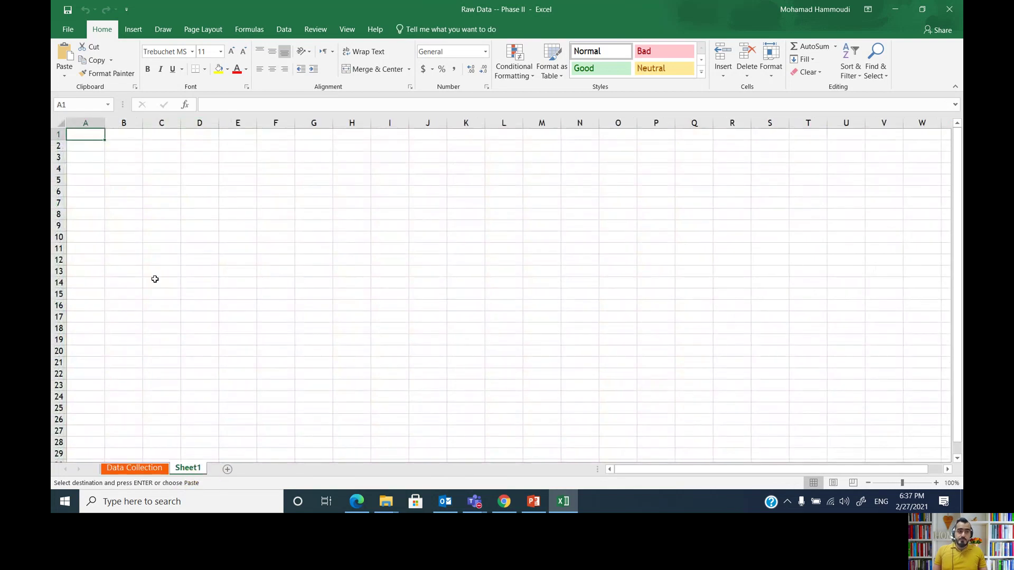
left_click(132, 121)
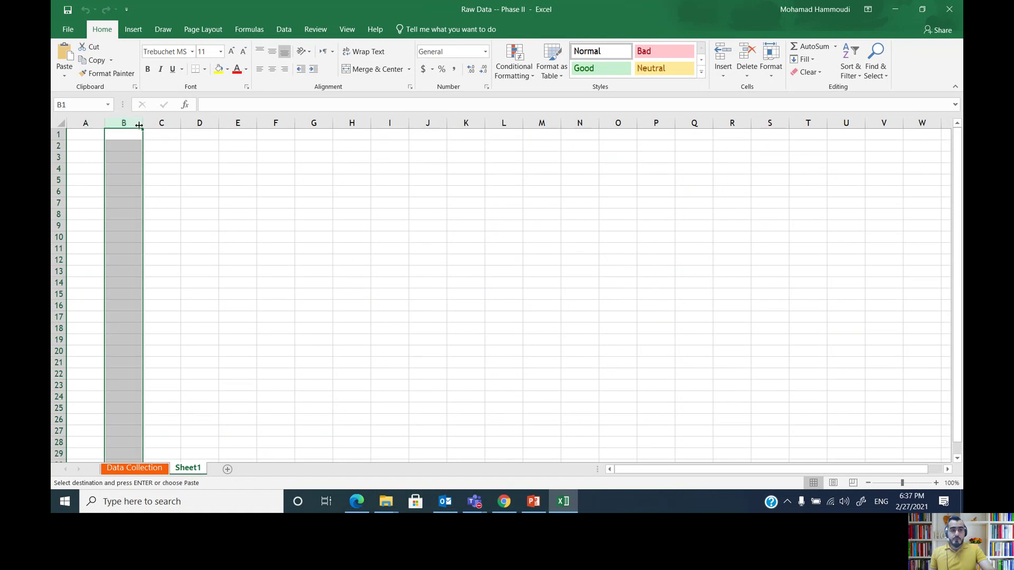
right_click(135, 127)
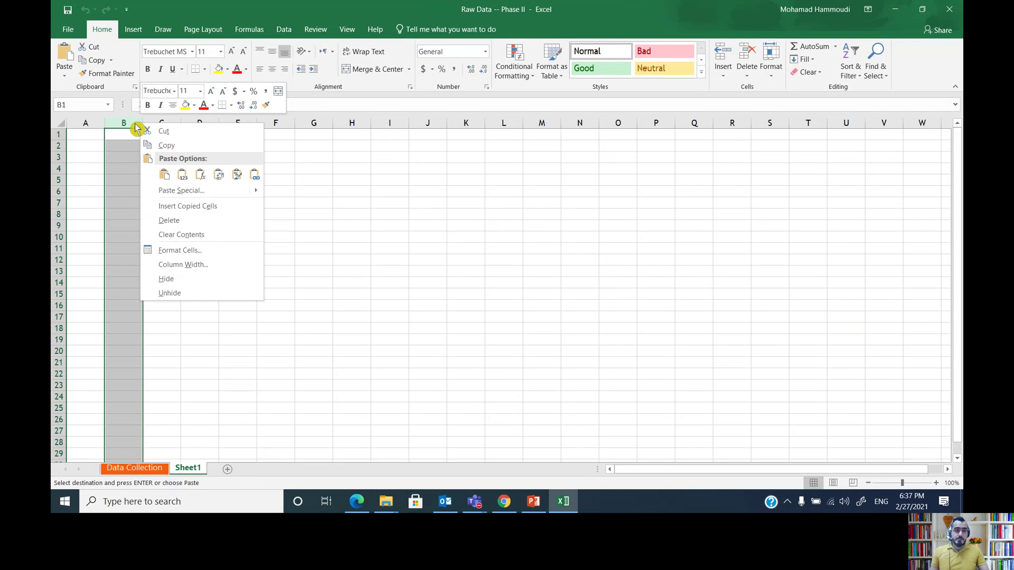
left_click(125, 117)
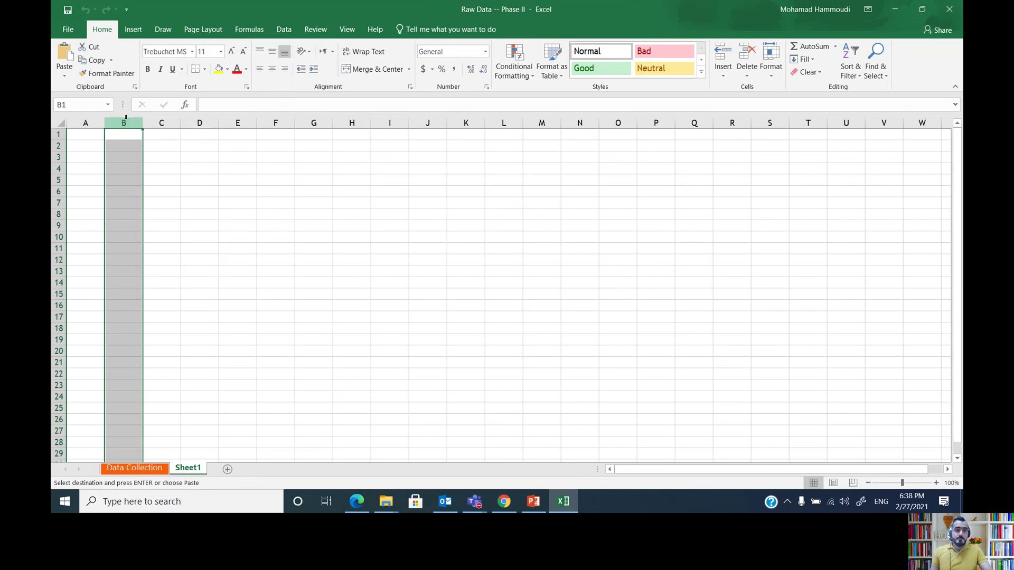
key("ctrl+v")
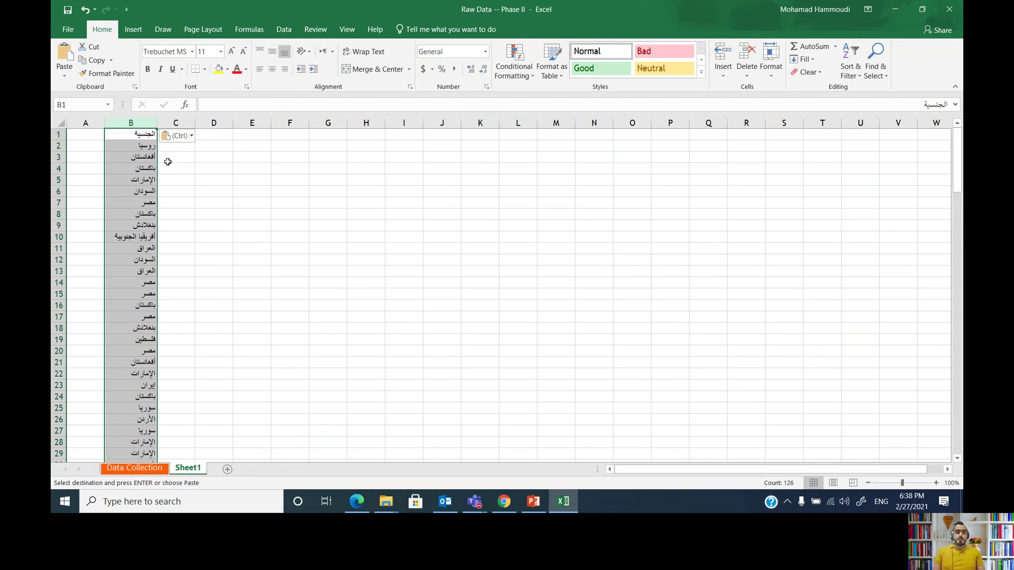
Examine the header and the first few nationality entries in the pasted column.
left_click_drag(147, 135, 147, 168)
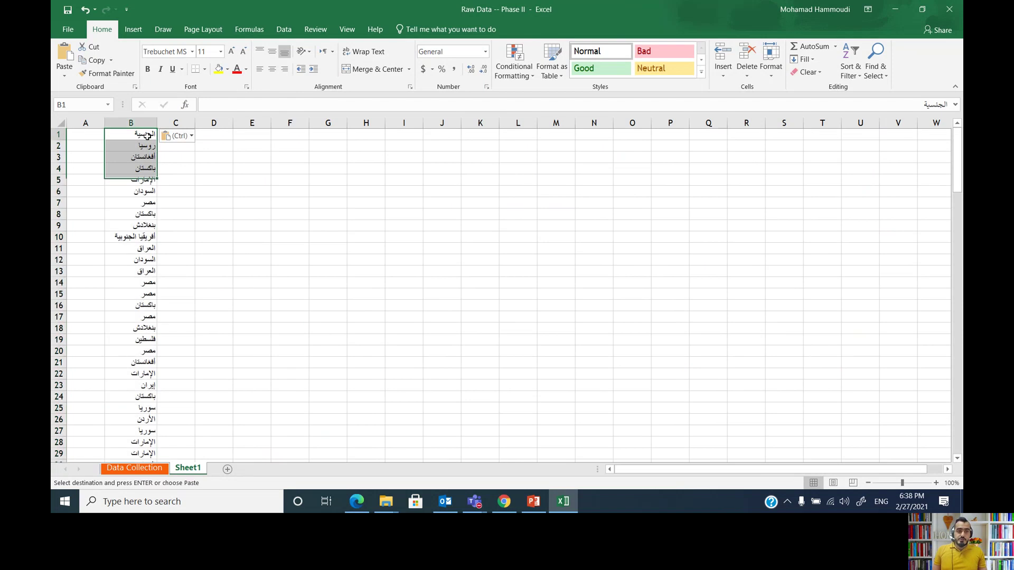
left_click(147, 135)
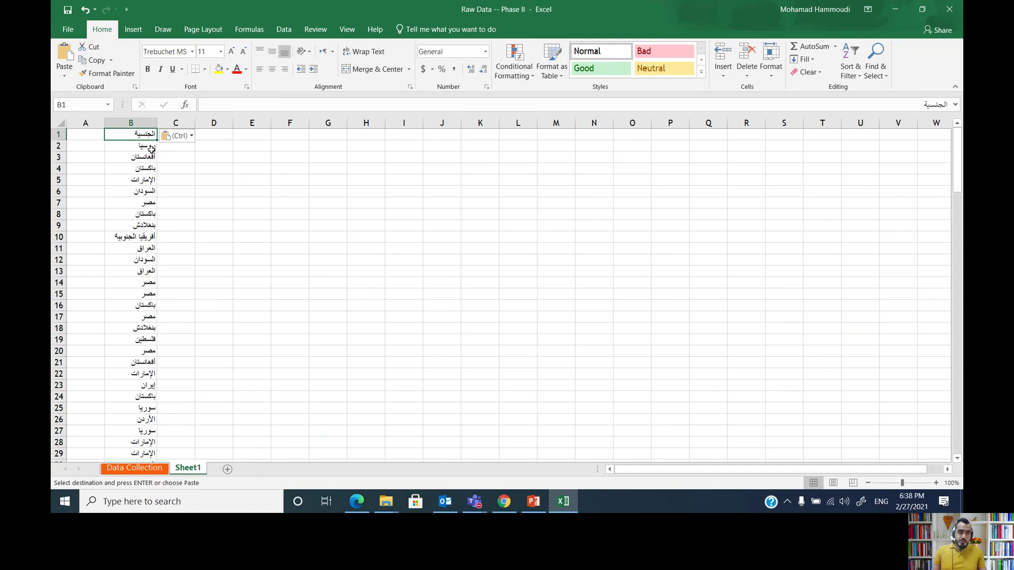
left_click(150, 151)
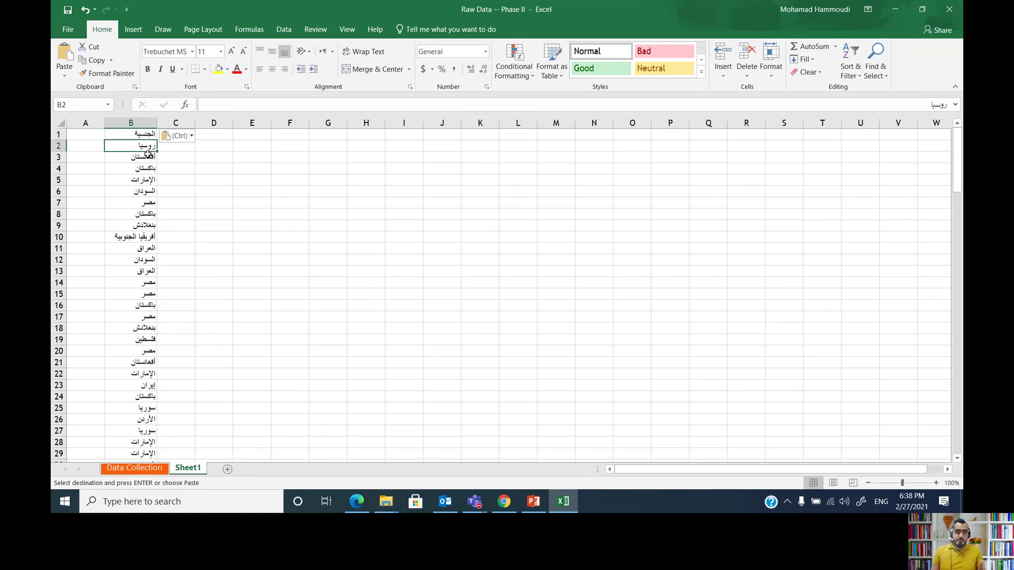
left_click(152, 159)
left_click(152, 168)
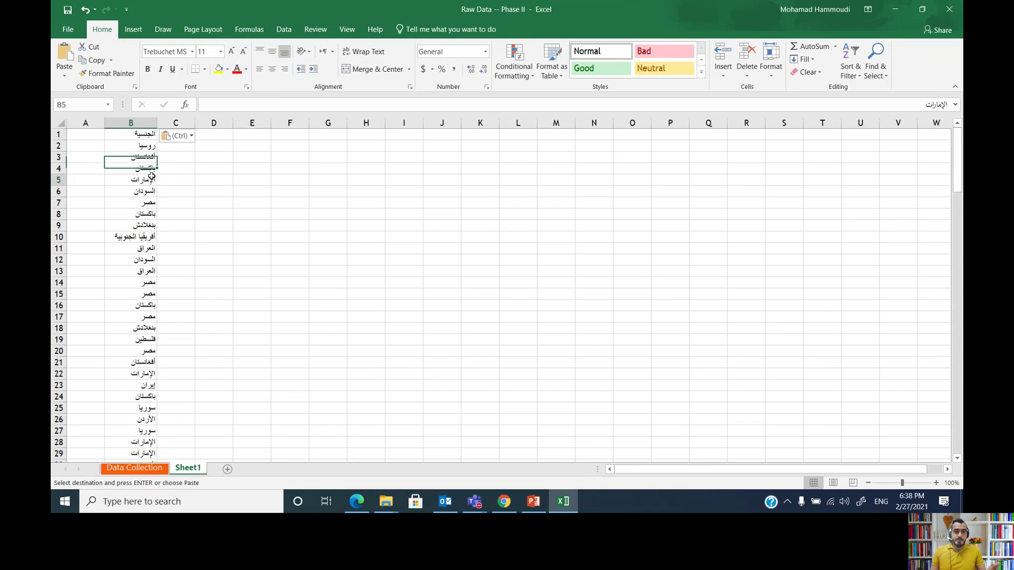
left_click(152, 181)
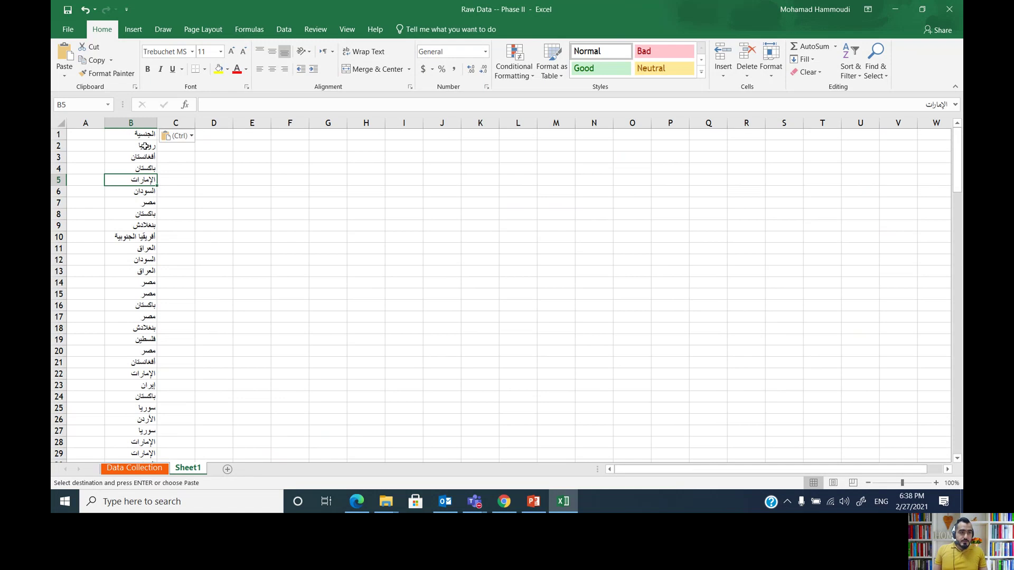
Select the nationality data including its header, range B1:B126.
left_click_drag(148, 134, 142, 271)
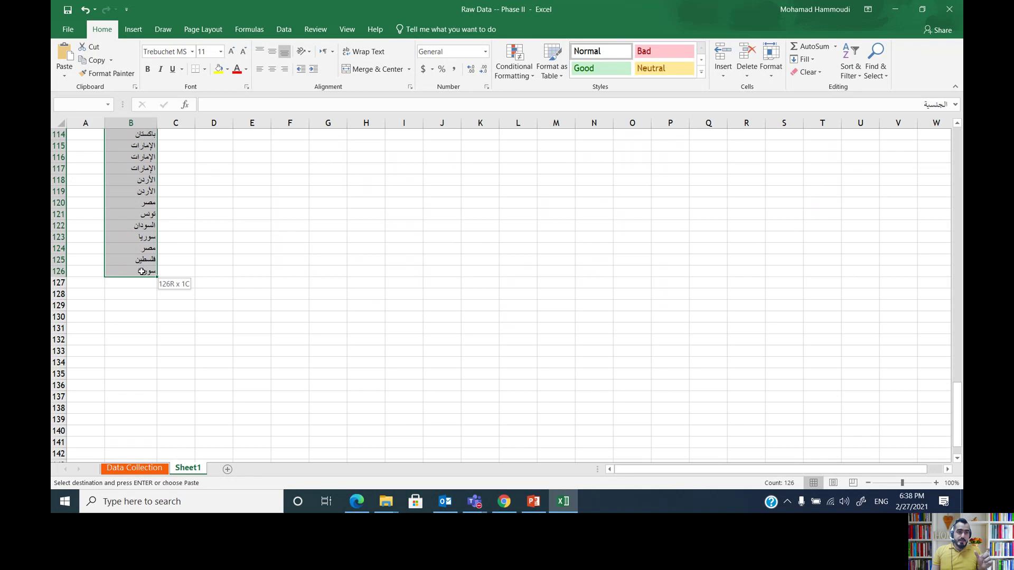
left_click_drag(141, 272, 142, 271)
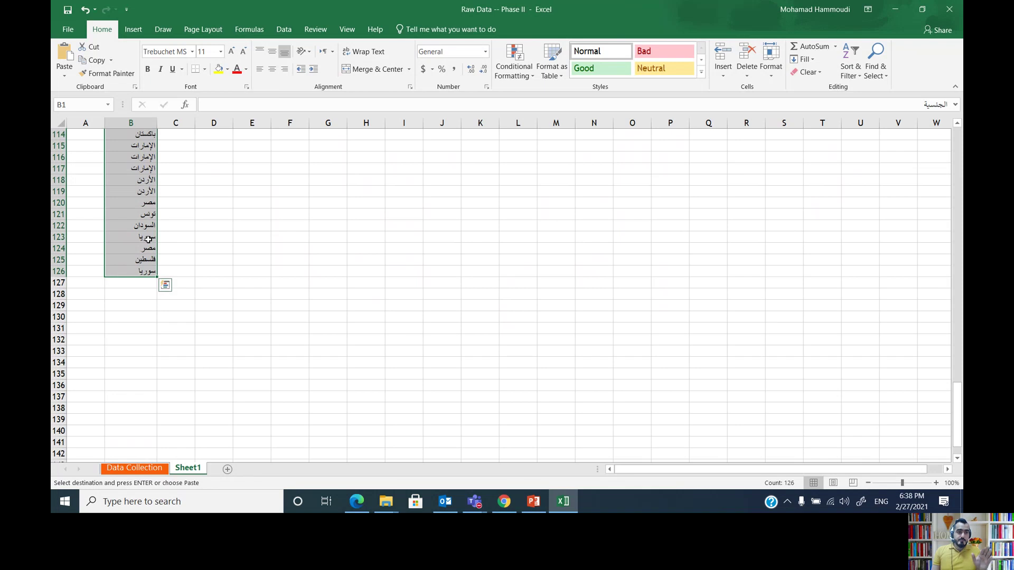
scroll(144, 281, "up", 6)
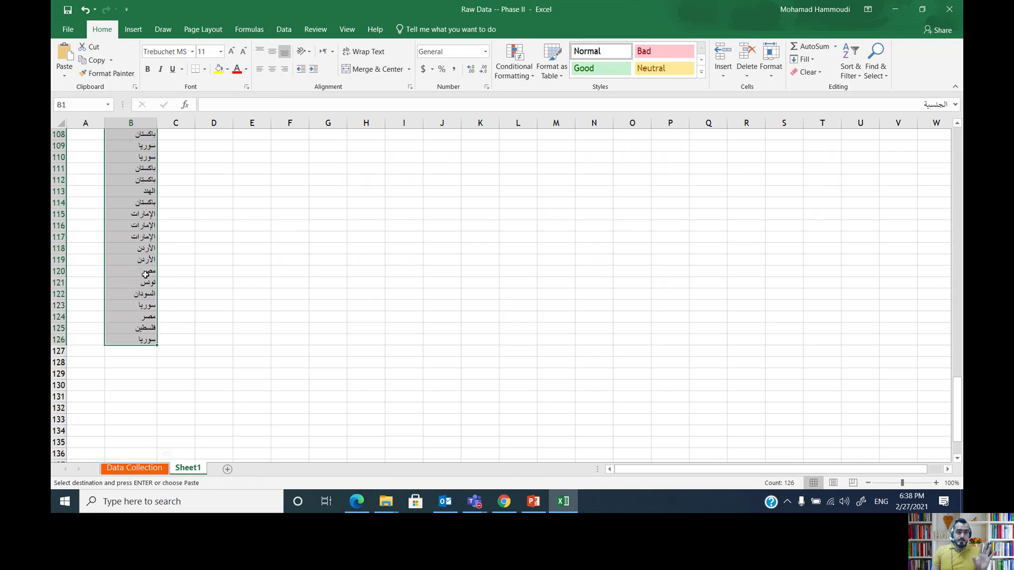
scroll(145, 274, "up", 20)
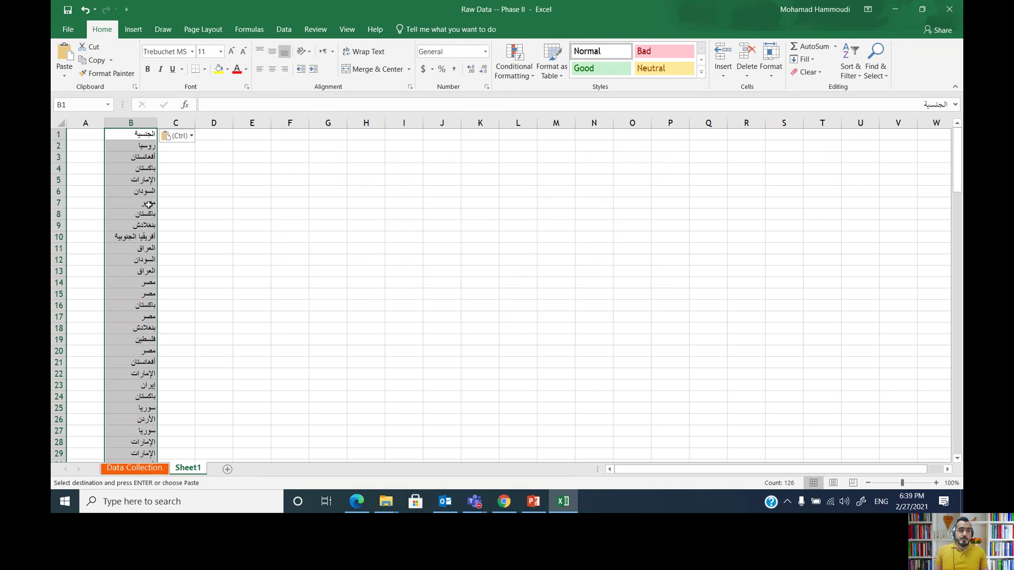
left_click(135, 31)
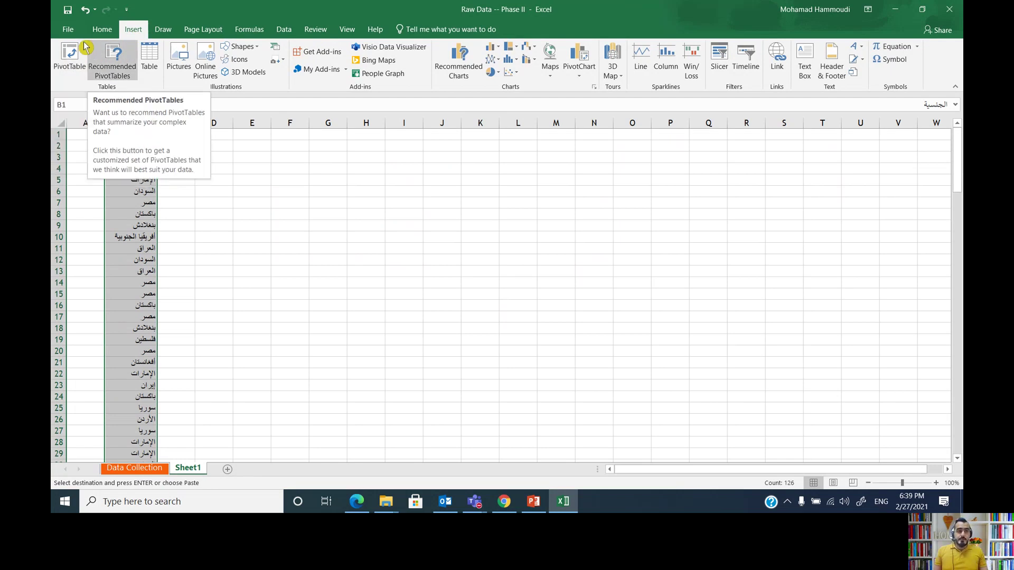
Rename the new worksheet as الجنسية.
right_click(196, 472)
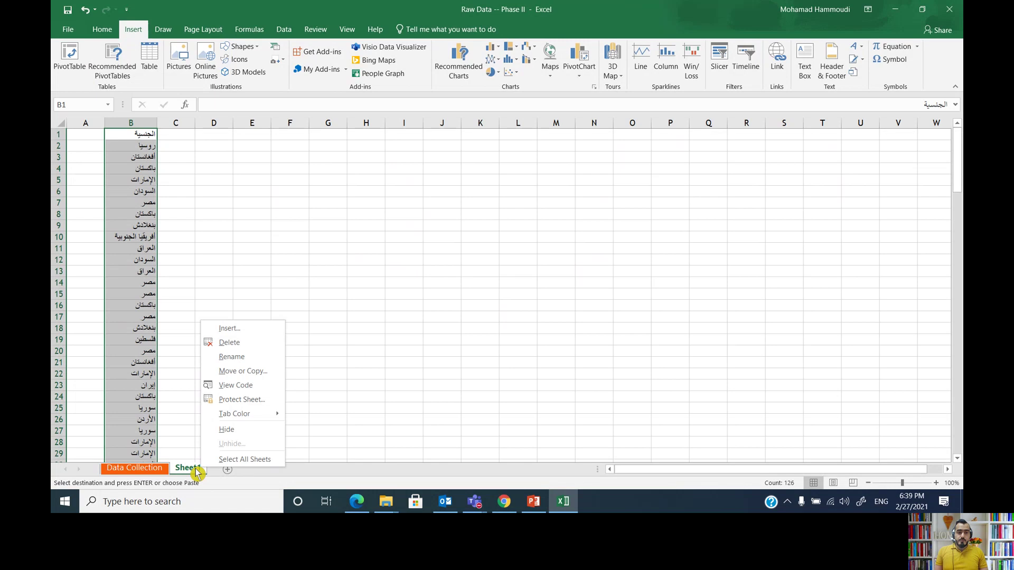
left_click(232, 356)
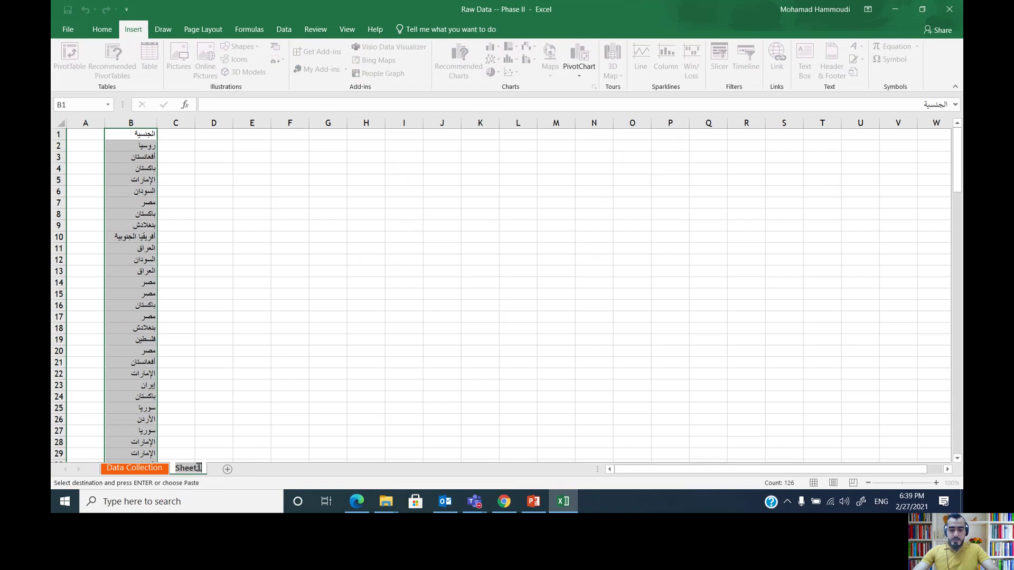
type("الجنسية")
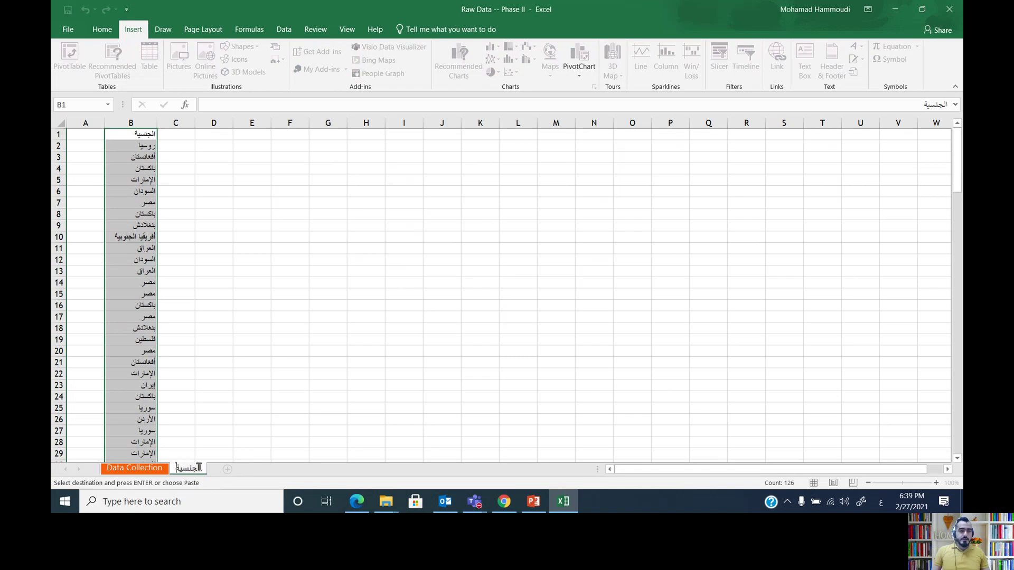
left_click(152, 116)
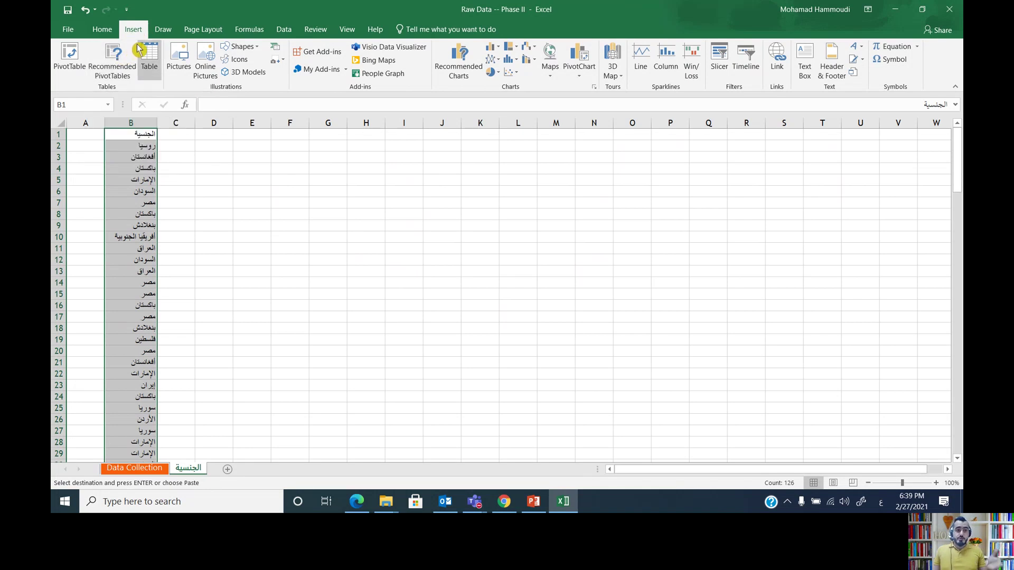
Create a PivotTable from the selected nationality range B1:B126 on a new worksheet.
left_click(70, 51)
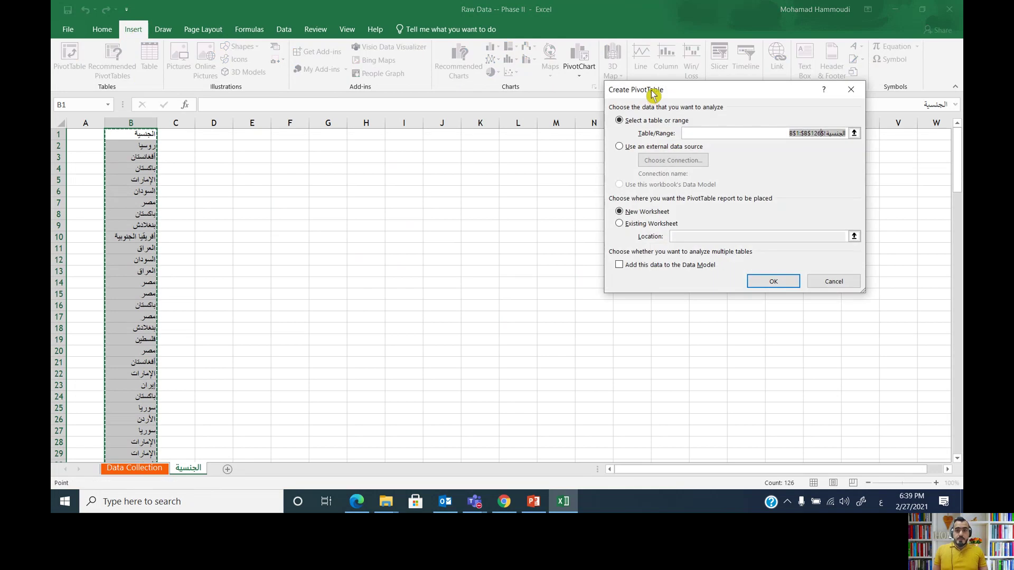
left_click_drag(653, 93, 358, 121)
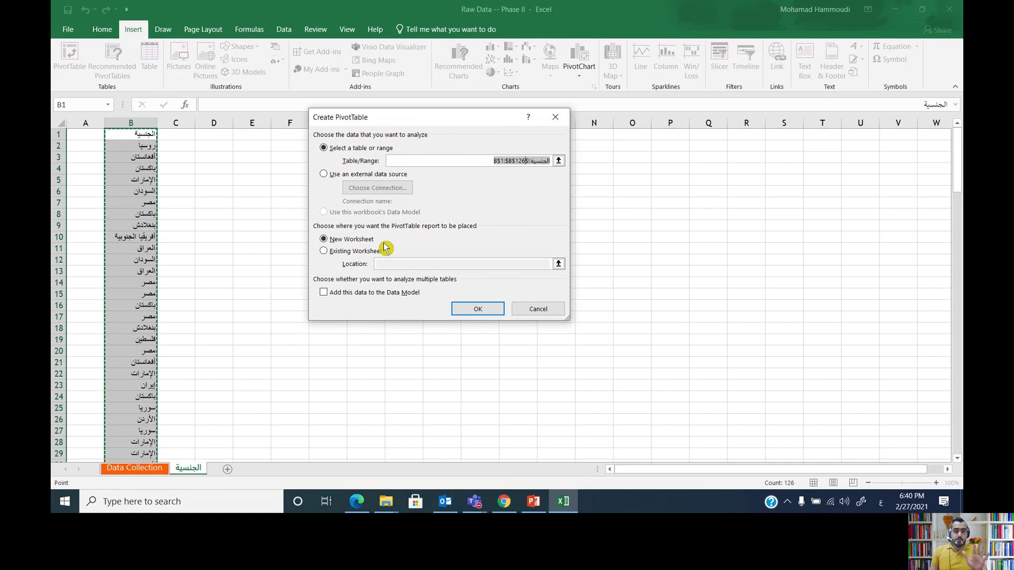
left_click(486, 312)
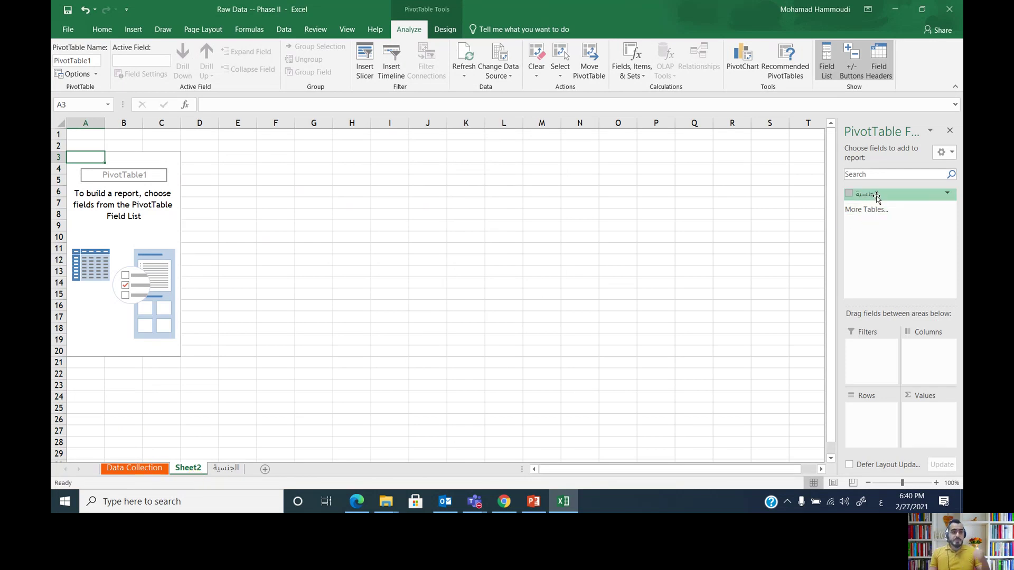
Check the source sheet الجنسية, and add the الجنسية field to the rows of the PivotTable on Sheet2.
left_click(227, 469)
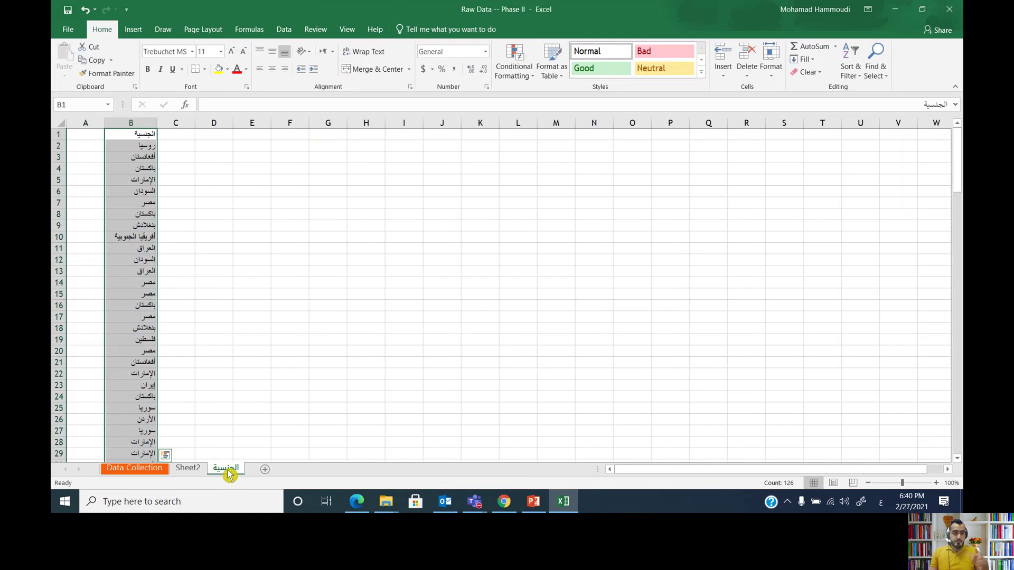
left_click(189, 469)
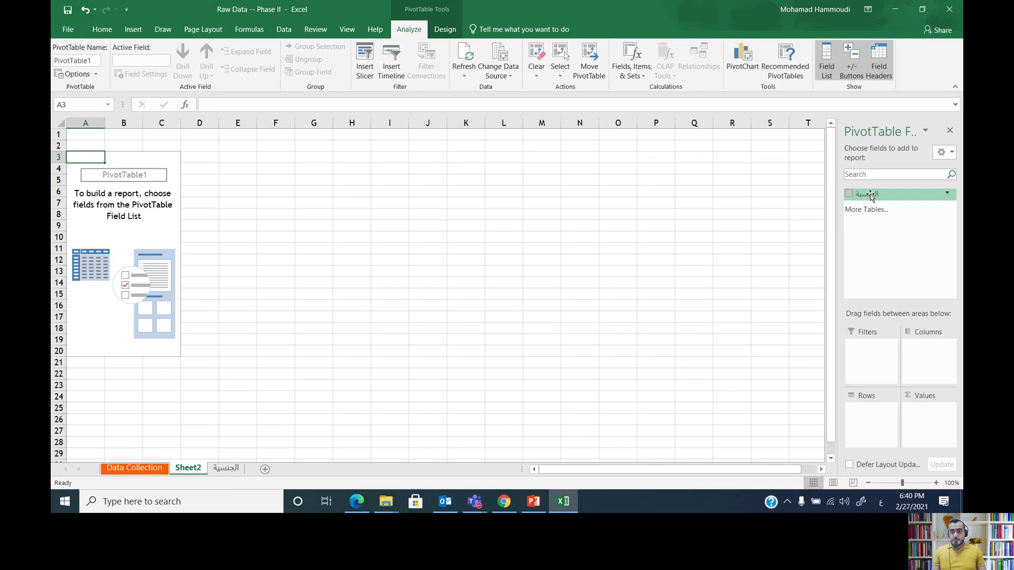
left_click_drag(870, 195, 856, 421)
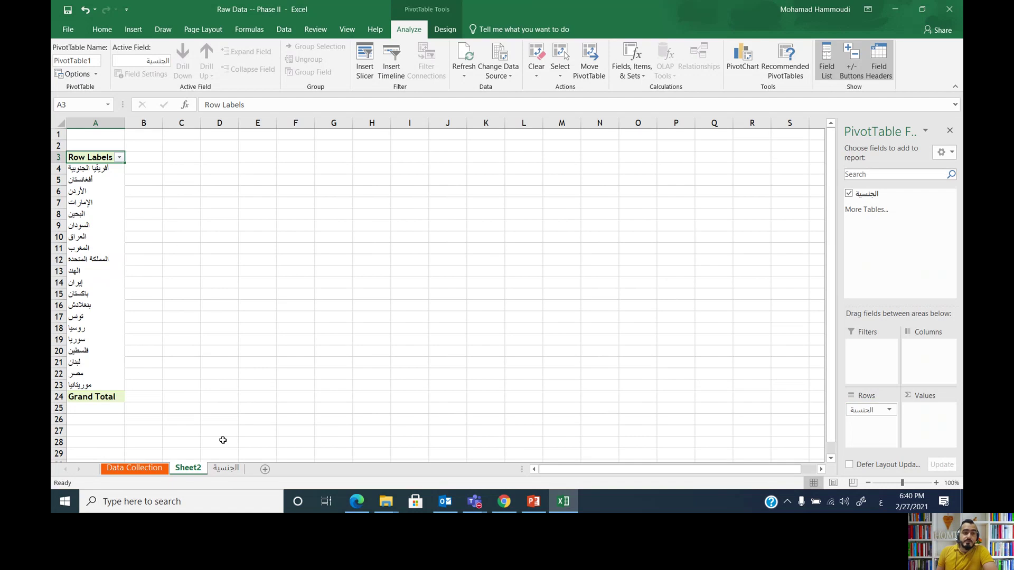
Compare the PivotTable's row labels with the source nationality list, examining the first few nationalities.
left_click(226, 469)
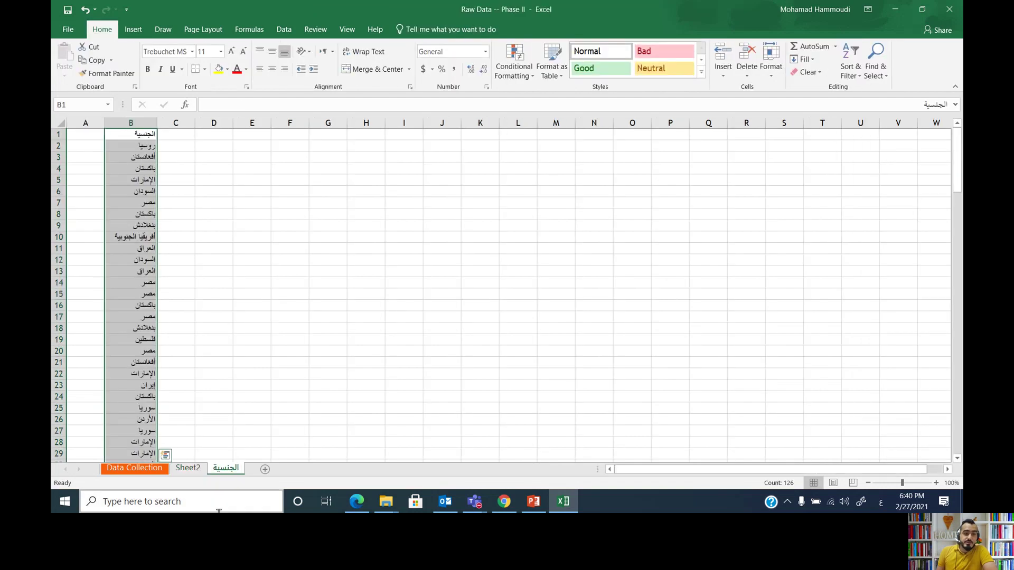
left_click(199, 471)
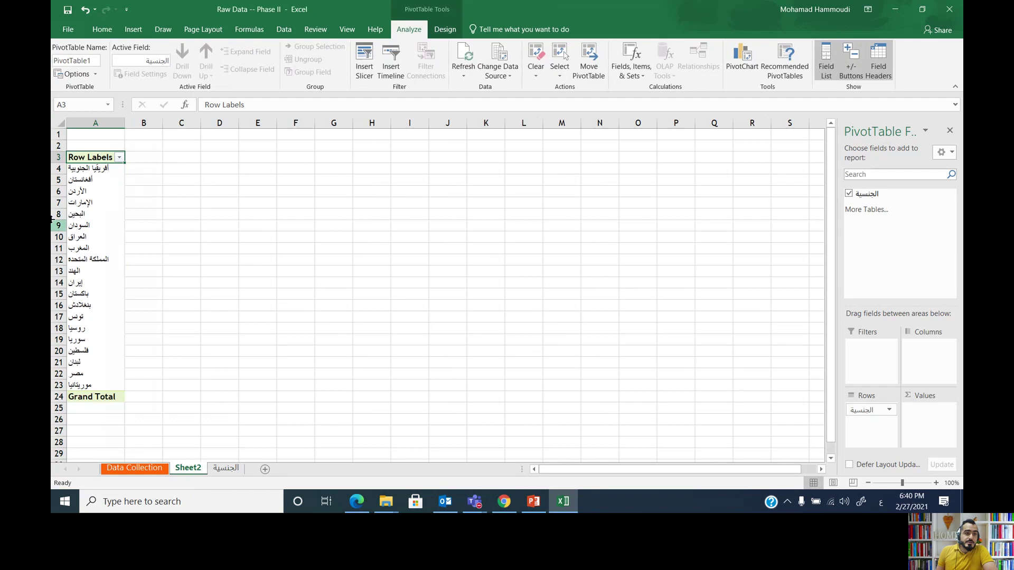
left_click(106, 168)
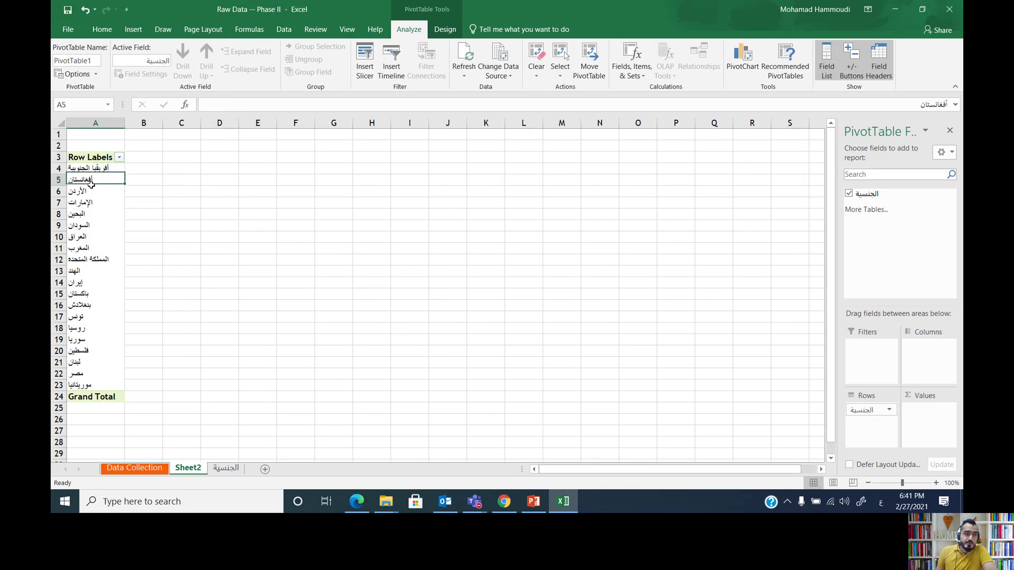
left_click(97, 181)
left_click(93, 193)
left_click(91, 206)
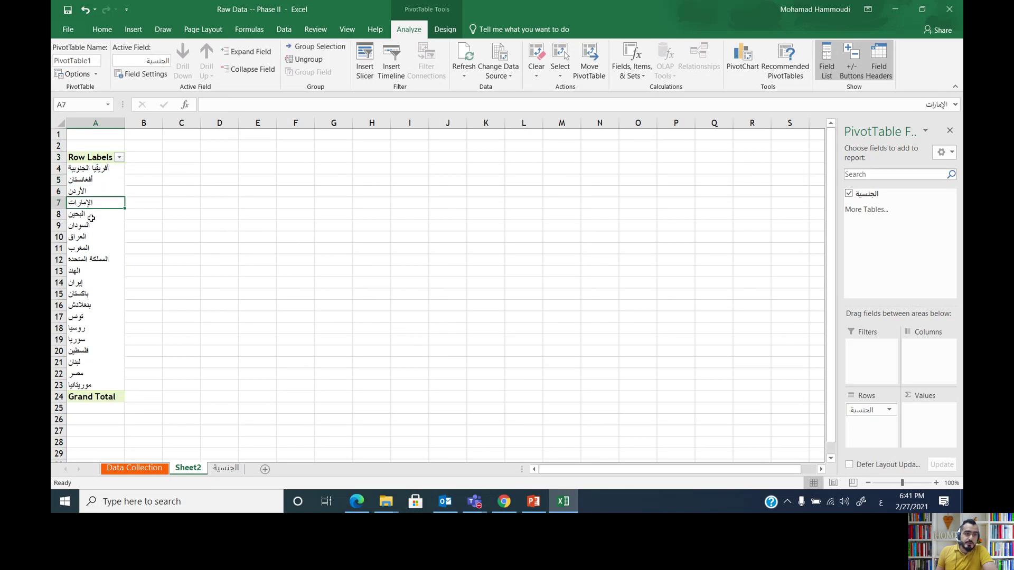
left_click(110, 169)
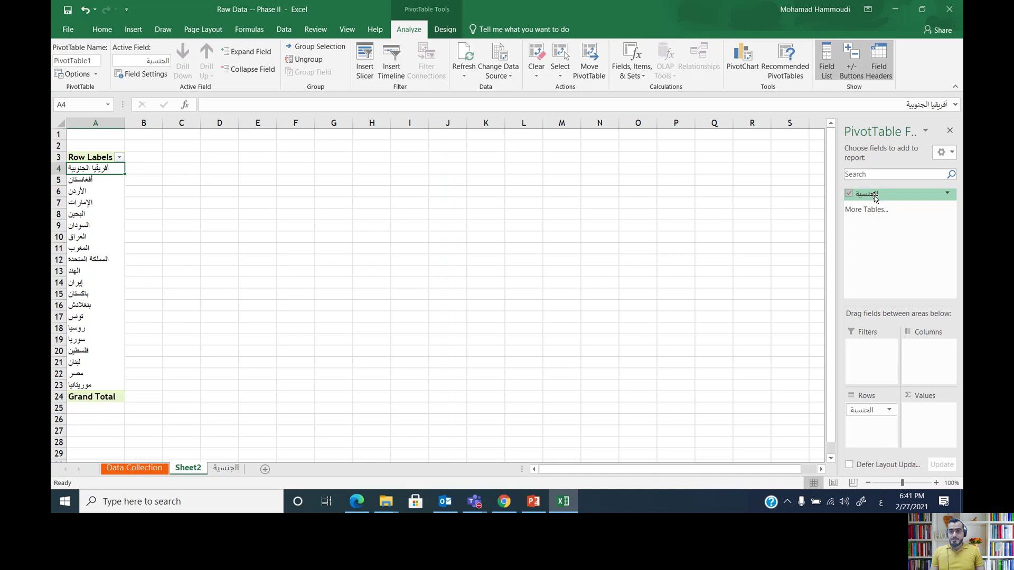
Add the الجنسية field to the PivotTable's values as a count, and review the first counts and the grand total.
left_click_drag(874, 197, 919, 425)
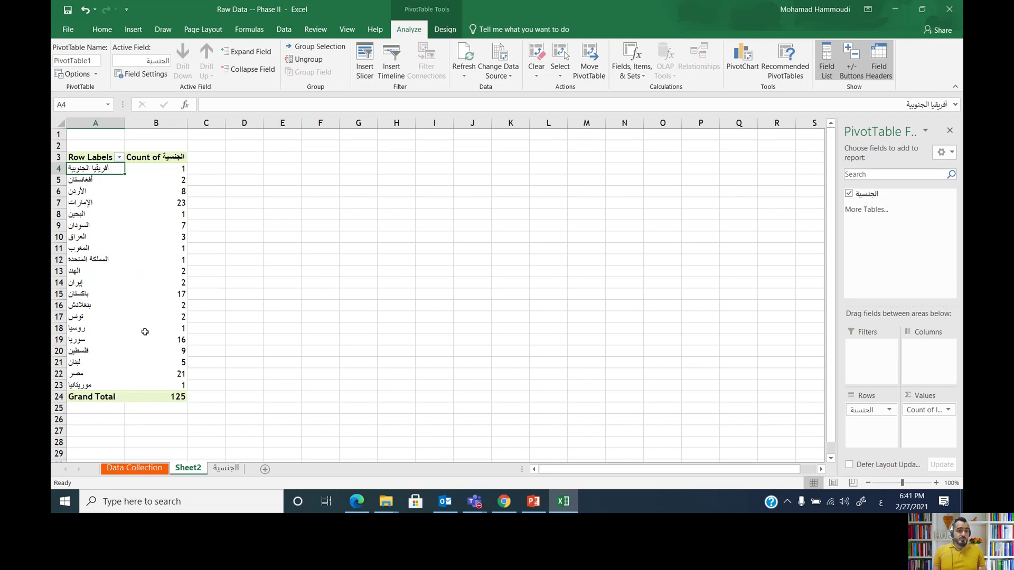
left_click(173, 172)
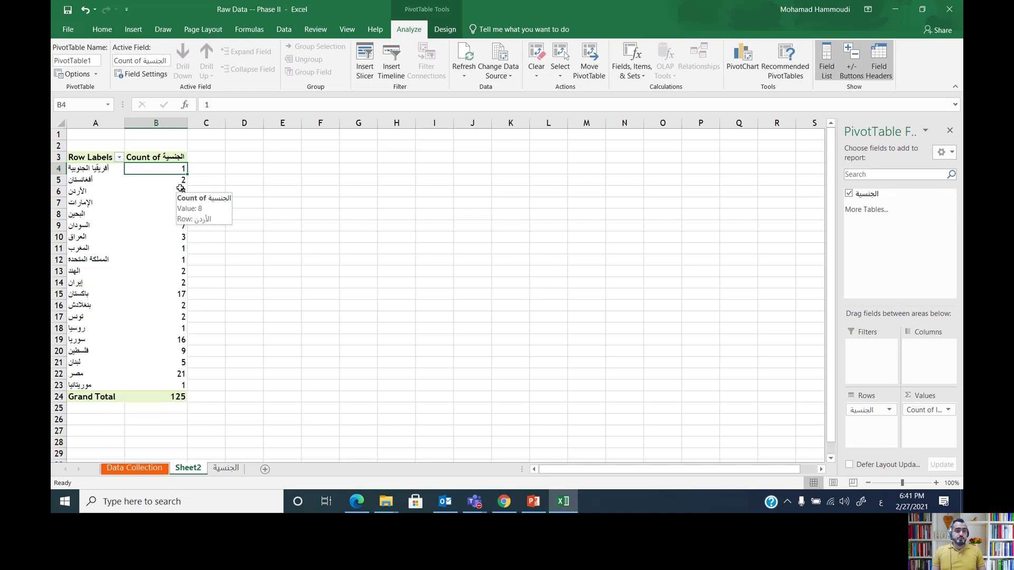
key("Down")
key("Down")
key("Down")
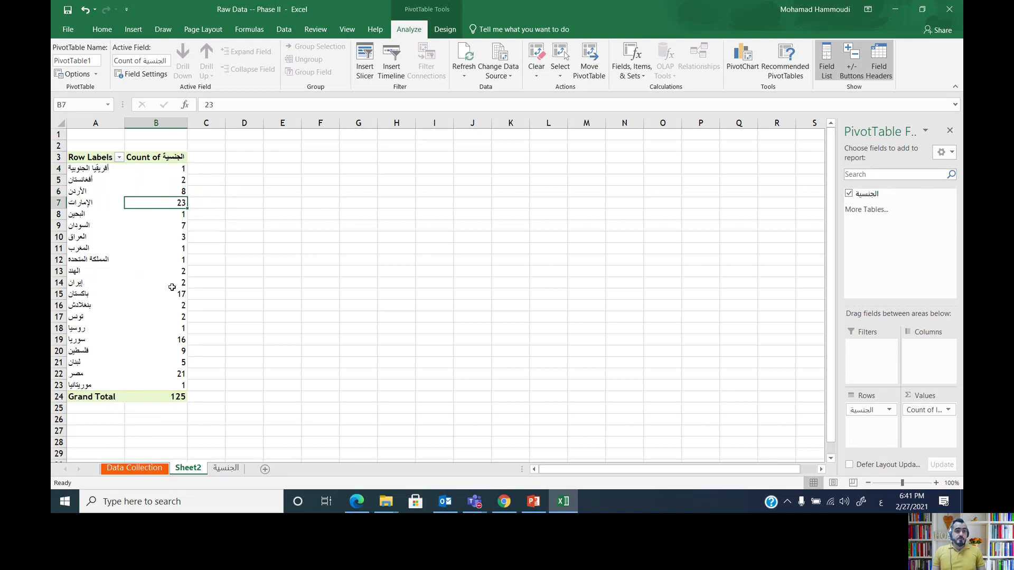
left_click(171, 396)
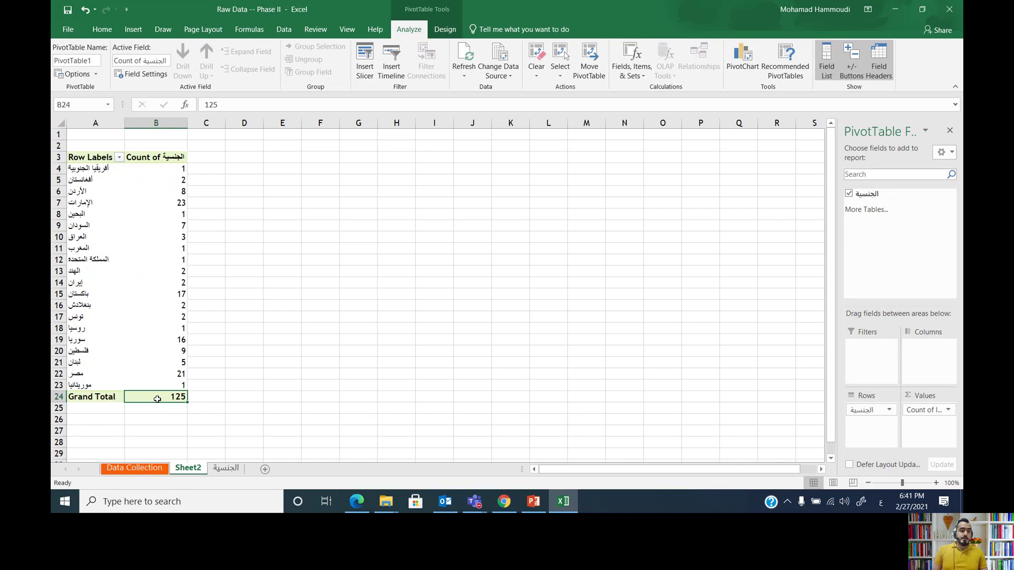
Copy the PivotTable's labels and counts with the grand total (A4:B24) to the الجنسية sheet from D3, and fit column D to its contents.
left_click_drag(155, 397, 93, 170)
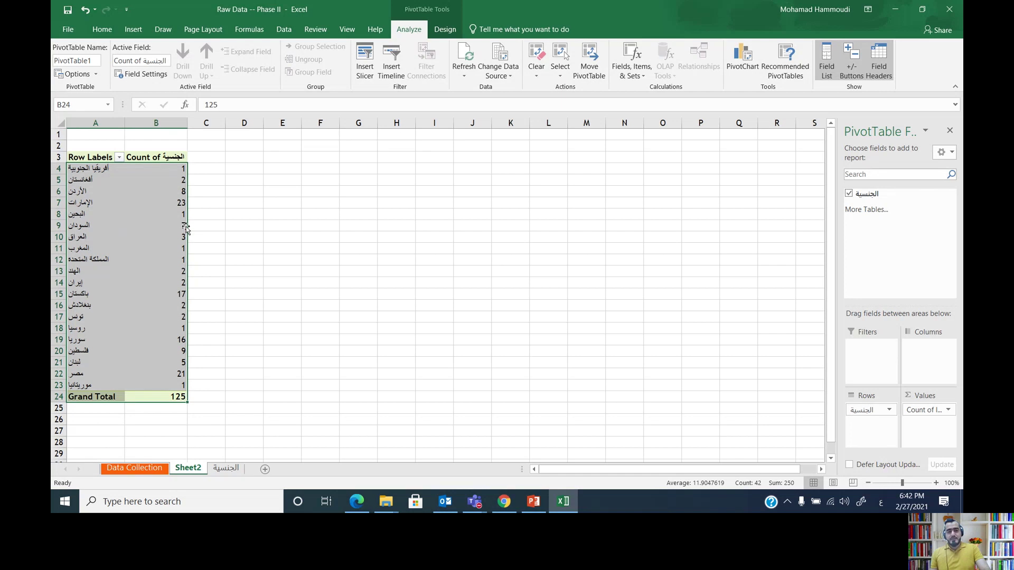
mouse_move(176, 223)
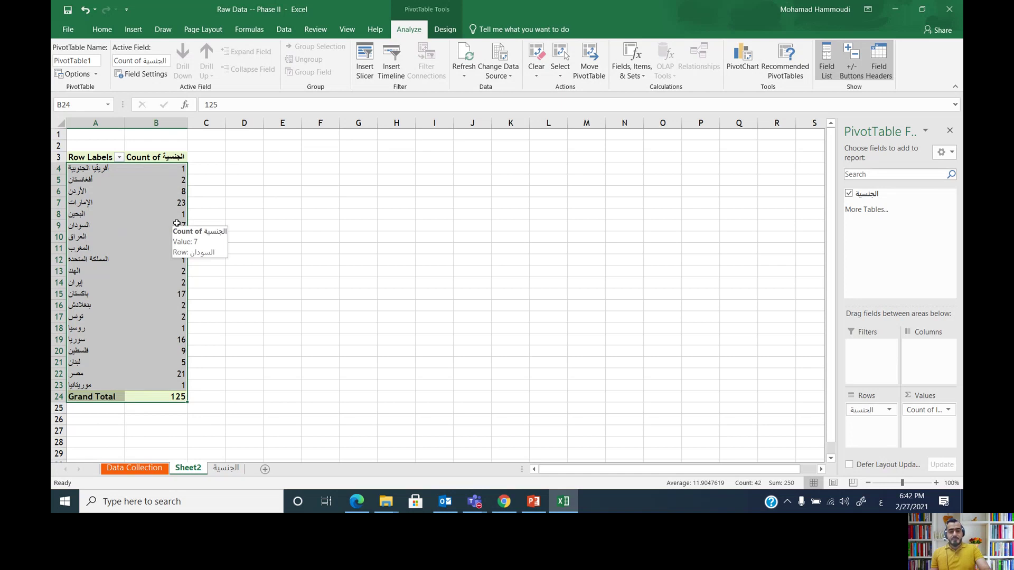
key("ctrl+c")
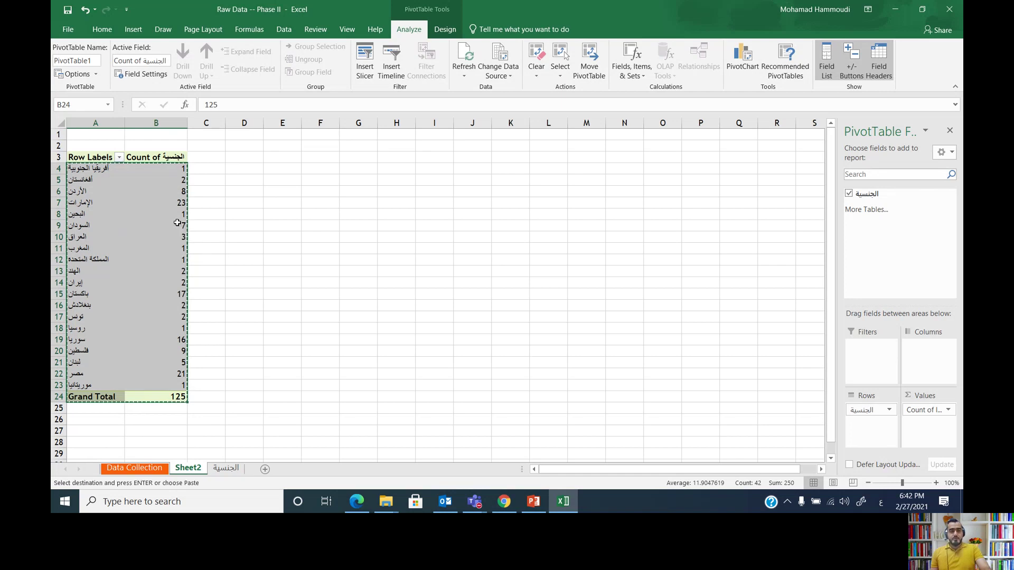
left_click(226, 468)
left_click(206, 157)
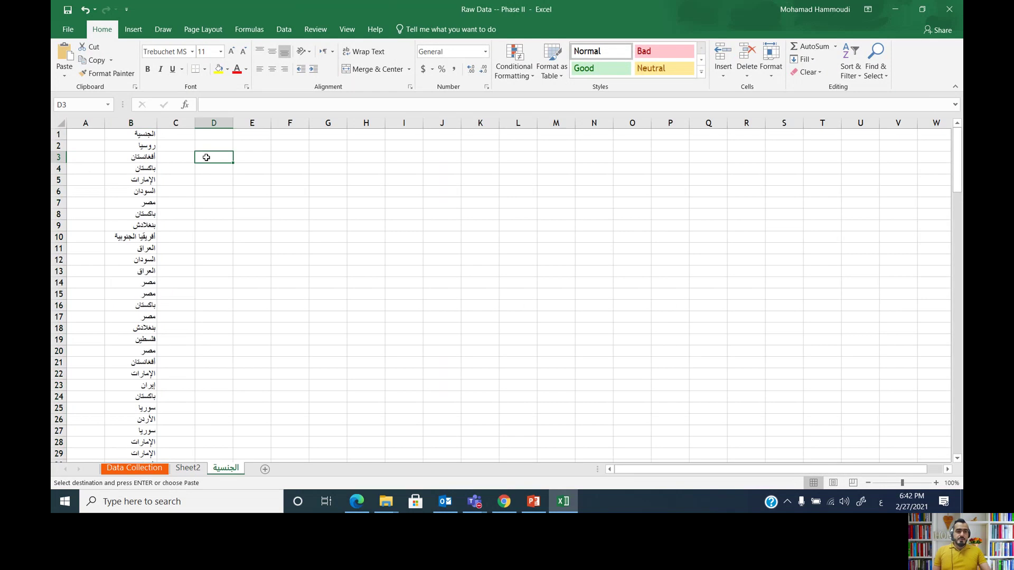
left_click(214, 148)
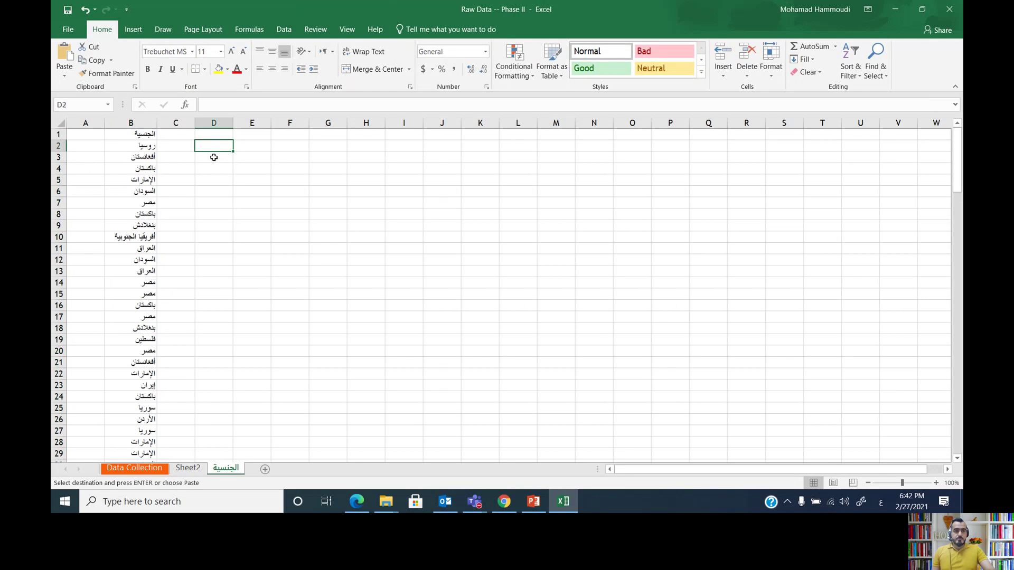
left_click(214, 157)
key("ctrl+v")
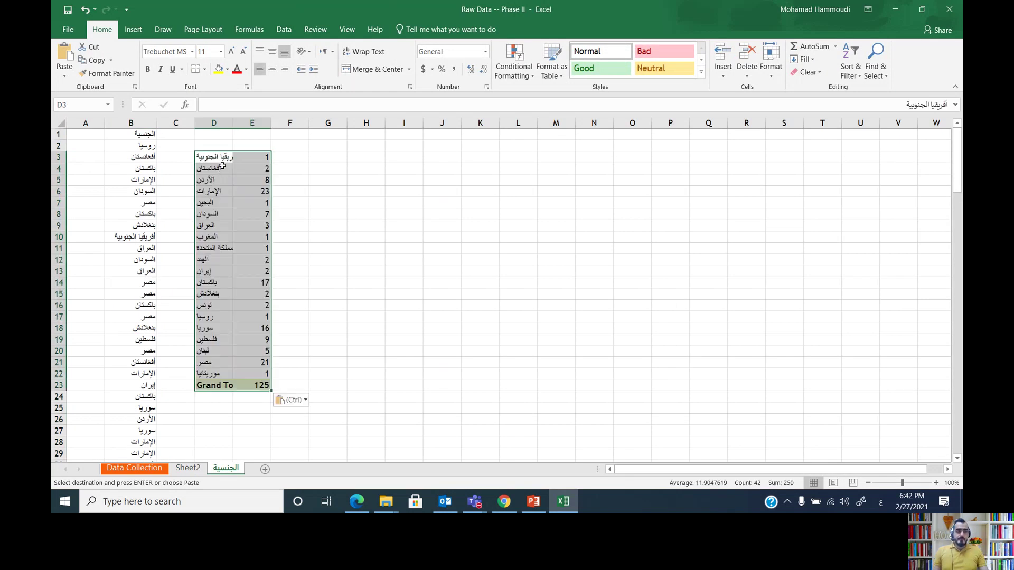
double_click(236, 120)
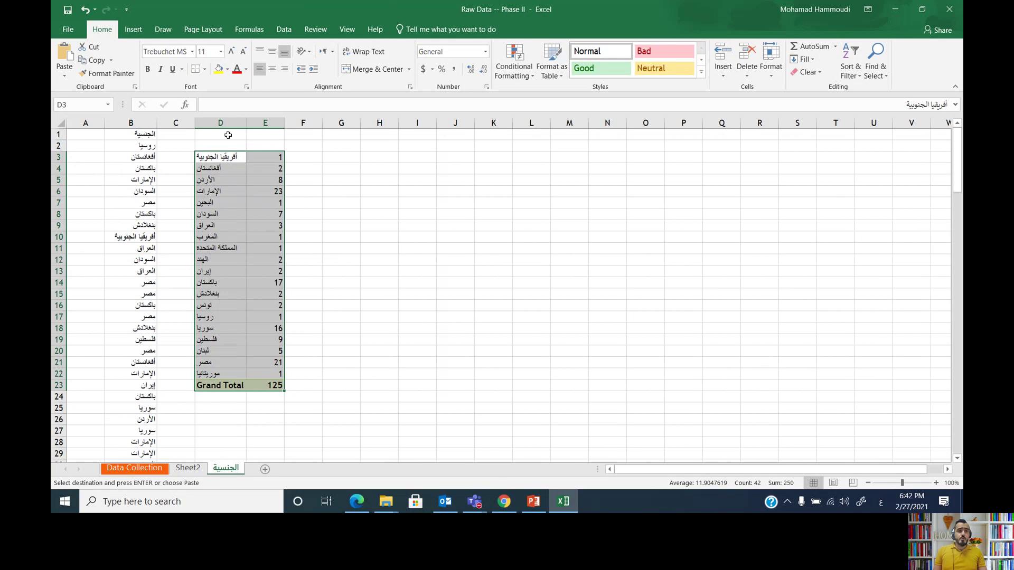
Enter the headers الجنسية in D2 and التكرار in E2 above the copied frequency table.
left_click(226, 147)
type("ال")
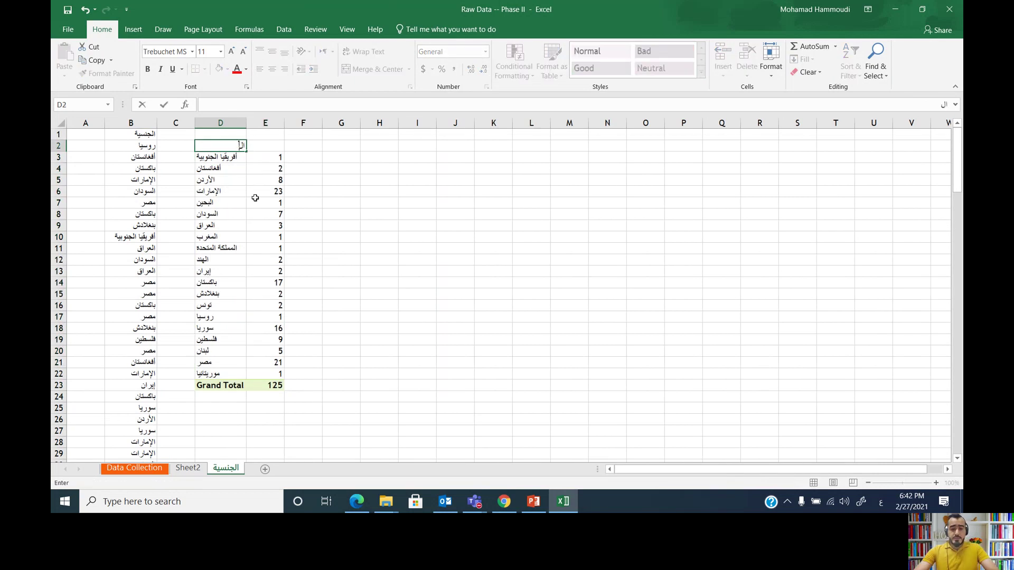
type("جن")
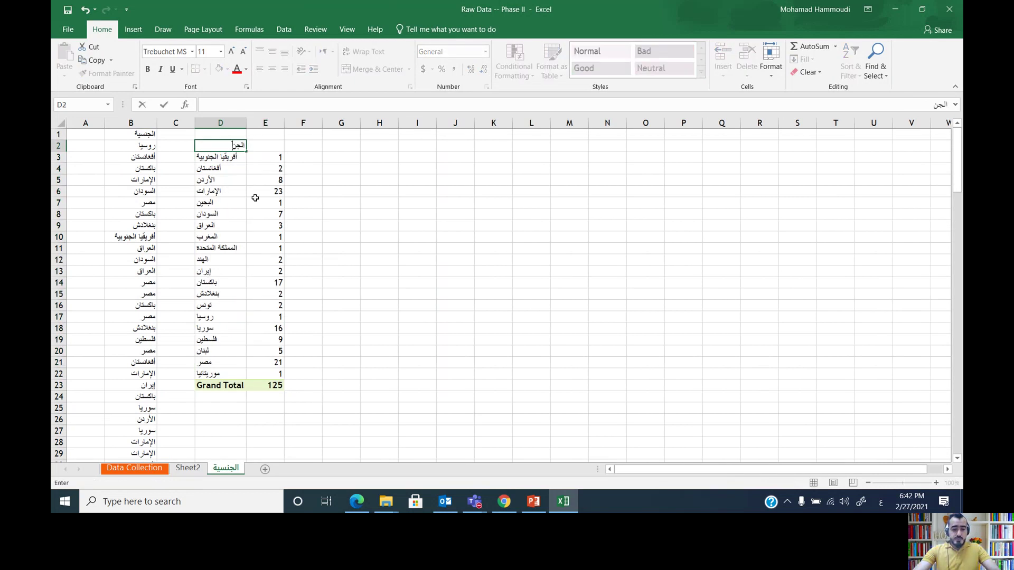
type("سية")
key("Tab")
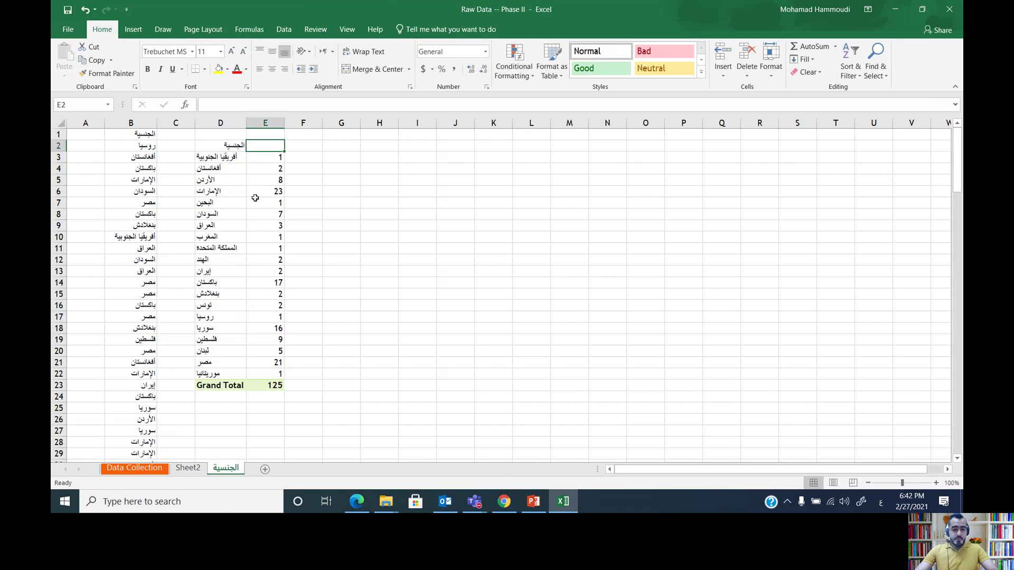
type("التكرار")
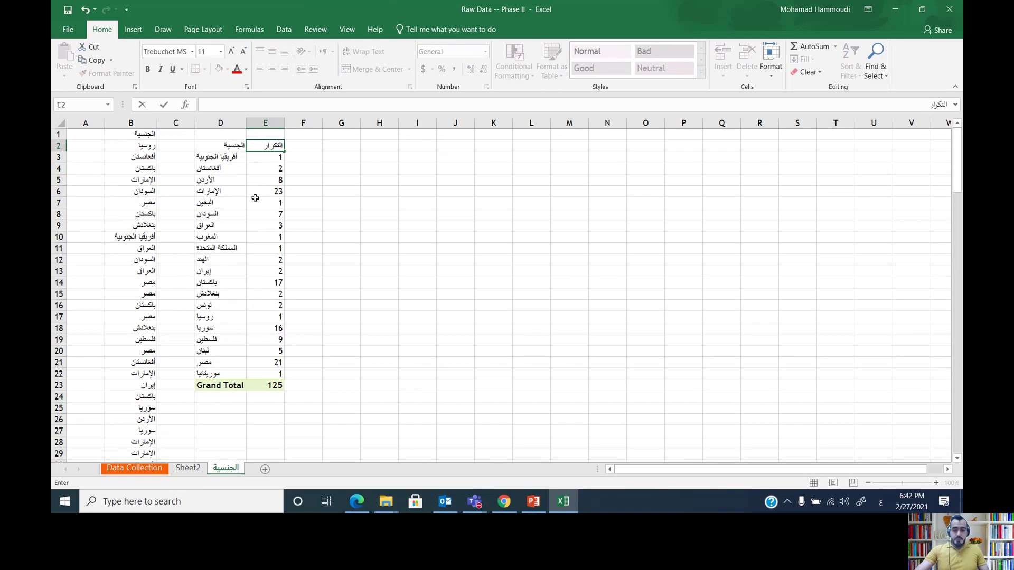
key("Tab")
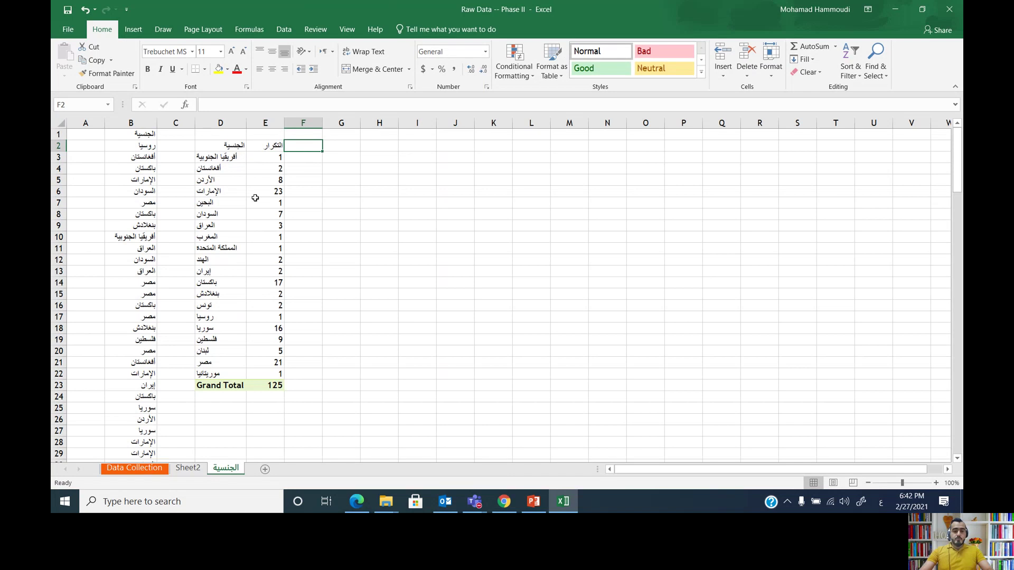
Enter the headers التكرار النسبس in F2 and النسب المئوية in G2.
type("التك")
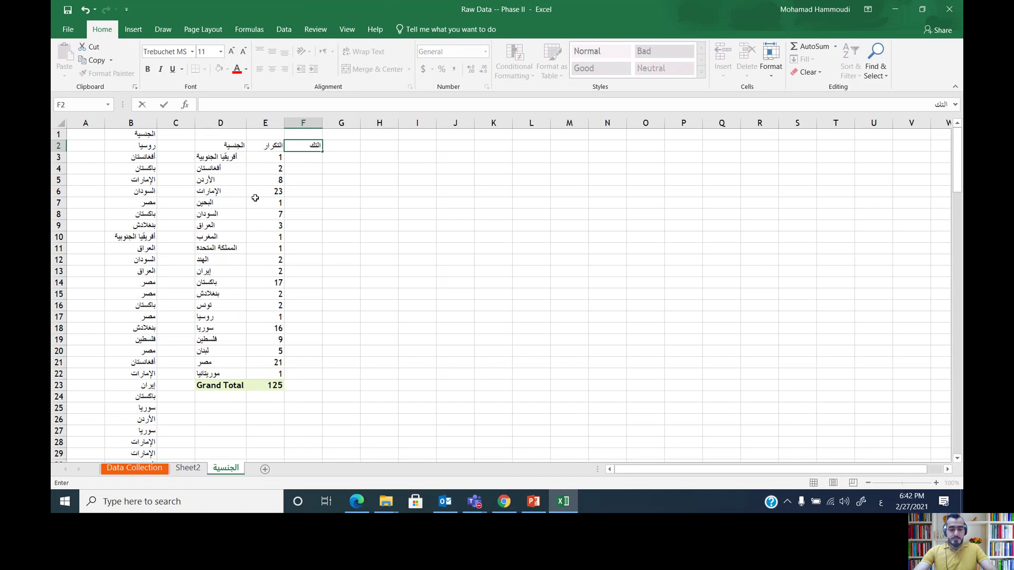
type("رار ال")
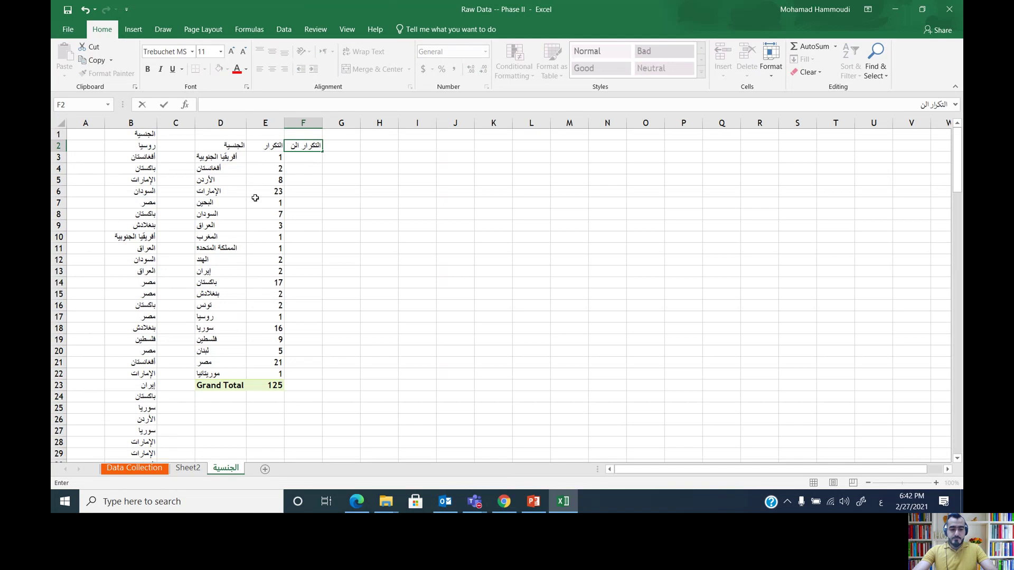
type("نسبي")
key("Tab")
type("ال")
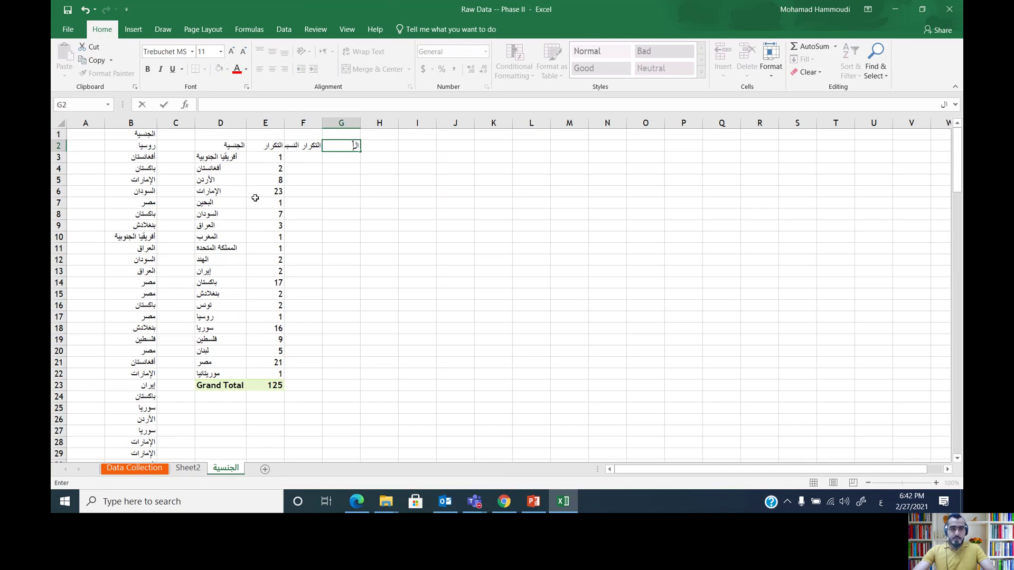
type("نسب الم")
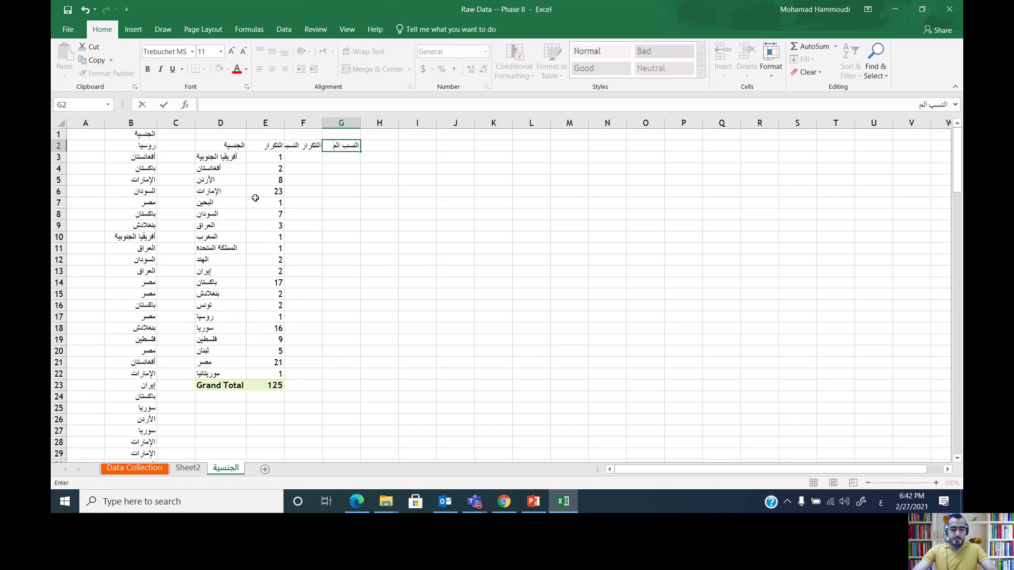
type("ئوية")
key("Tab")
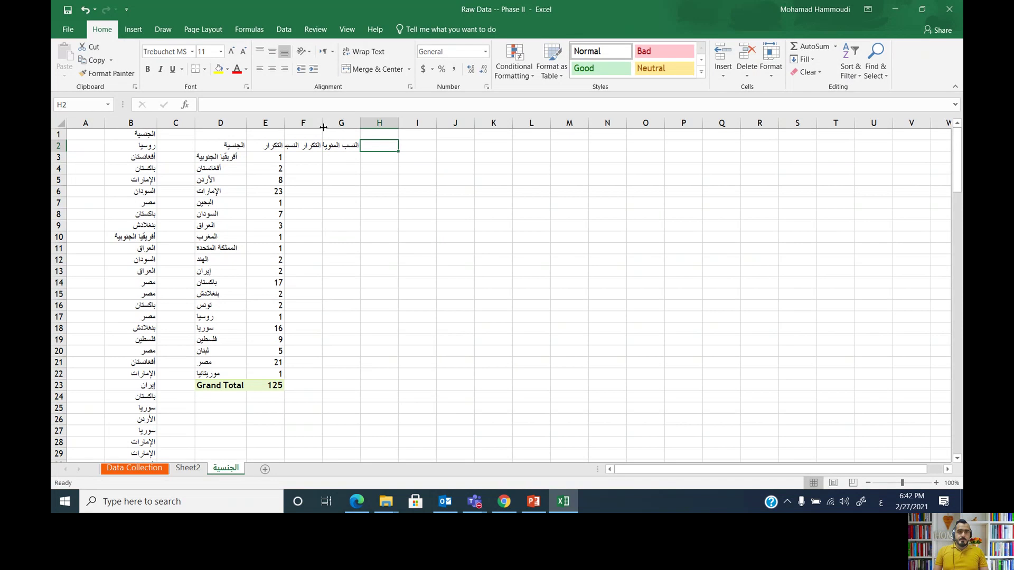
Widen columns F and G to fit their headers, and correct the header in F2 to التكرار النسبي.
left_click_drag(323, 127, 371, 126)
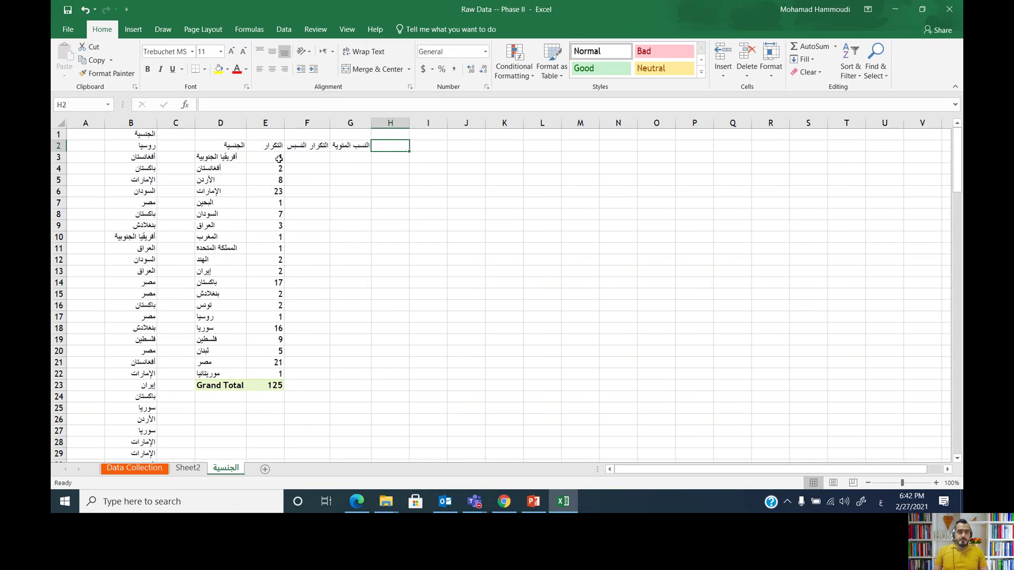
double_click(287, 147)
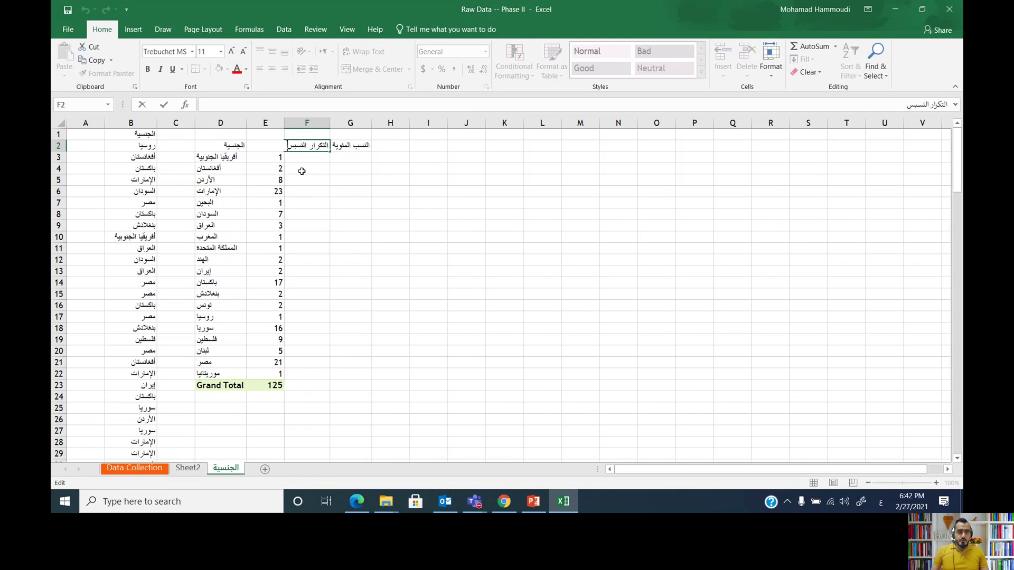
type("ي")
key("Return")
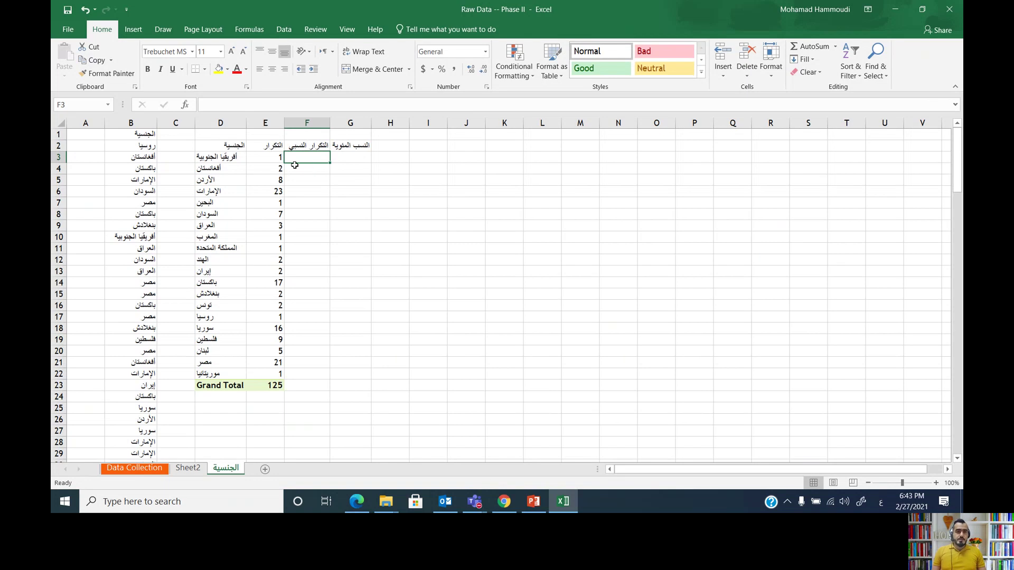
Enter the relative frequency formula =E3/E23 in F3, dividing the first count by the grand total.
left_click(268, 159)
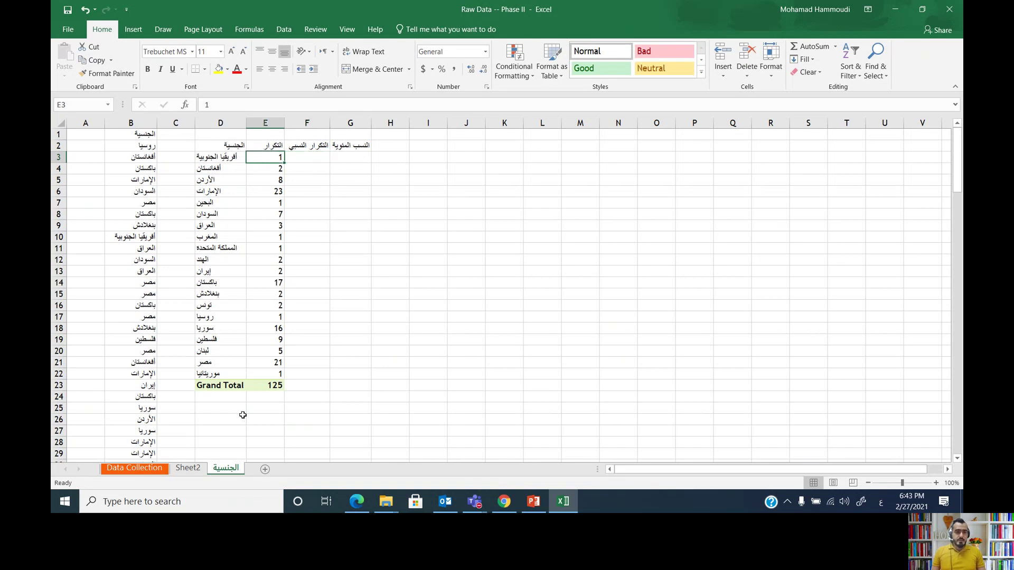
left_click(258, 388)
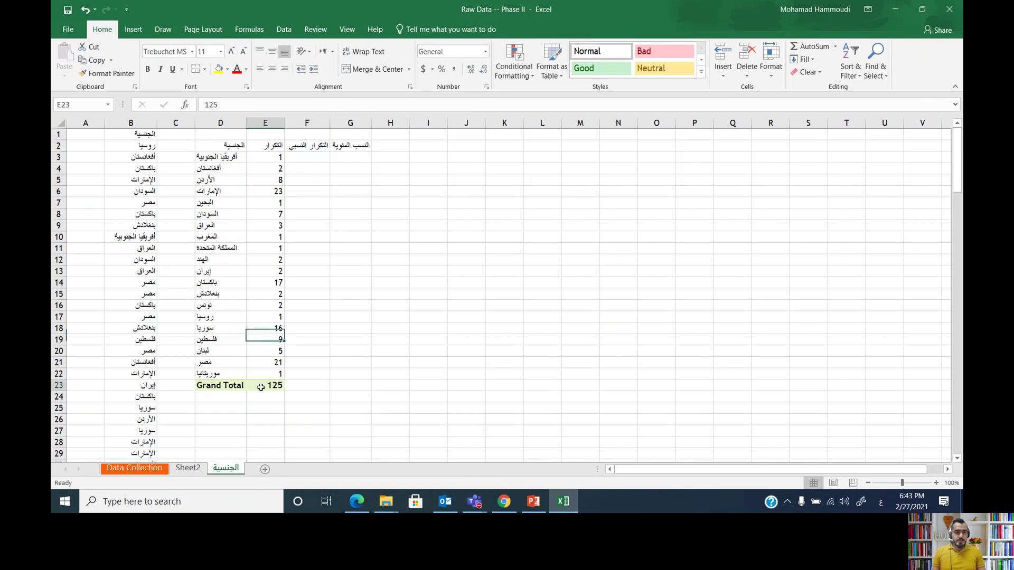
left_click(275, 159)
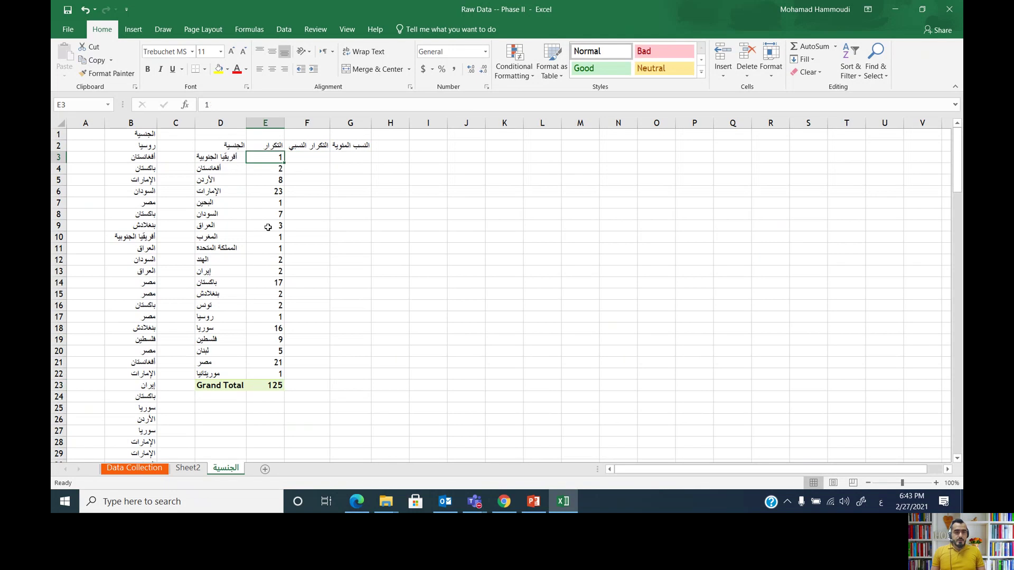
left_click(310, 156)
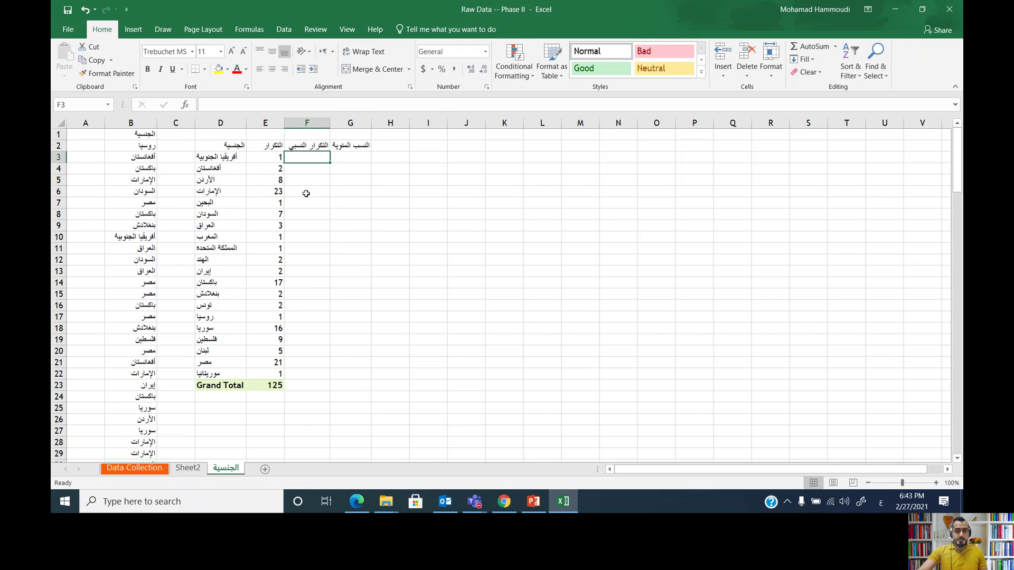
type("=")
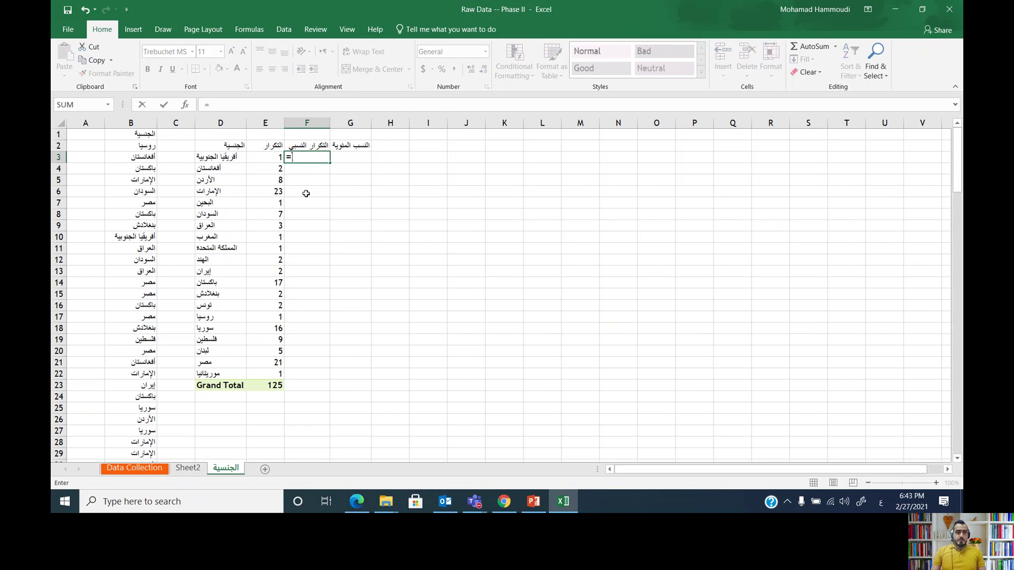
left_click(268, 160)
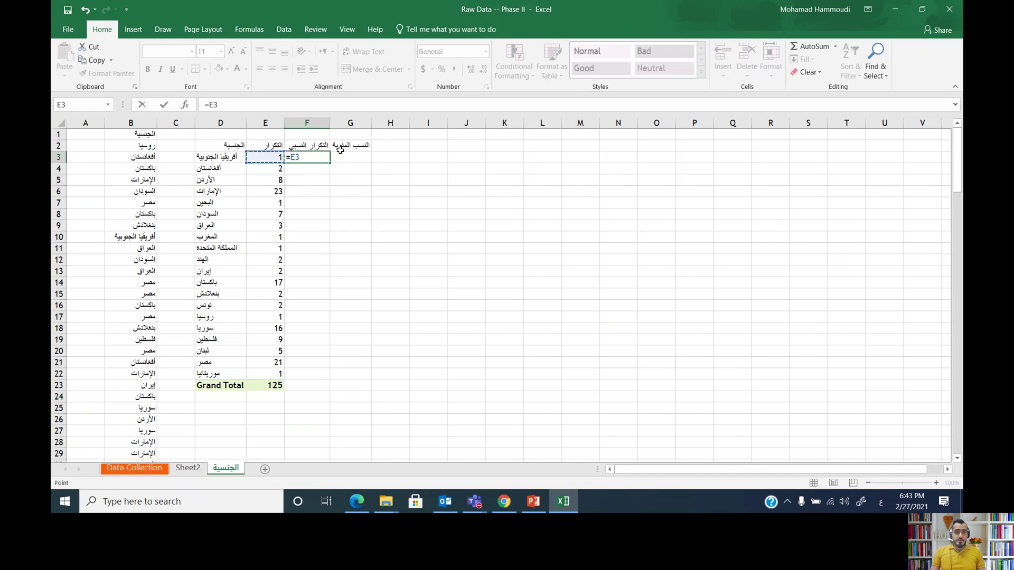
type("/")
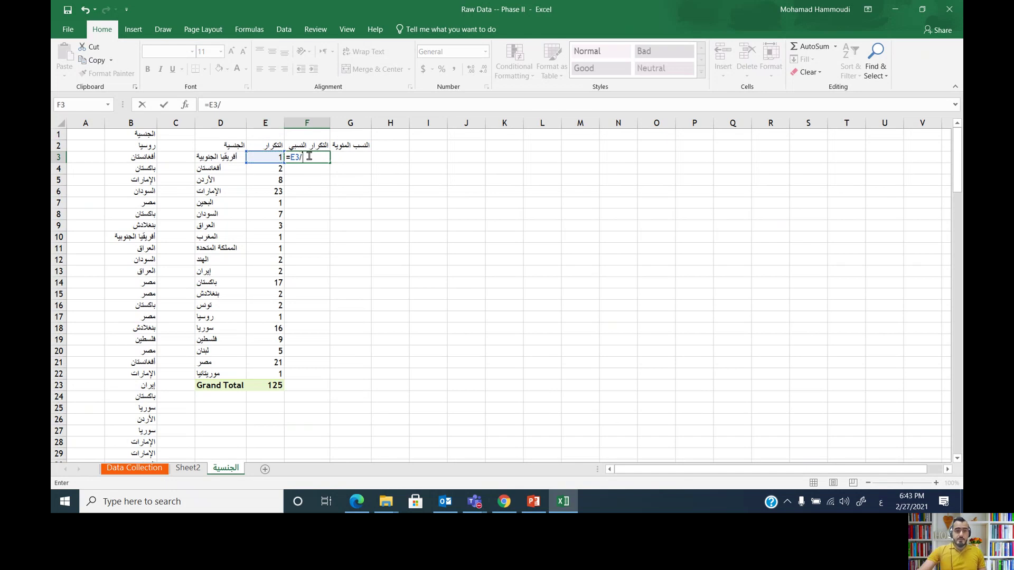
left_click(269, 384)
key("Return")
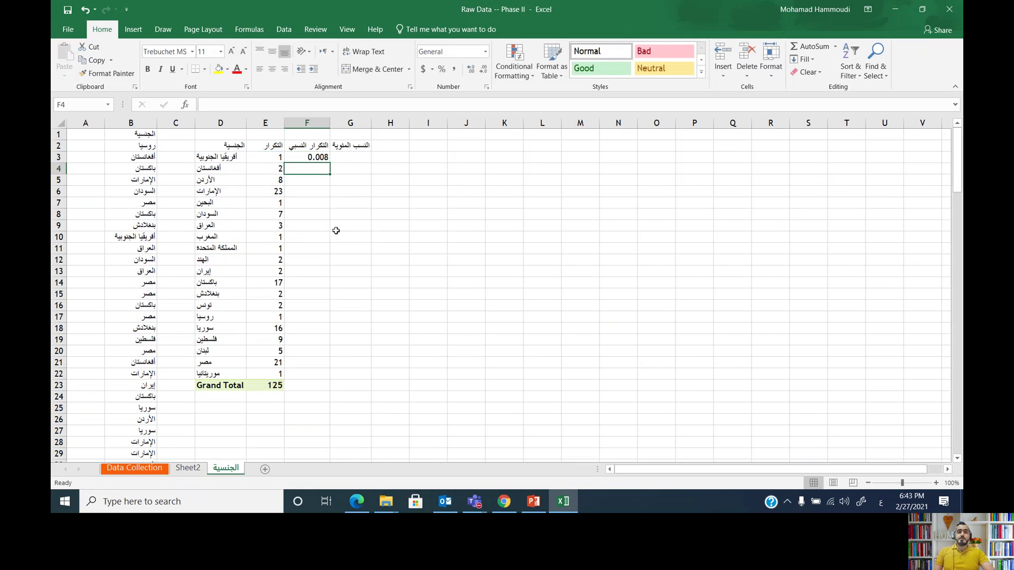
Try to fill the relative frequency formula from F3 down to F16.
left_click(318, 167)
left_click(320, 156)
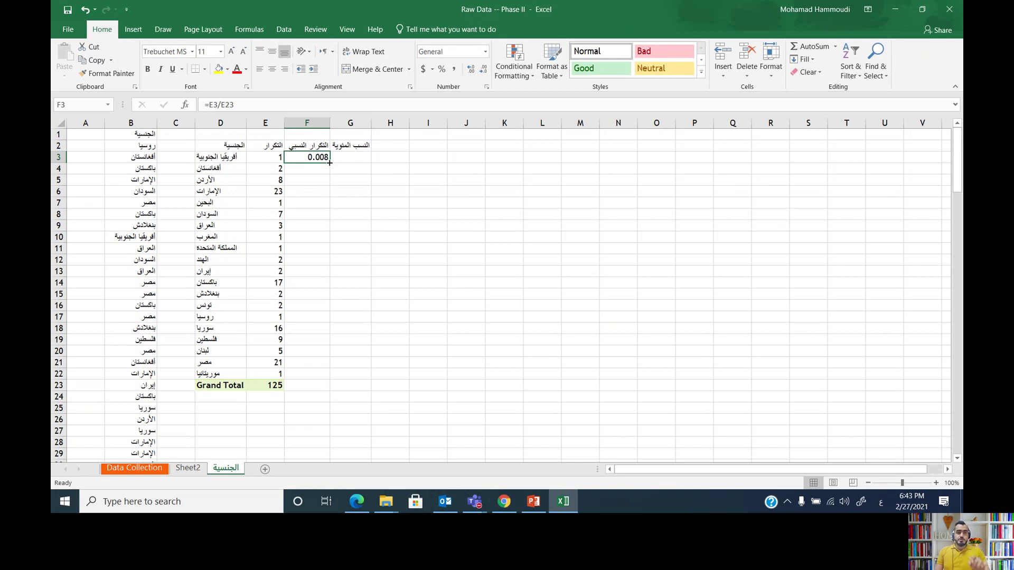
left_click_drag(329, 163, 326, 306)
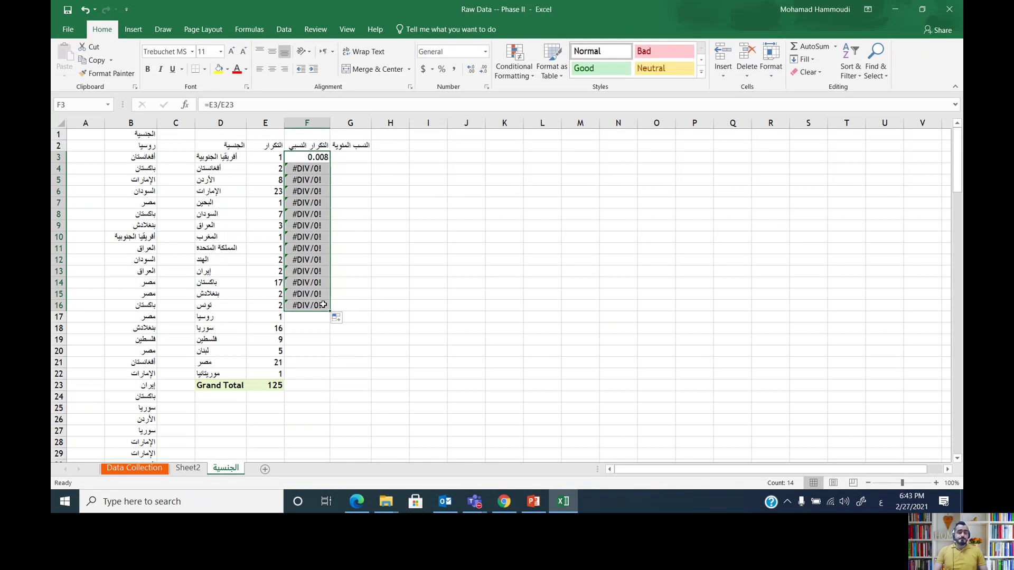
Check the cell references in F4's copied formula, and clear the formulas from F4:F16.
left_click(298, 168)
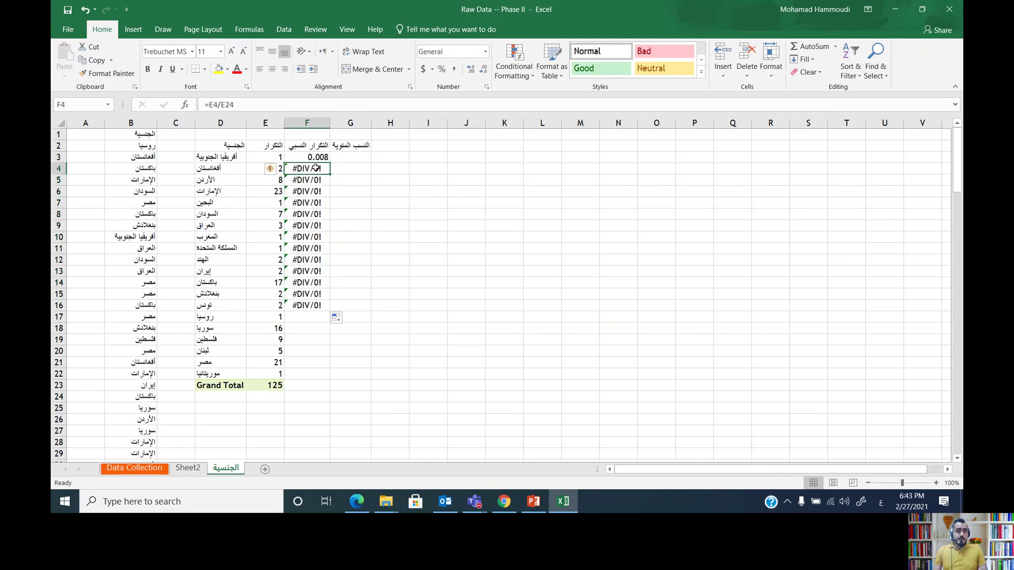
double_click(315, 168)
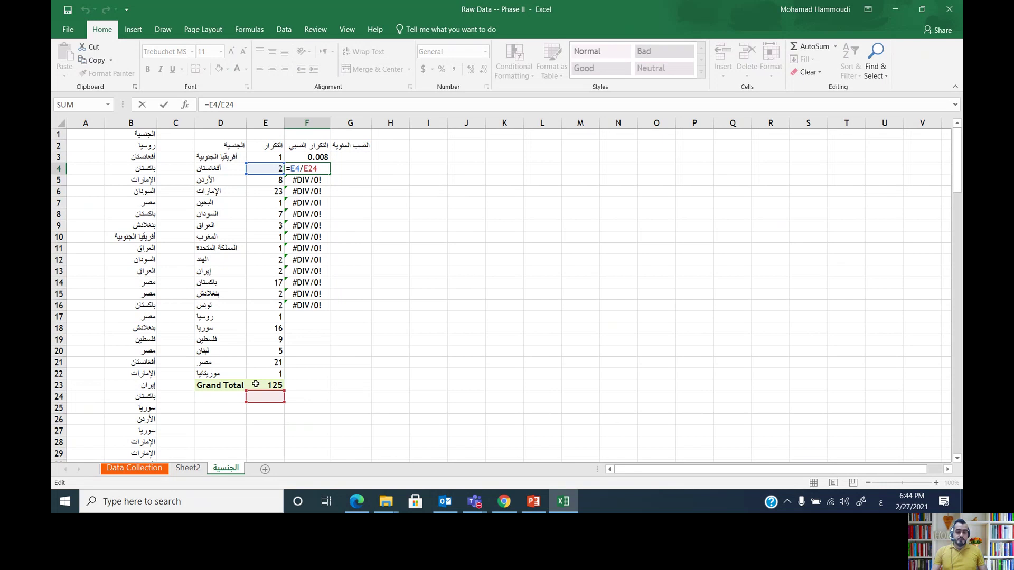
key("Return")
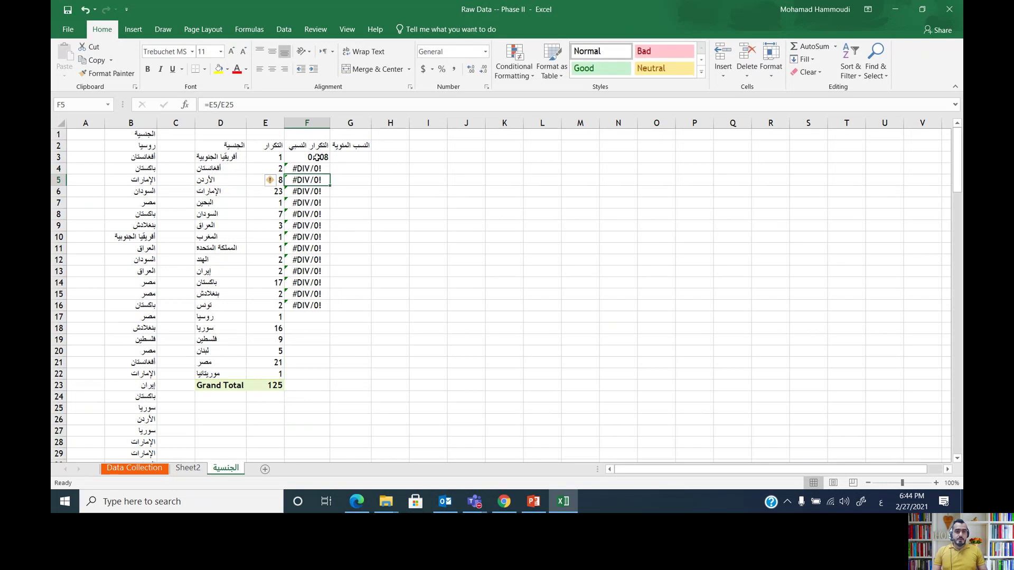
left_click_drag(316, 168, 297, 304)
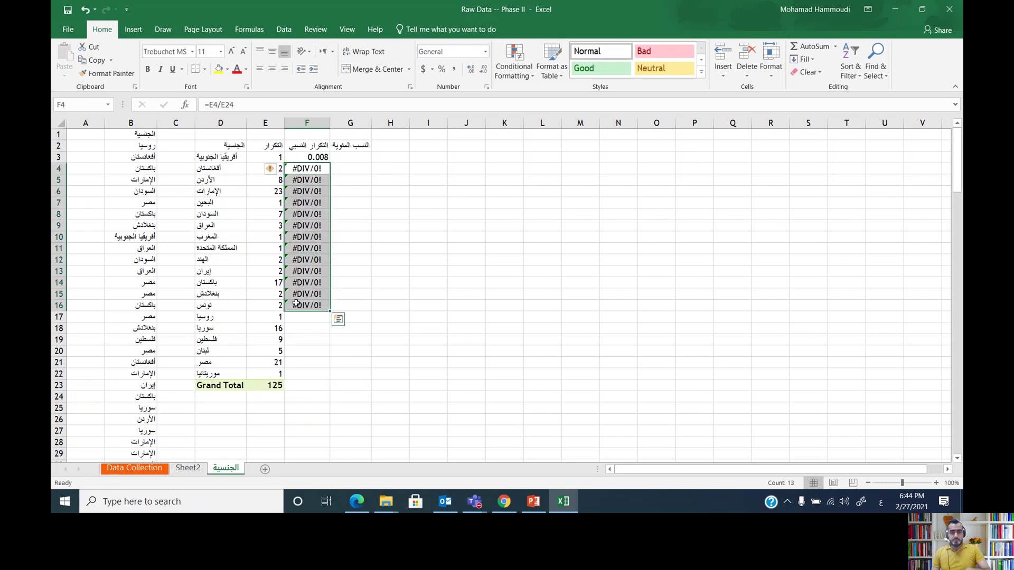
key("Delete")
Make the grand total reference in F3 absolute as =E3/$E$23, and fill the formula down to F23.
double_click(313, 157)
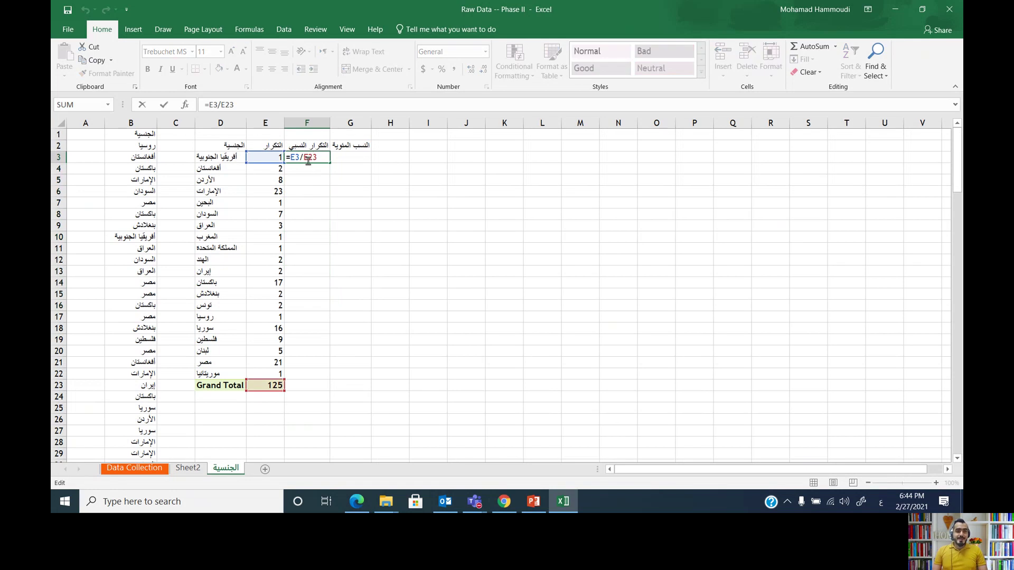
left_click(308, 158)
key("alt+shift")
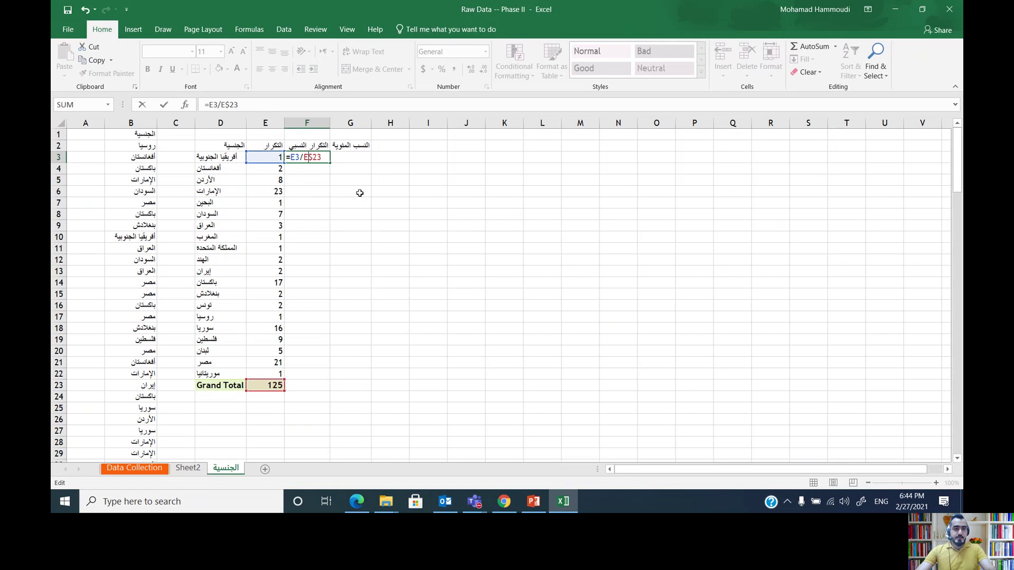
type("$")
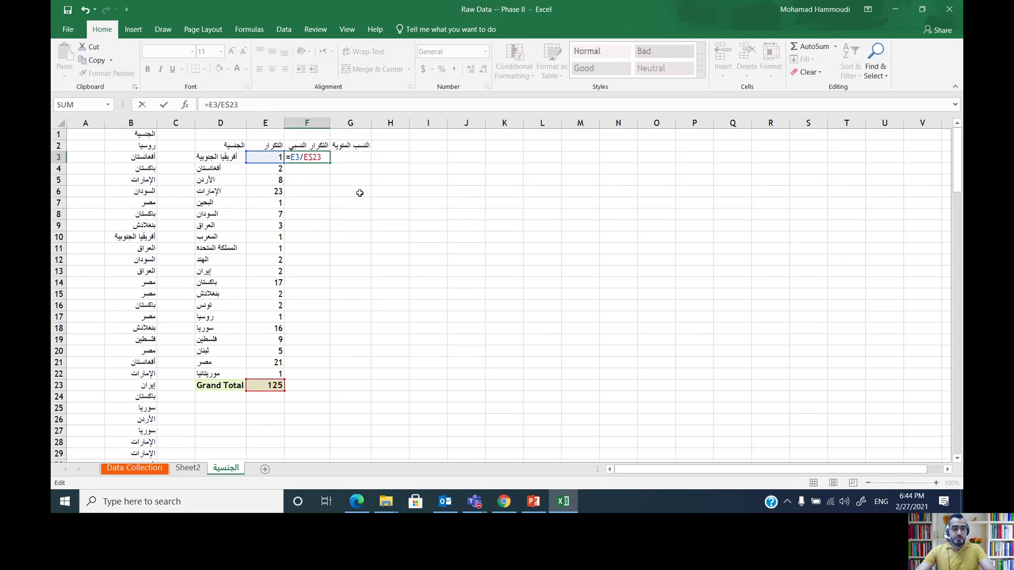
key("Left")
key("Left")
type("$")
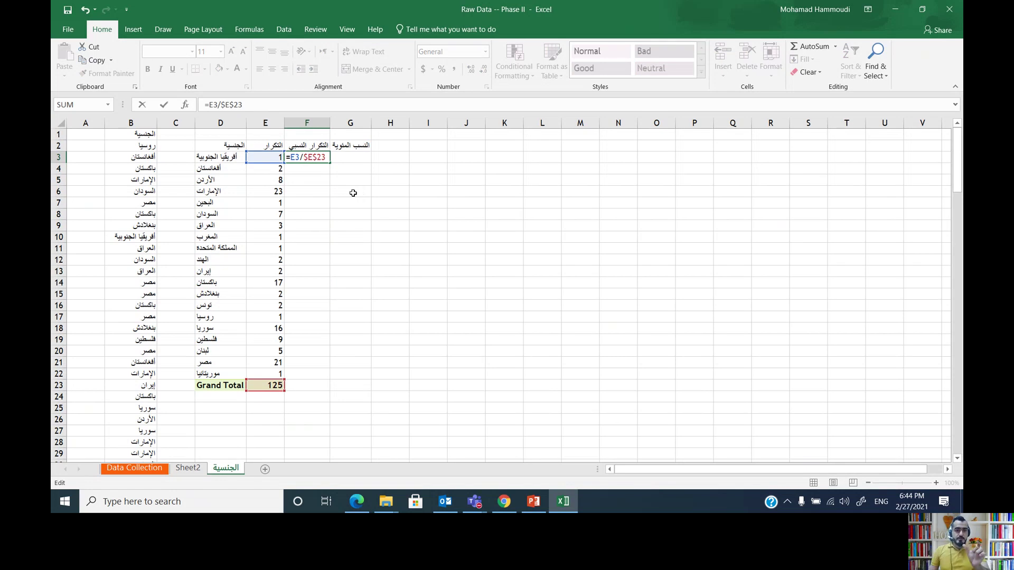
key("Return")
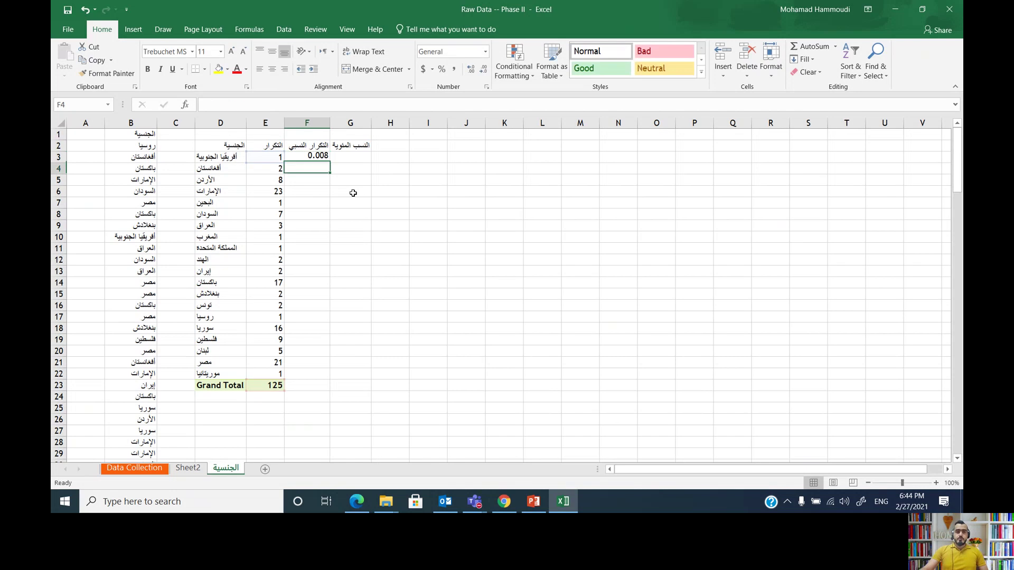
left_click(318, 164)
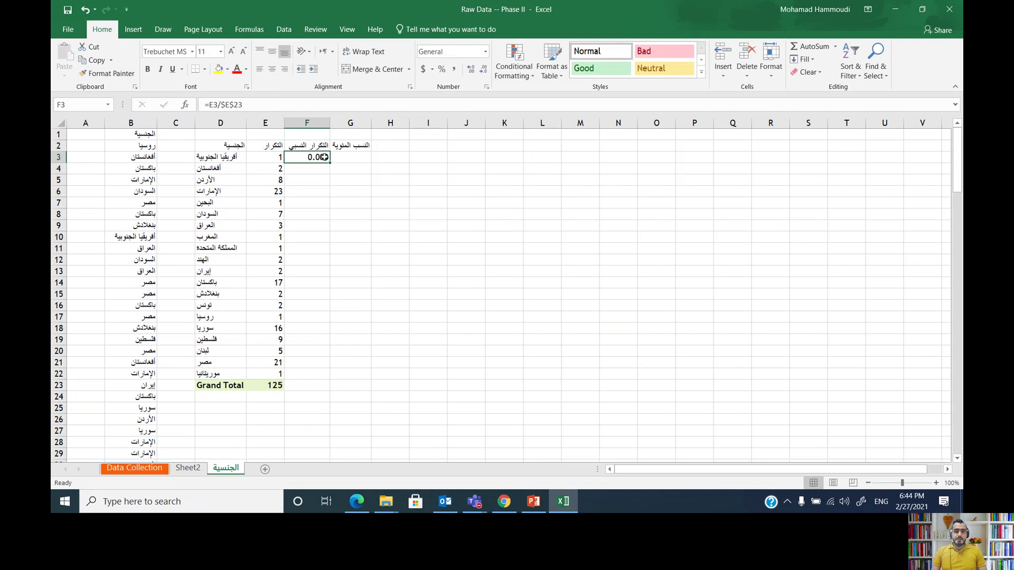
left_click_drag(330, 162, 328, 389)
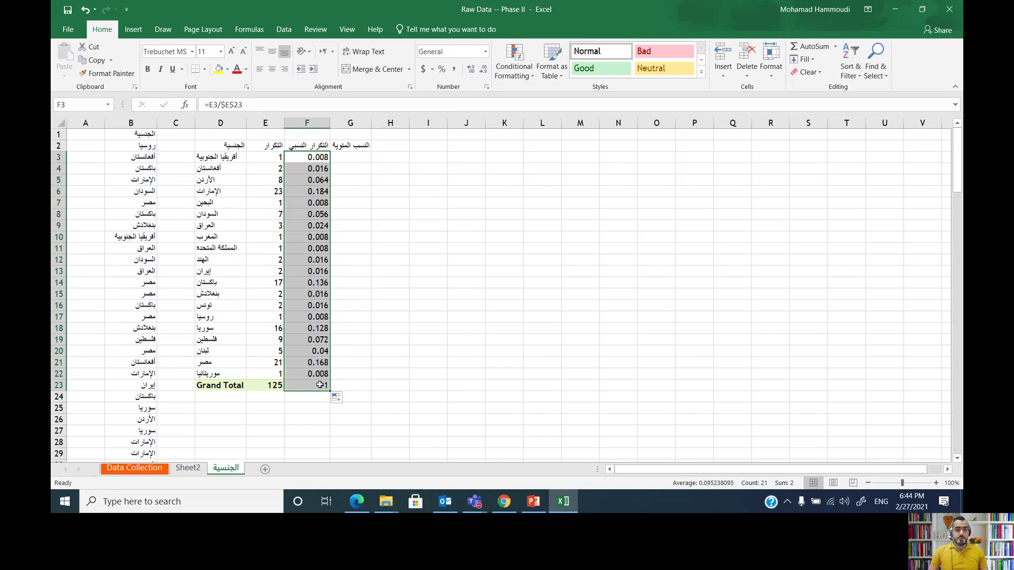
Enter =F3 in G3 under the percentage header and fill it down to G23.
left_click(363, 155)
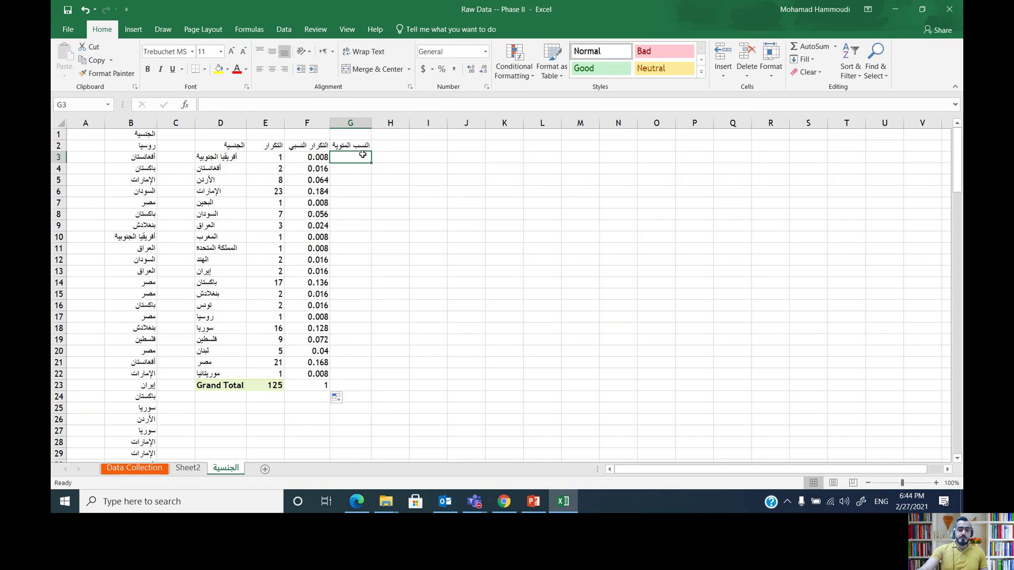
type("=")
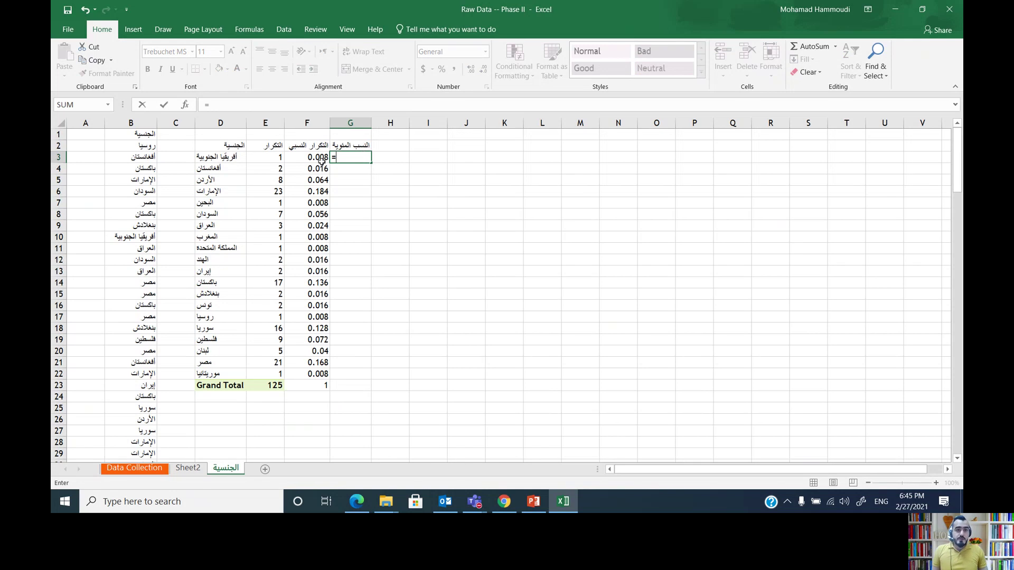
left_click(318, 160)
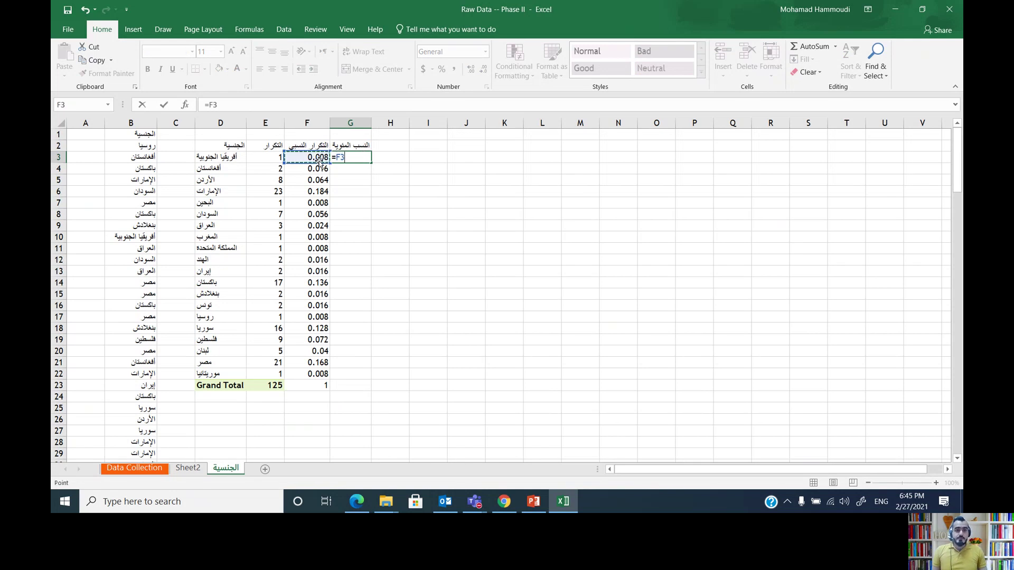
key("Return")
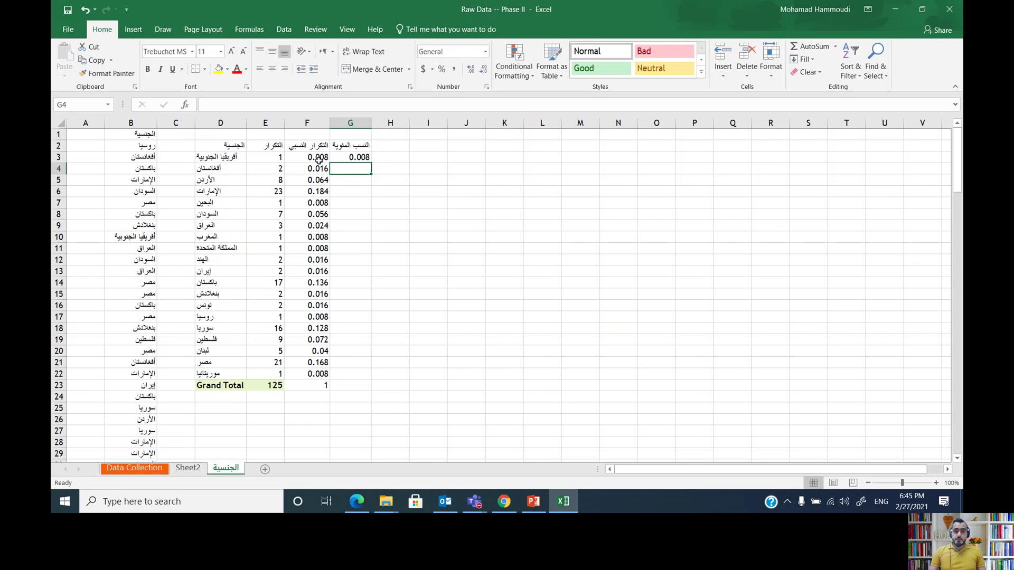
left_click(353, 155)
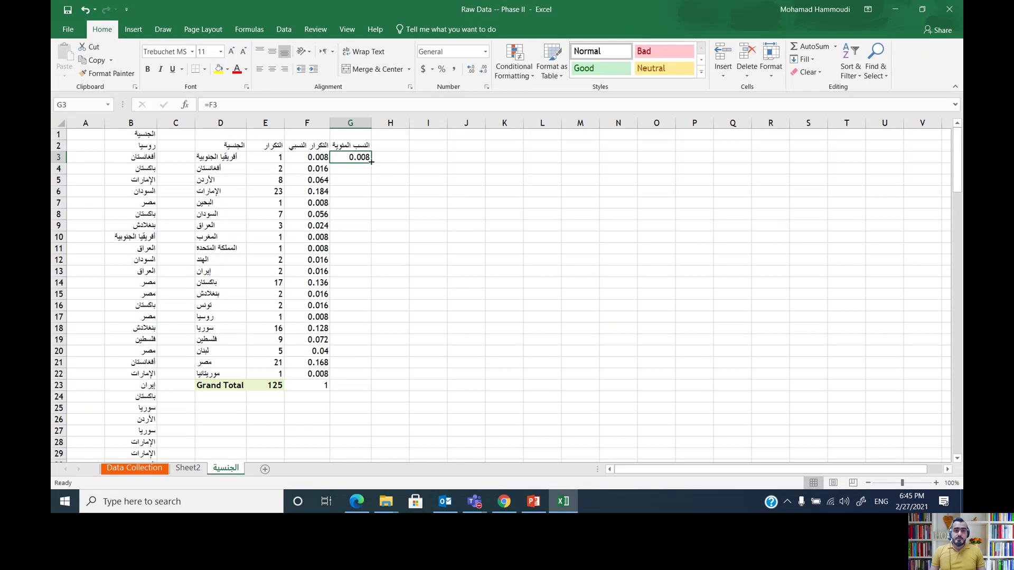
left_click_drag(371, 161, 362, 385)
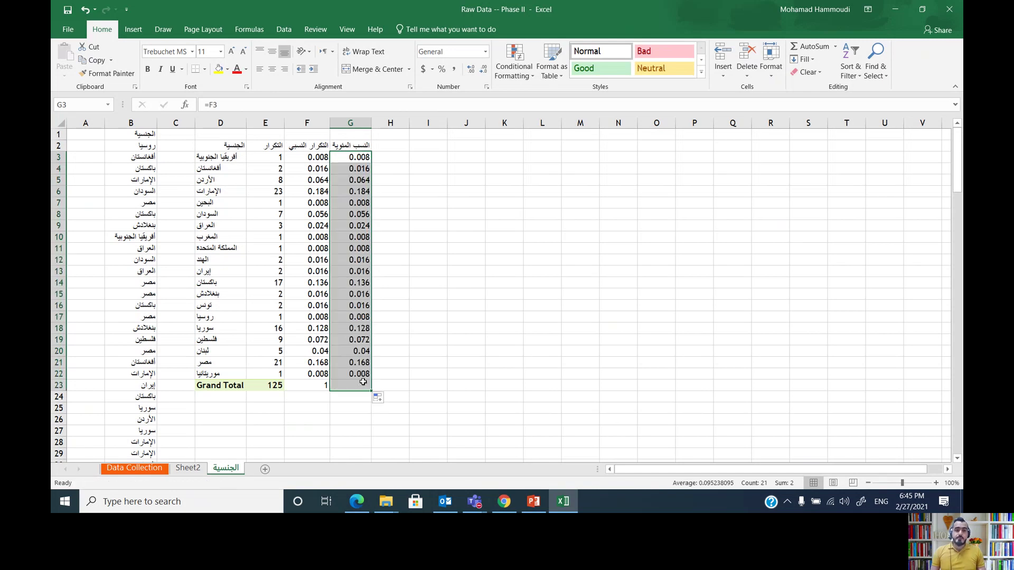
Format G3:G23 as percentages with one decimal place.
left_click(443, 74)
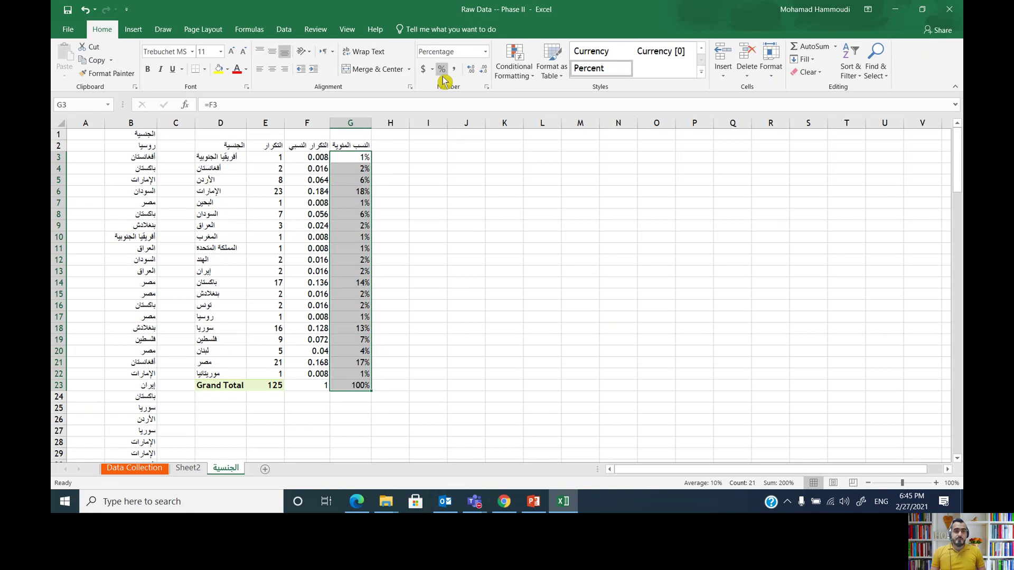
left_click(471, 78)
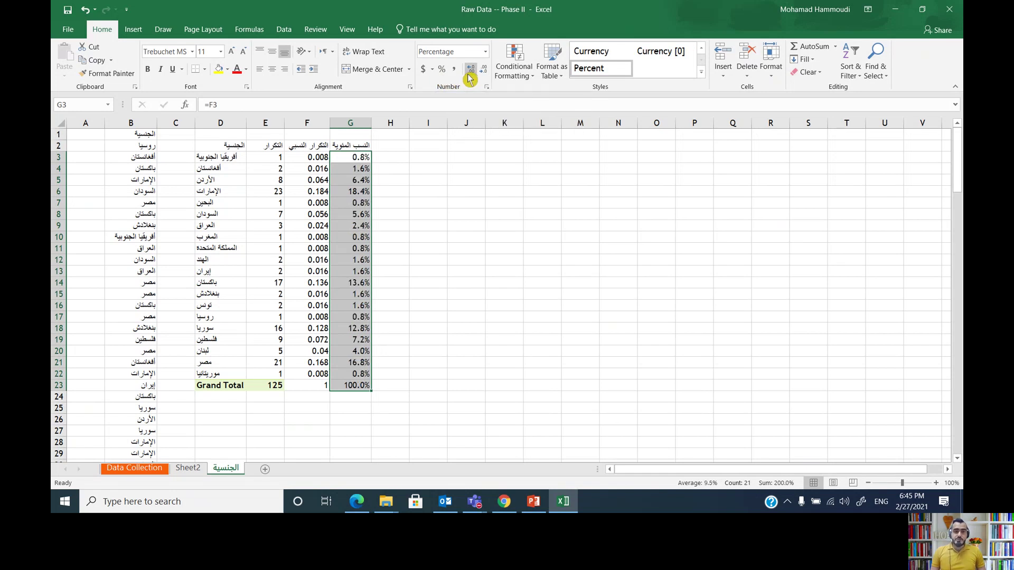
left_click(469, 78)
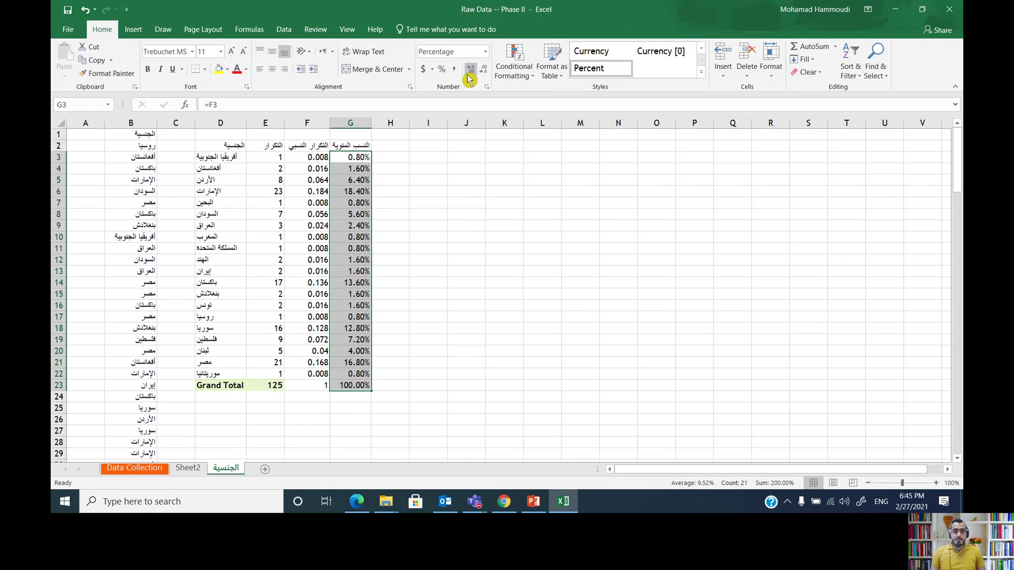
left_click(468, 78)
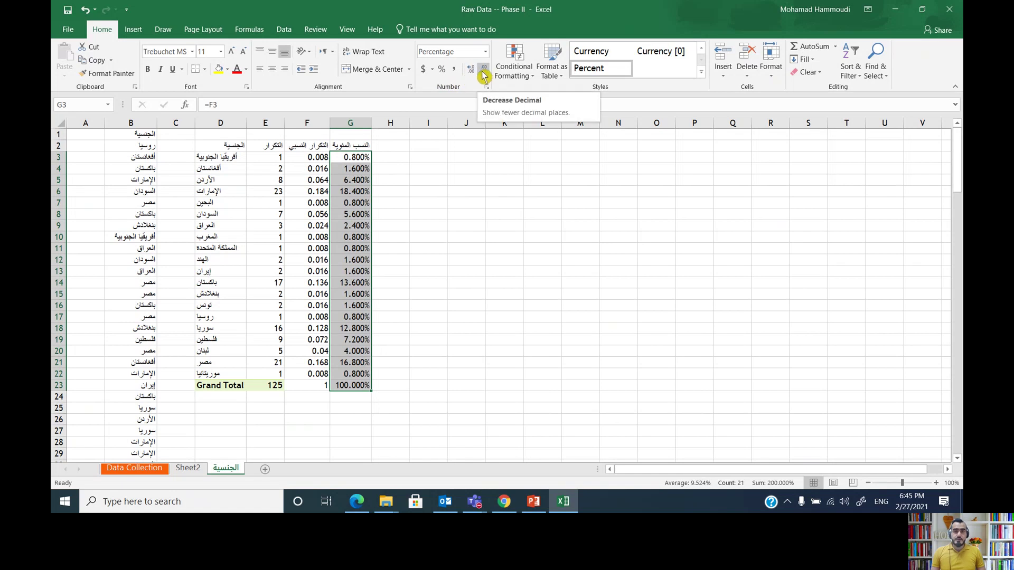
left_click(482, 75)
left_click(482, 77)
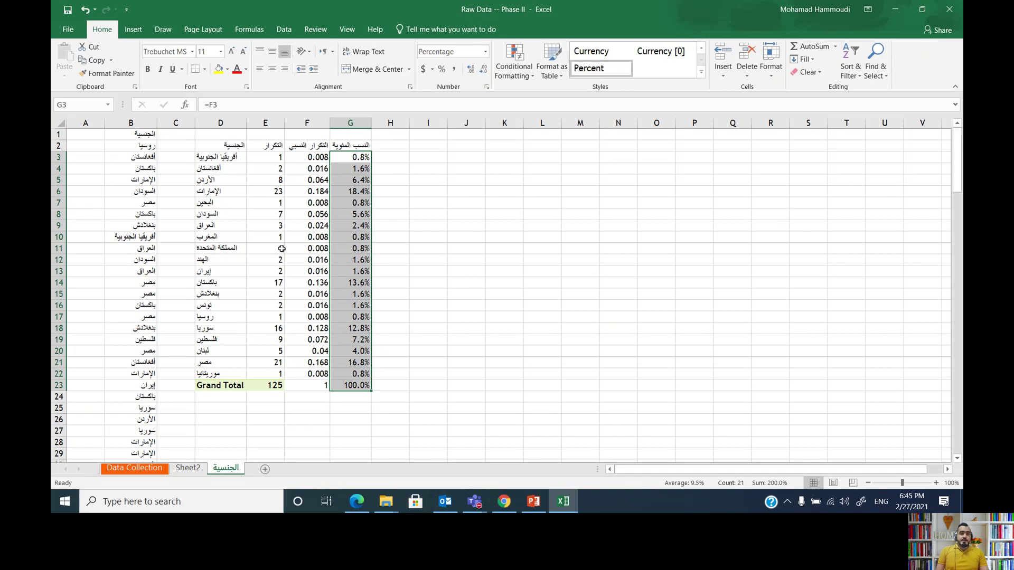
Center the contents of the frequency table D2:G23 and apply all borders to it.
left_click_drag(217, 146, 336, 386)
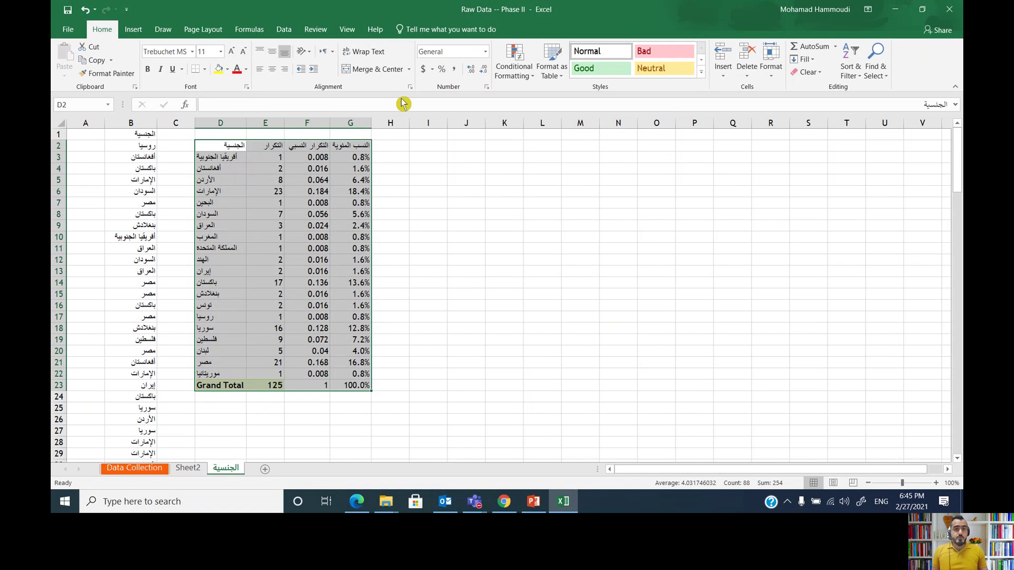
left_click(268, 72)
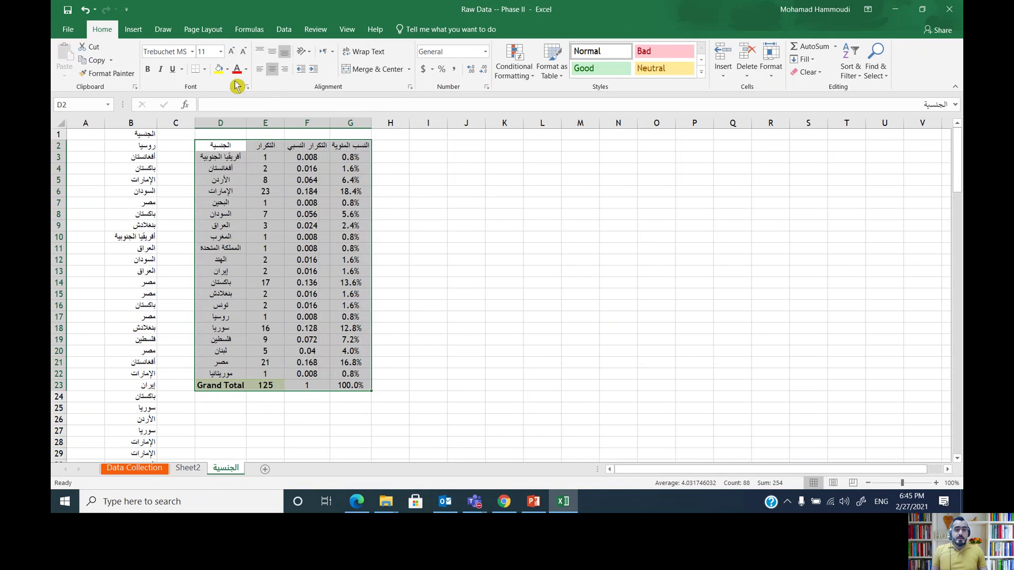
left_click(204, 69)
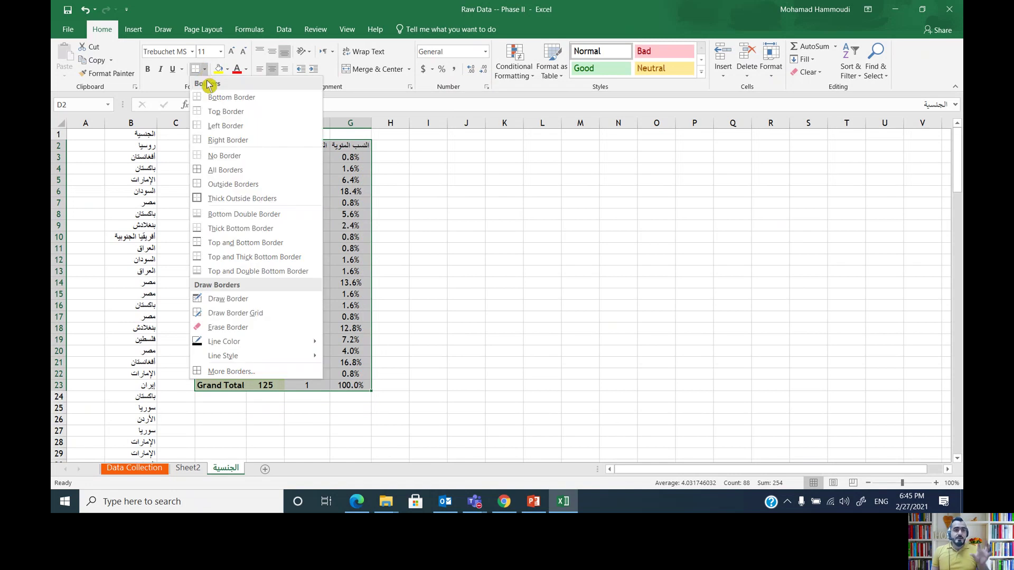
left_click(227, 170)
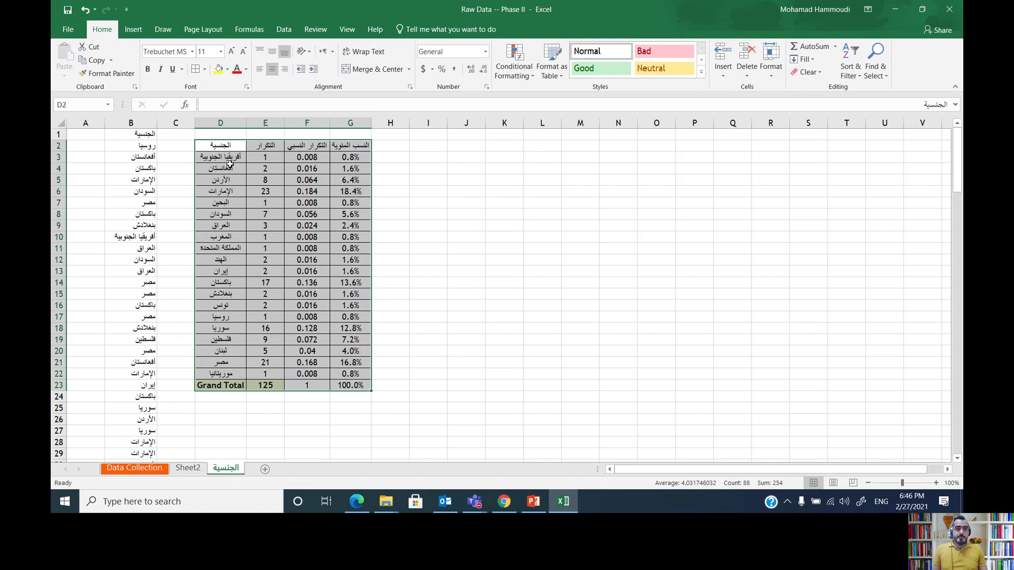
left_click(468, 241)
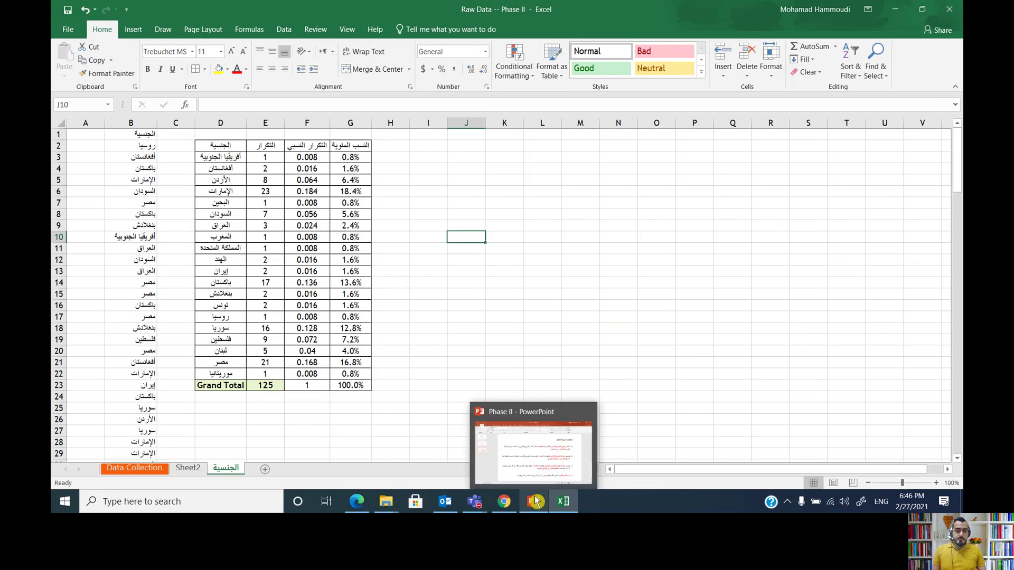
Check the chart requirements in the Phase II PowerPoint presentation, and insert a 2-D clustered column chart of D3:E22 in the Excel sheet.
left_click(530, 478)
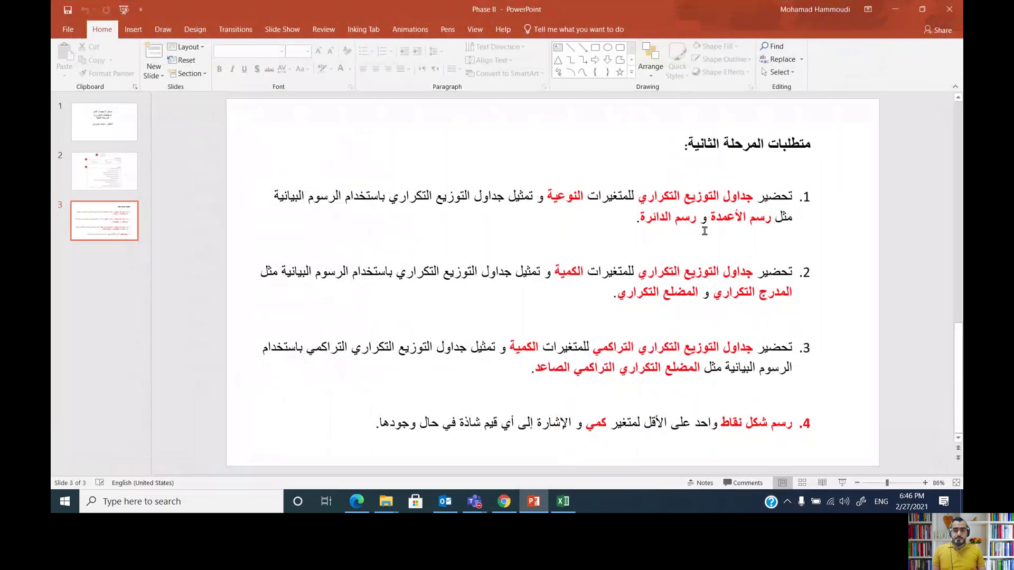
left_click(895, 9)
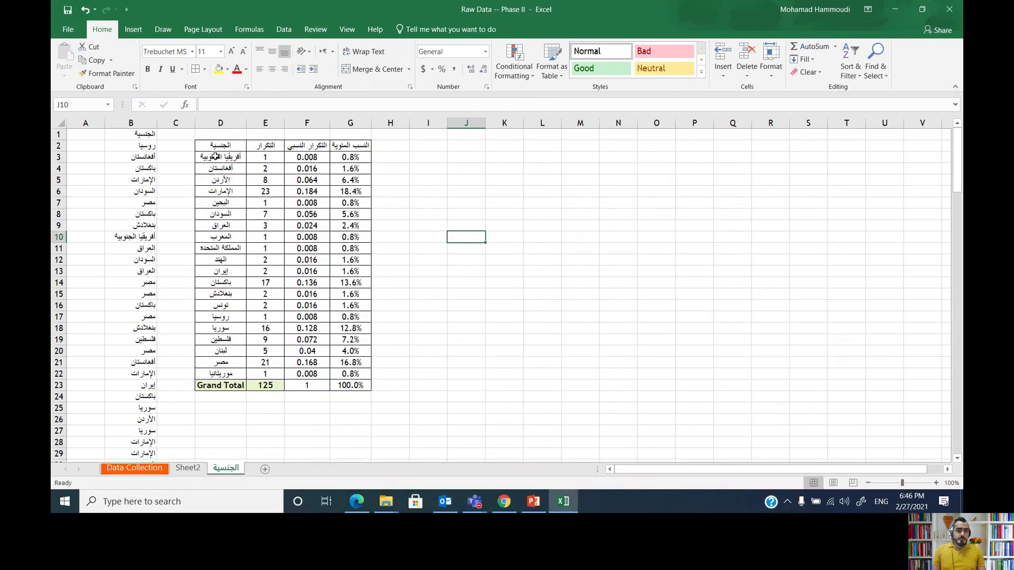
left_click_drag(215, 156, 253, 373)
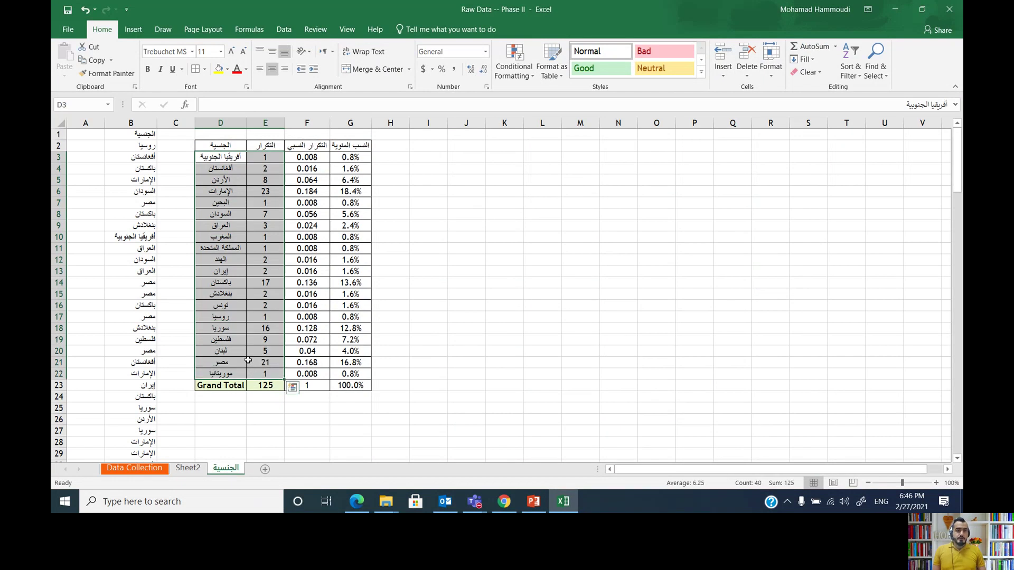
left_click(134, 30)
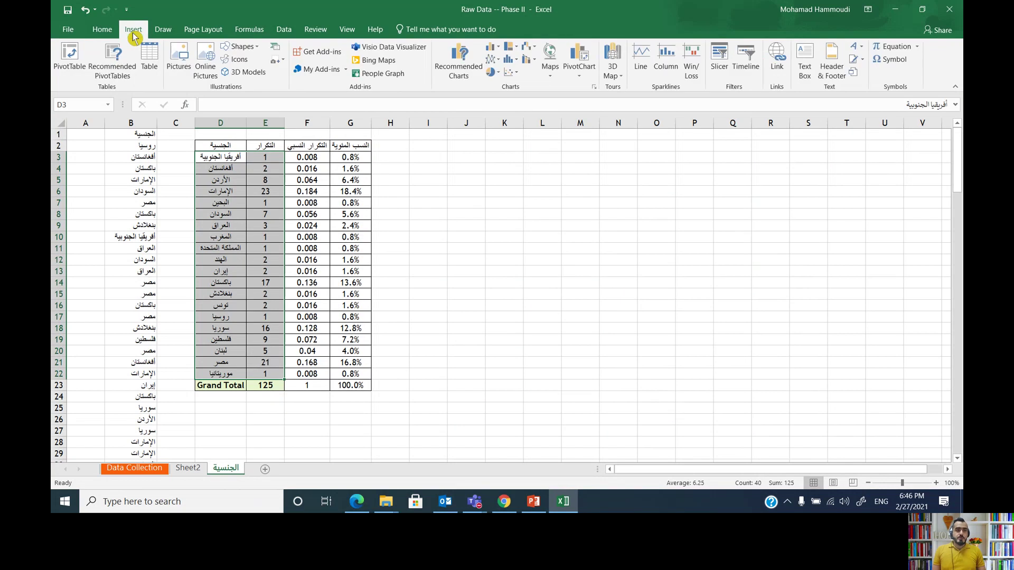
left_click(494, 51)
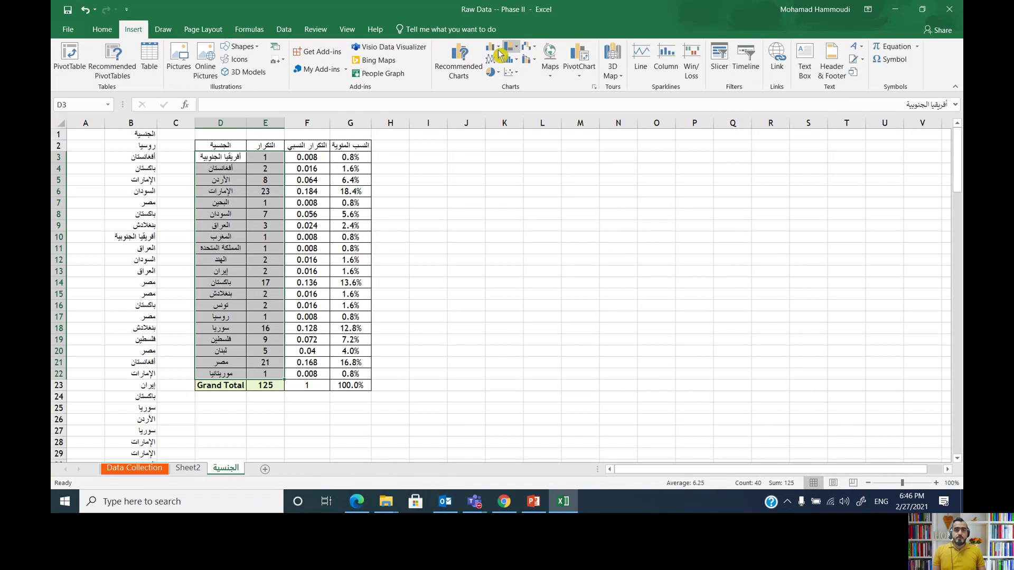
left_click(495, 51)
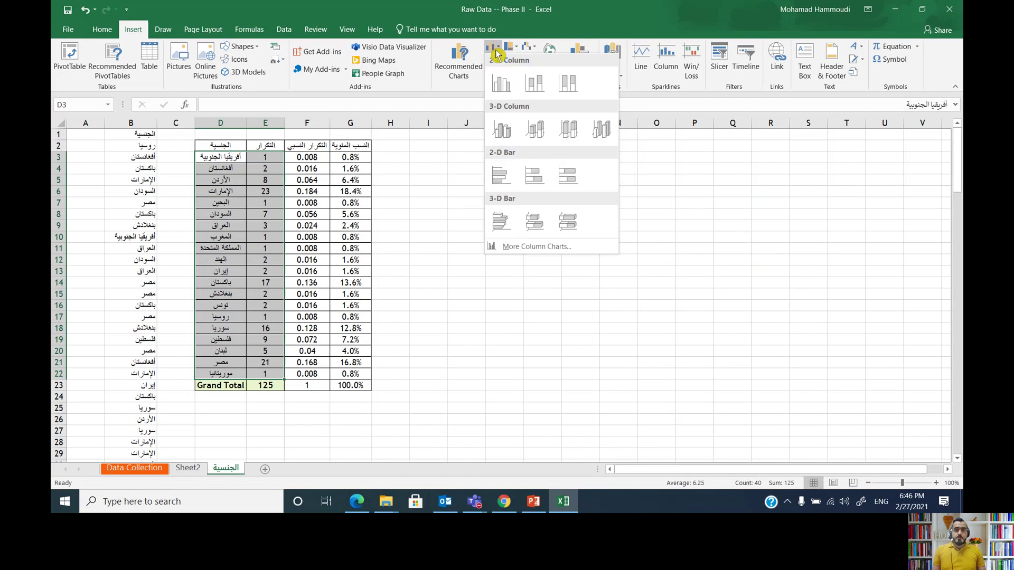
left_click(502, 86)
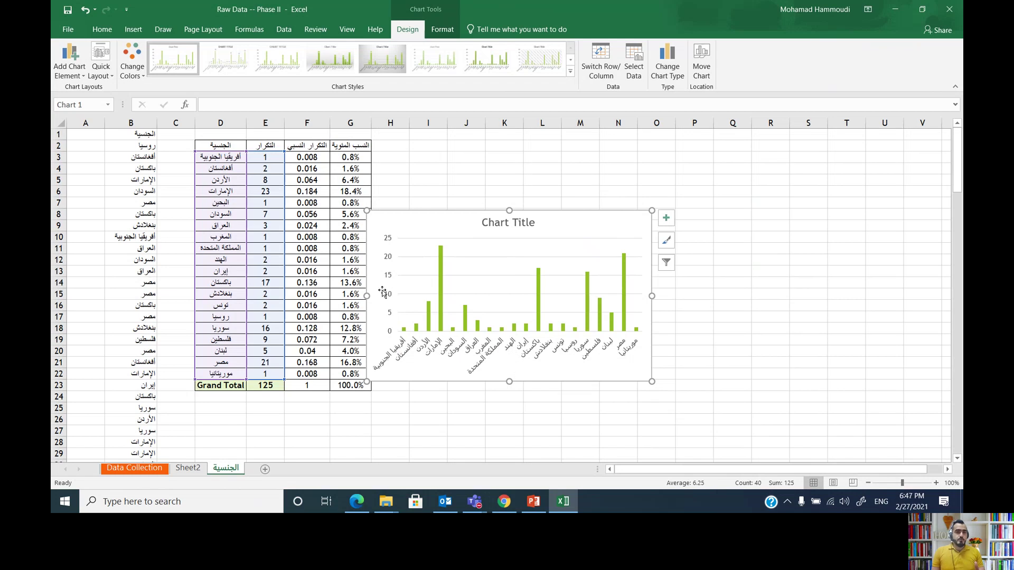
Apply the third chart style to the column chart, and move it, slightly widened, beside the table from row 2 down.
left_click(229, 67)
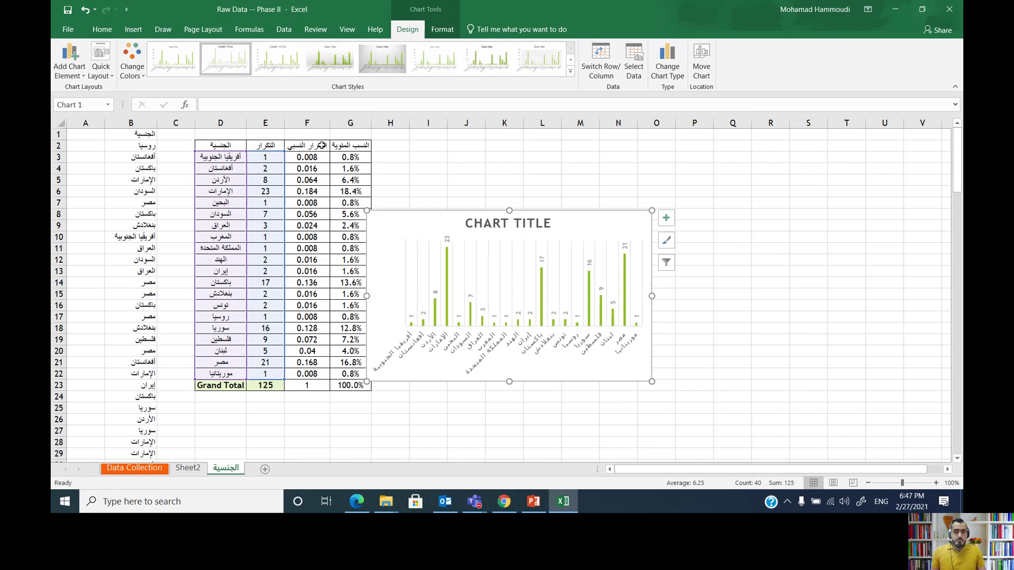
left_click(276, 70)
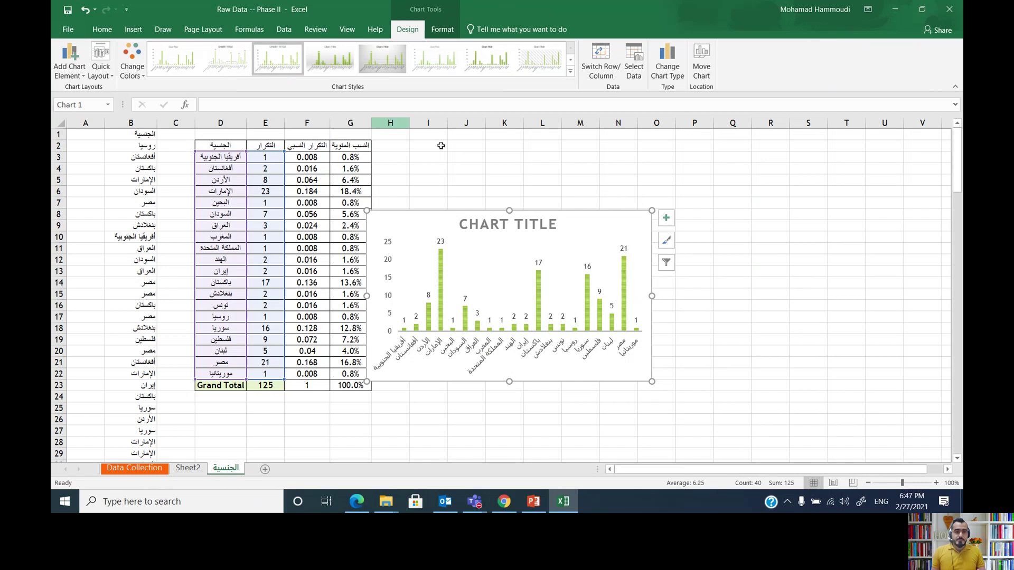
left_click_drag(652, 210, 671, 210)
left_click_drag(600, 224, 645, 179)
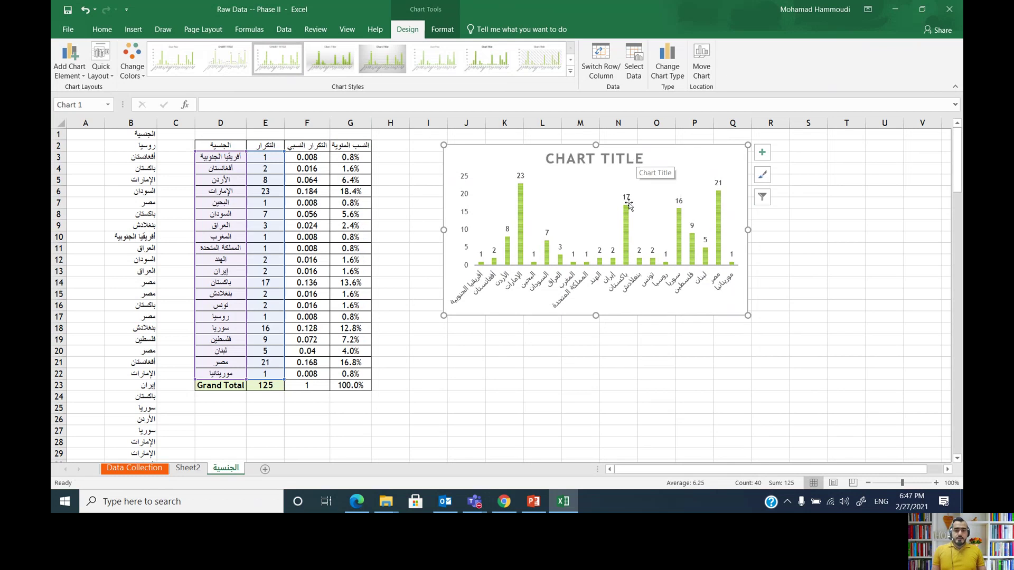
Replace the column chart's title with "رسم الأعمدة -- الجنسية".
left_click(636, 161)
left_click_drag(641, 163, 525, 157)
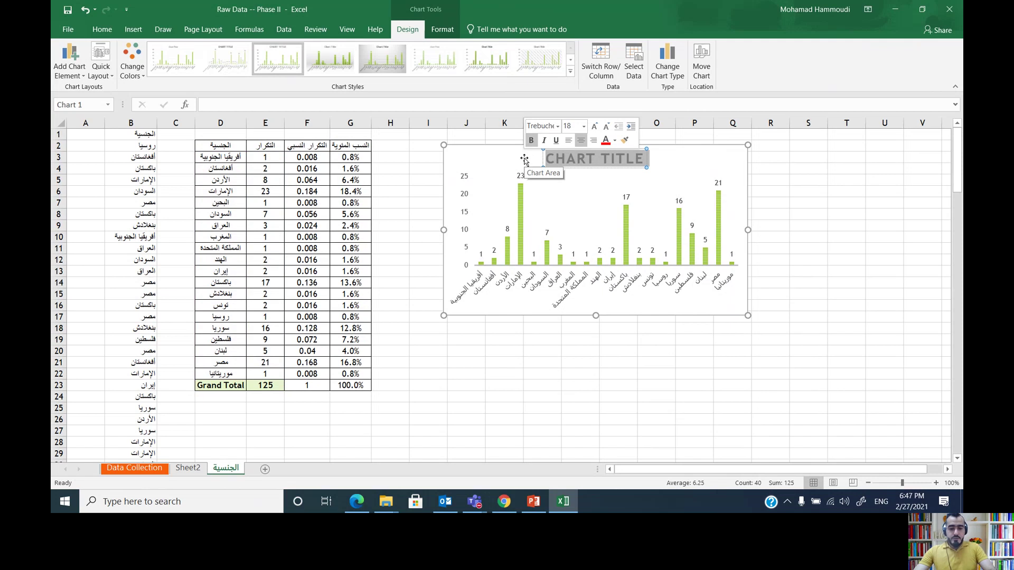
key("alt+shift")
type("ل")
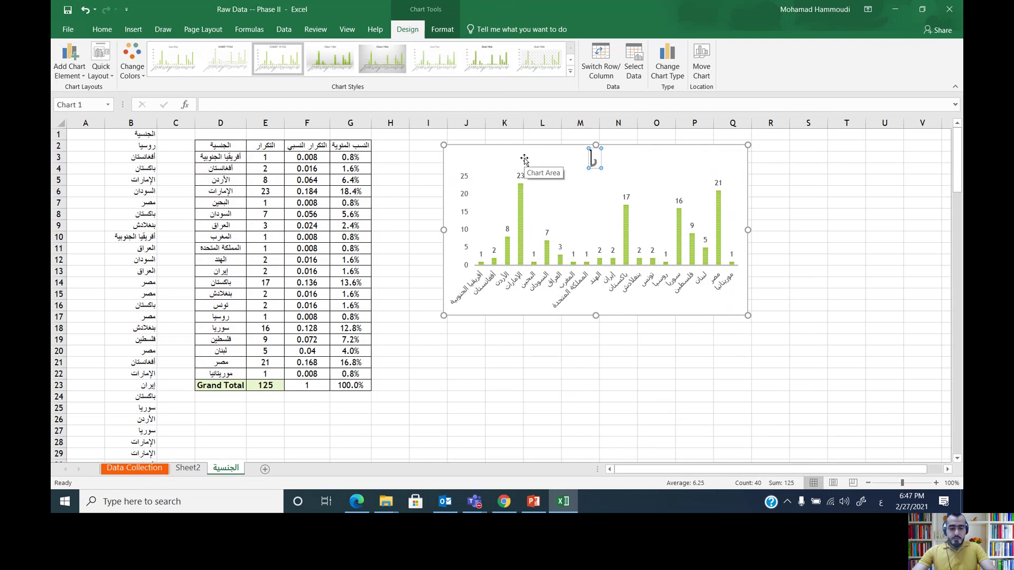
type("سم ال")
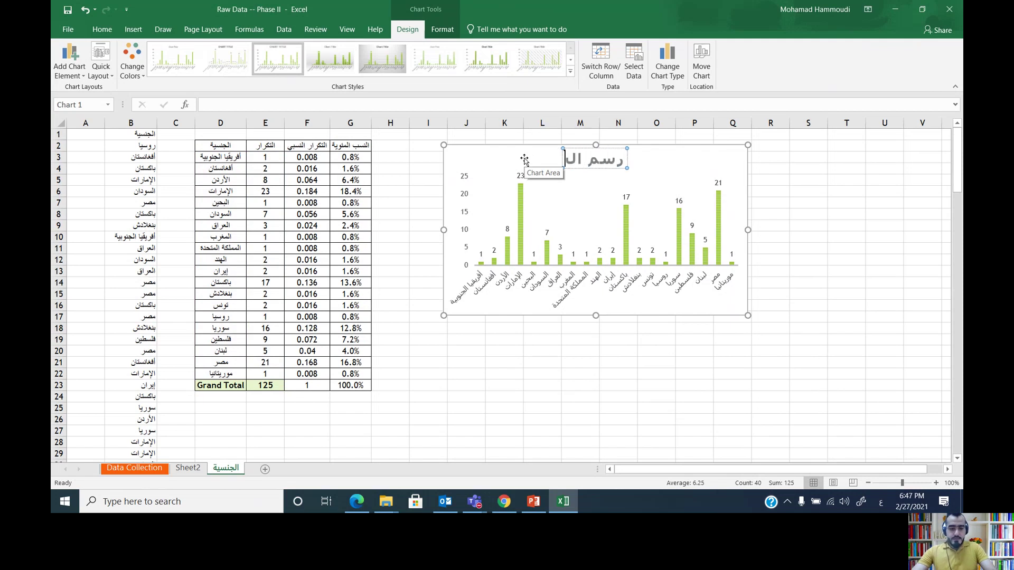
type("أعمدة")
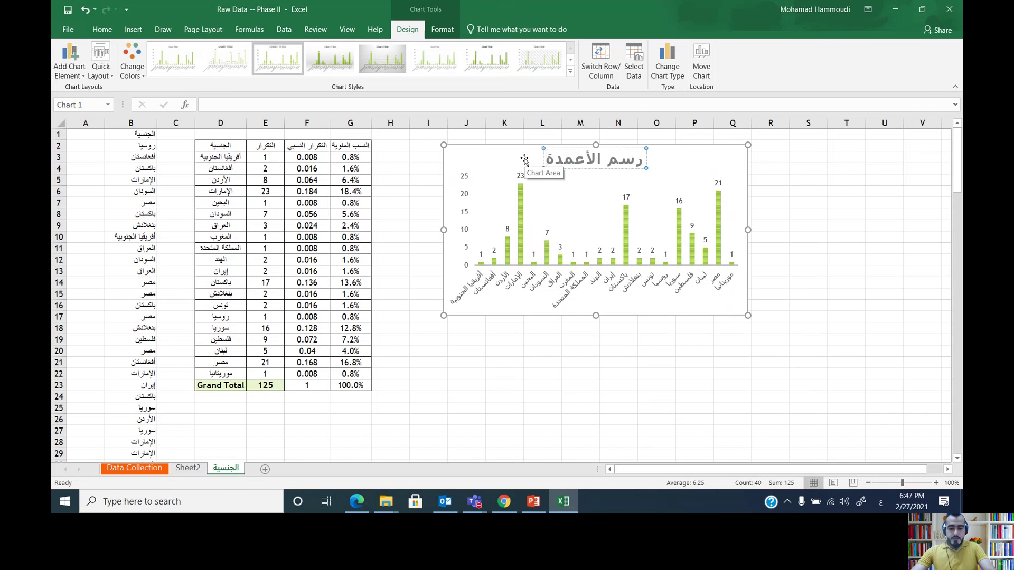
type(" -- الجنسية")
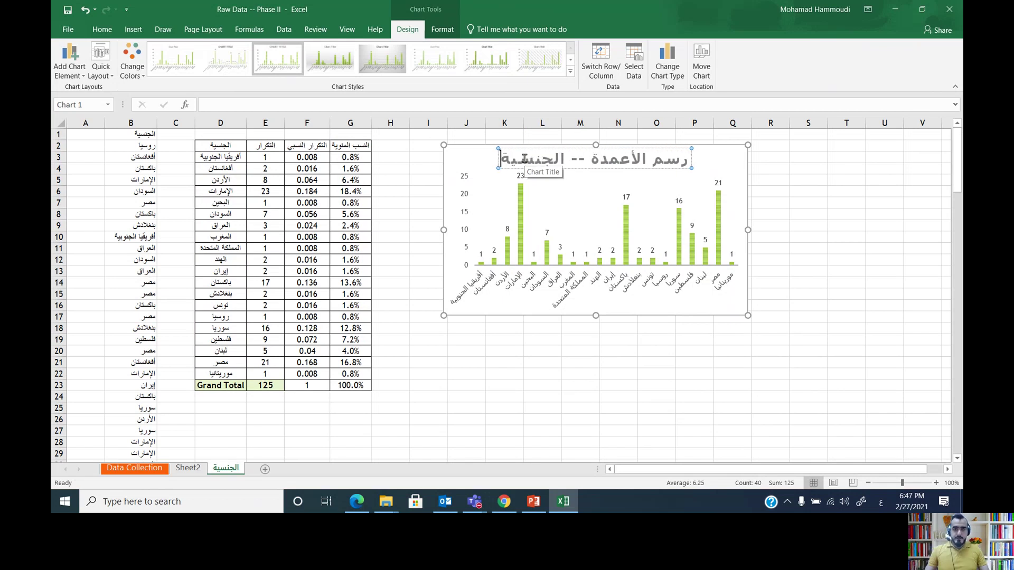
left_click(769, 227)
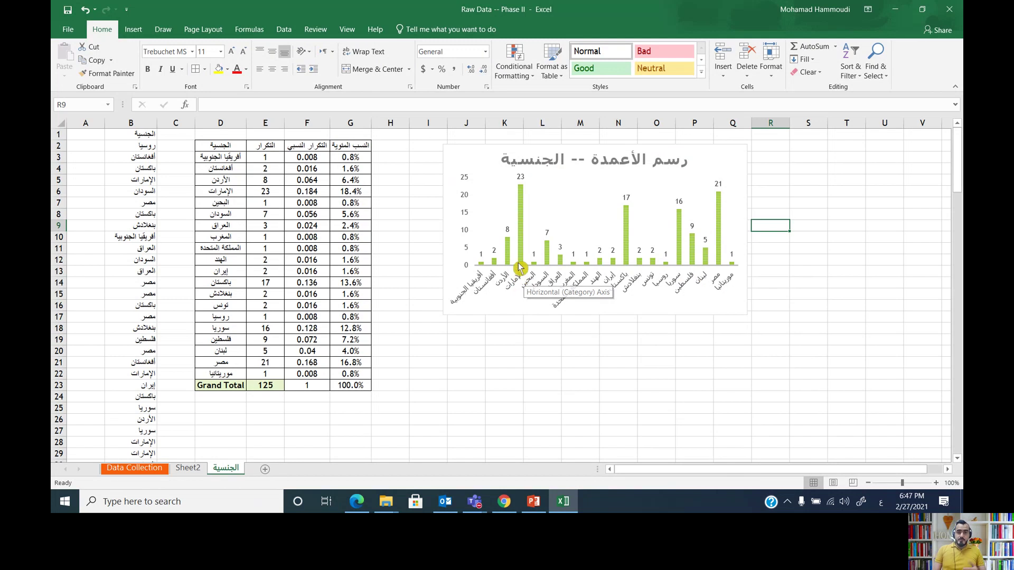
mouse_move(517, 195)
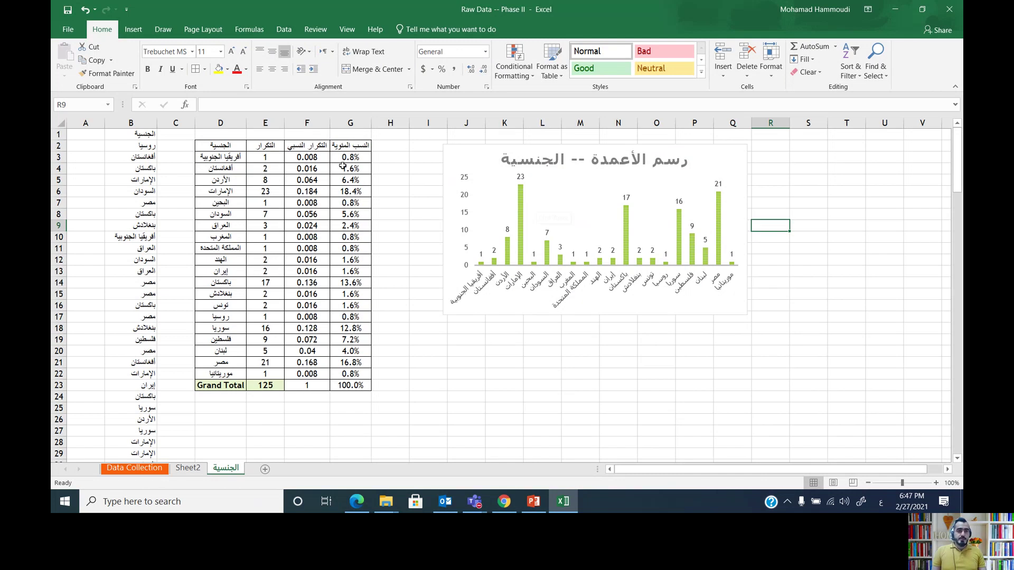
Insert a 3-D pie chart of the nationalities and their frequencies in D3:E22.
left_click_drag(231, 164, 259, 377)
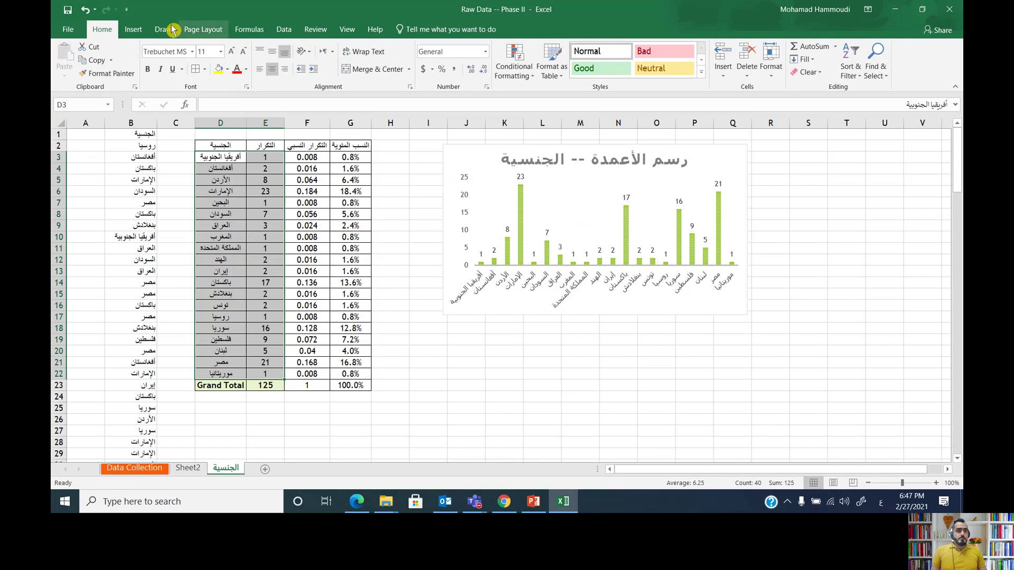
left_click(143, 29)
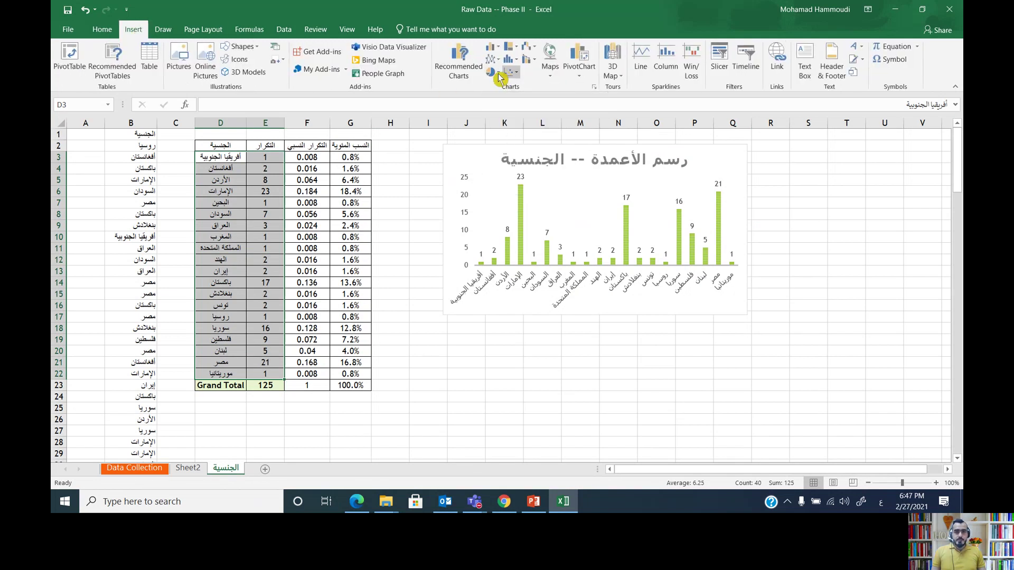
left_click(497, 77)
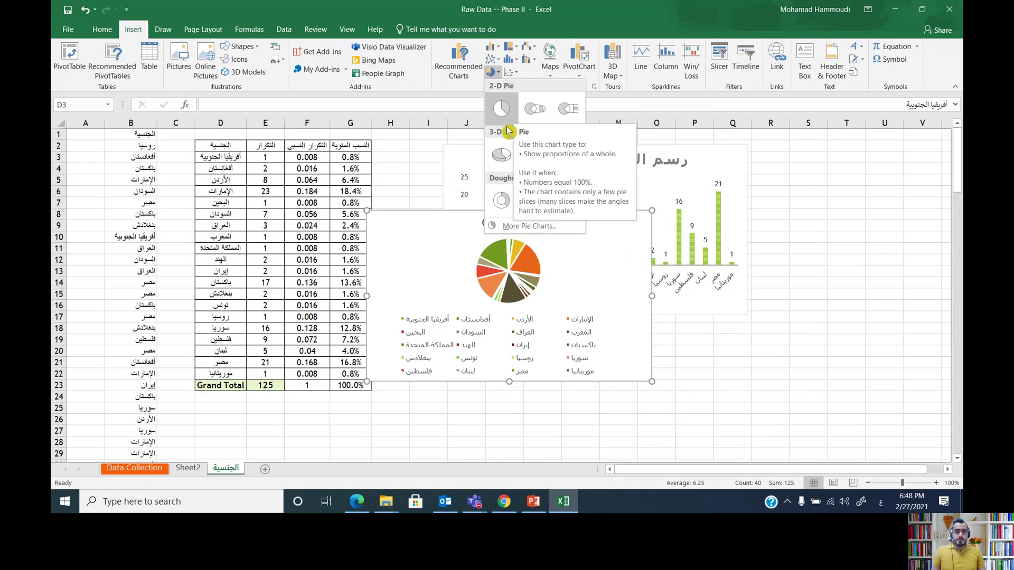
left_click(501, 156)
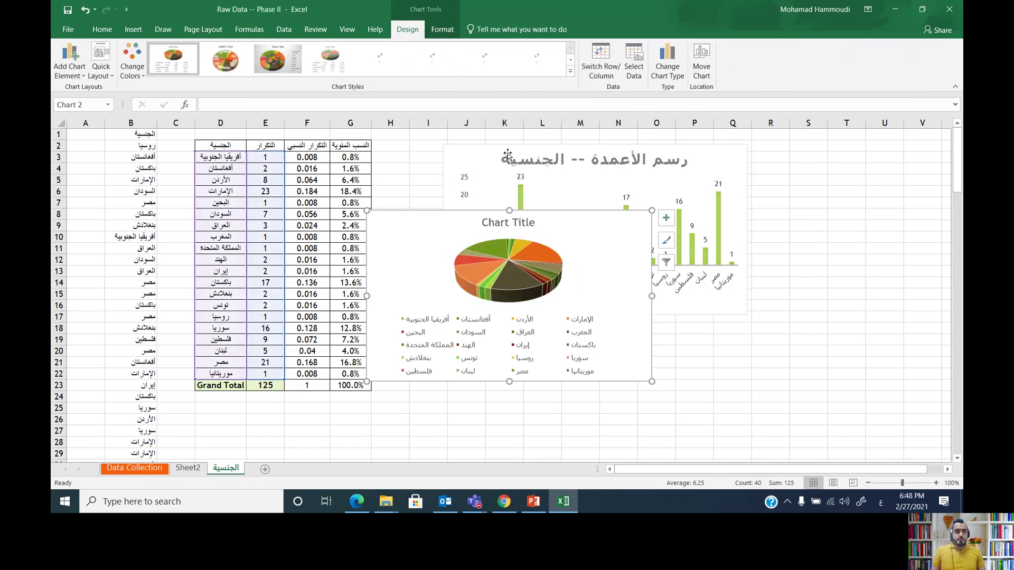
Apply the third chart style with percentage labels to the pie chart, and enlarge the chart.
left_click(329, 58)
left_click(381, 65)
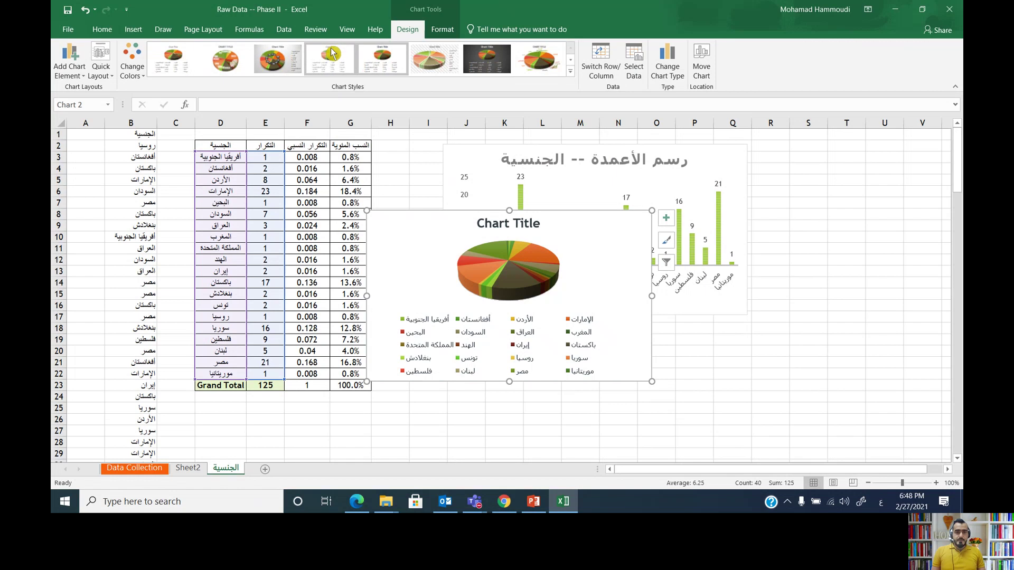
left_click(272, 58)
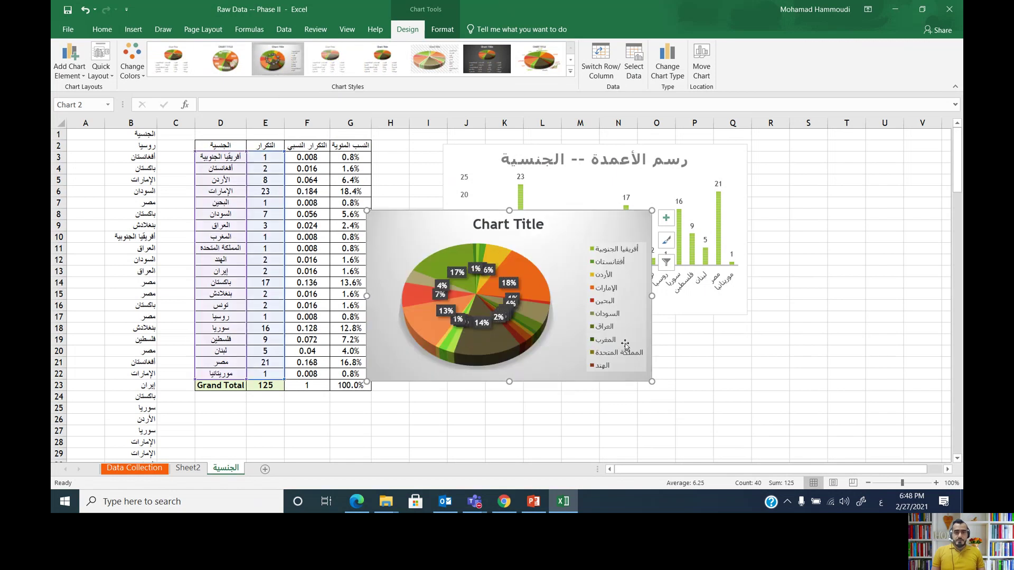
left_click_drag(651, 381, 703, 404)
left_click(572, 250)
left_click_drag(663, 313, 663, 313)
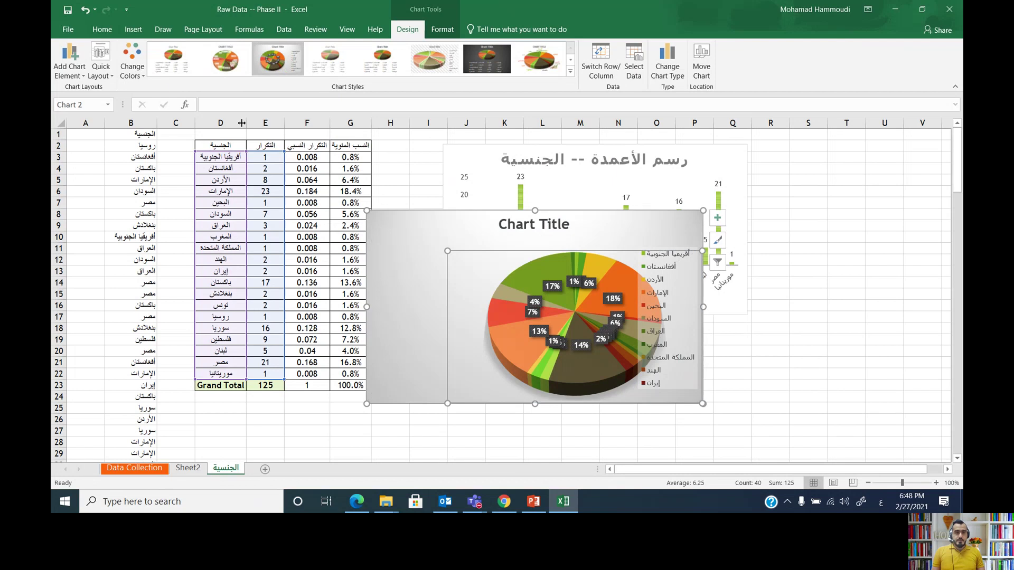
left_click(85, 9)
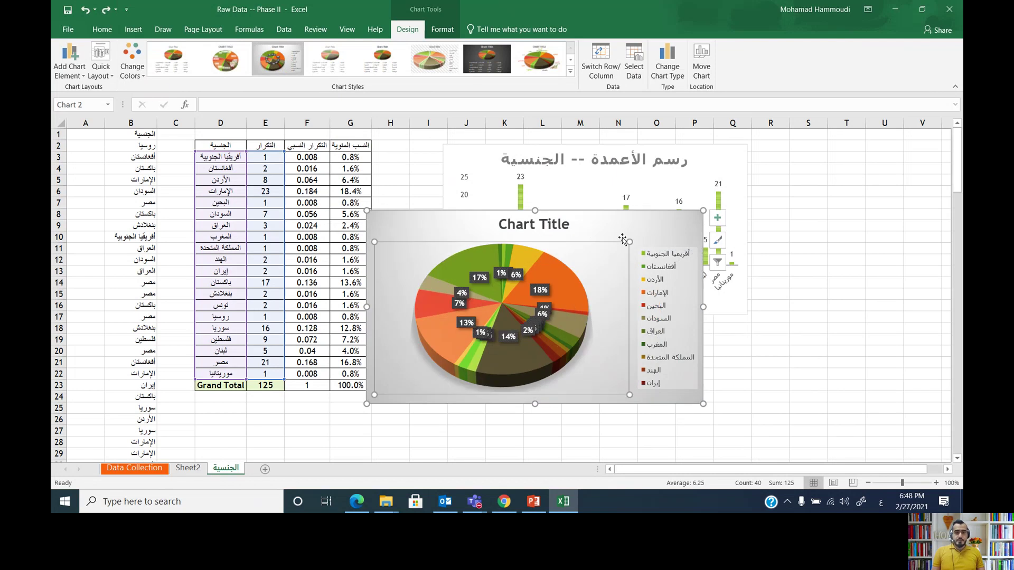
Move the pie chart directly below the column chart and replace its title with "رسم الدائرة -- الجنسية".
mouse_move(649, 230)
left_mouse_down()
mouse_move(727, 306)
mouse_move(710, 335)
left_mouse_up()
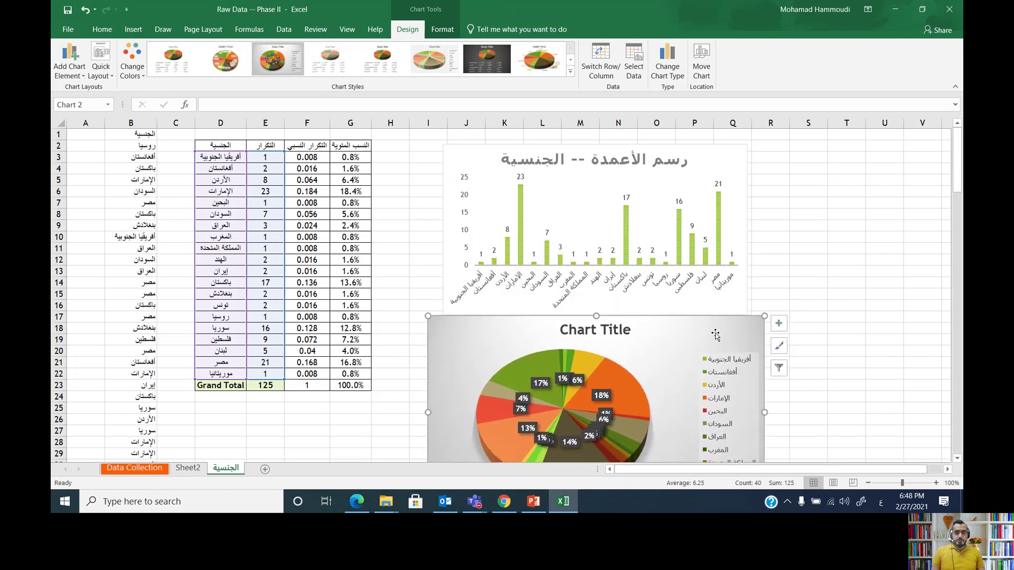
left_click(630, 331)
left_click_drag(628, 331, 552, 330)
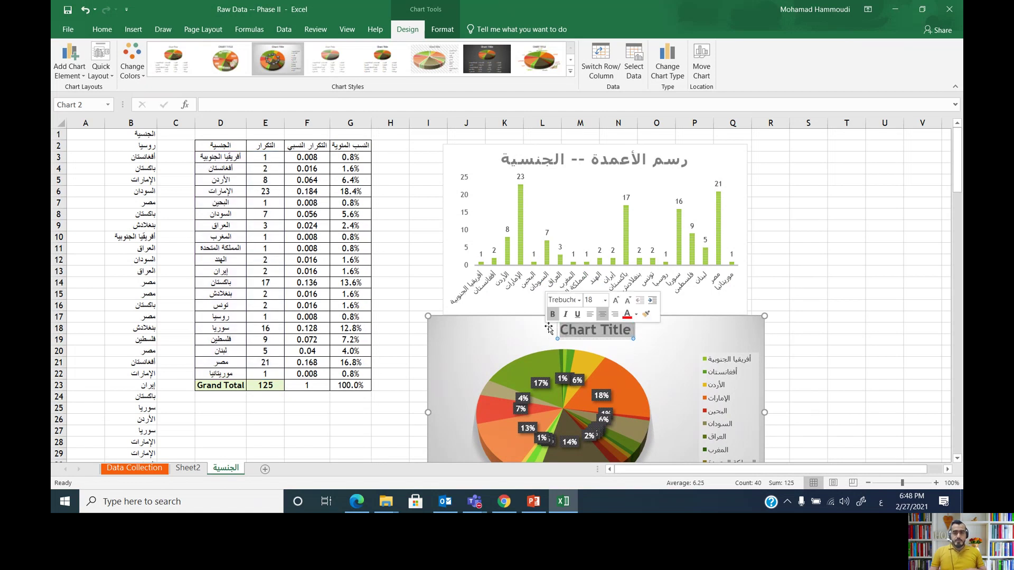
type("رسم")
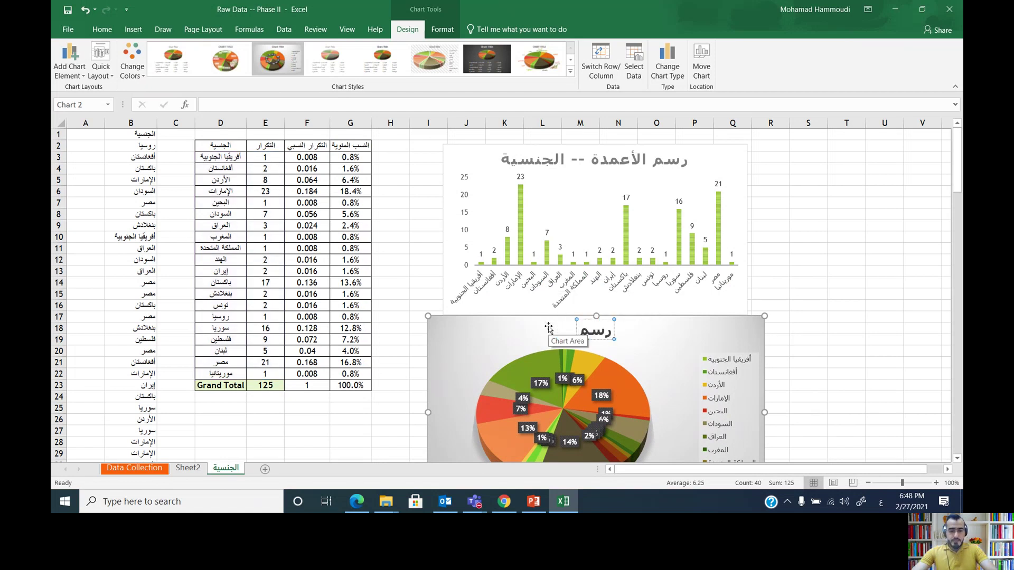
type(" الدائرة")
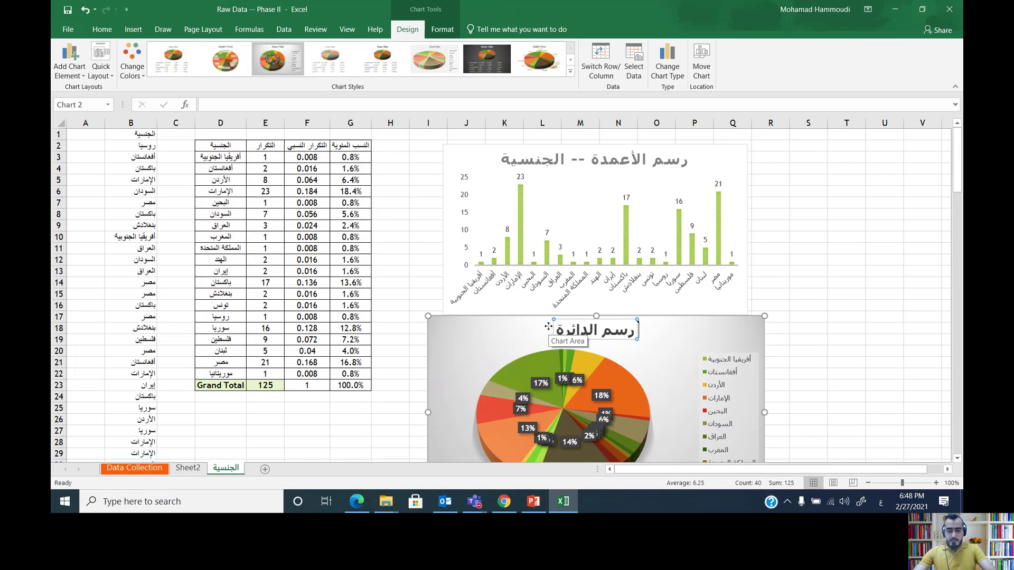
type(" -- الجنس")
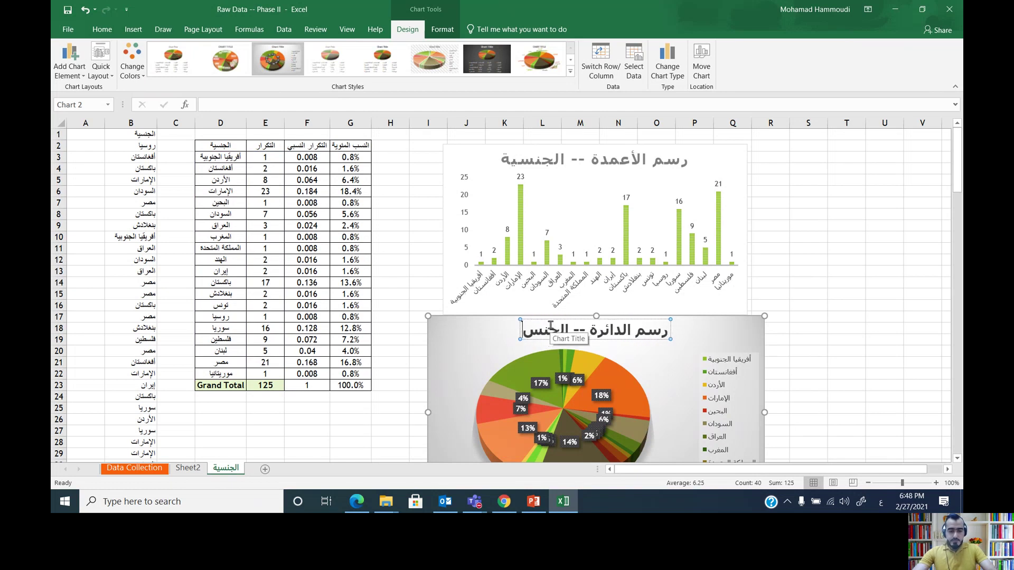
type("ية")
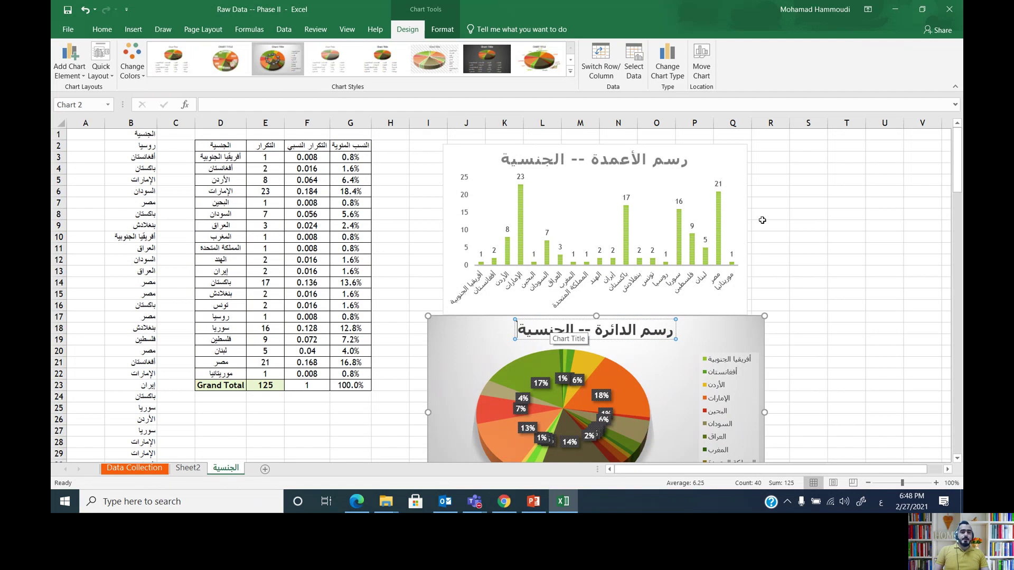
left_click(852, 213)
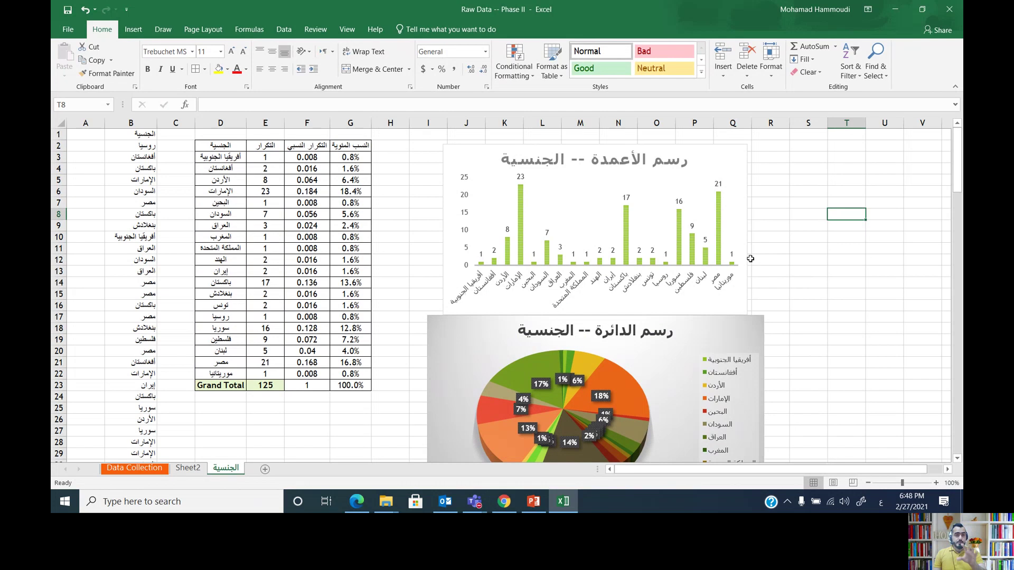
Review the gender, Q.4 and Q.6 columns in the Data Collection sheet.
left_click(147, 470)
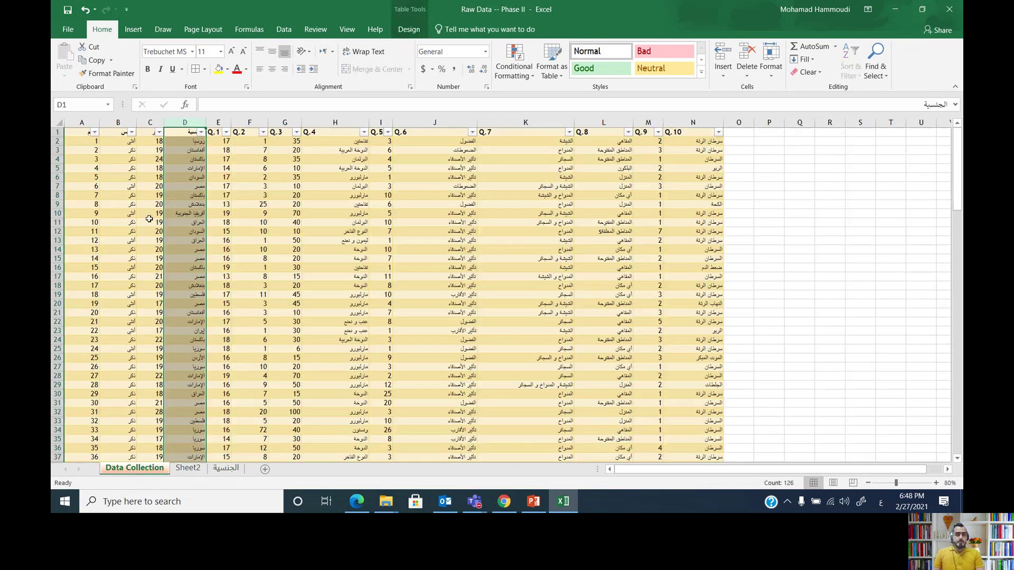
left_click(125, 120)
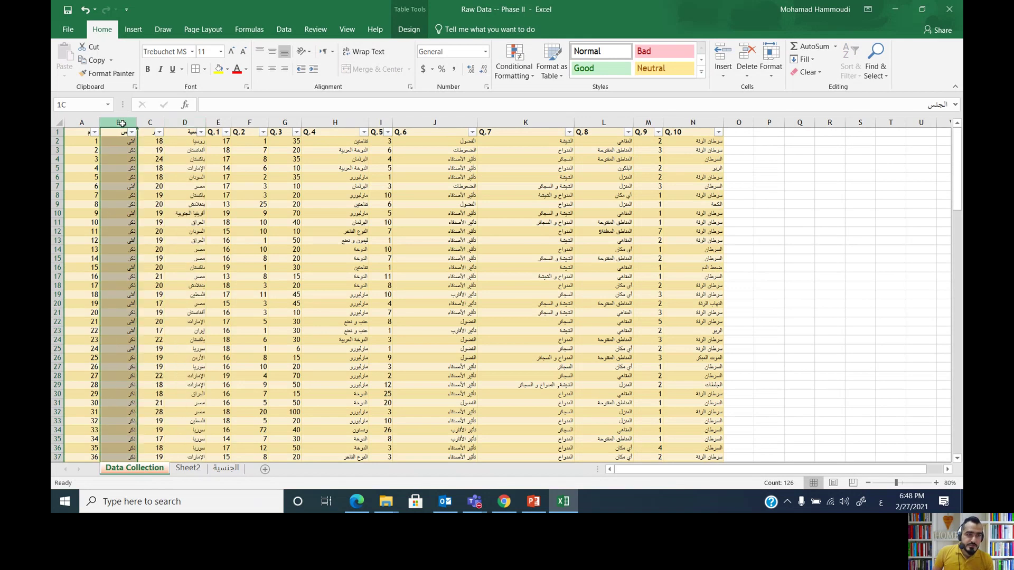
left_click(336, 121)
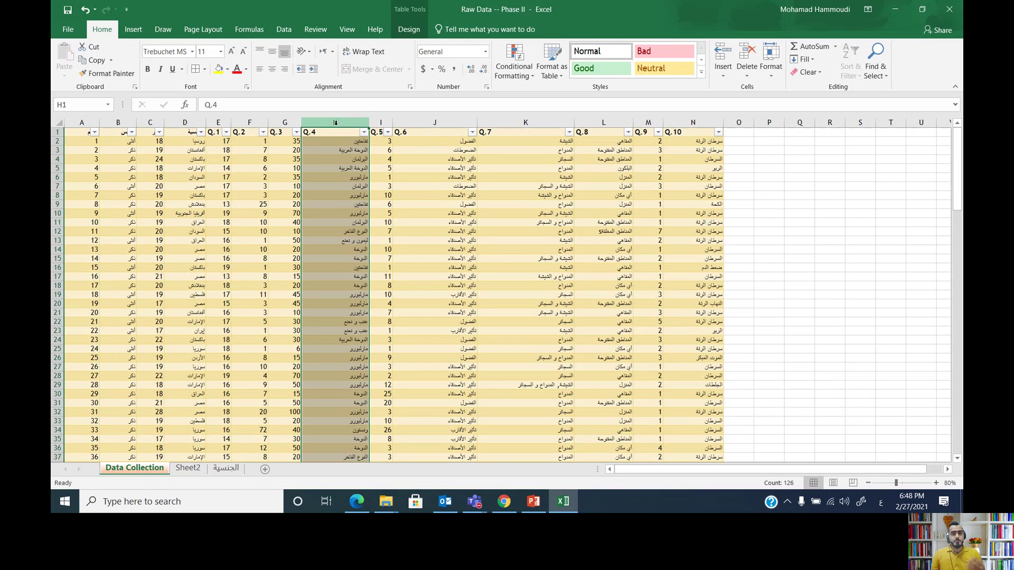
left_click(450, 123)
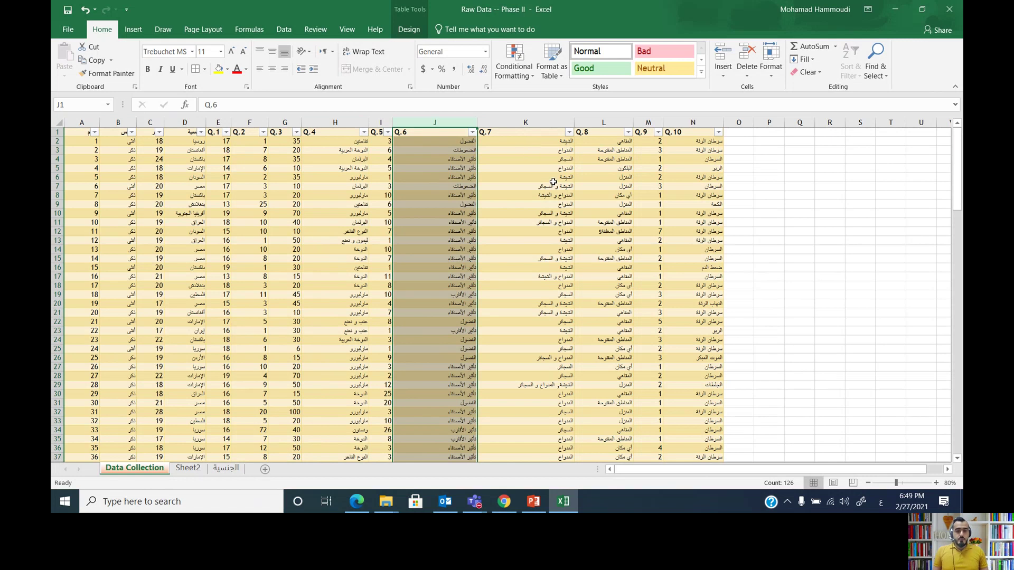
mouse_move(524, 509)
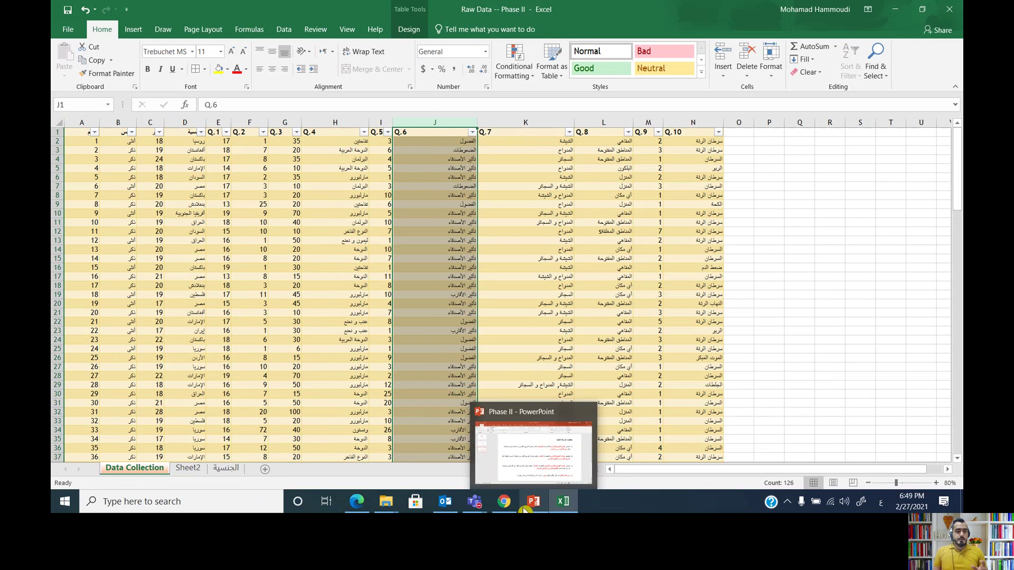
Copy the العمر column from Data Collection into column B of a new worksheet, and rename that sheet "العمر".
left_click(152, 122)
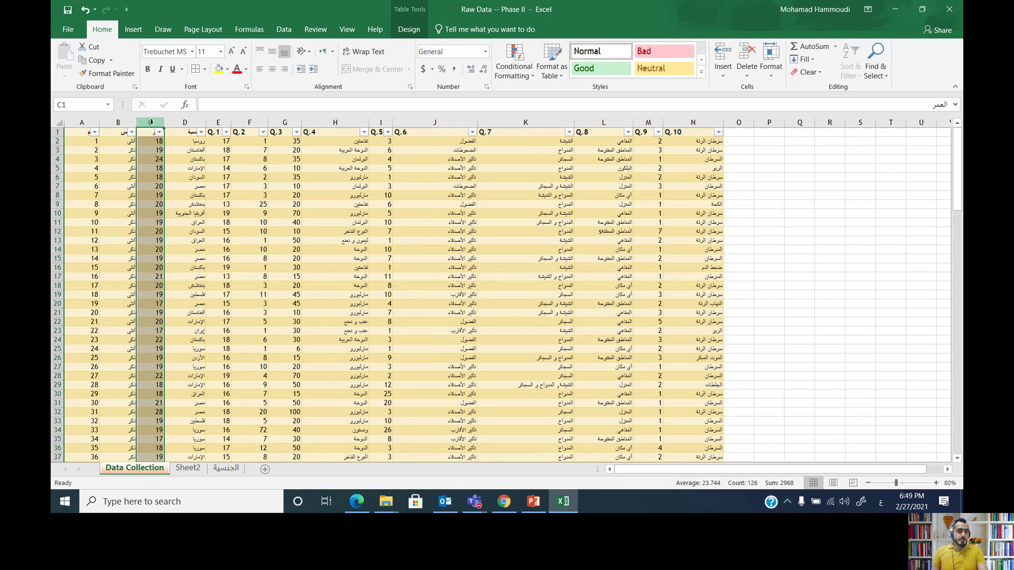
key("ctrl+c")
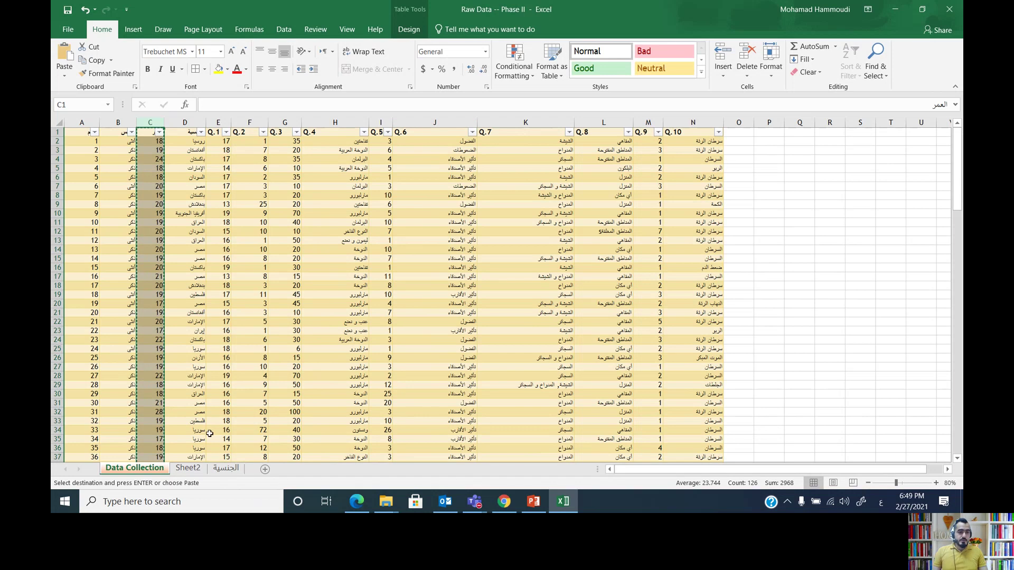
left_click(265, 469)
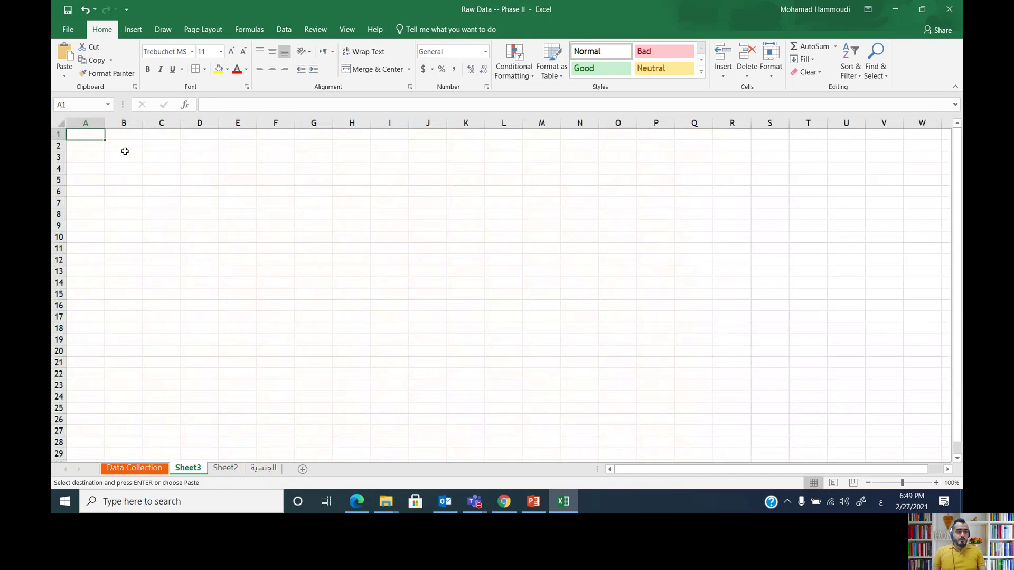
left_click(131, 126)
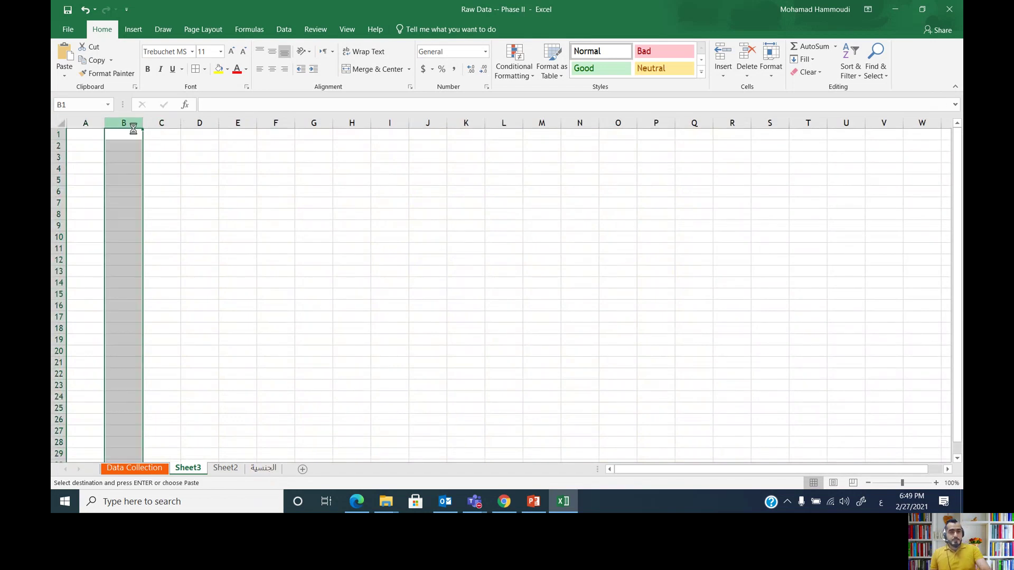
key("ctrl+v")
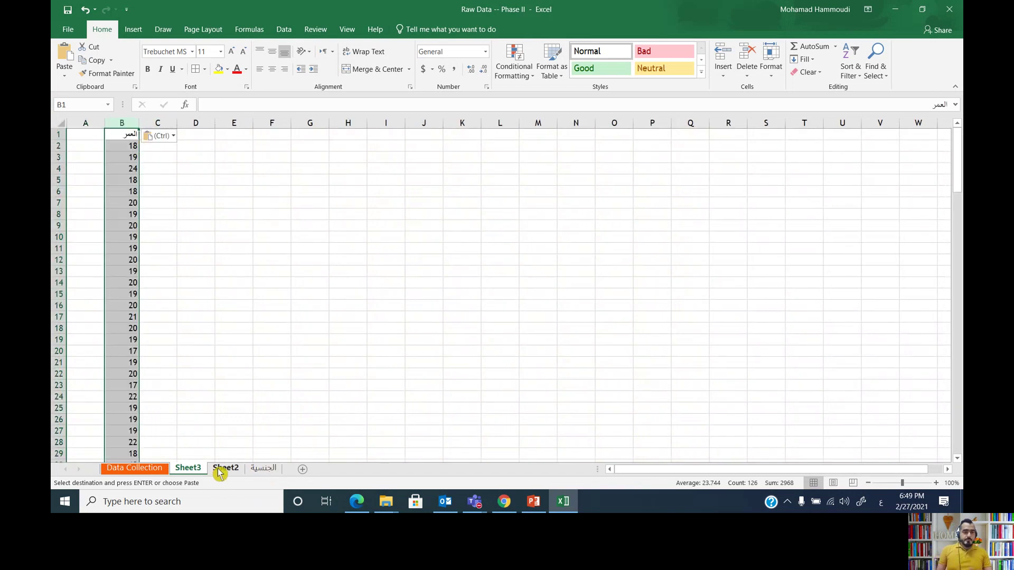
double_click(189, 468)
type("ال")
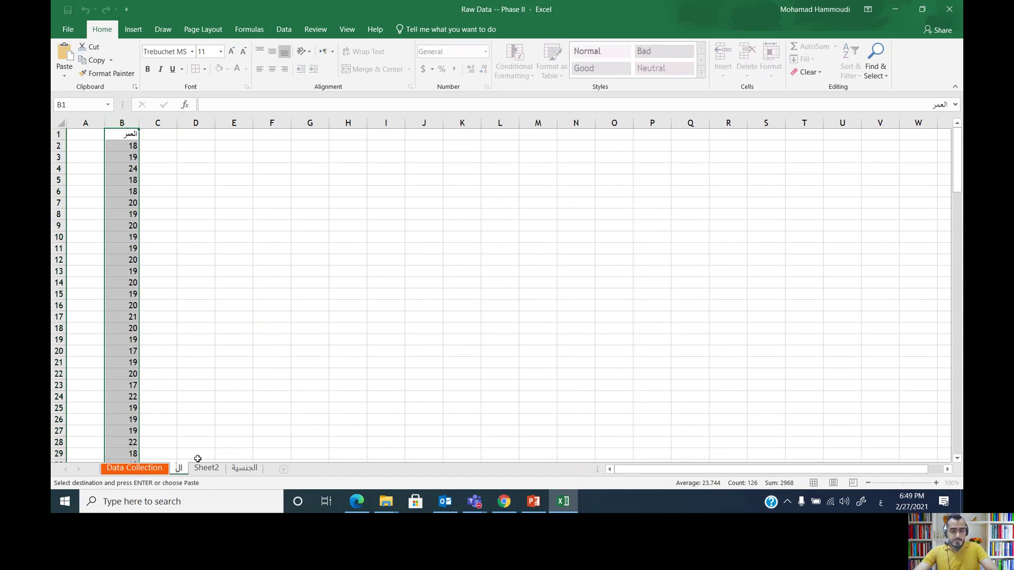
type("عمر")
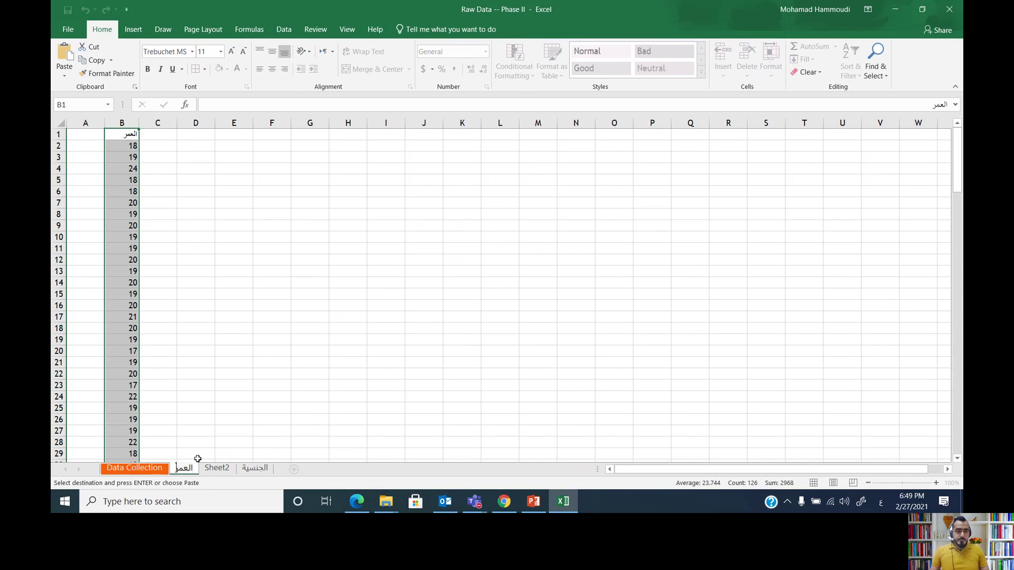
left_click(257, 470)
Permanently delete Sheet2, which holds the nationality PivotTable.
left_click(209, 470)
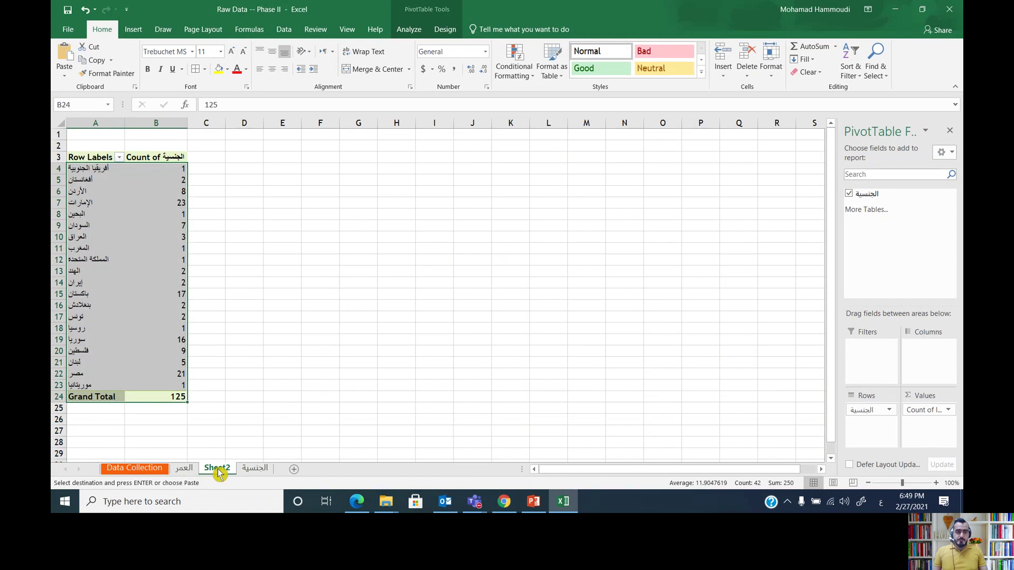
right_click(219, 474)
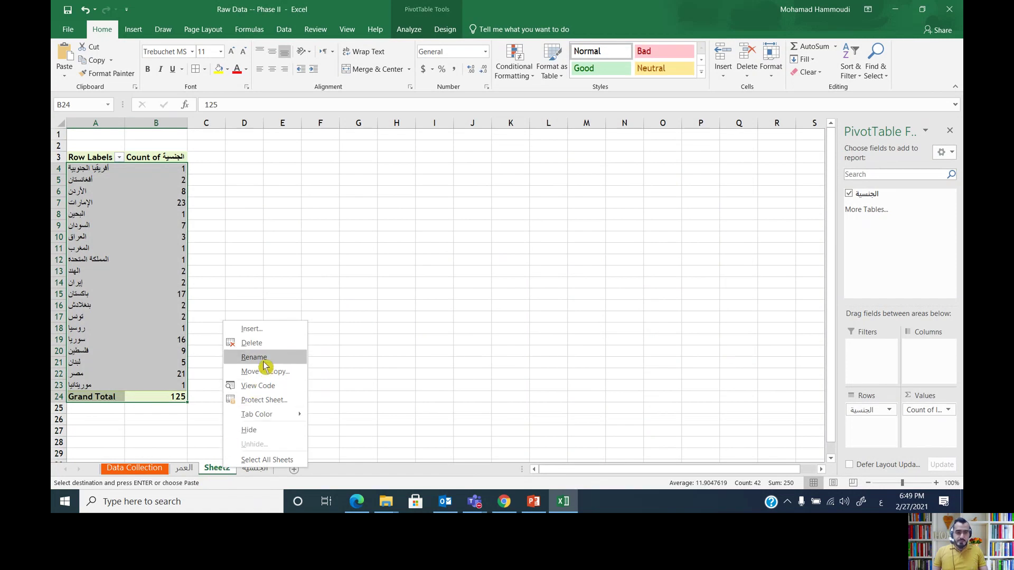
left_click(264, 343)
left_click(486, 284)
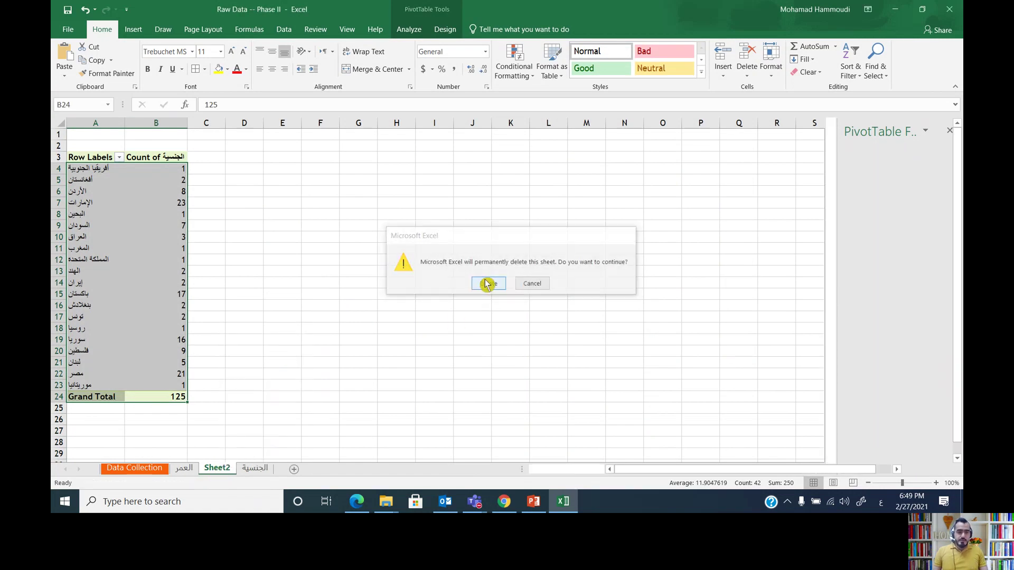
Create a PivotTable on a new worksheet from the age data in B1:B126 of the العمر sheet.
left_click(185, 466)
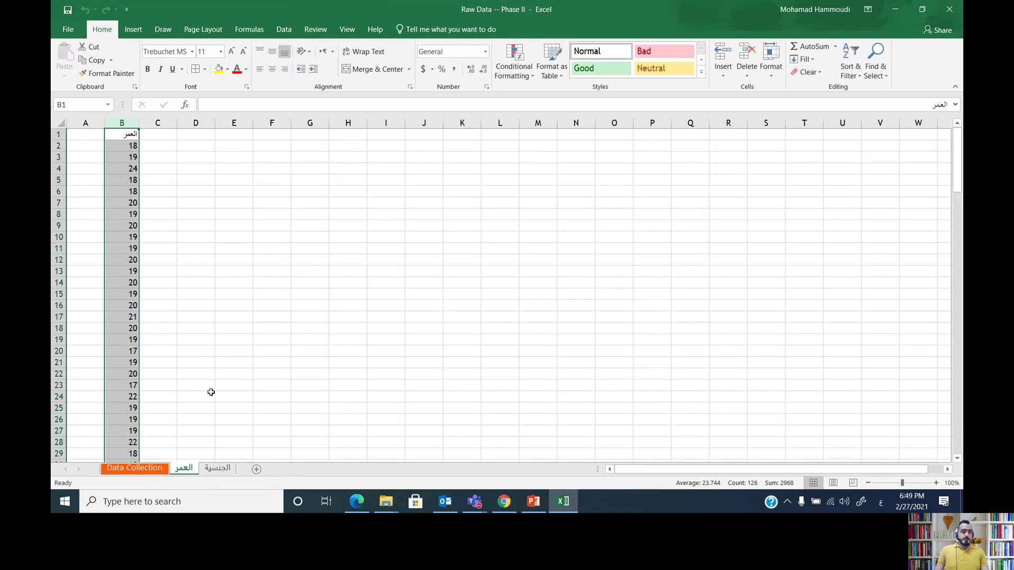
scroll(232, 233, "down", 20)
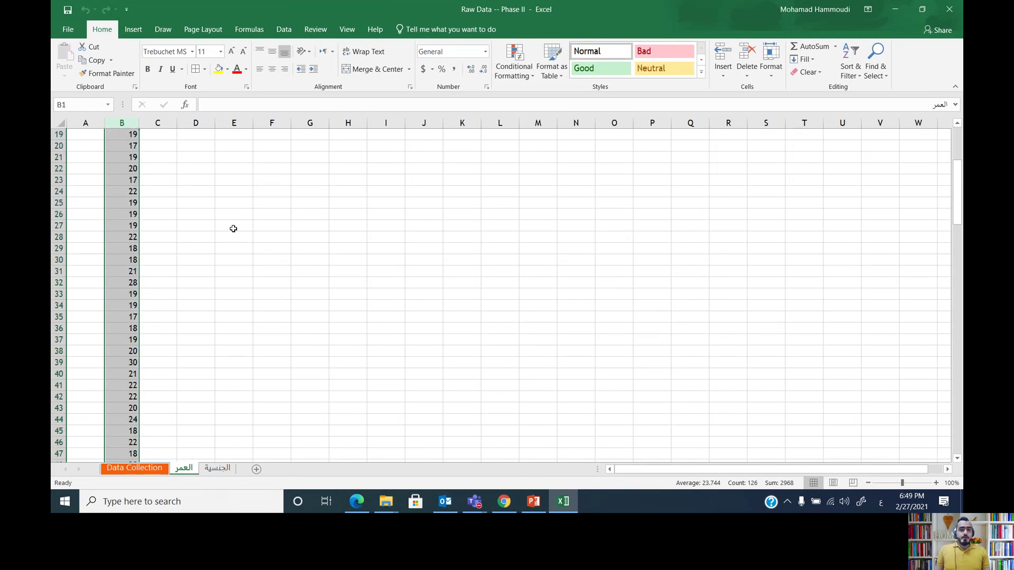
scroll(232, 235, "down", 3)
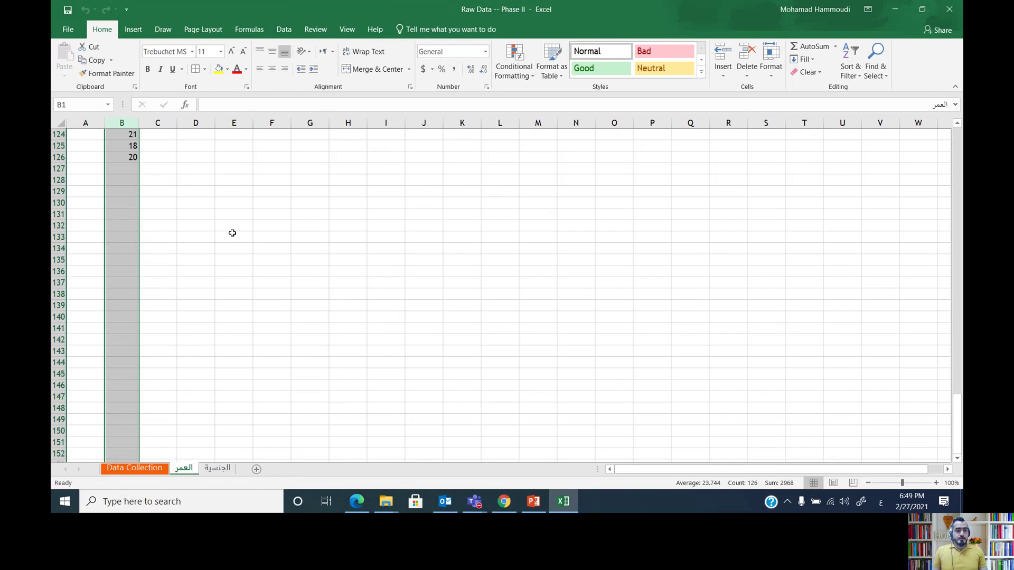
scroll(227, 234, "up", 17)
scroll(223, 233, "up", 20)
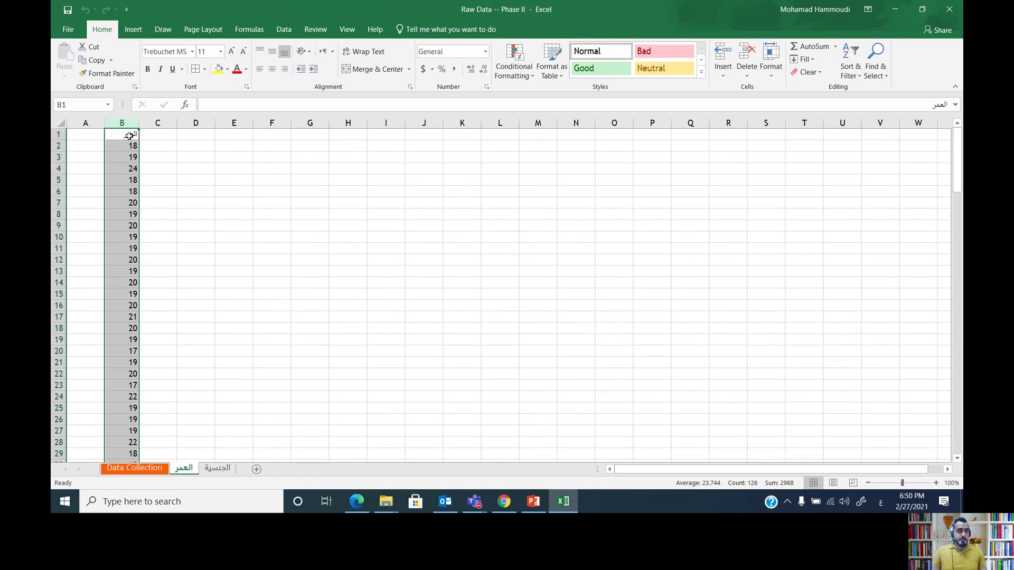
left_click_drag(129, 136, 125, 431)
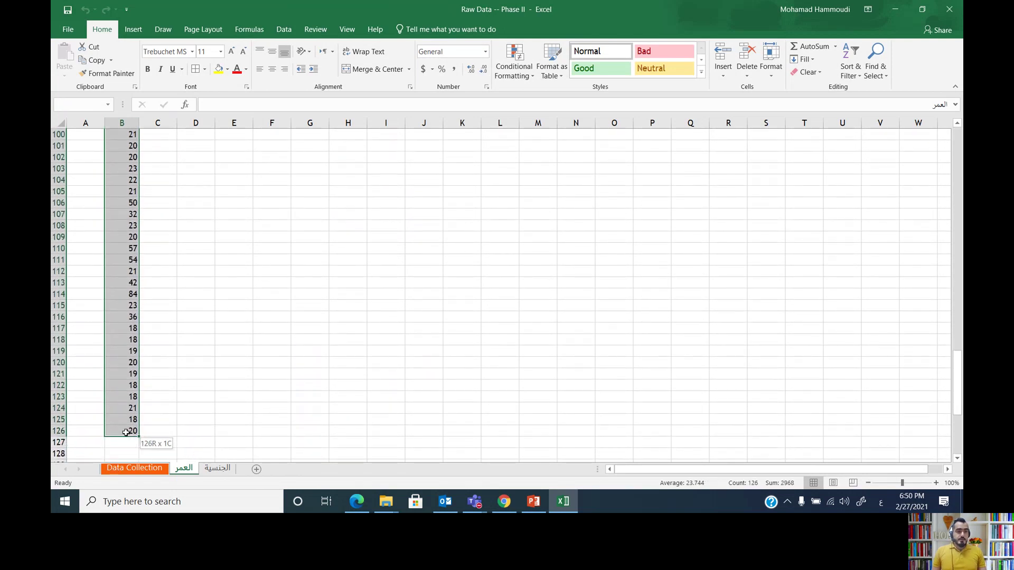
scroll(132, 411, "up", 20)
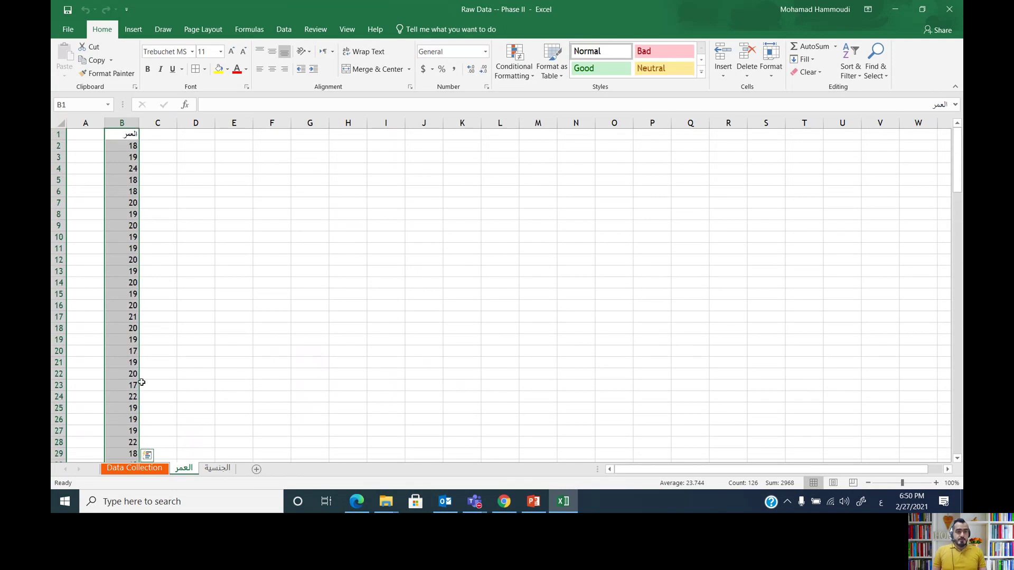
left_click(133, 30)
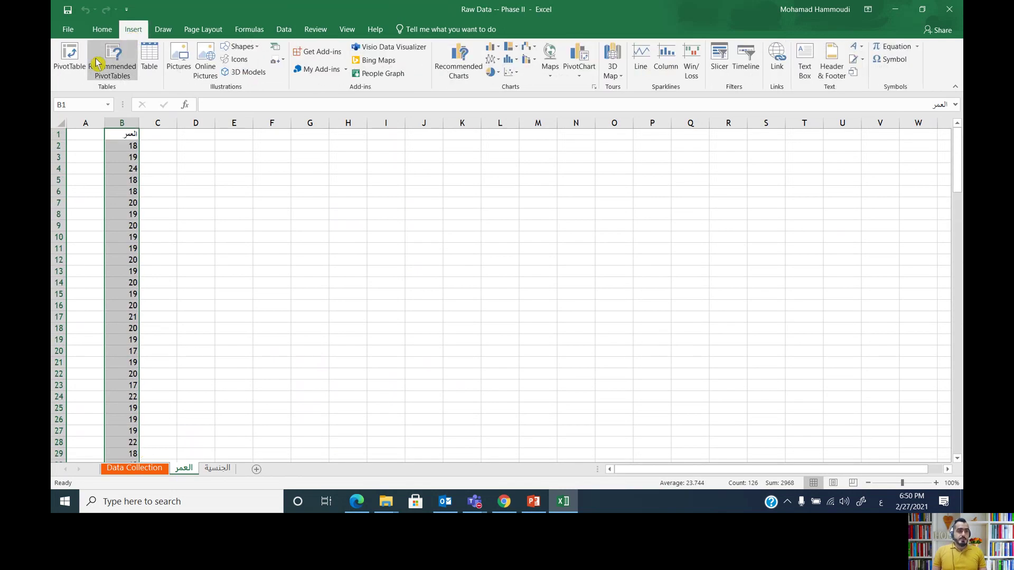
left_click(69, 60)
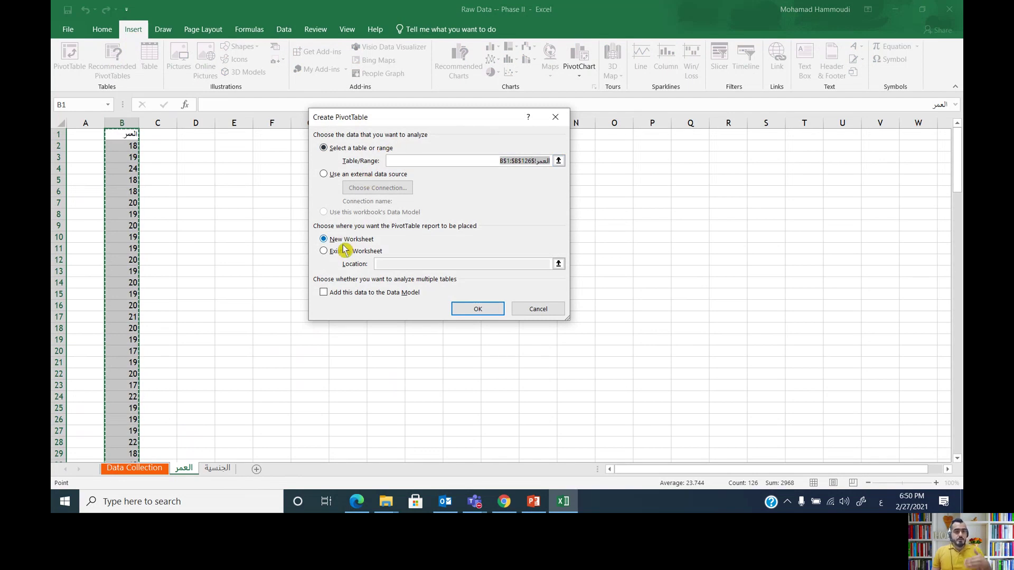
left_click(474, 311)
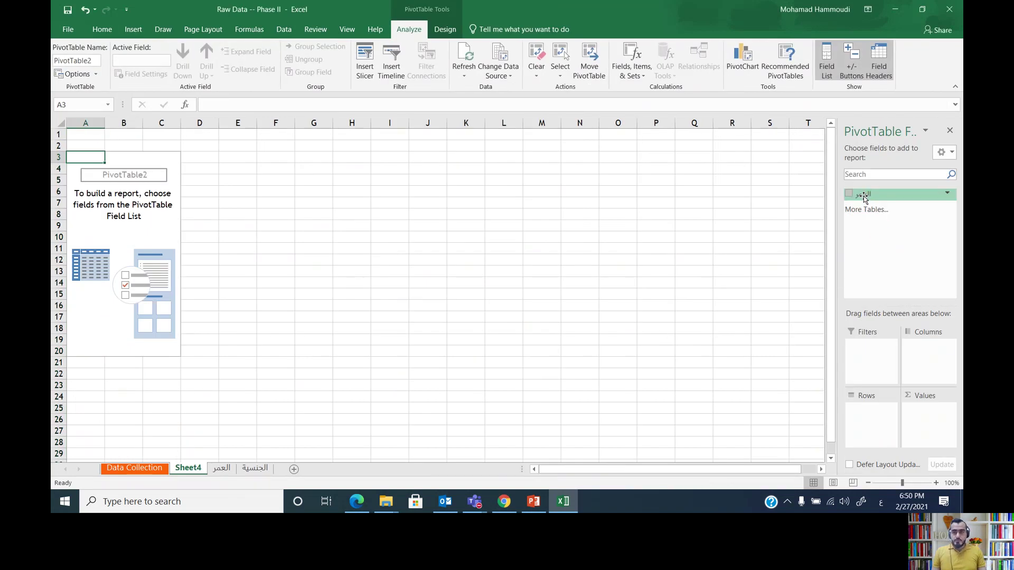
Add the العمر field to both the rows and the values of the PivotTable.
left_click_drag(864, 198, 862, 426)
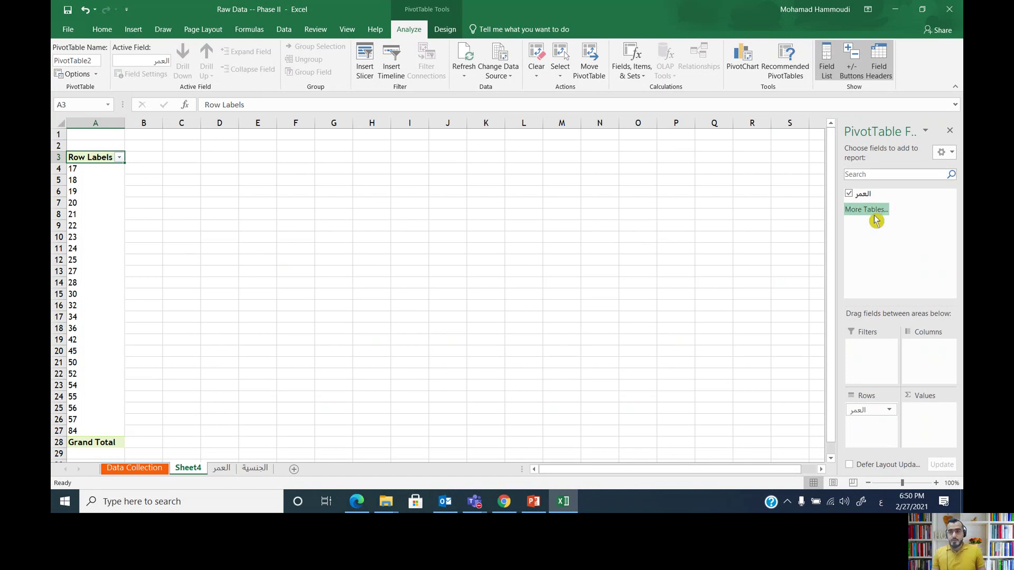
left_click_drag(862, 194, 920, 428)
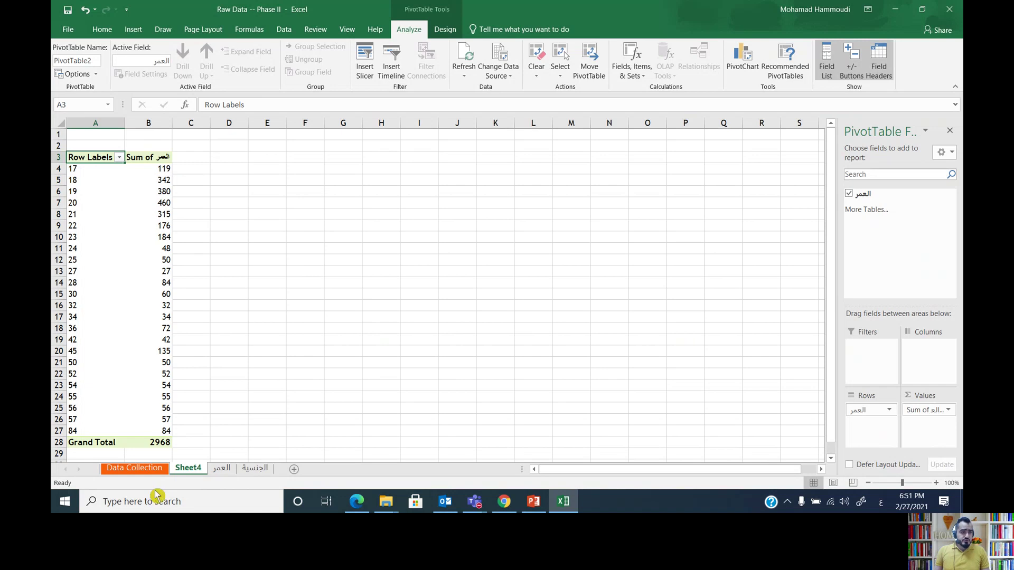
left_click(154, 443)
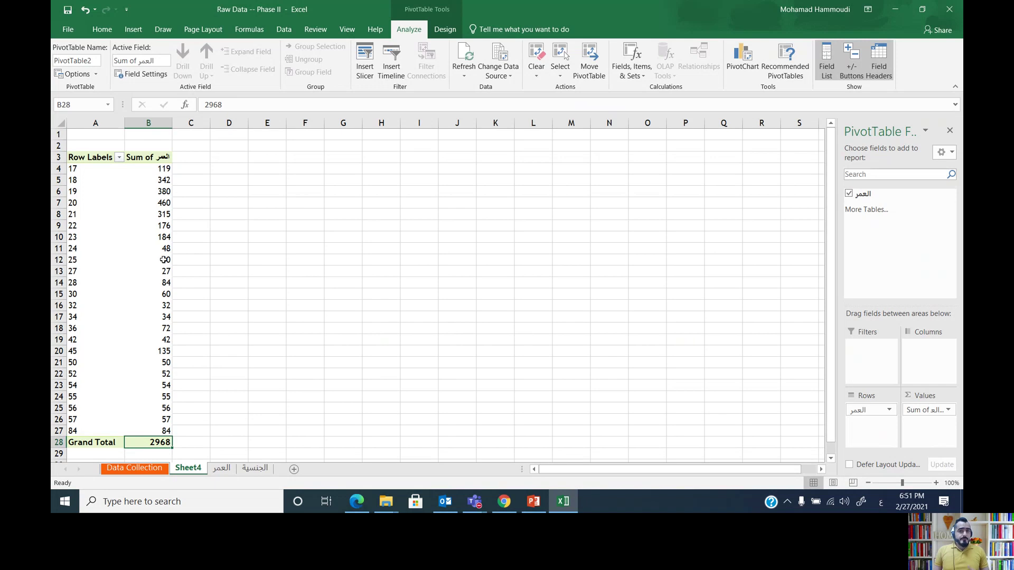
left_click(139, 159)
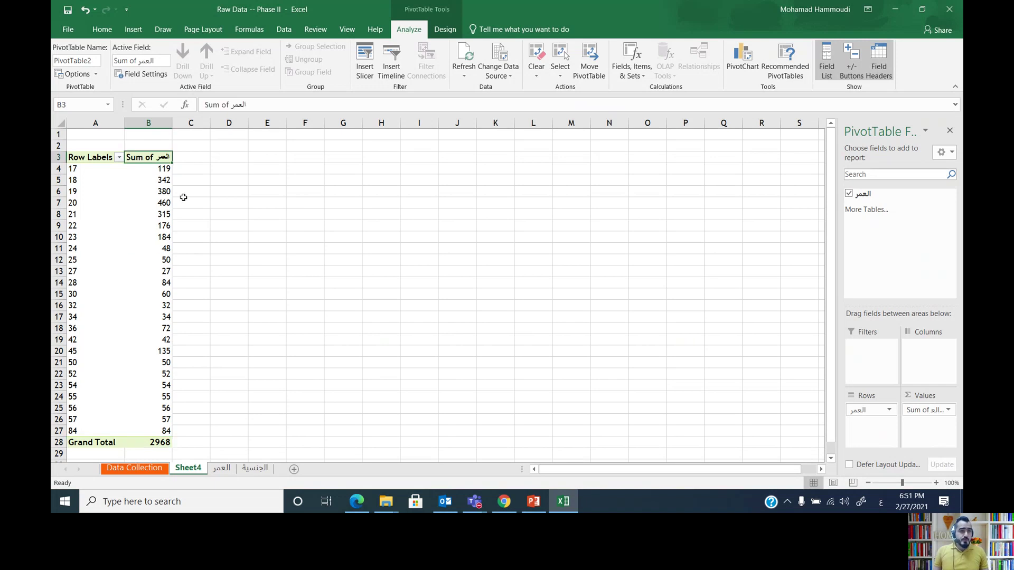
Summarize the العمر values field of the PivotTable by Count.
mouse_move(161, 181)
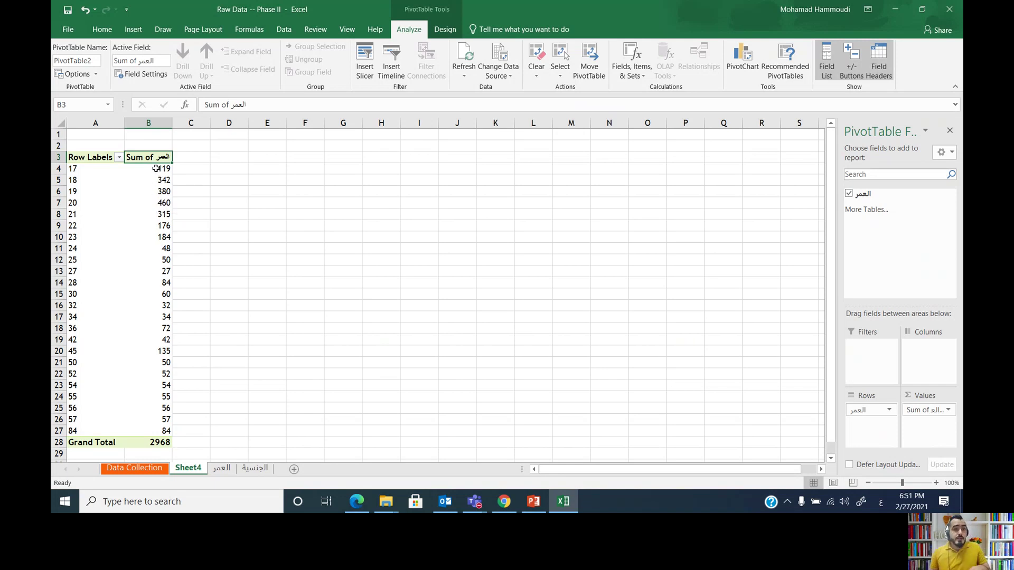
left_click(158, 167)
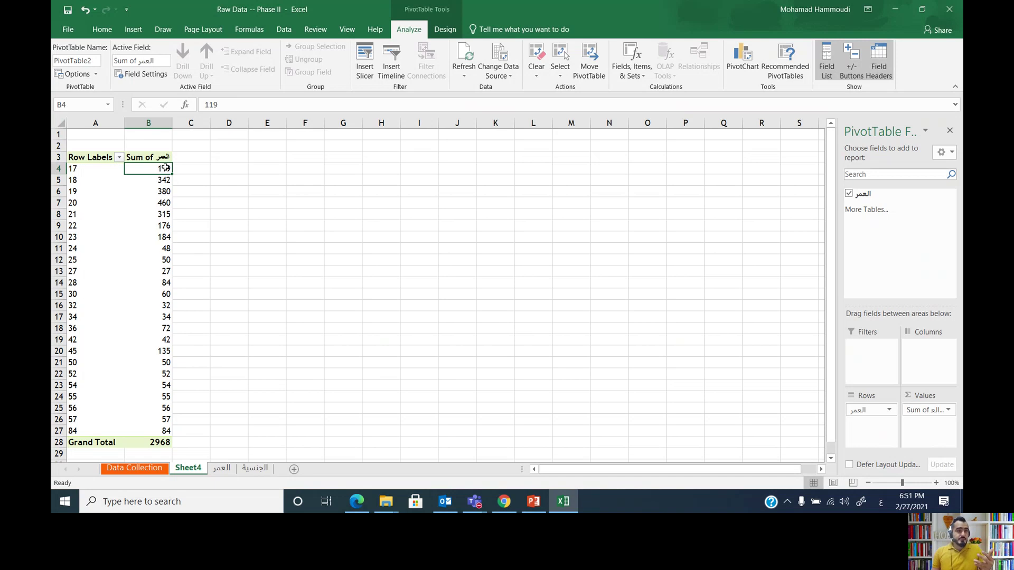
mouse_move(151, 170)
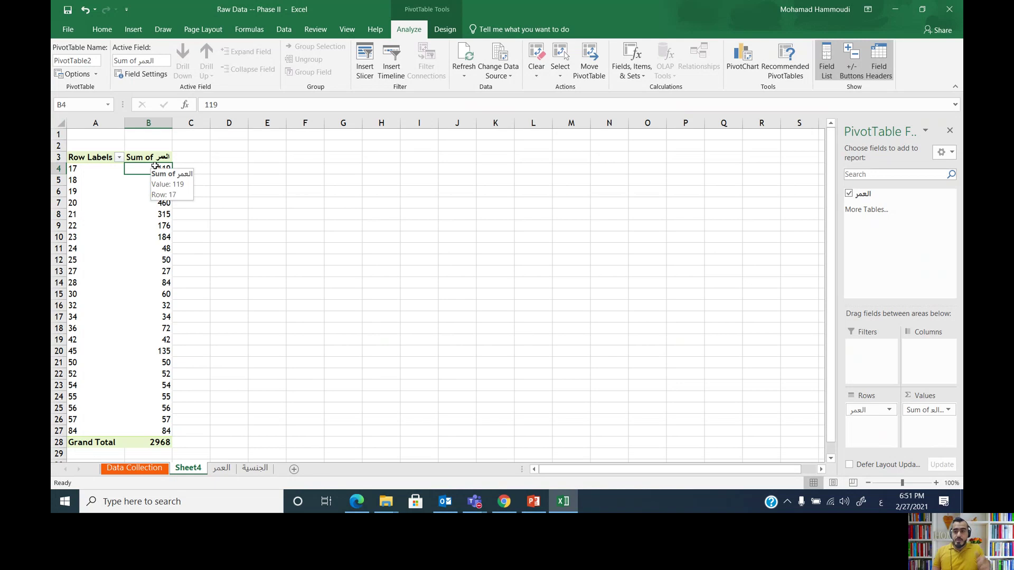
left_click(947, 414)
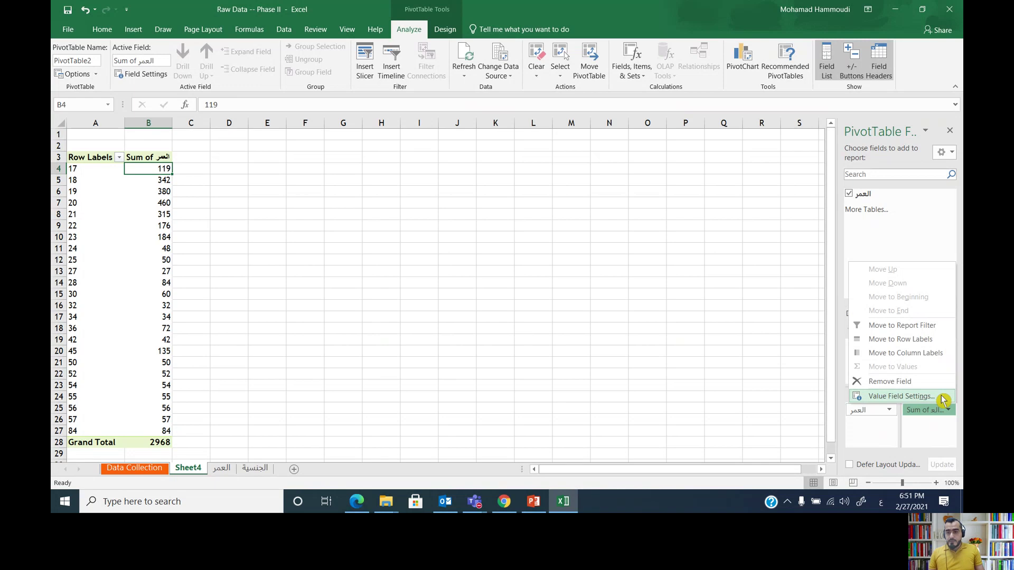
left_click(943, 400)
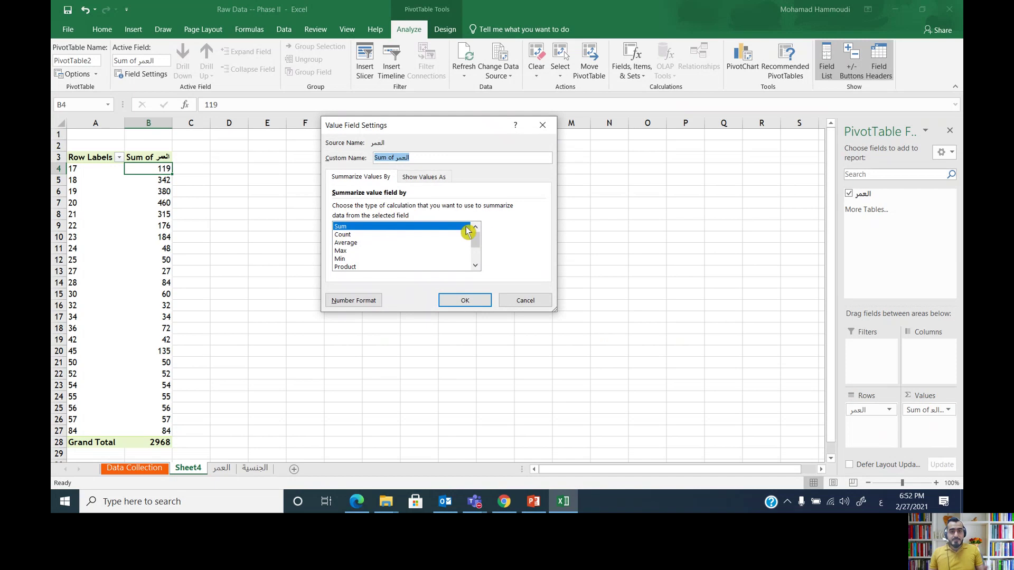
left_click(352, 236)
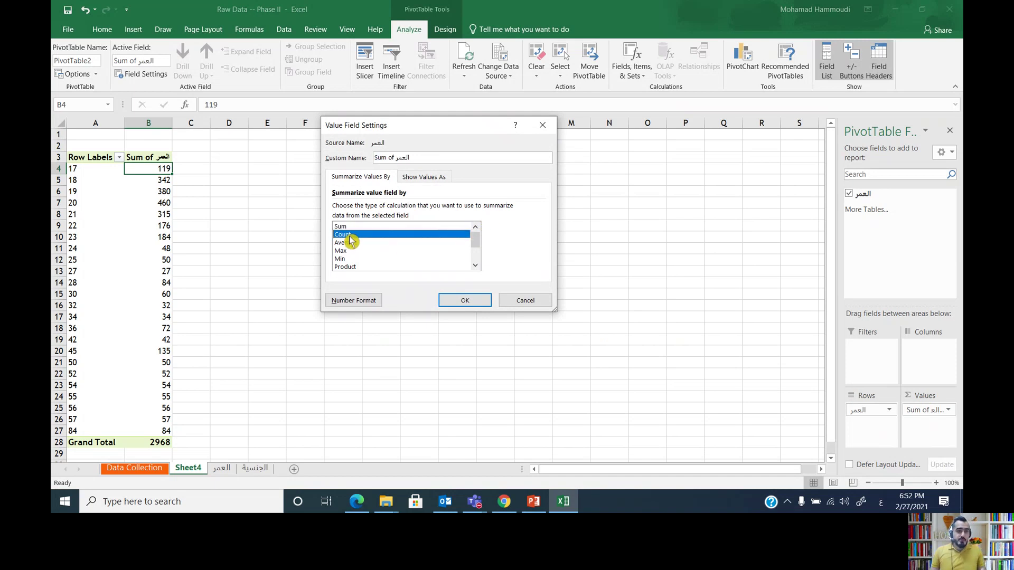
left_click(463, 301)
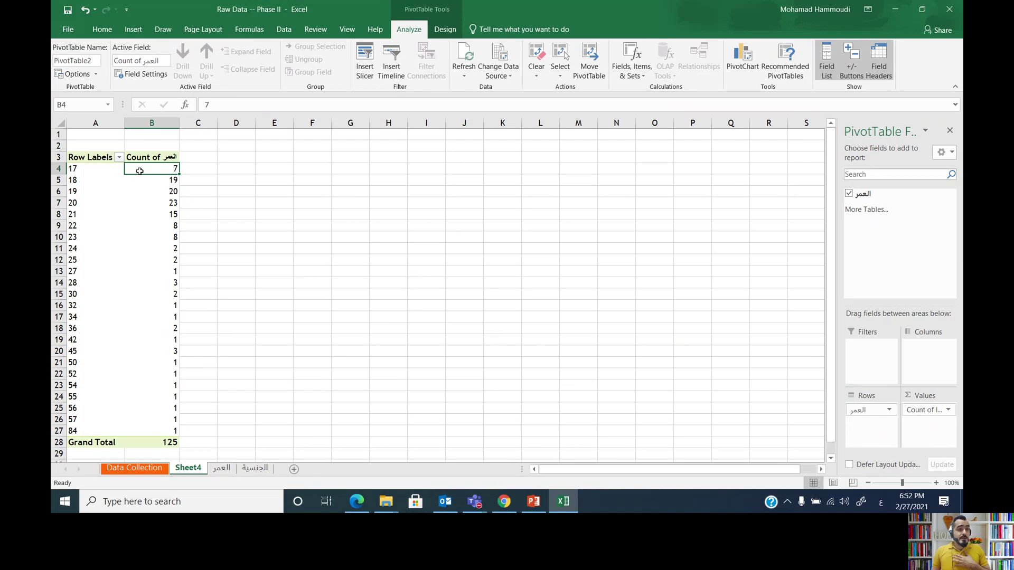
left_click(78, 175)
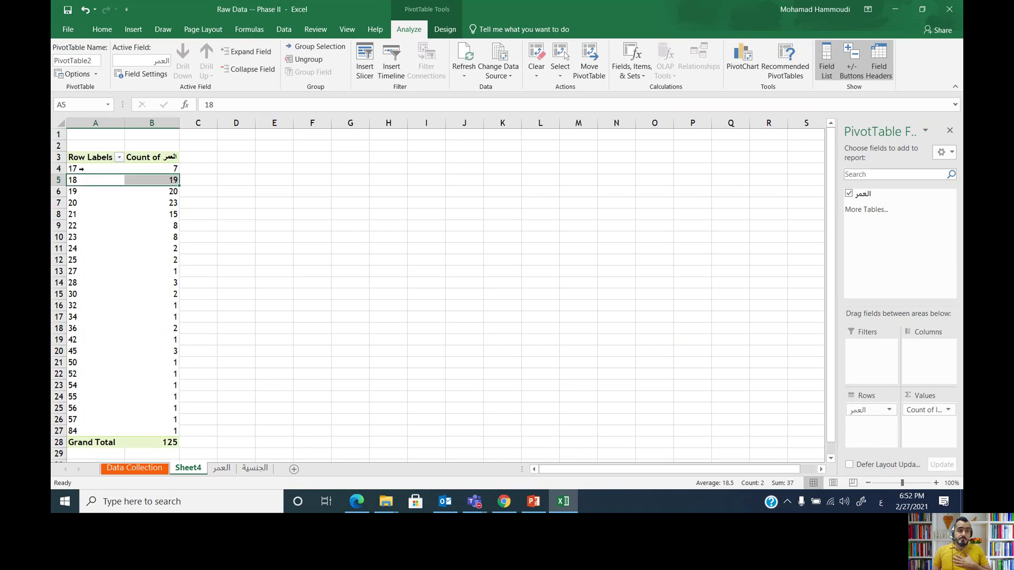
left_click(163, 183)
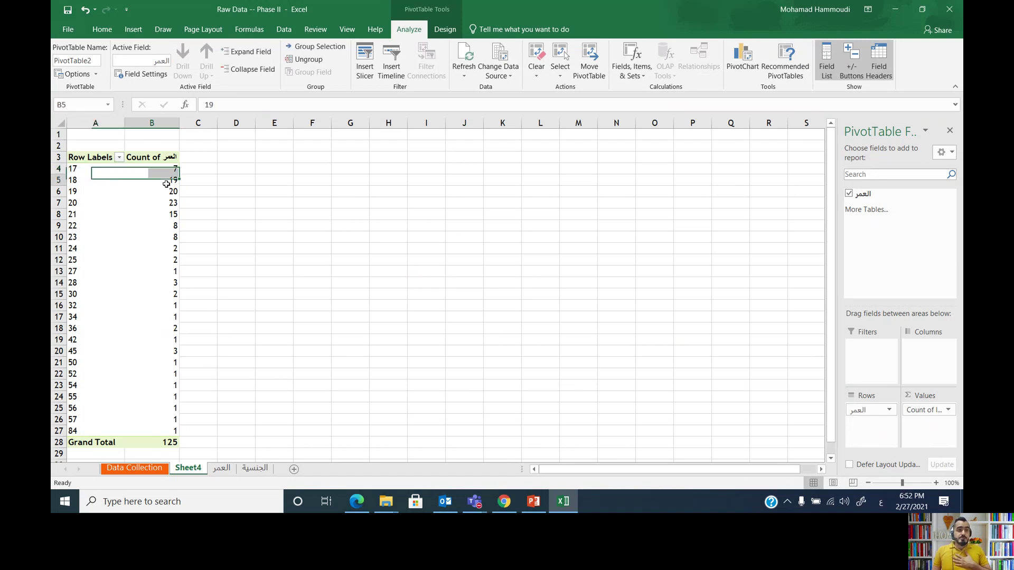
left_click(72, 185)
left_click(170, 442)
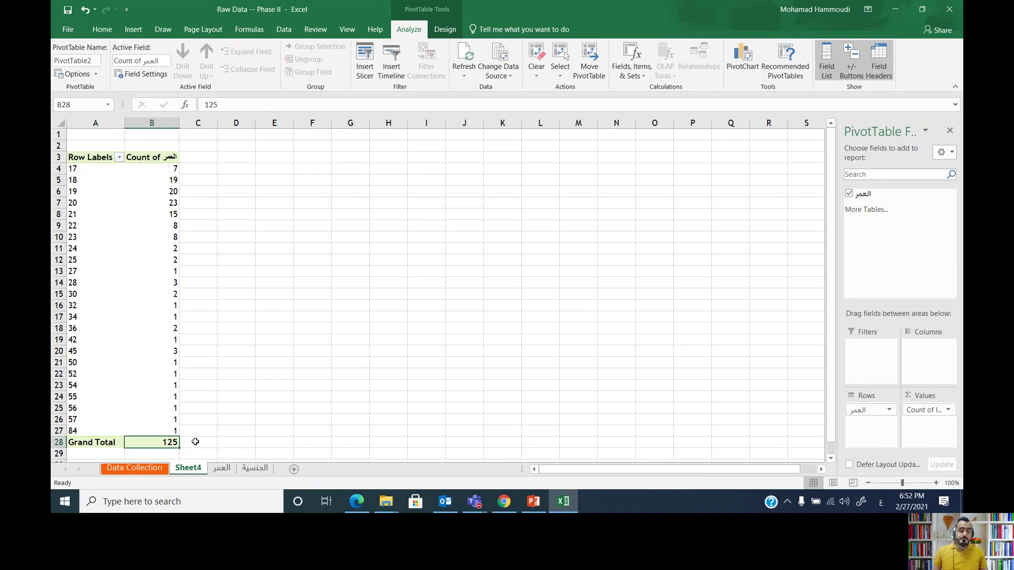
mouse_move(167, 442)
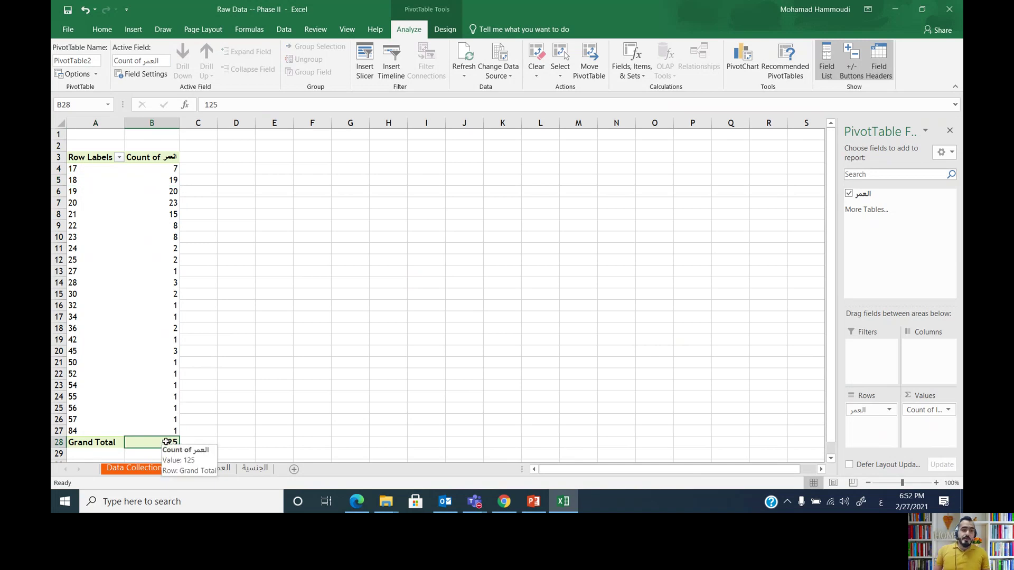
Try copying the PivotTable's ages, counts and grand total to cell D3 of the العمر sheet, and undo the paste.
left_click_drag(167, 441, 114, 170)
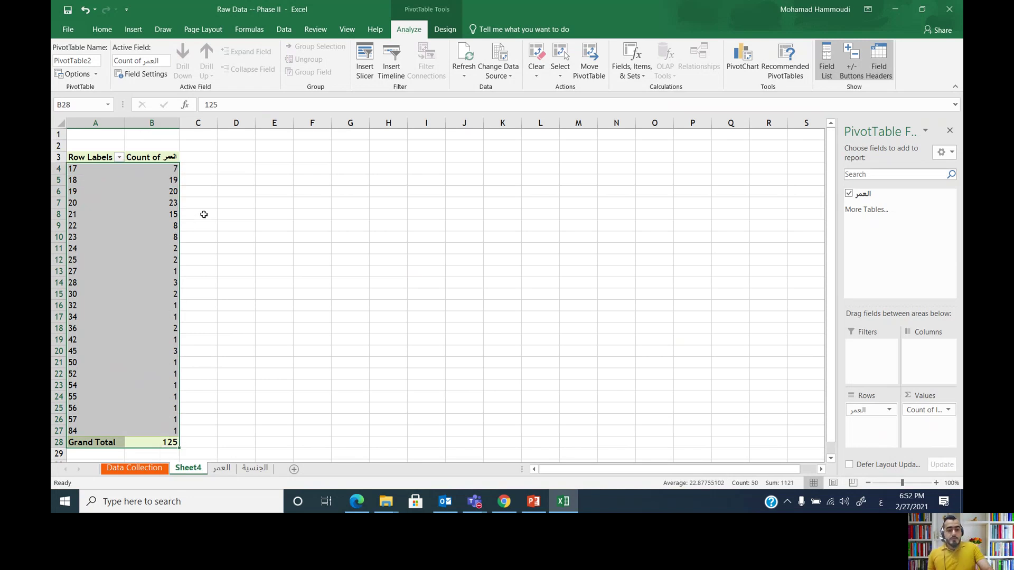
key("ctrl+c")
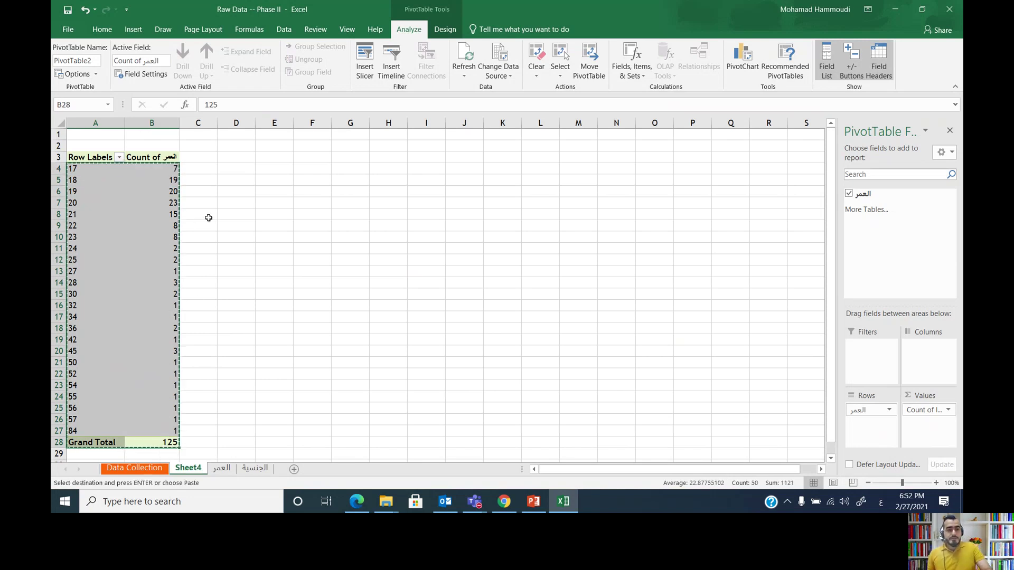
left_click(222, 468)
left_click(188, 156)
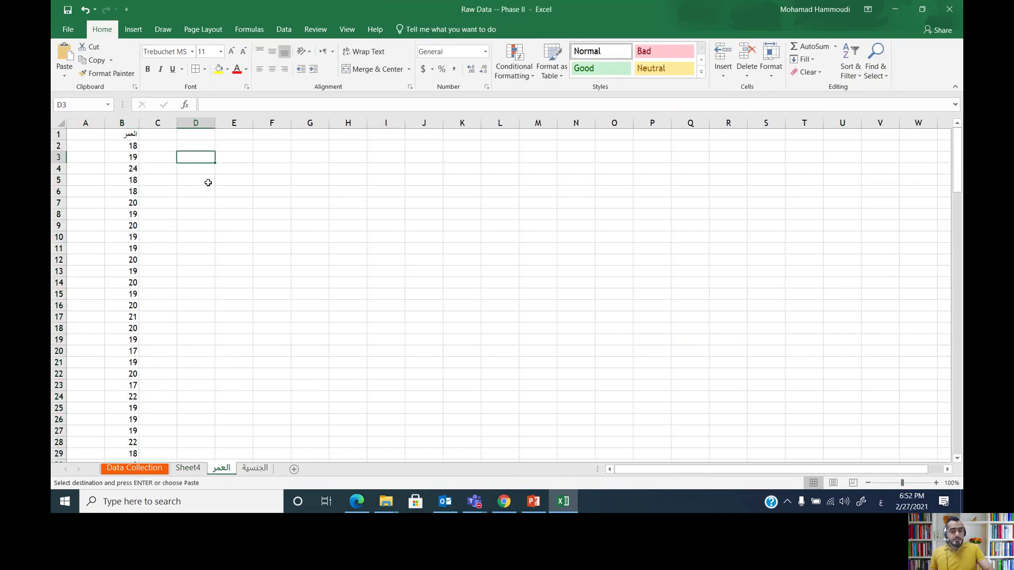
key("ctrl+v")
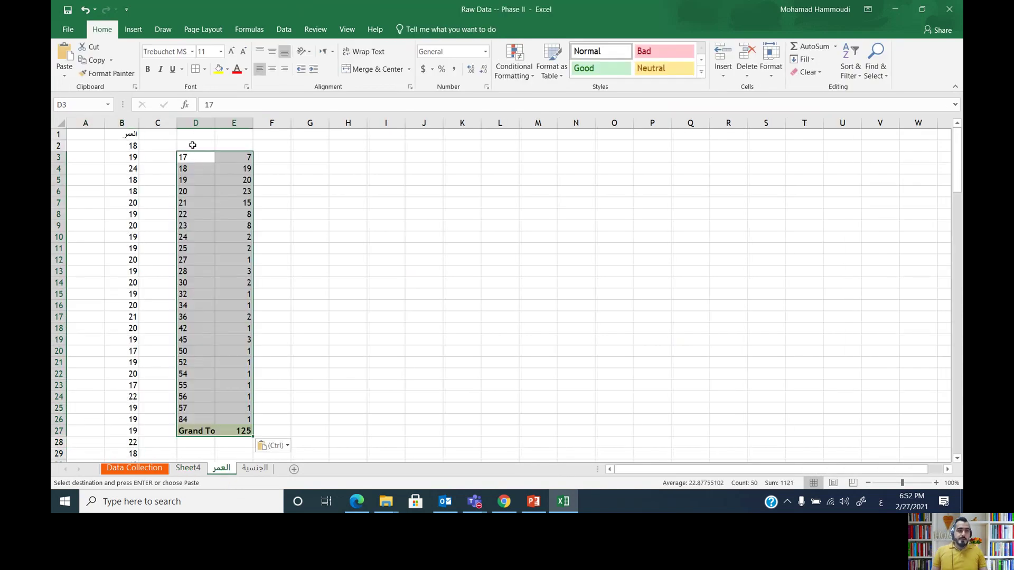
left_click(192, 145)
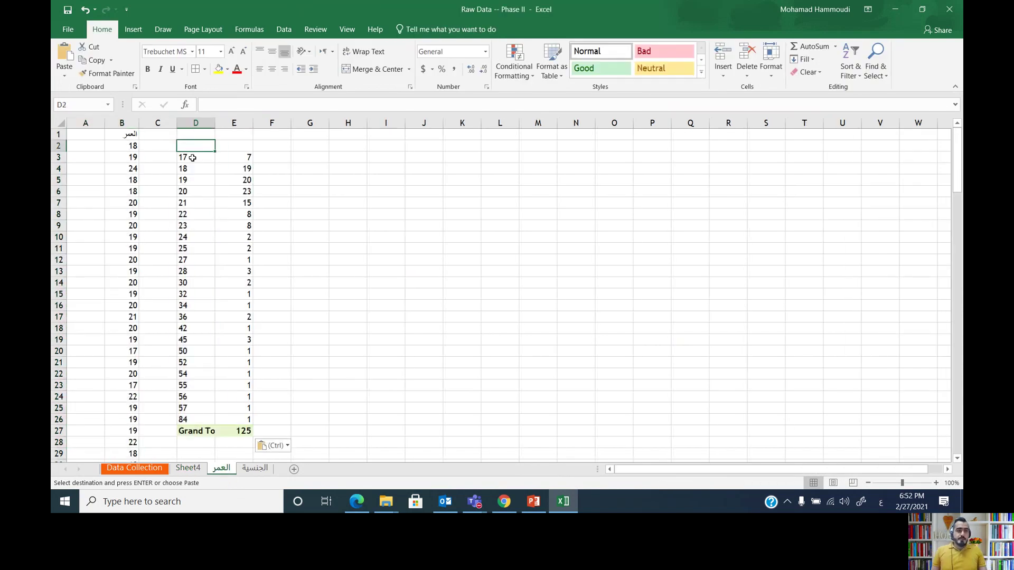
left_click(84, 11)
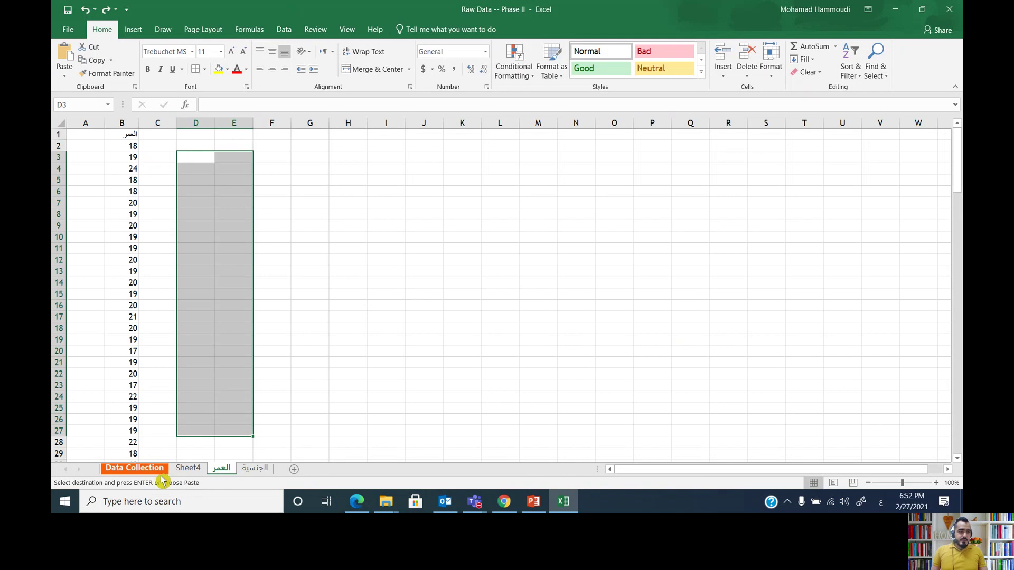
left_click(189, 469)
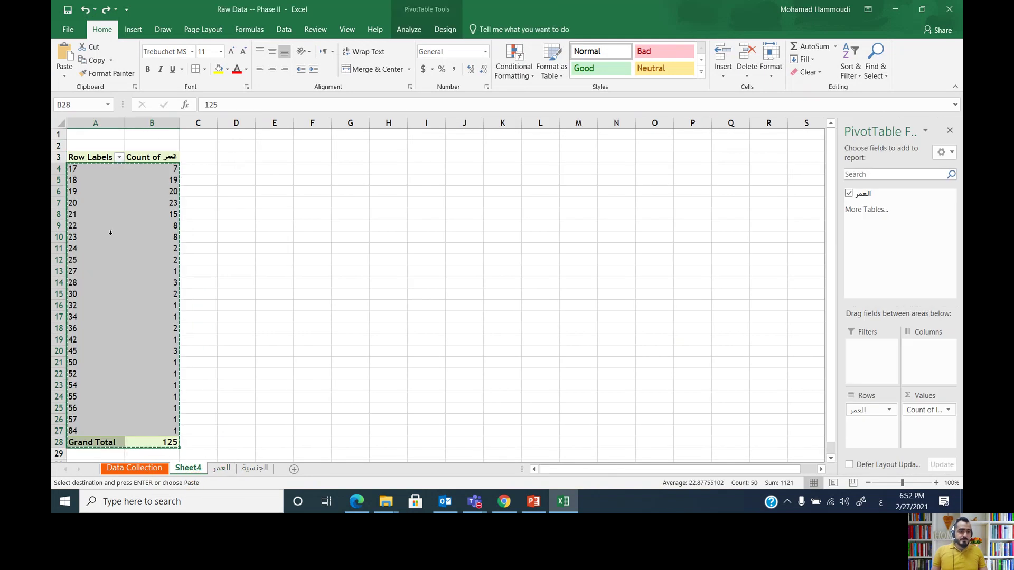
left_click_drag(90, 202, 153, 203)
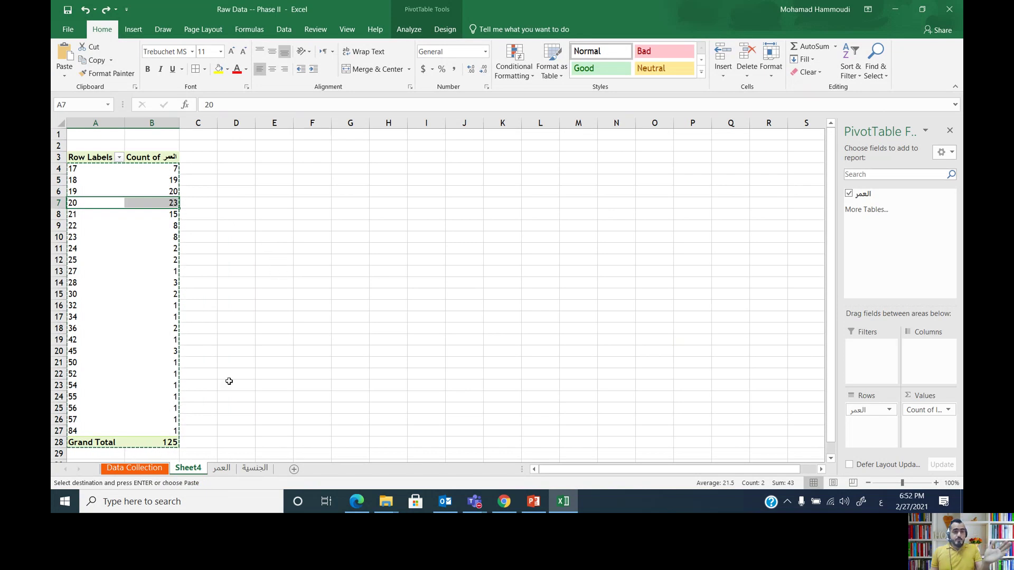
left_click(223, 469)
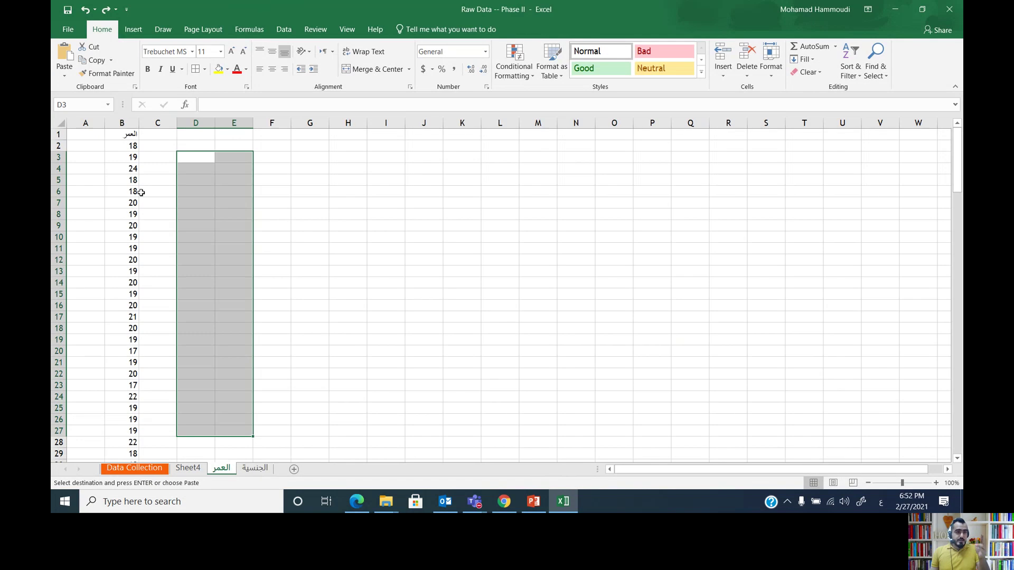
Group the age row labels of the PivotTable on Sheet4 from 17 to 84 in intervals of 5.
left_click(186, 468)
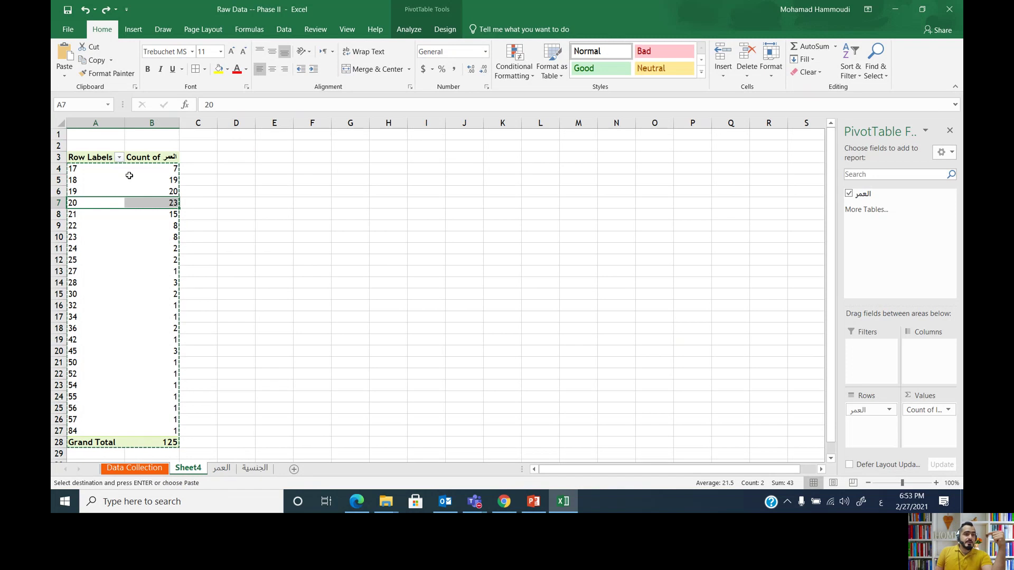
left_click(80, 168)
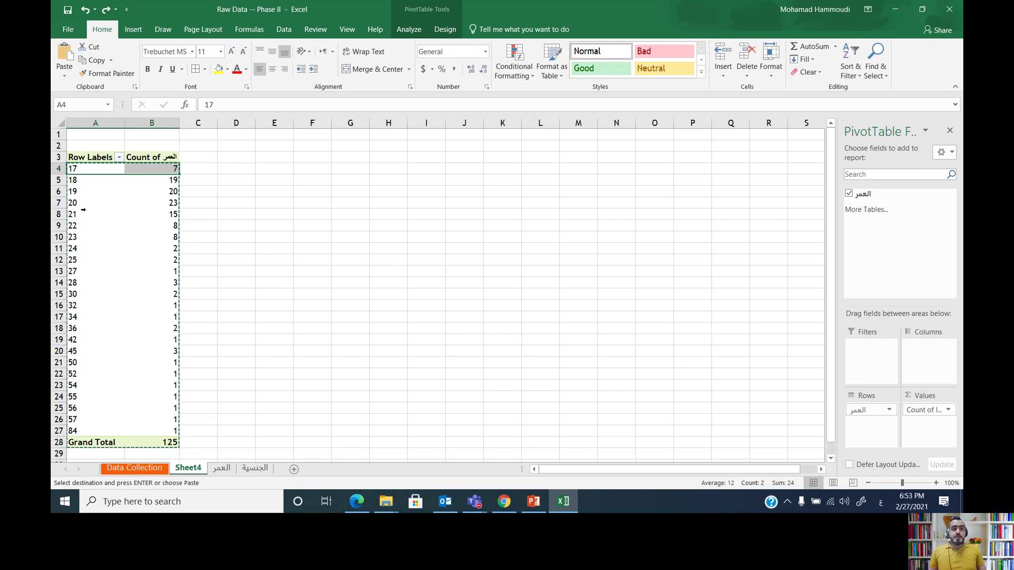
left_click(77, 180)
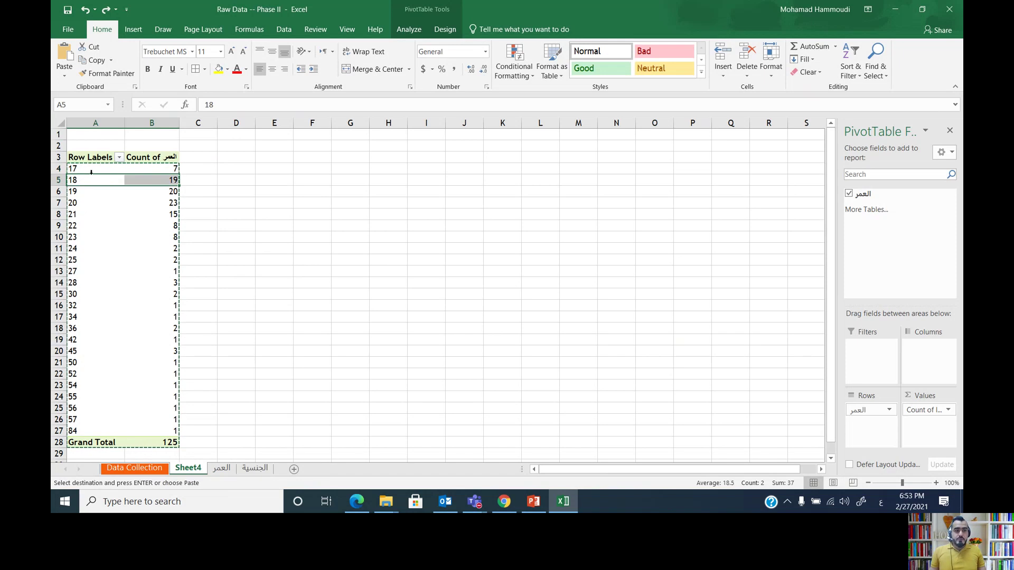
right_click(88, 183)
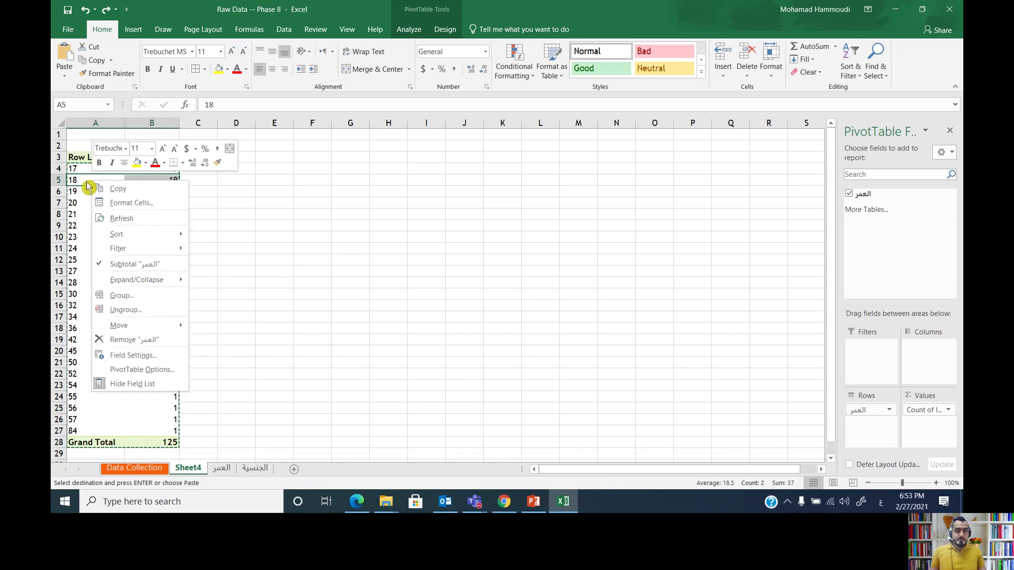
left_click(152, 295)
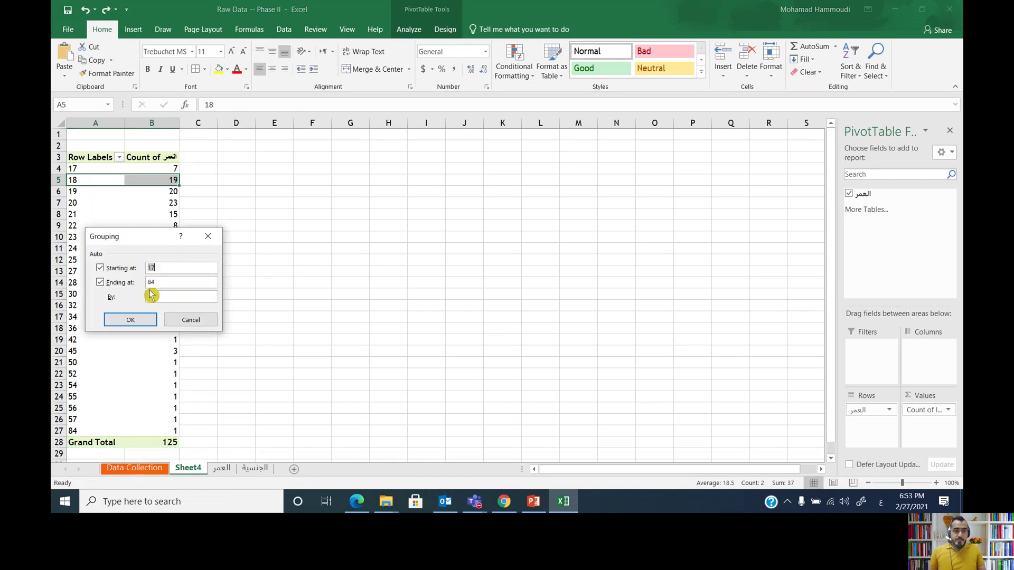
left_click_drag(141, 231, 290, 139)
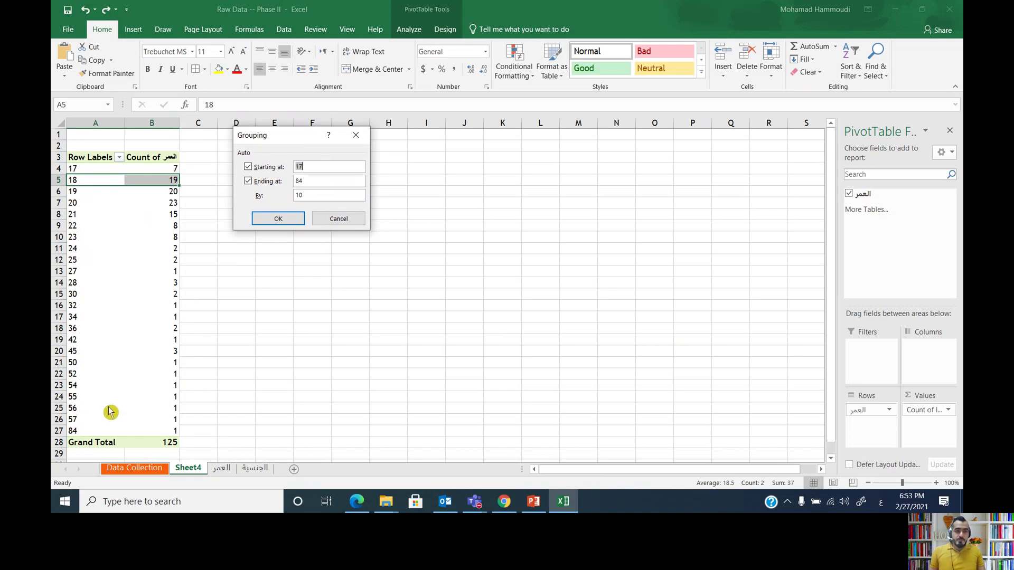
left_click(309, 196)
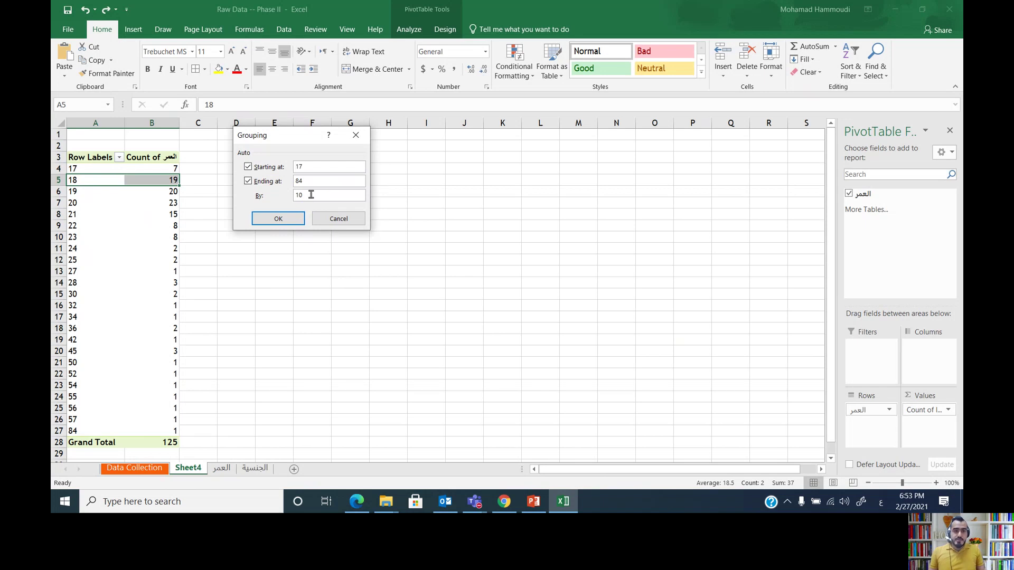
double_click(299, 195)
left_click(273, 221)
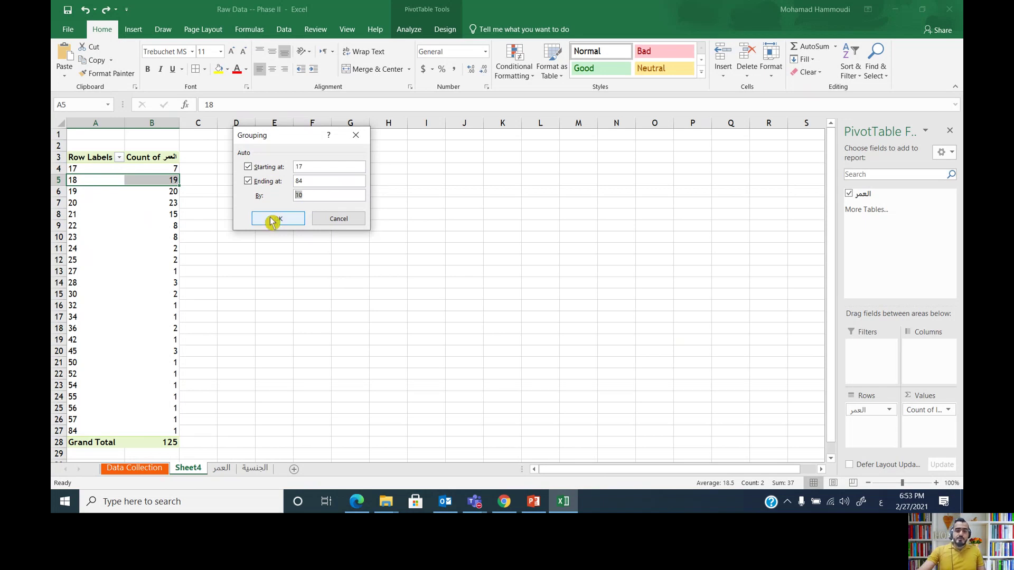
type("5")
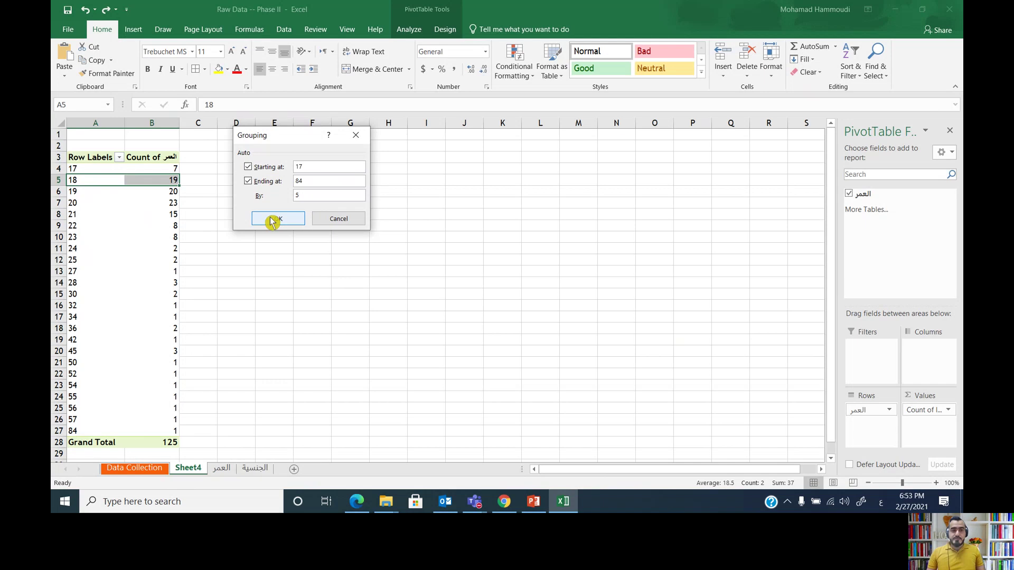
left_click(271, 221)
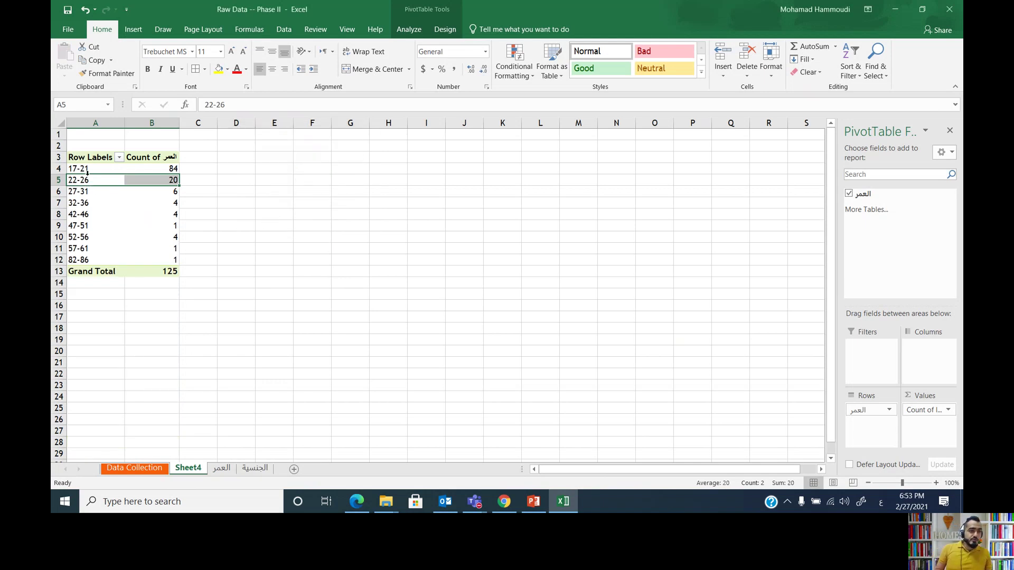
Regroup the age row labels of the PivotTable in intervals of 10, keeping the range from 17 to 84.
left_click(94, 186)
left_click(157, 173)
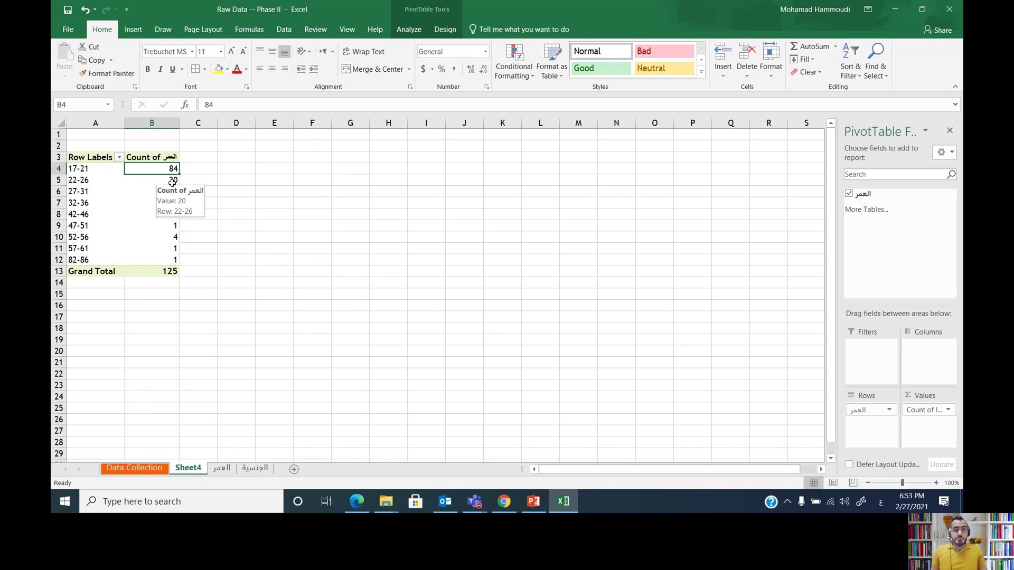
left_click(86, 167)
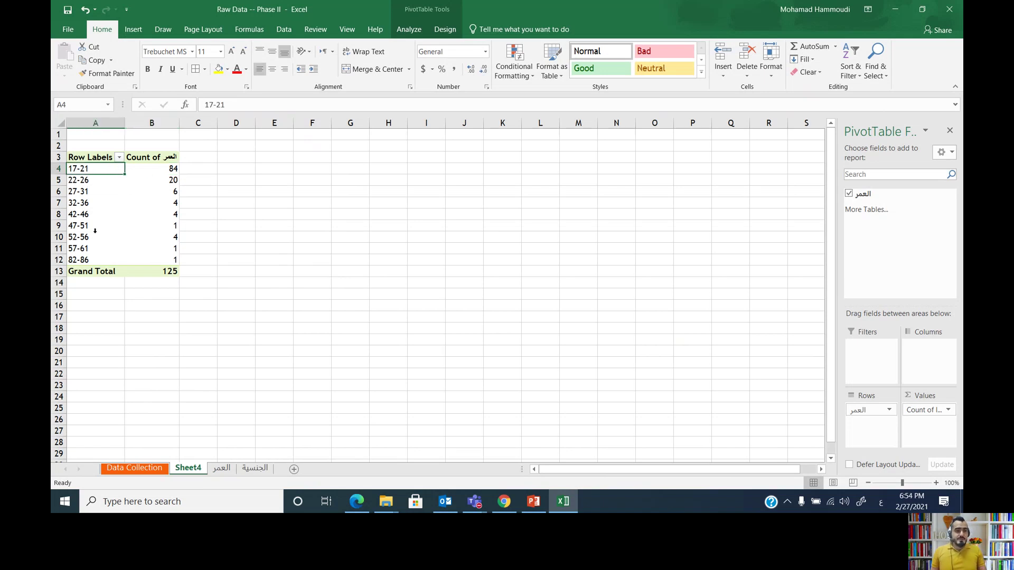
right_click(94, 169)
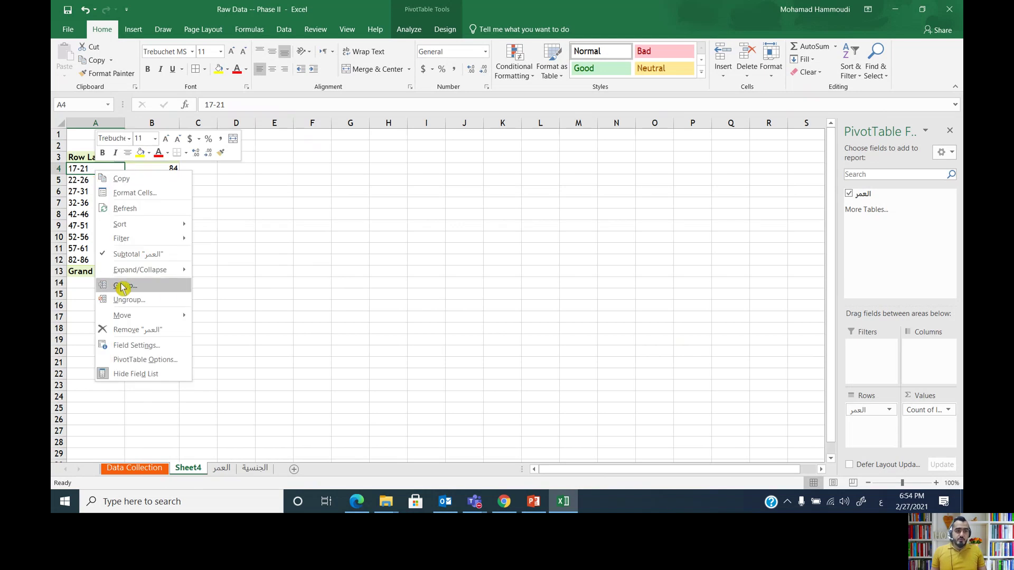
left_click(162, 287)
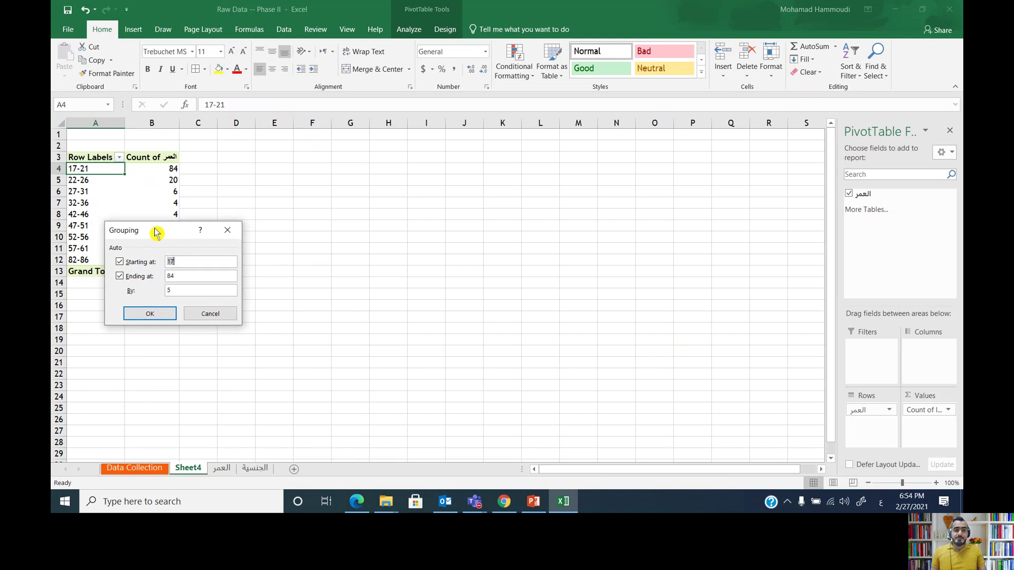
left_click_drag(153, 231, 319, 148)
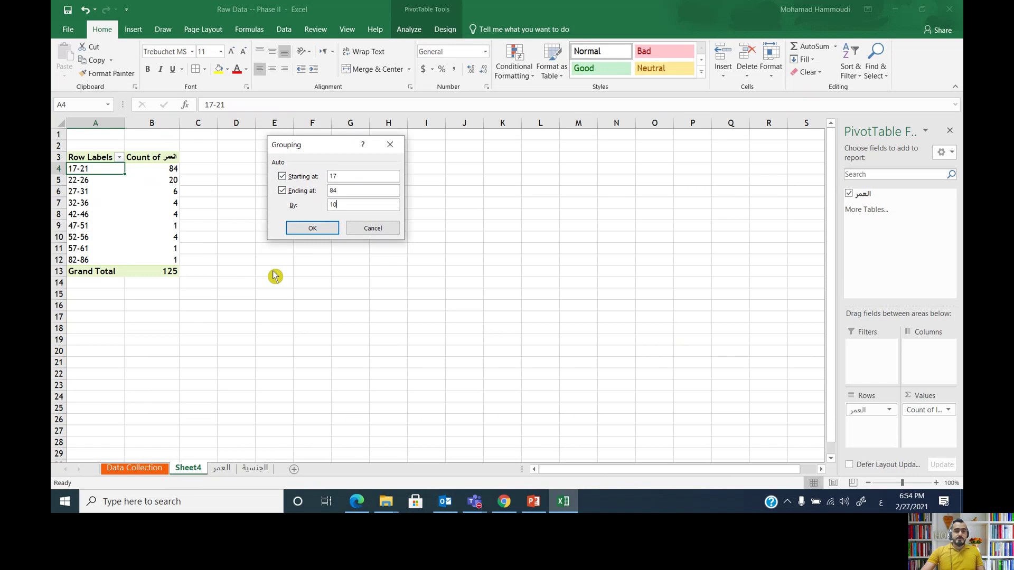
key("Return")
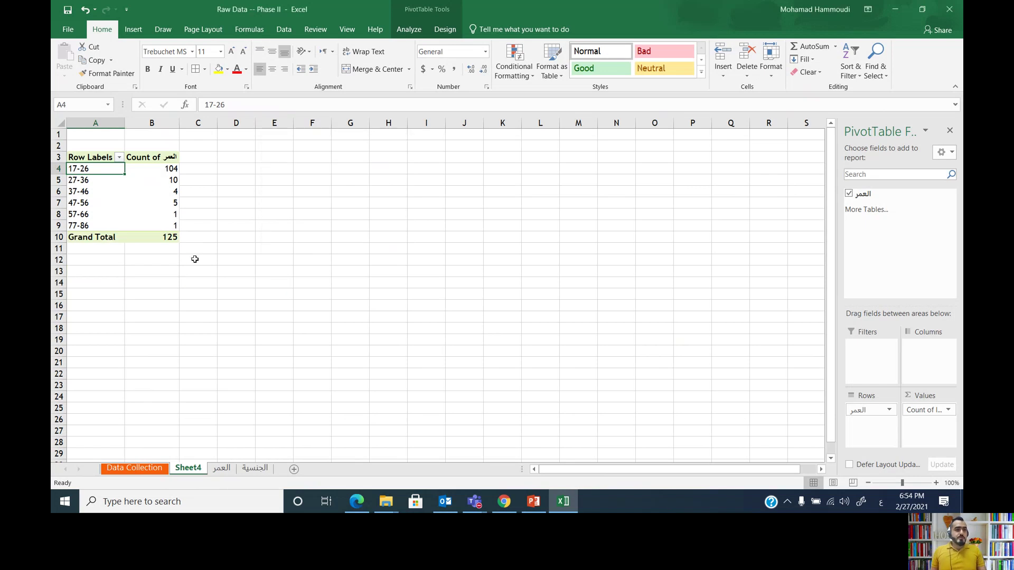
Copy the PivotTable's age intervals, counts and grand total to cell D3 of the العمر sheet.
left_click(172, 170)
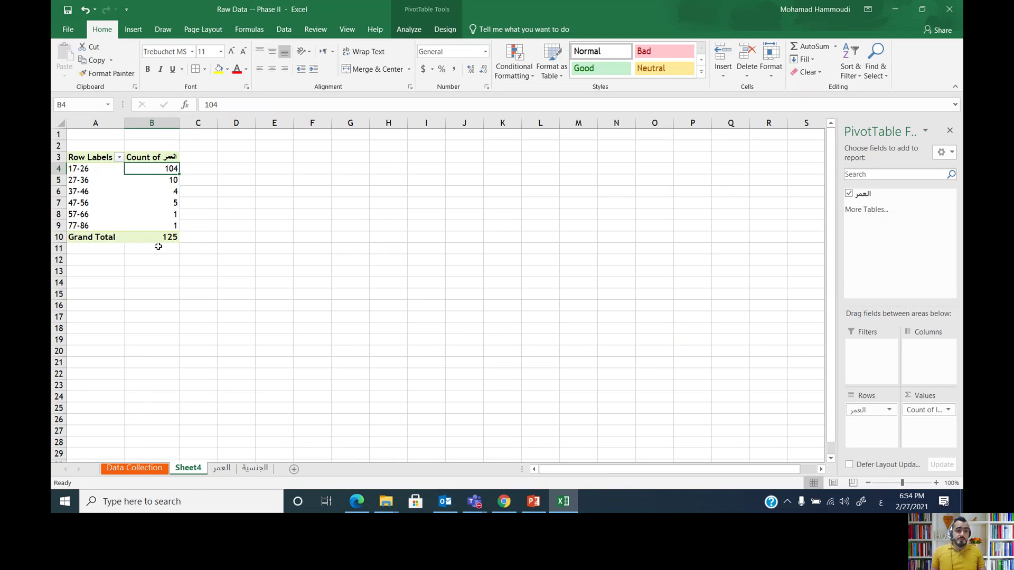
left_click_drag(159, 237, 92, 169)
key("ctrl+c")
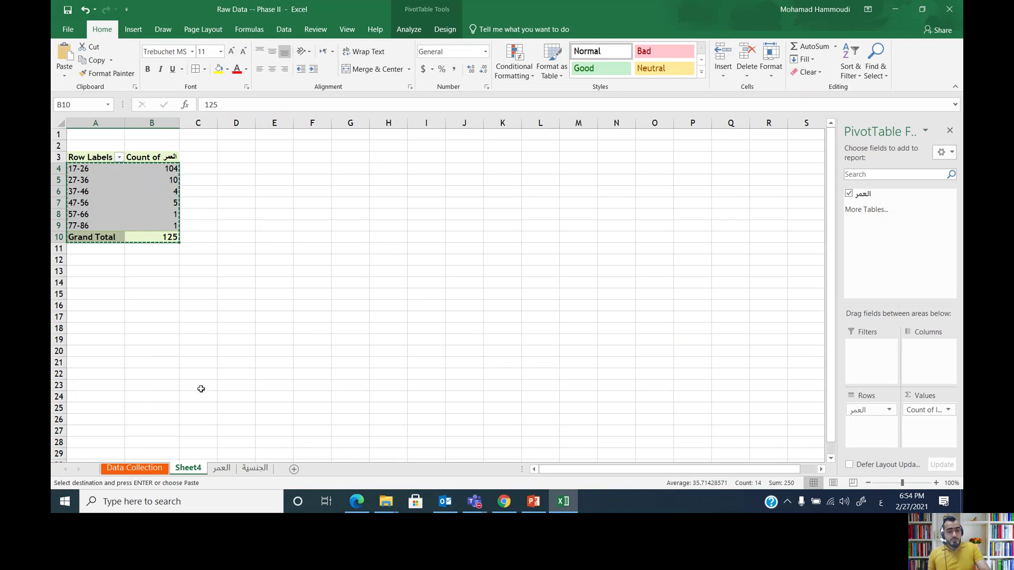
left_click(221, 467)
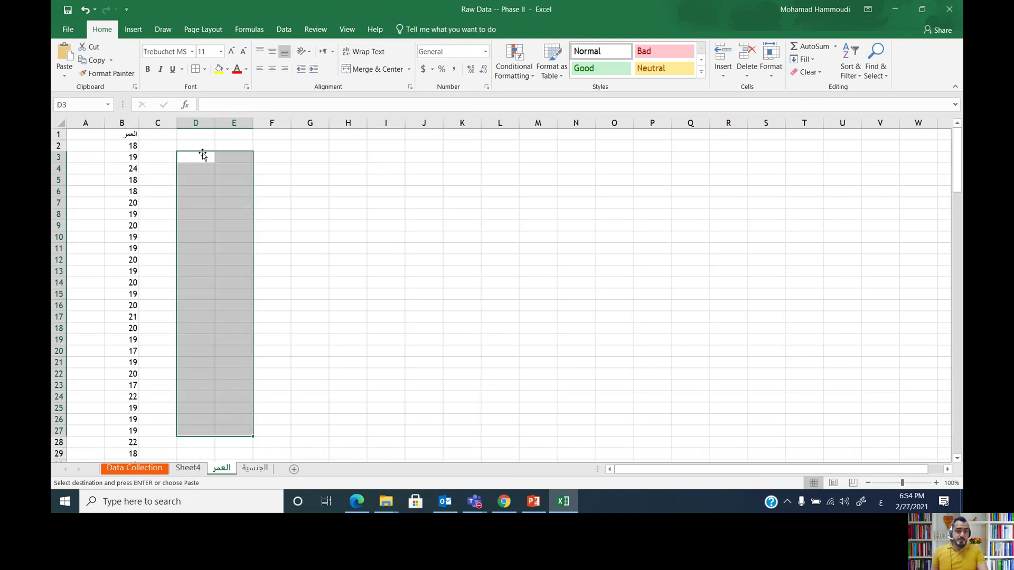
left_click(202, 155)
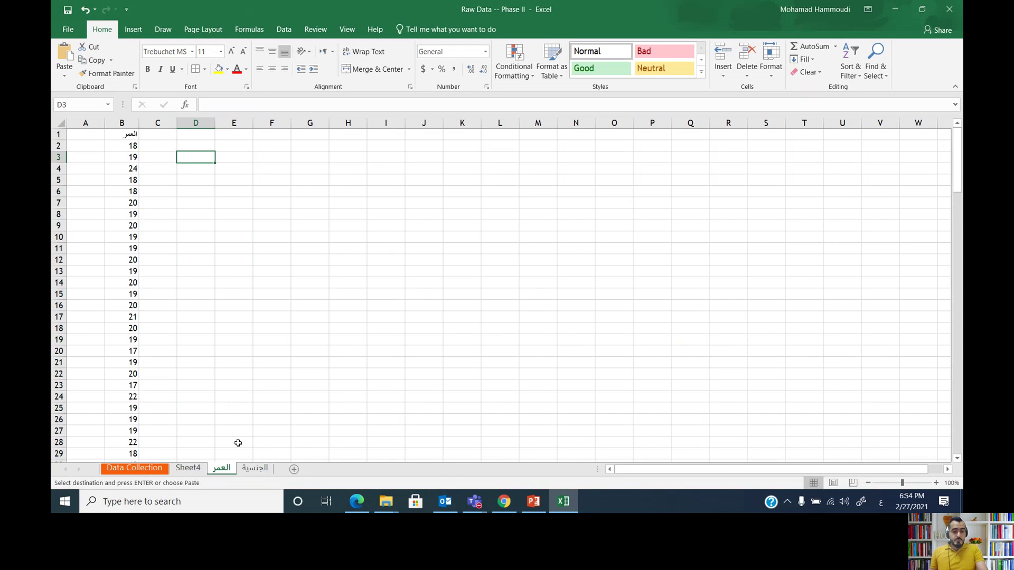
key("ctrl+v")
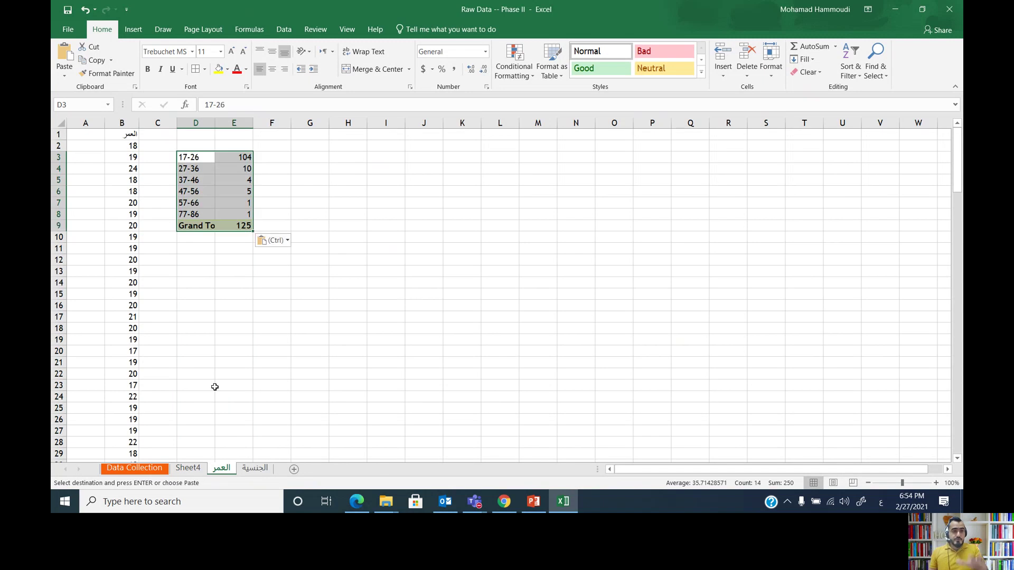
Enter the headers العمر in D2 and التكرار in E2 above the pasted intervals and counts.
left_click(193, 145)
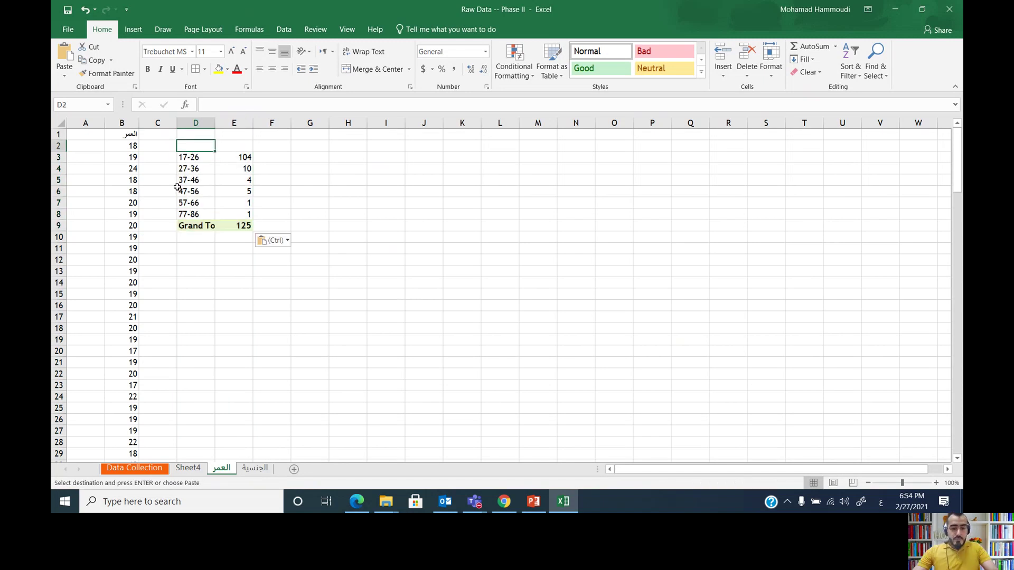
type("العمر")
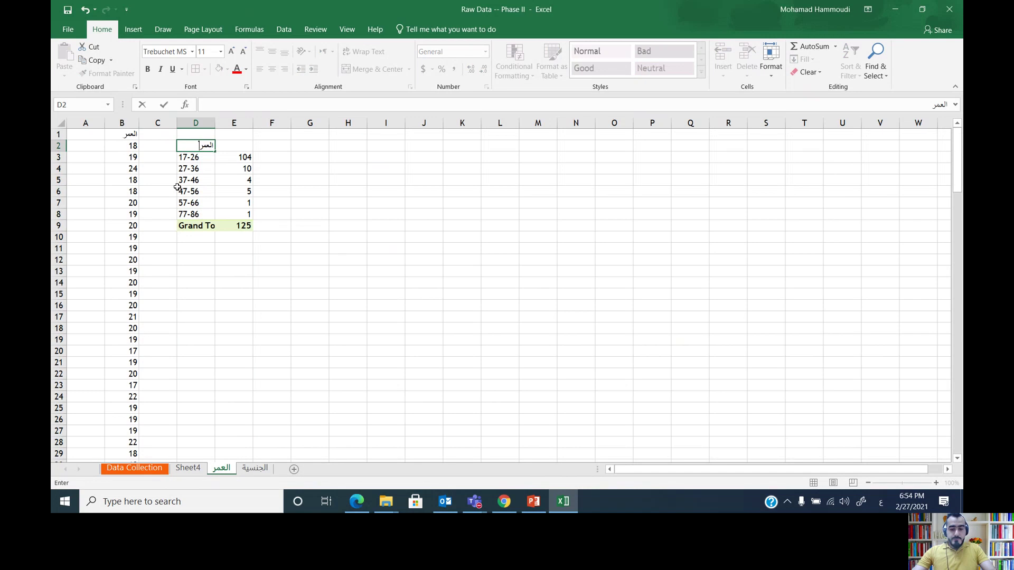
key("Tab")
type("الت")
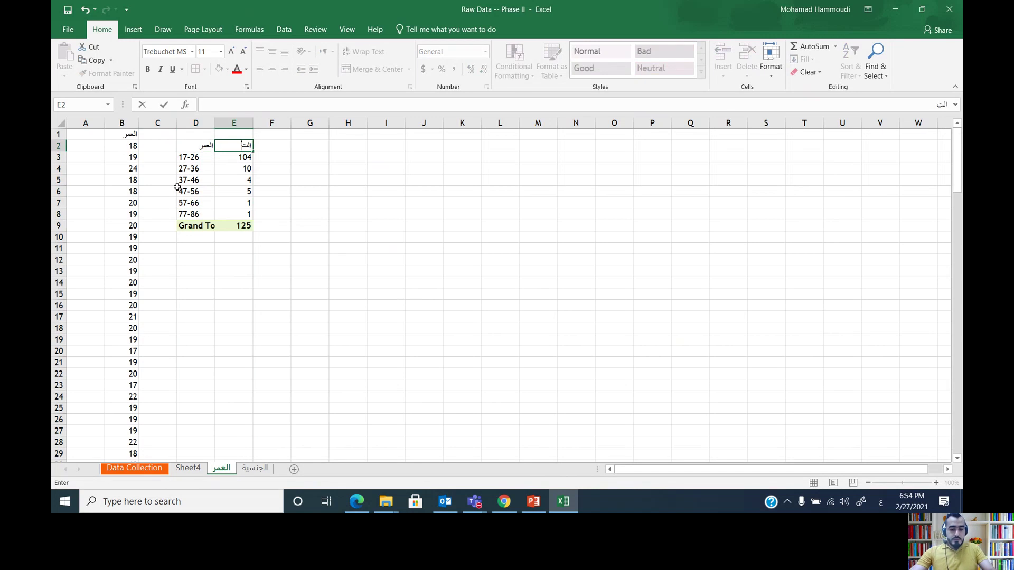
type("كرار")
key("Tab")
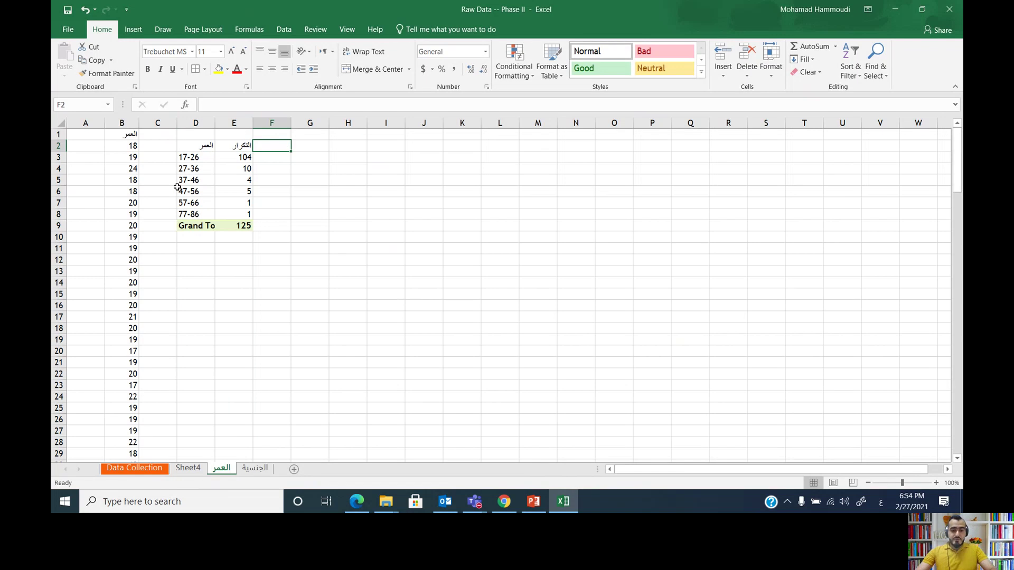
Add the class limit headers الحد الأدنى in F2 and الحد الأعلى in G2.
type("الحد")
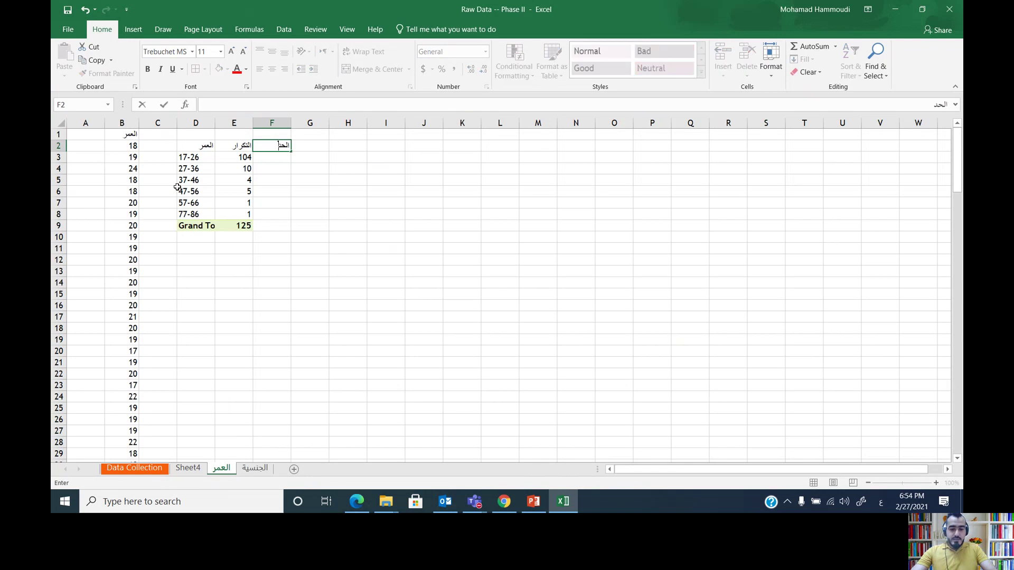
type(" الأدنى")
key("Tab")
type("الح")
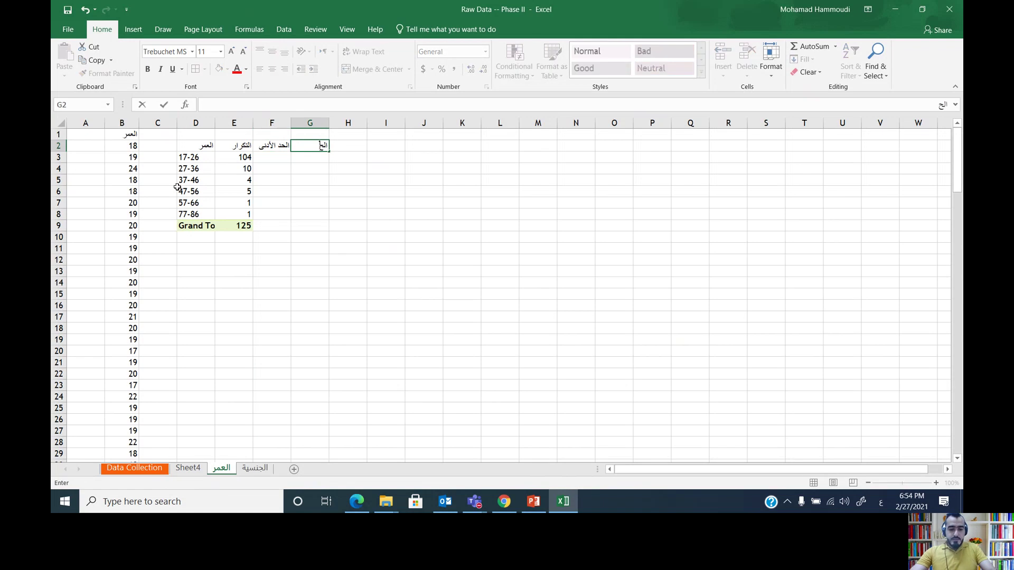
type("د الأعلى")
key("Tab")
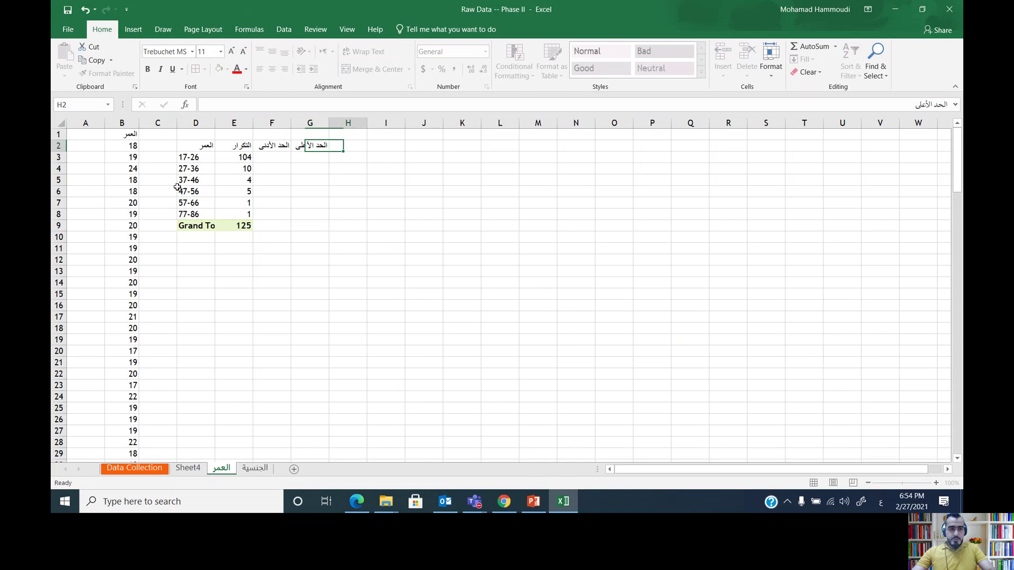
Add the headers التكرار النسبي in H2, النسب المئوية in I2 and مركز الفئة in J2.
type("التك")
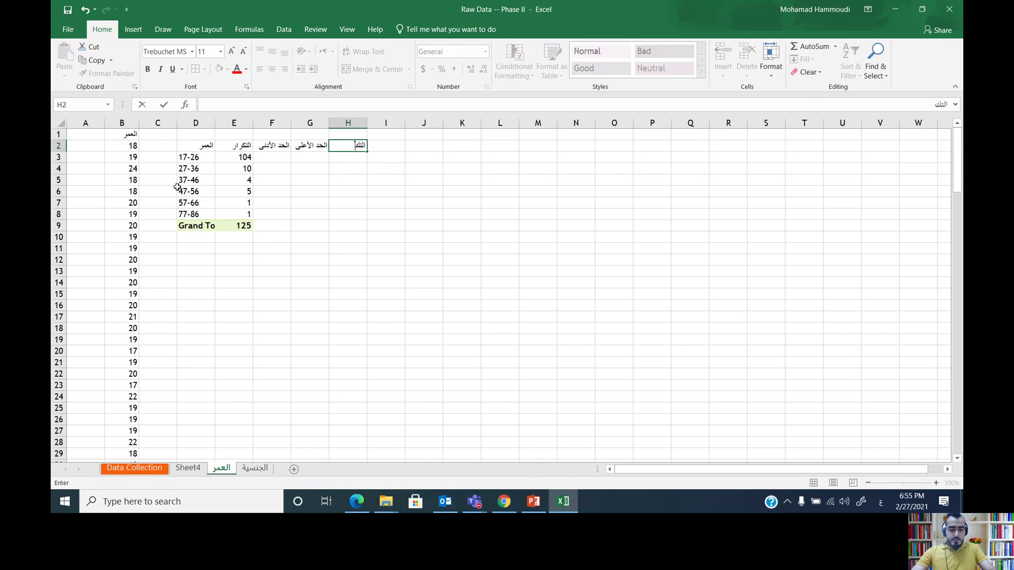
type("رار النسبي")
key("Tab")
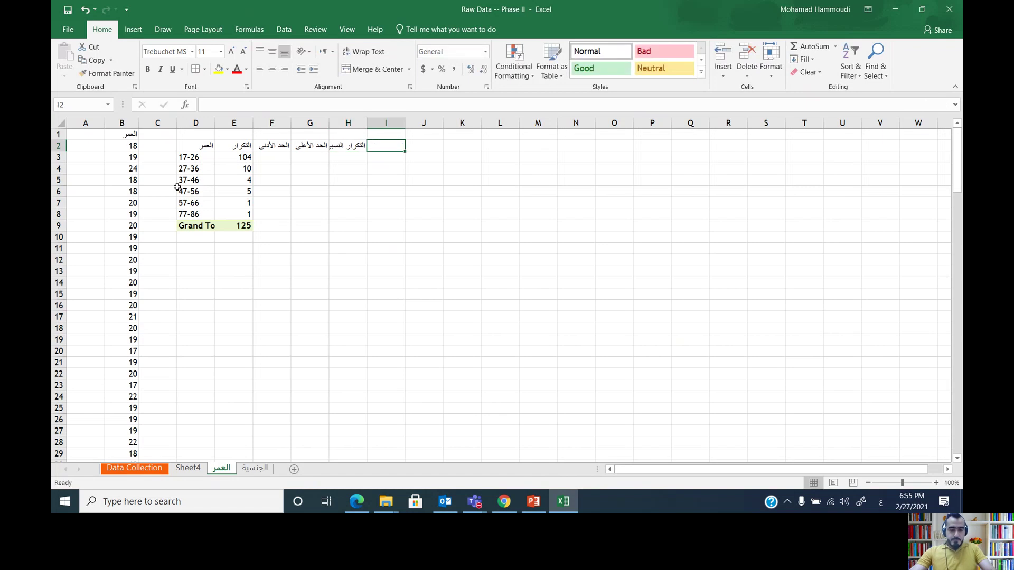
type("النسب")
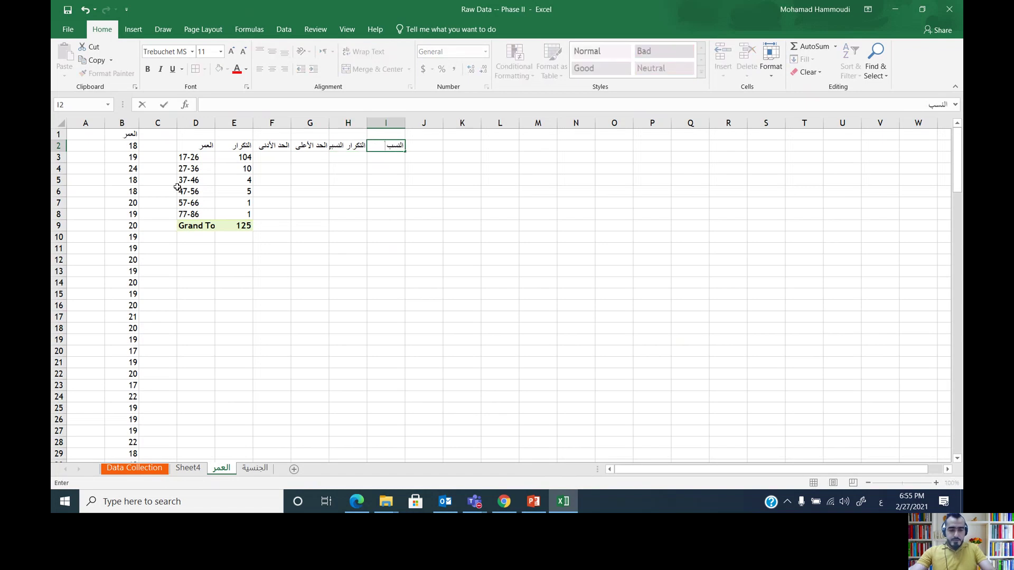
type(" المئوية")
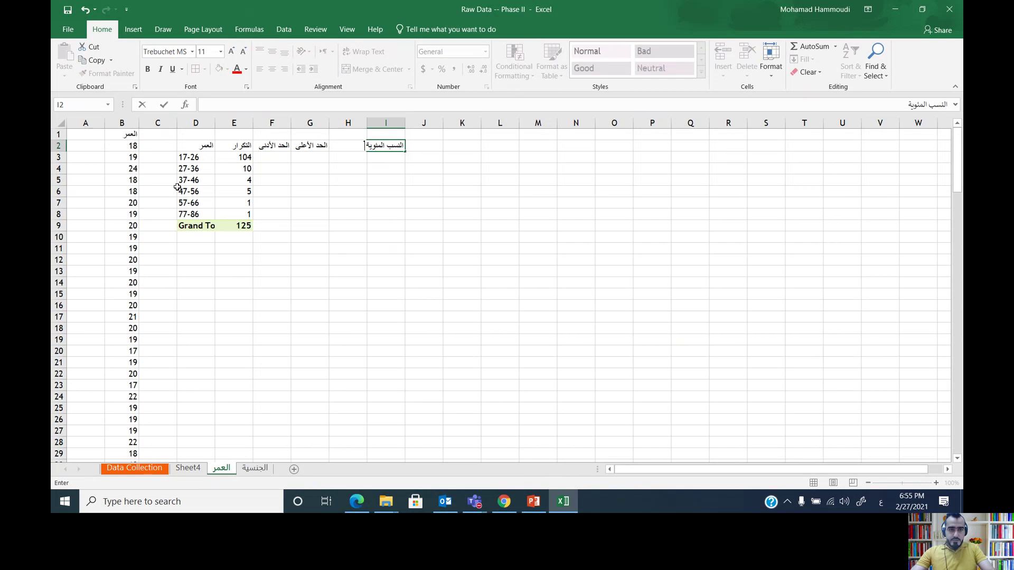
key("Tab")
type("مر")
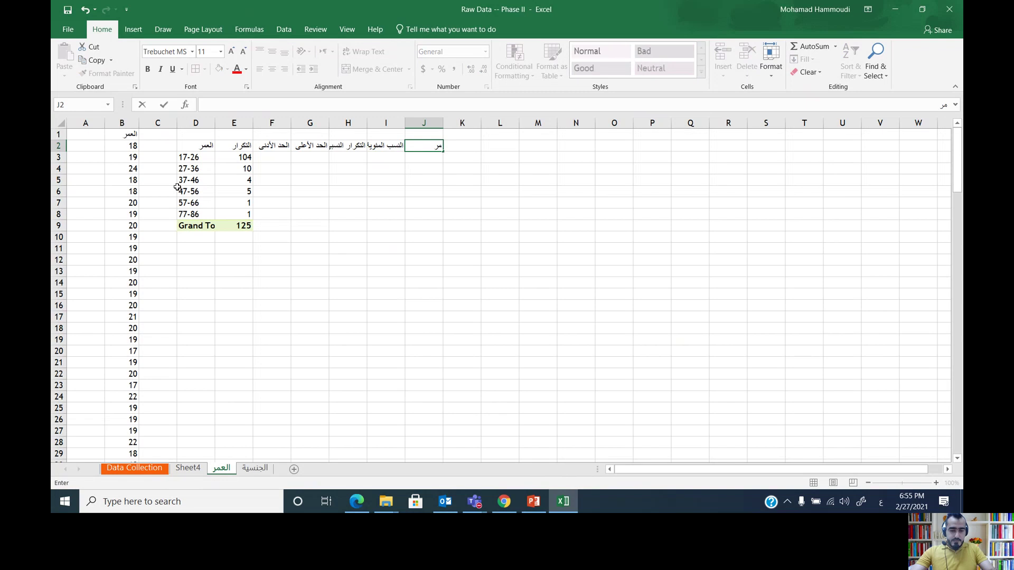
type("كز الفئة")
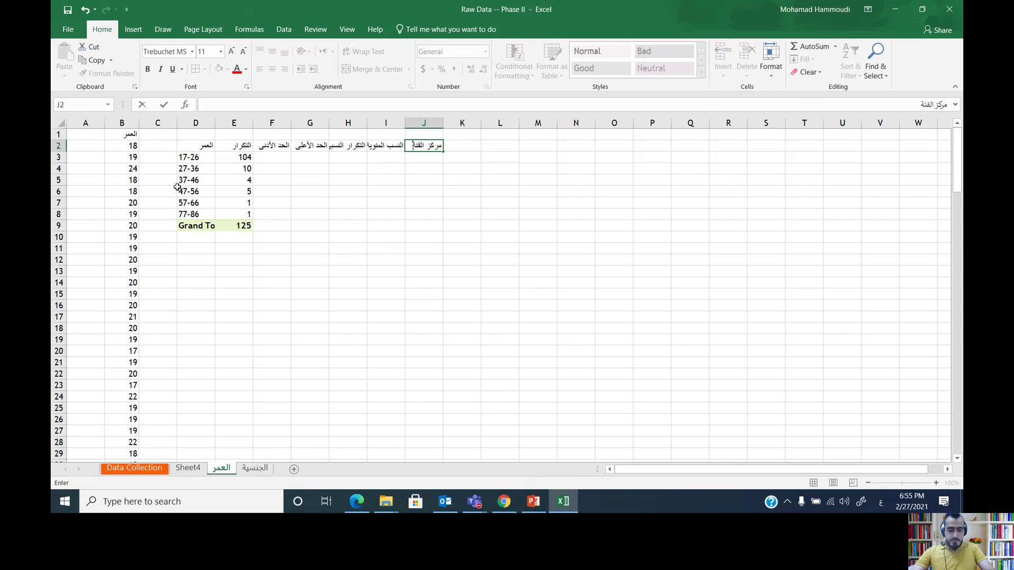
key("Return")
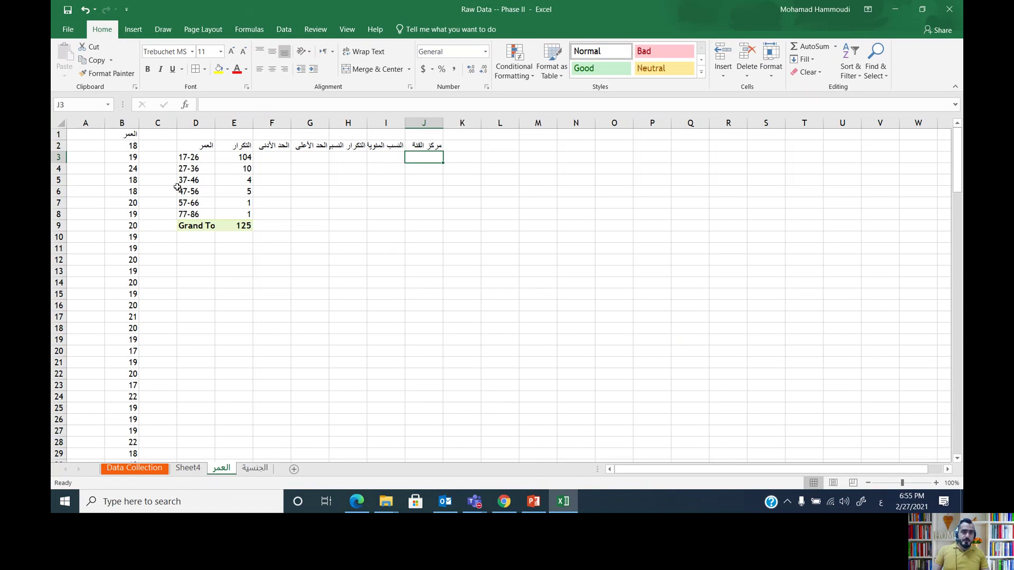
Fill the الحد الأدنى column from F3 to F8 with the lower limits 17, 27, 37, 47, 57 and 77.
left_click(276, 160)
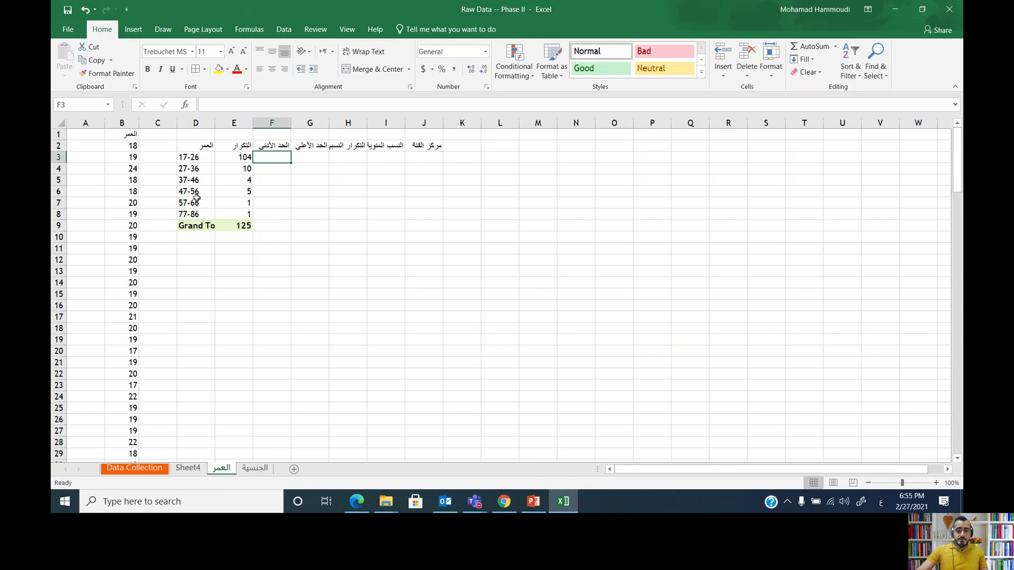
type("17")
key("Return")
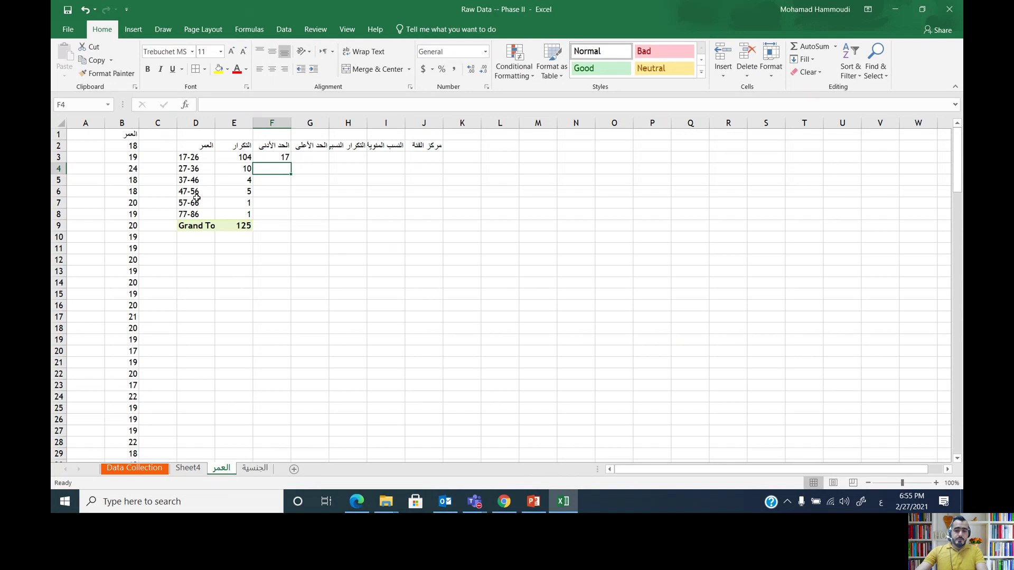
type("27")
key("Return")
type("37")
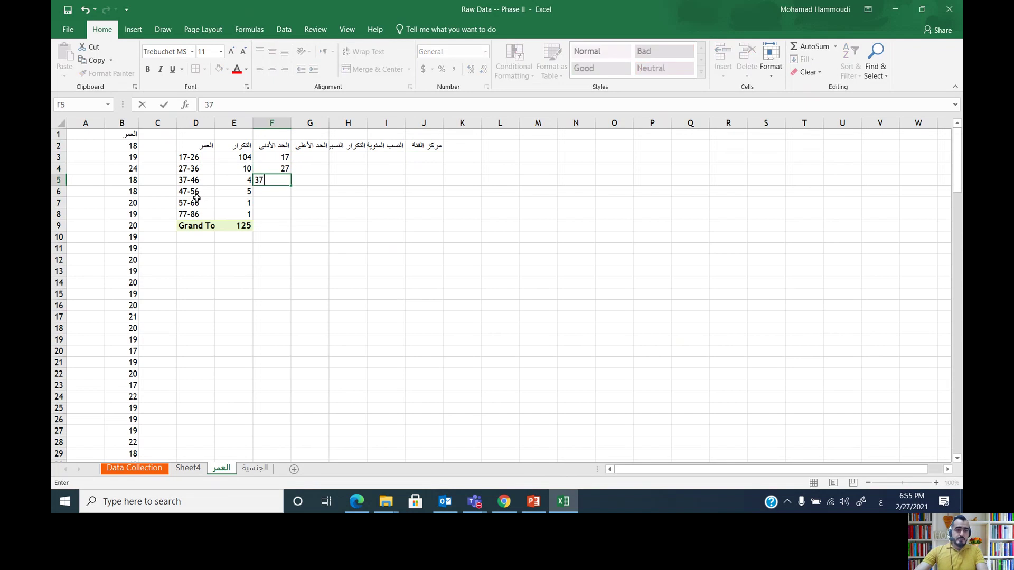
key("Return")
type("47")
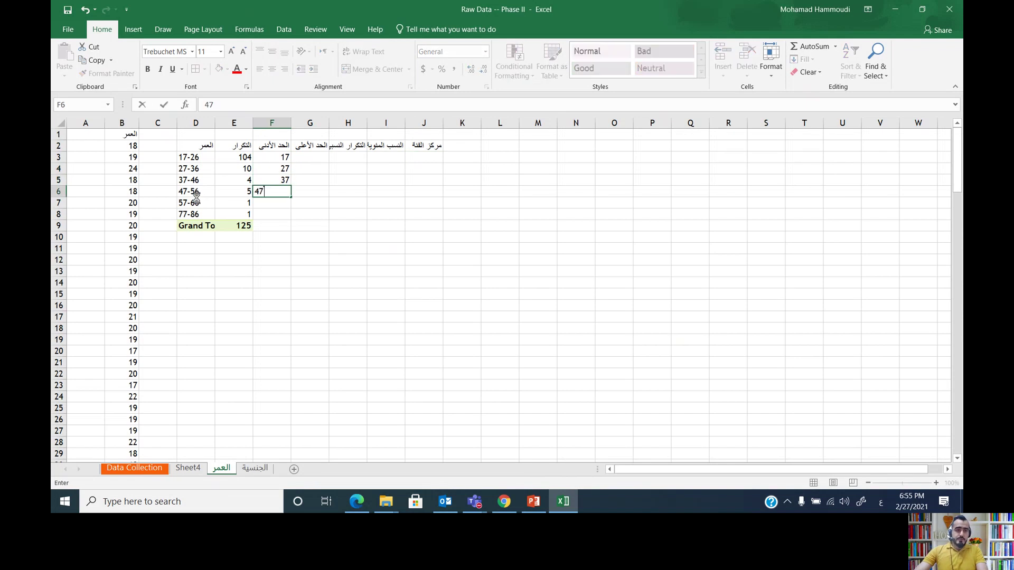
key("Return")
type("57")
key("Return")
type("77")
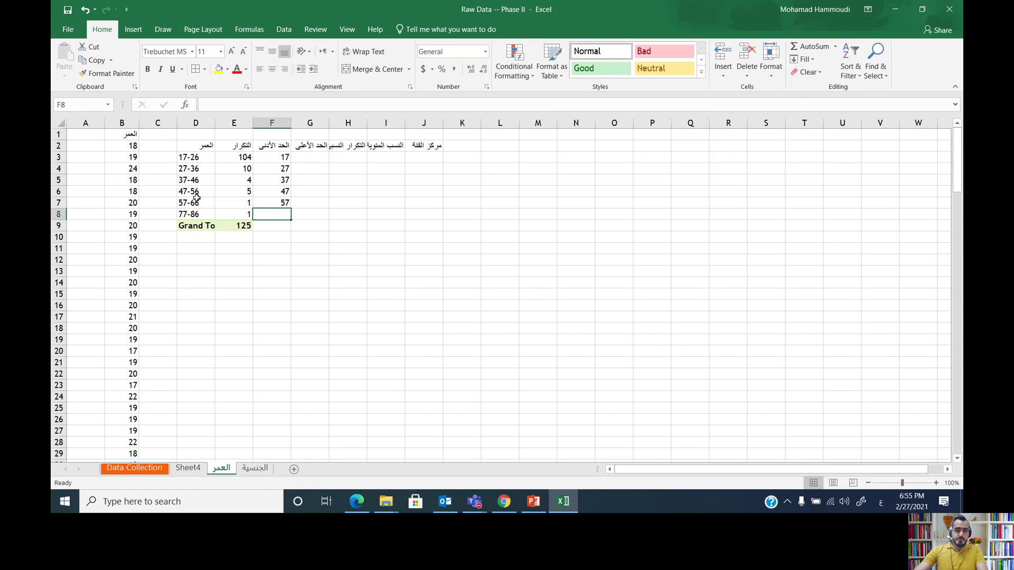
key("Tab")
Fill the الحد الأعلى column from G3 to G8 with the upper limits 26, 36, 46, 56, 66 and 86.
key("Up")
key("Up")
key("Up")
key("Up")
key("Up")
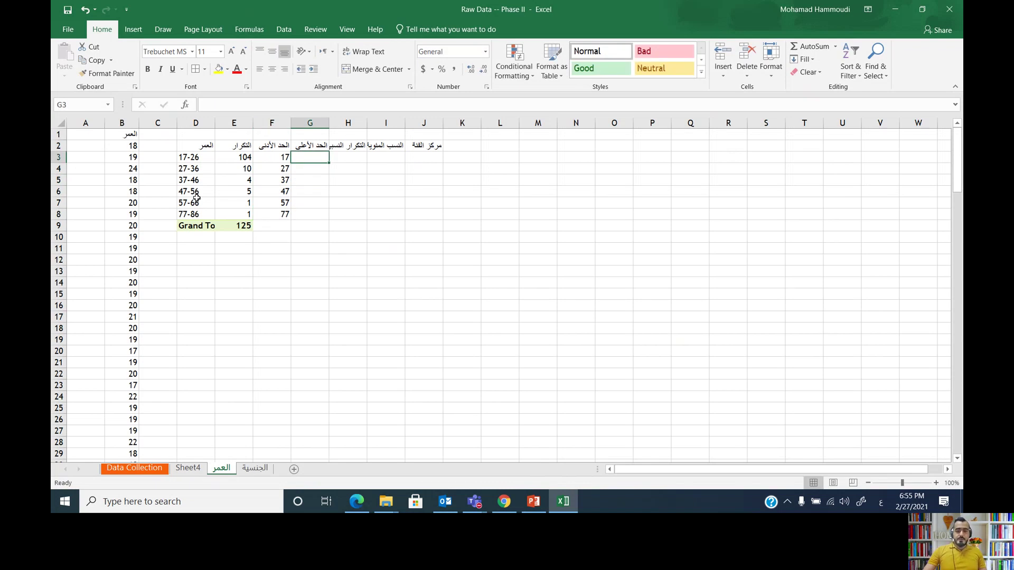
type("26")
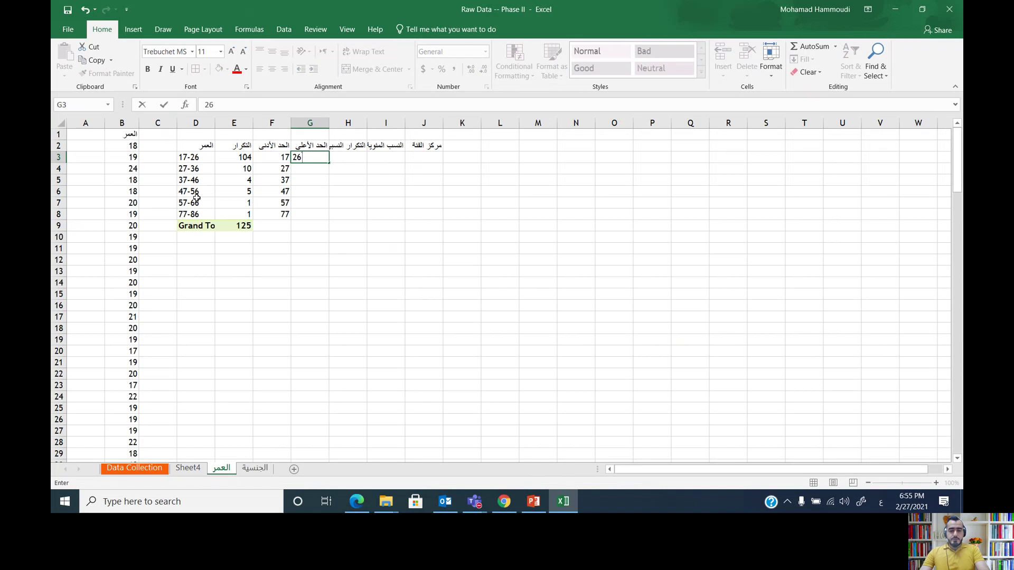
key("Return")
type("36")
key("Return")
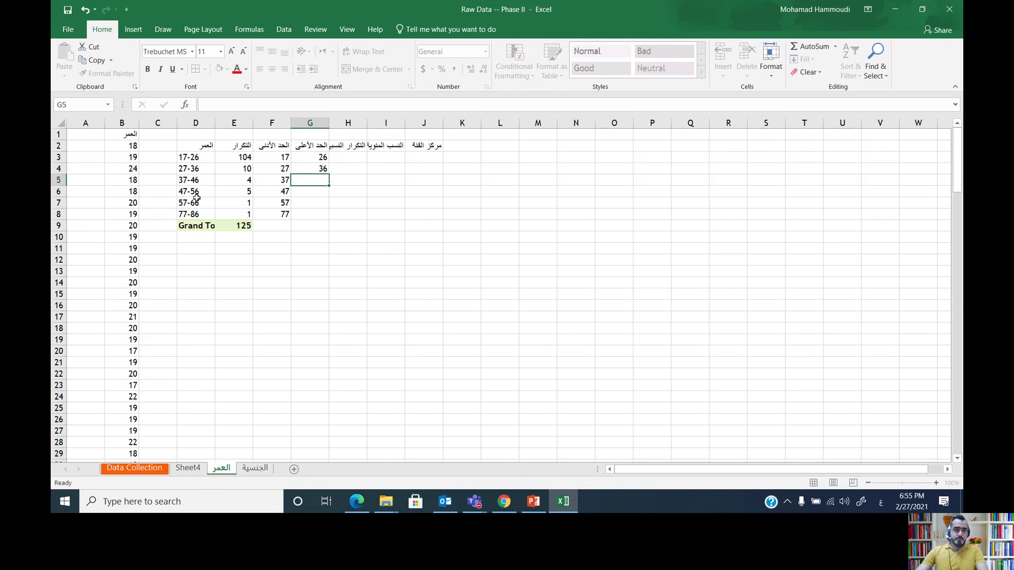
type("46")
key("Return")
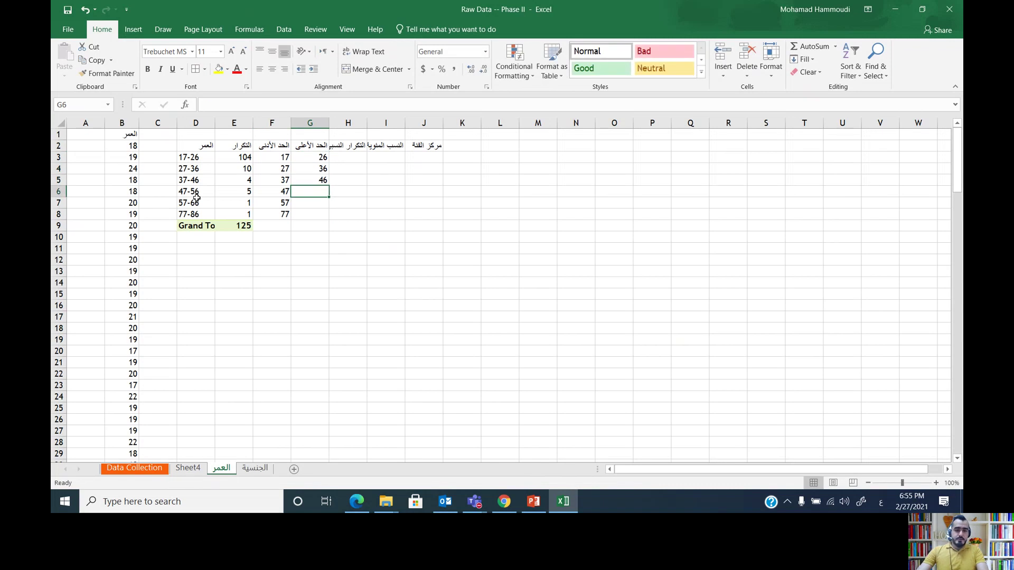
type("56")
key("Return")
type("66")
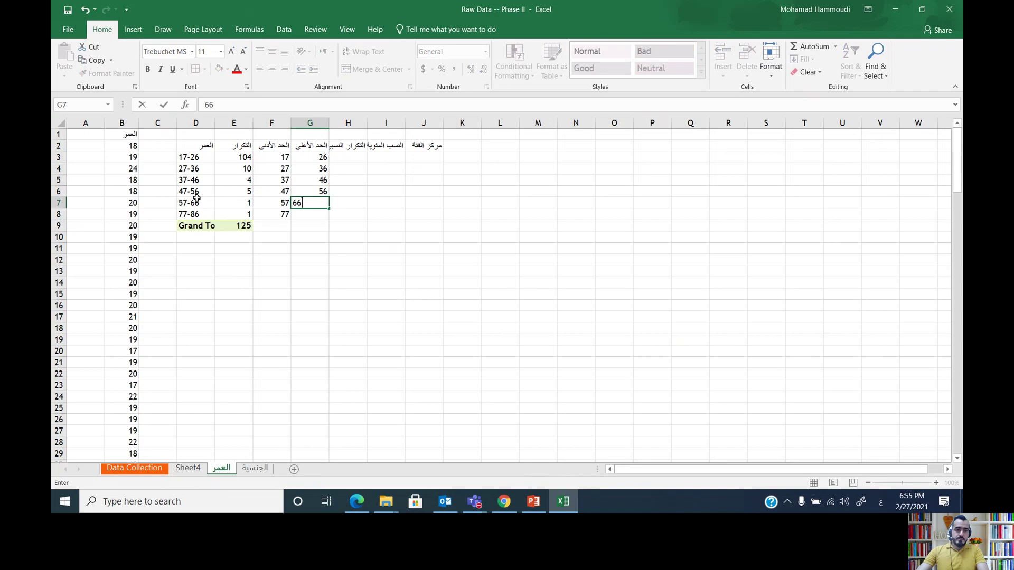
key("Return")
type("86")
key("Tab")
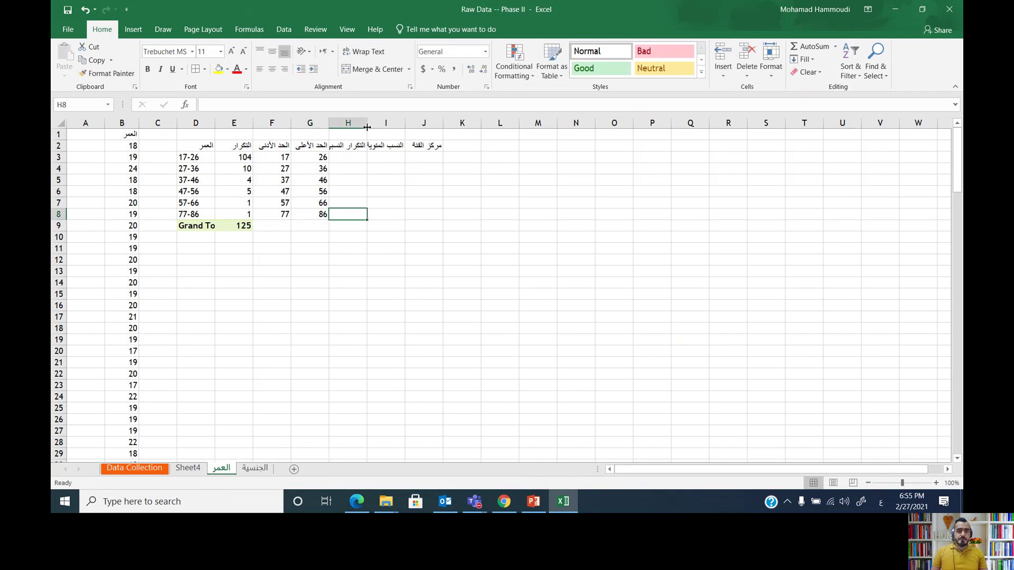
Widen column H to fit its header and calculate the relative frequencies in H3:H9 with =E3/$E$9 filled down.
left_click_drag(367, 127, 372, 127)
left_click(348, 146)
left_click(346, 156)
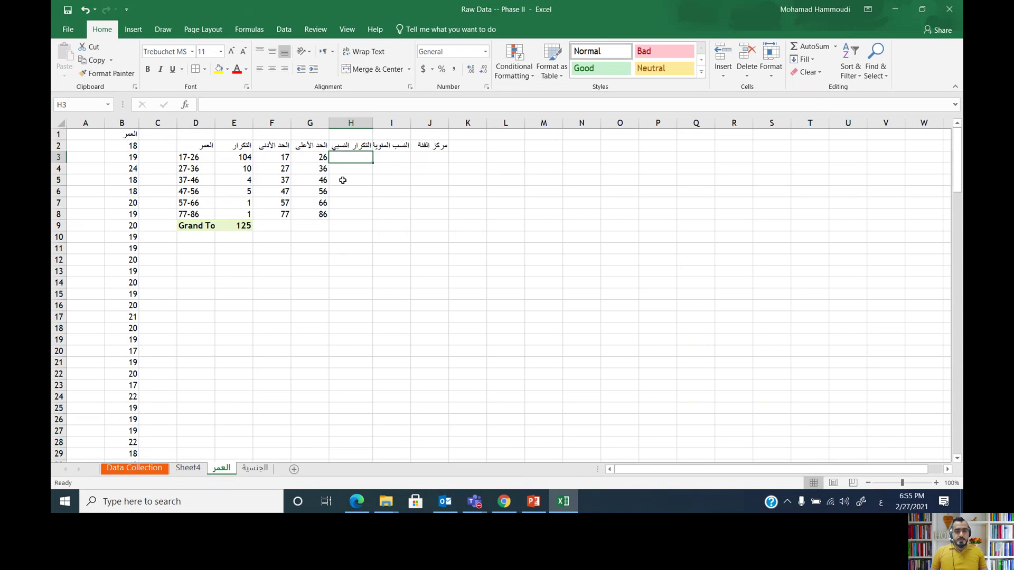
type("=")
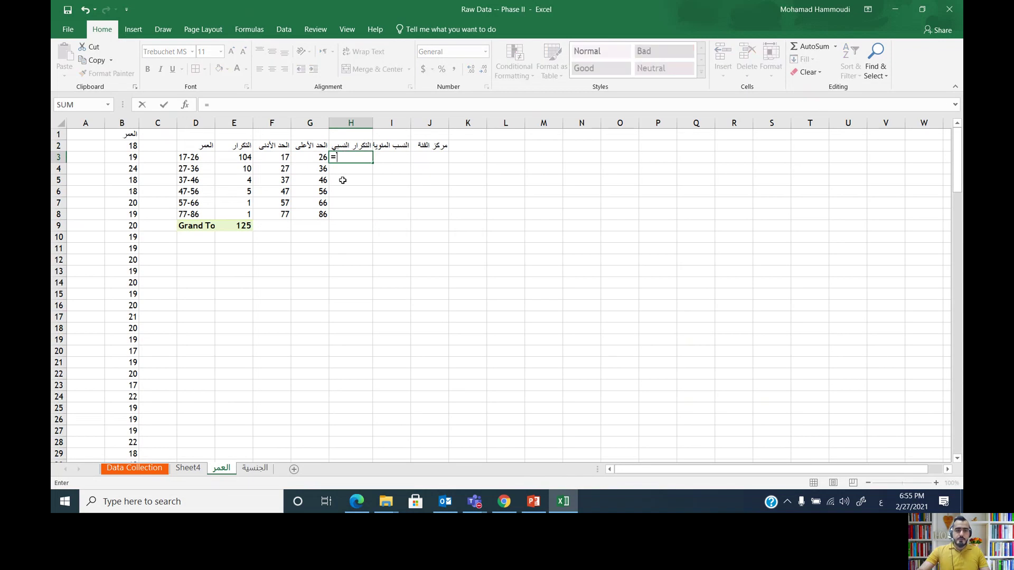
left_click(241, 160)
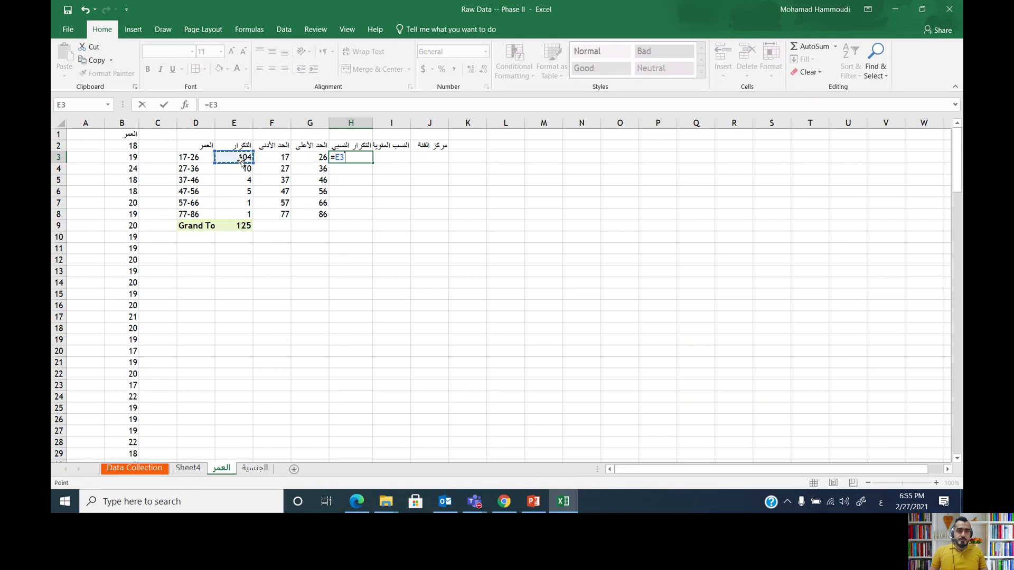
type("/")
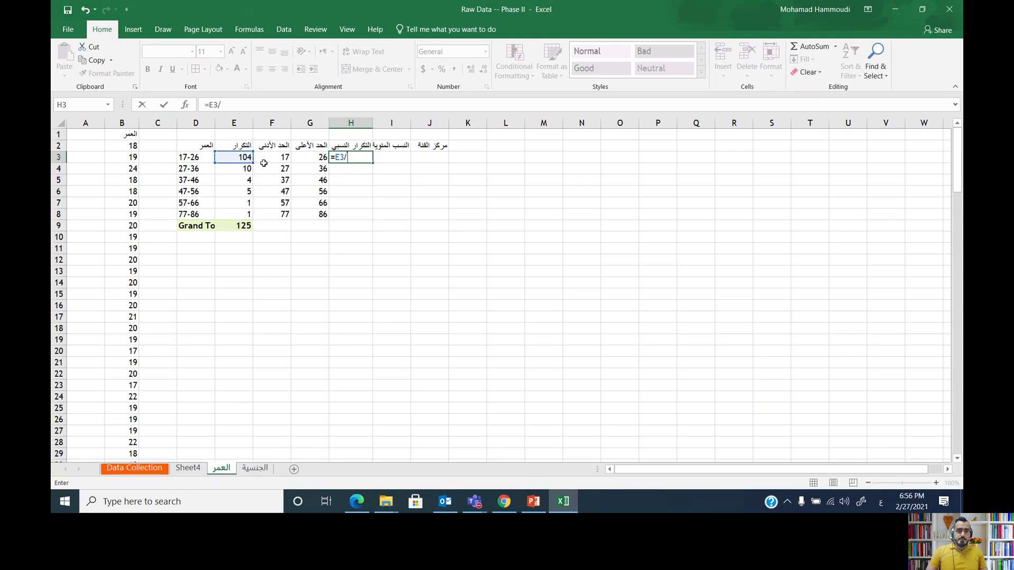
left_click(247, 231)
key("alt+shift")
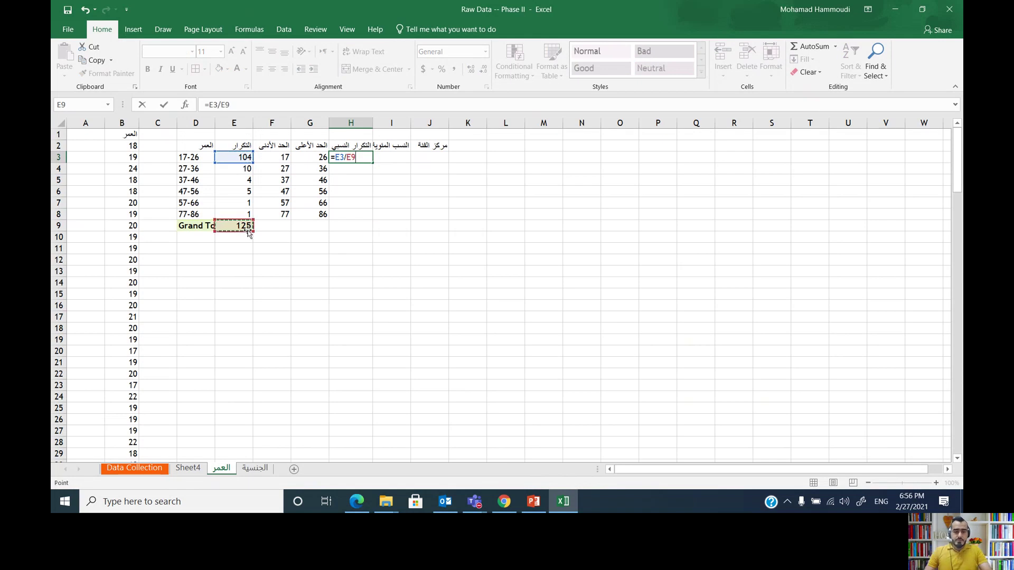
key("F2")
key("Left")
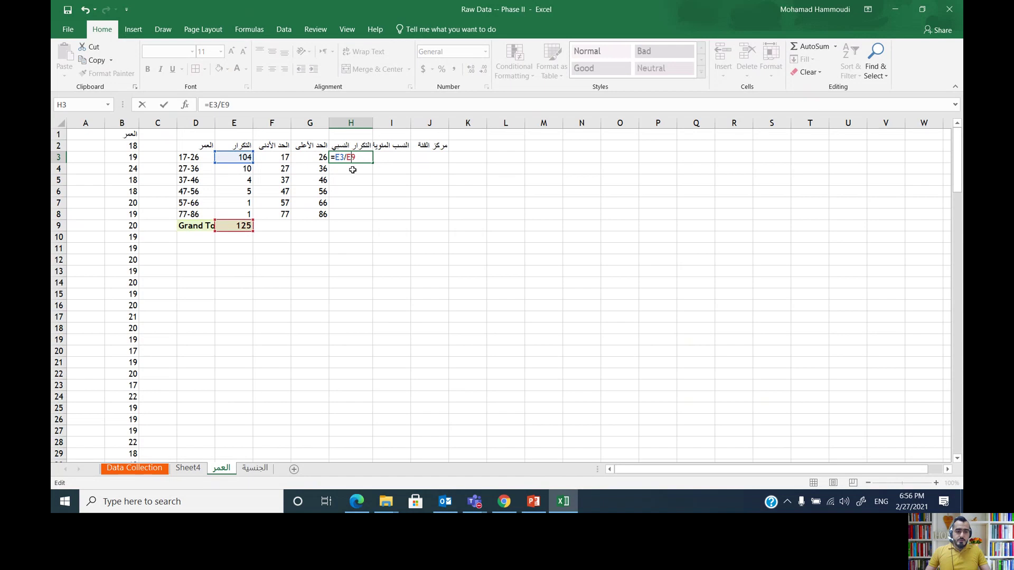
type("$E$")
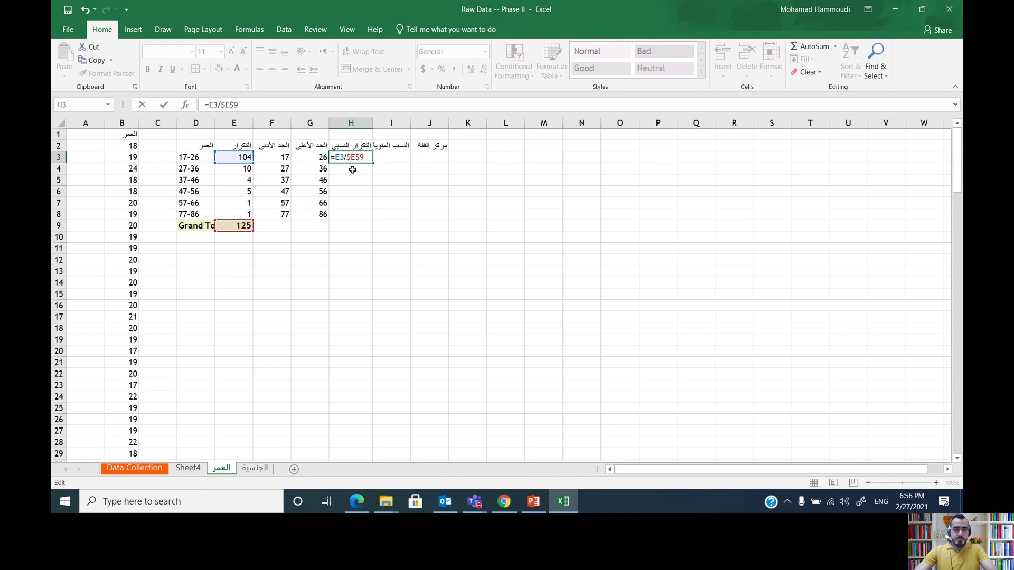
key("Return")
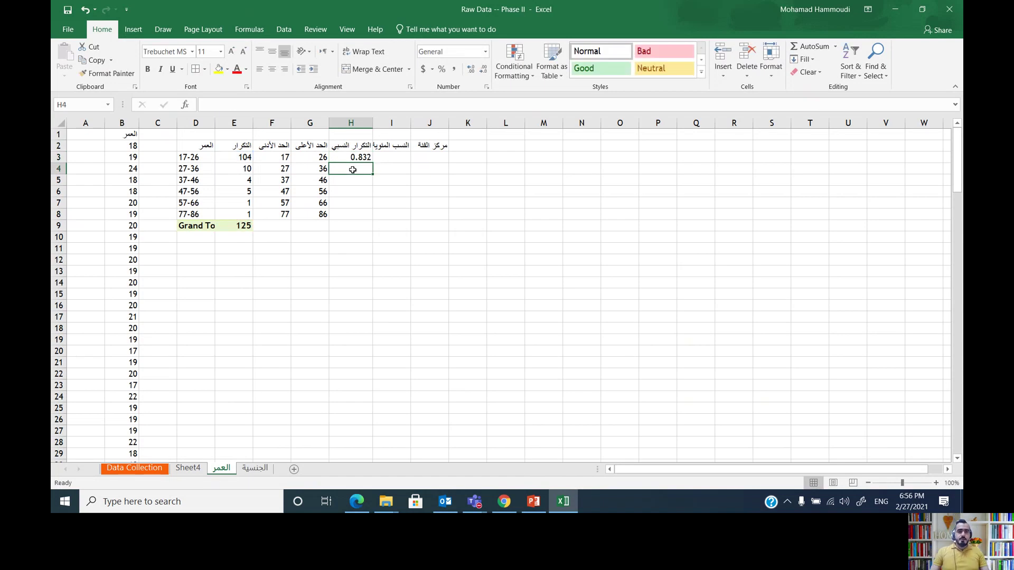
left_click(359, 158)
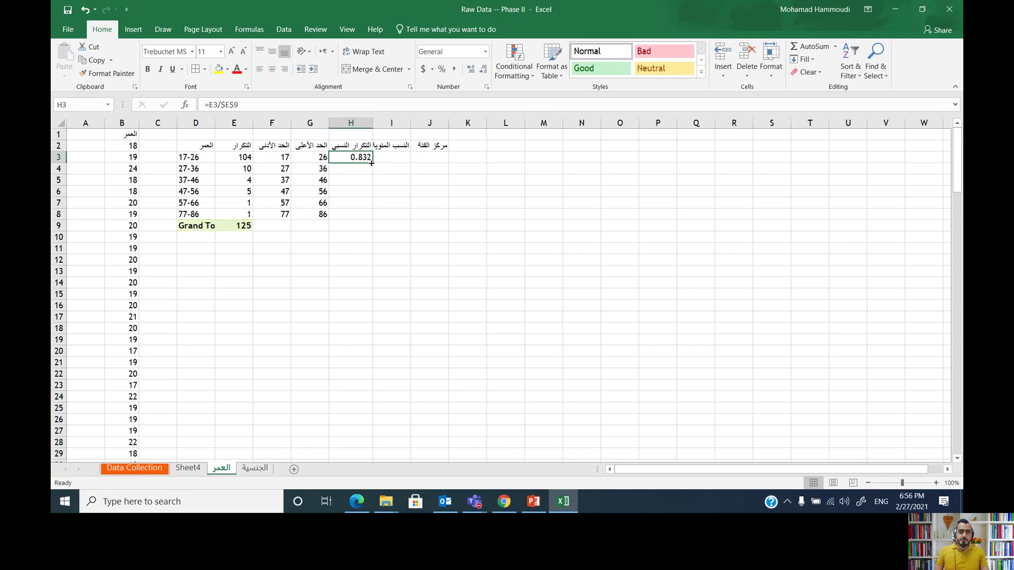
left_click_drag(371, 163, 372, 230)
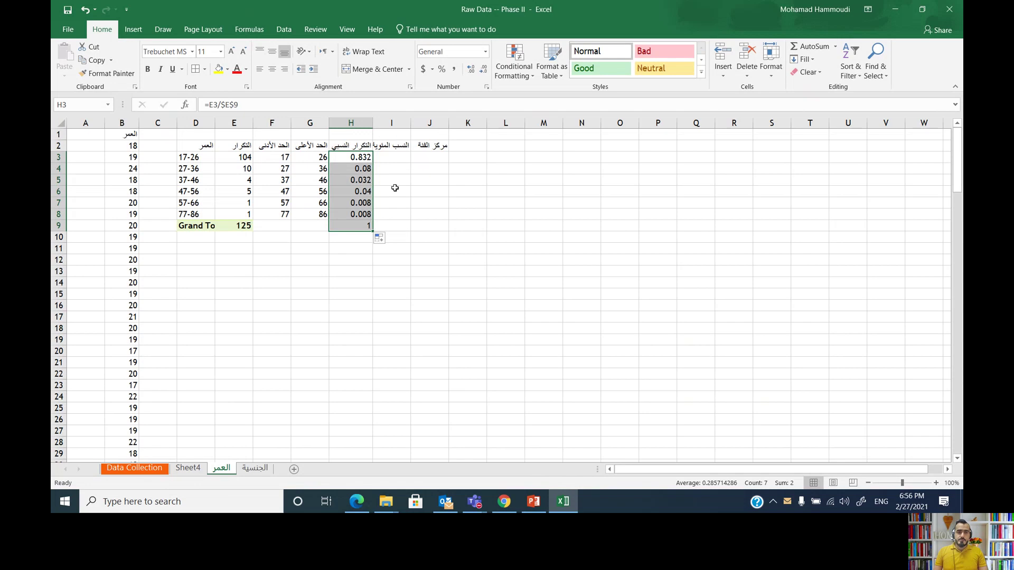
Fit column I to its header and enter =H3 in I3 under النسب المئوية.
double_click(410, 123)
left_click(396, 158)
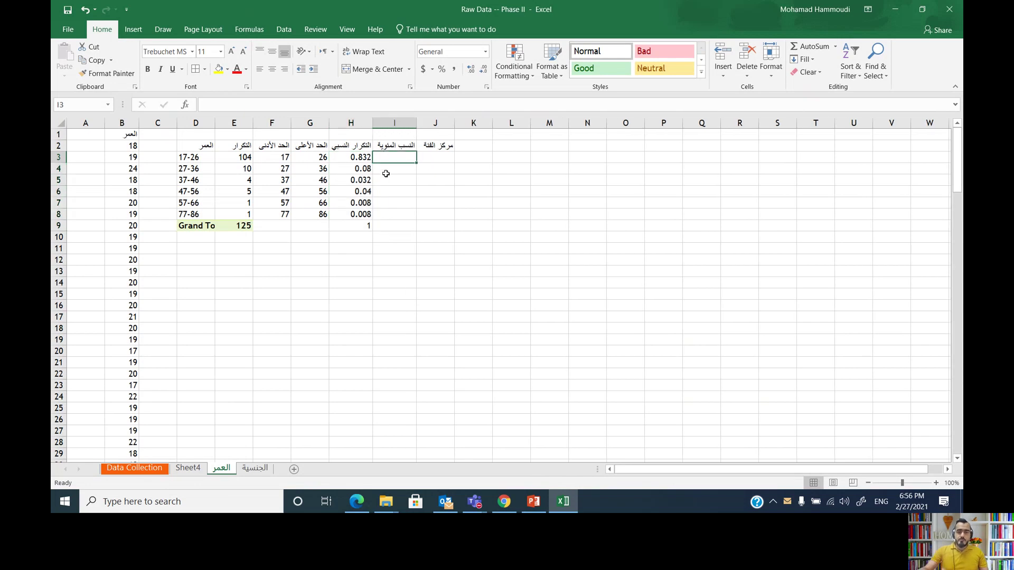
type("=")
left_click(364, 158)
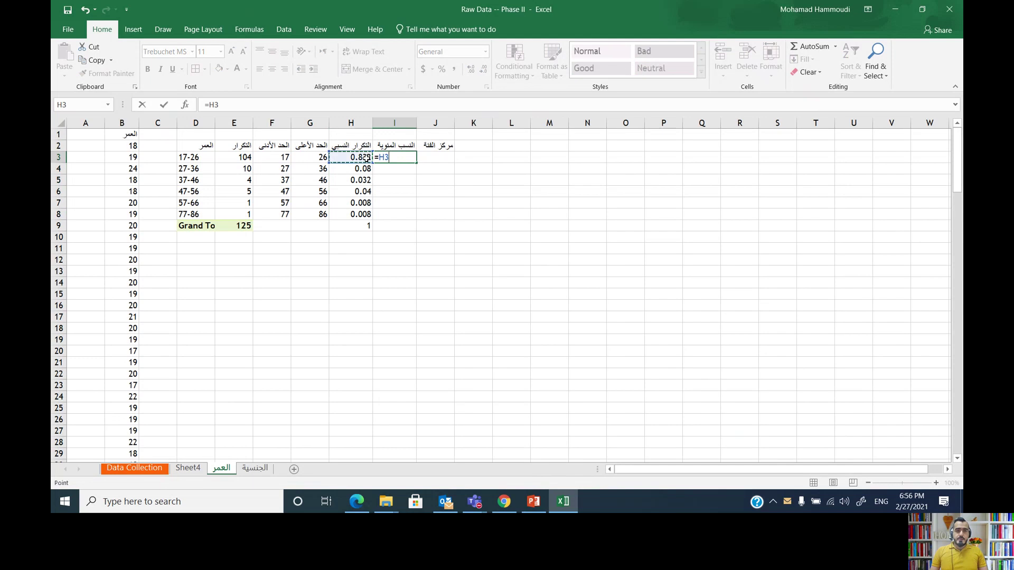
key("Return")
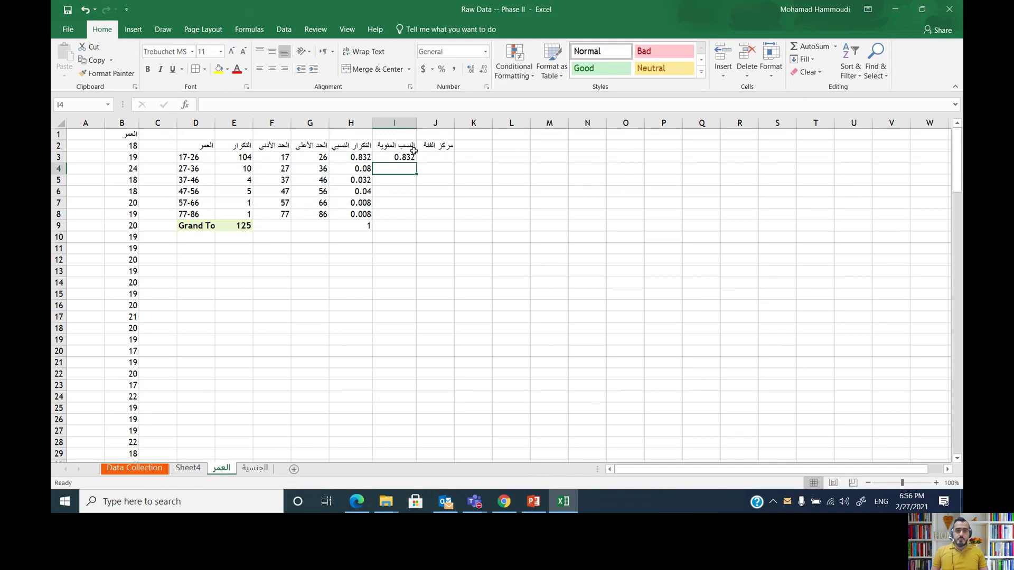
Copy the I3 formula down to I9 and format the range as percentages with one decimal place.
left_click(402, 156)
left_click_drag(415, 165, 415, 228)
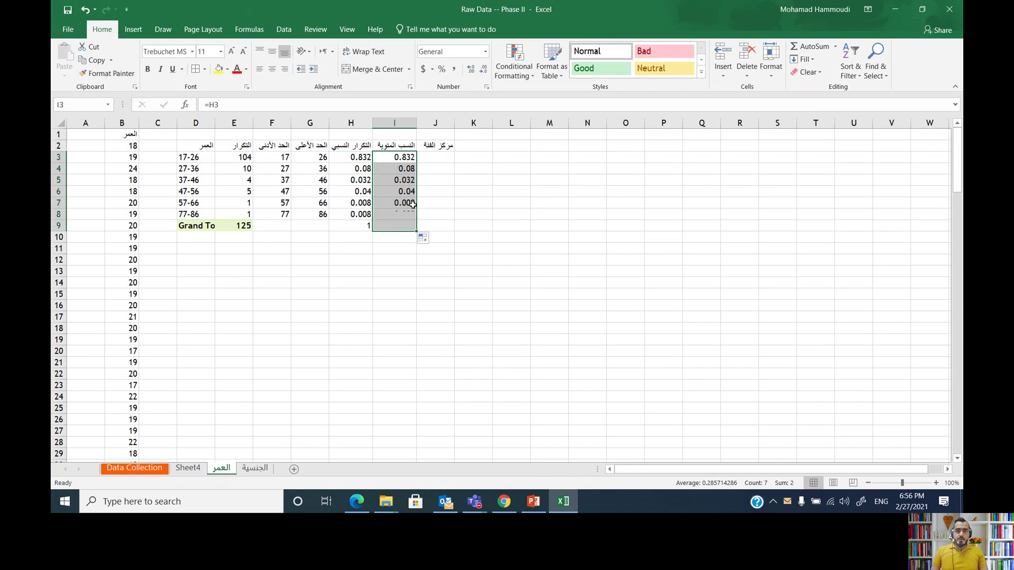
left_click(442, 71)
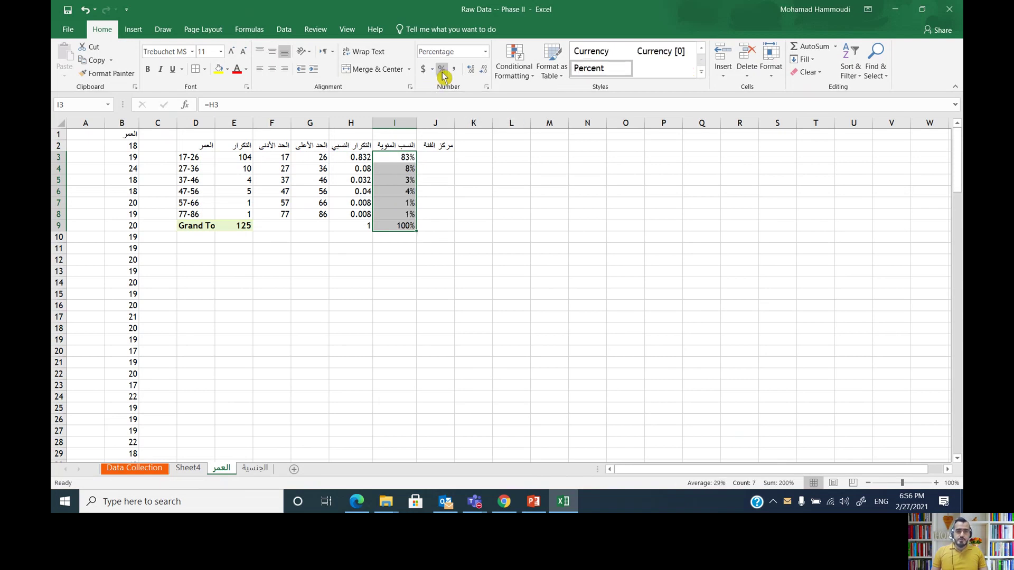
left_click(475, 68)
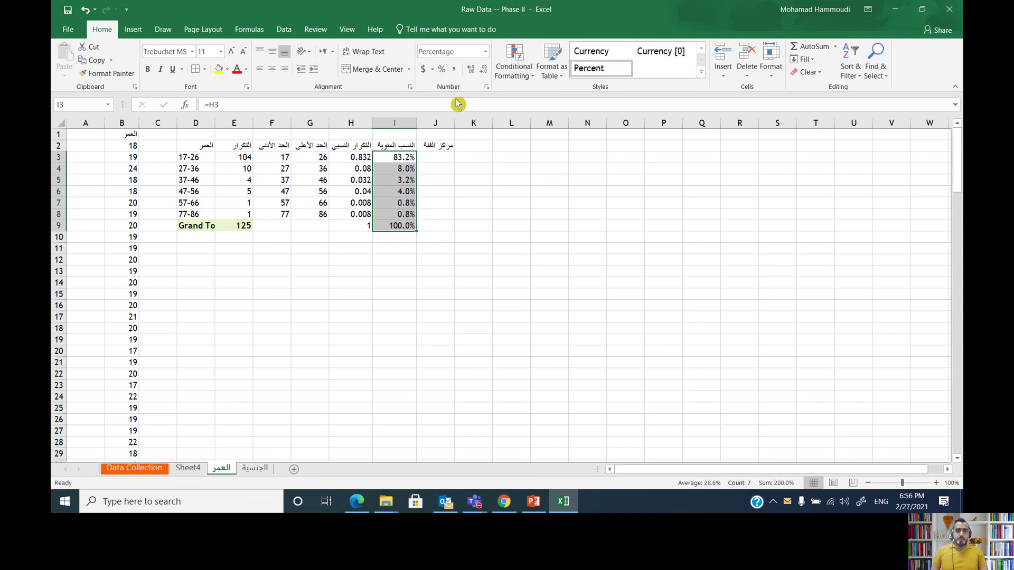
Enter the class midpoint formula in J3 under مركز الفئة, starting with the sum of limits =(F3+G3.
left_click(438, 159)
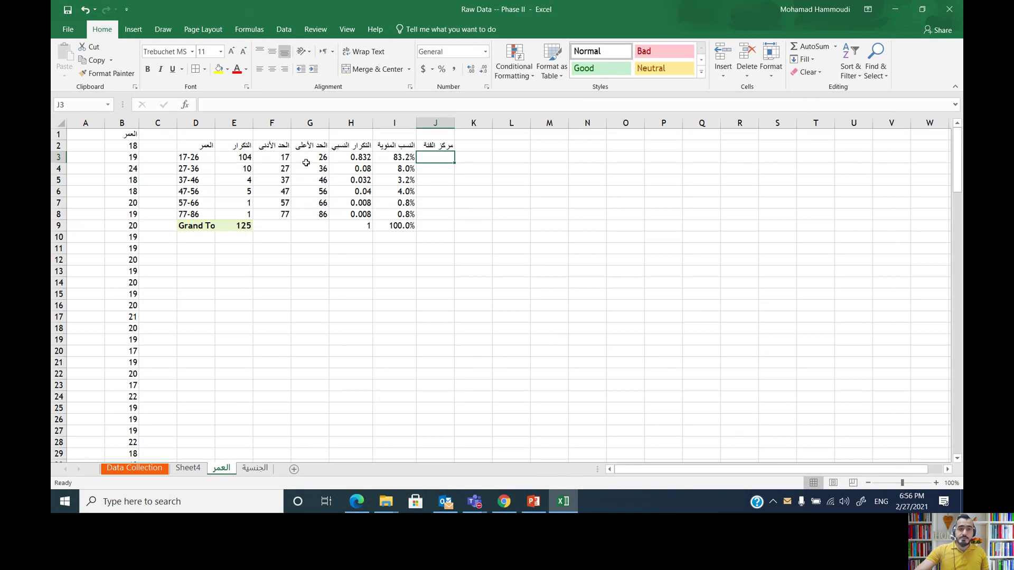
type("=(")
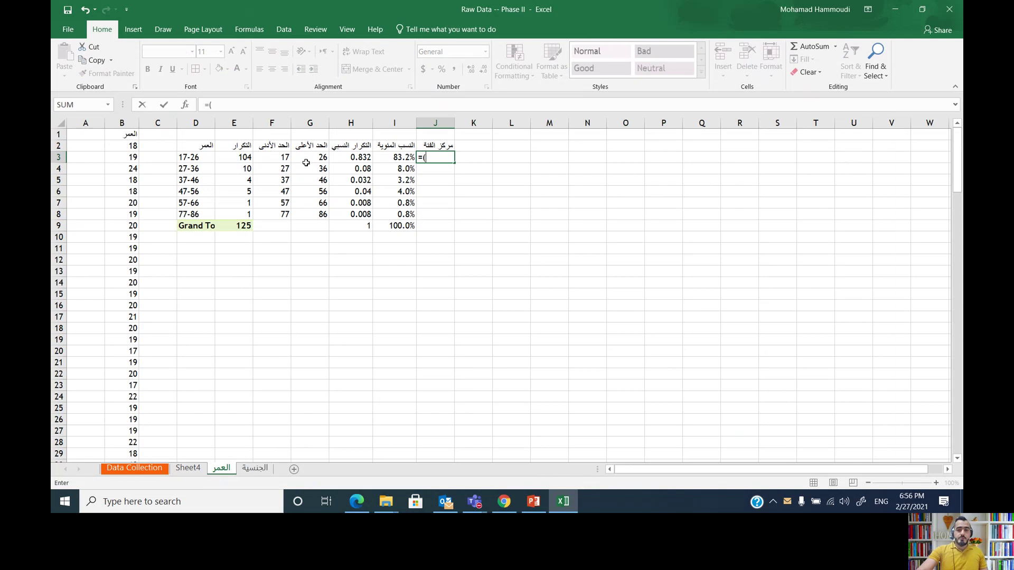
left_click(282, 161)
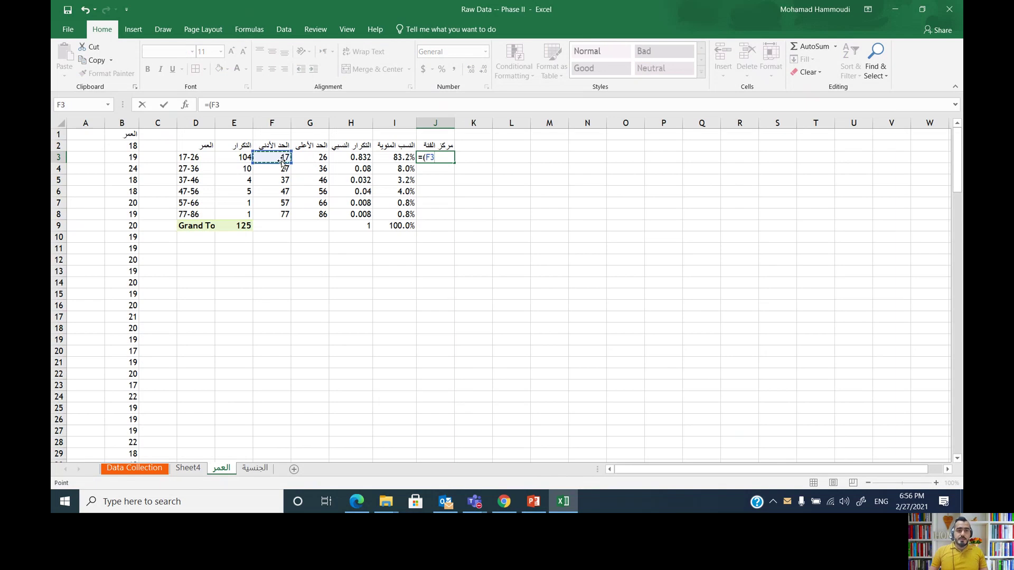
type("+")
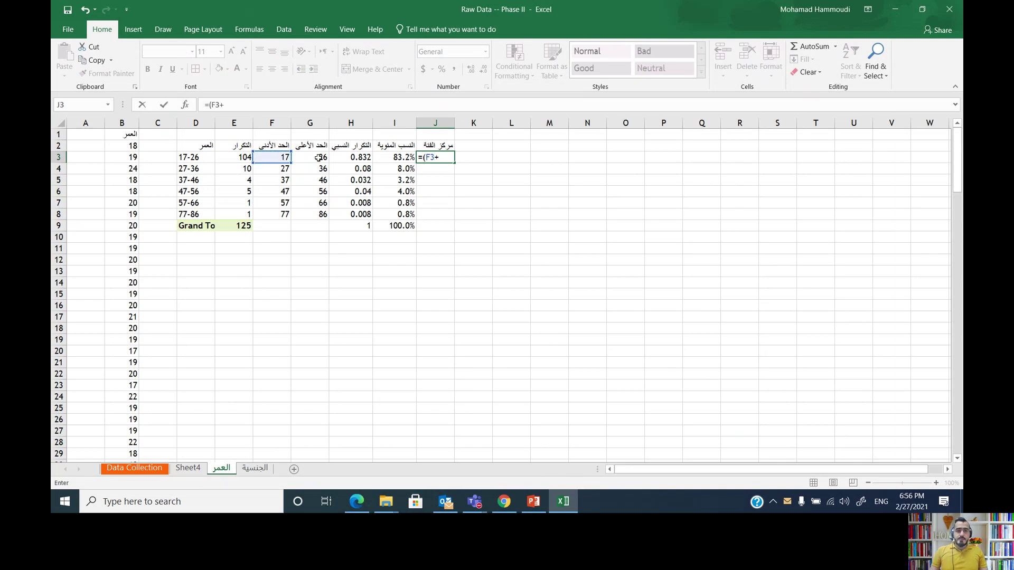
left_click(321, 157)
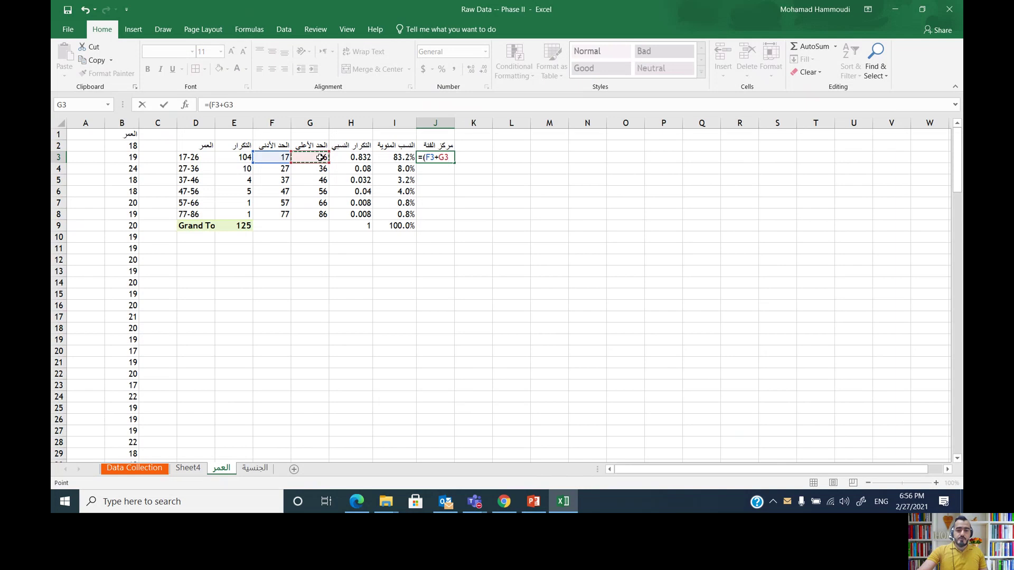
Complete the class midpoint formula =(F3+G3)/2 in J3 and fill it down through J8.
type(")")
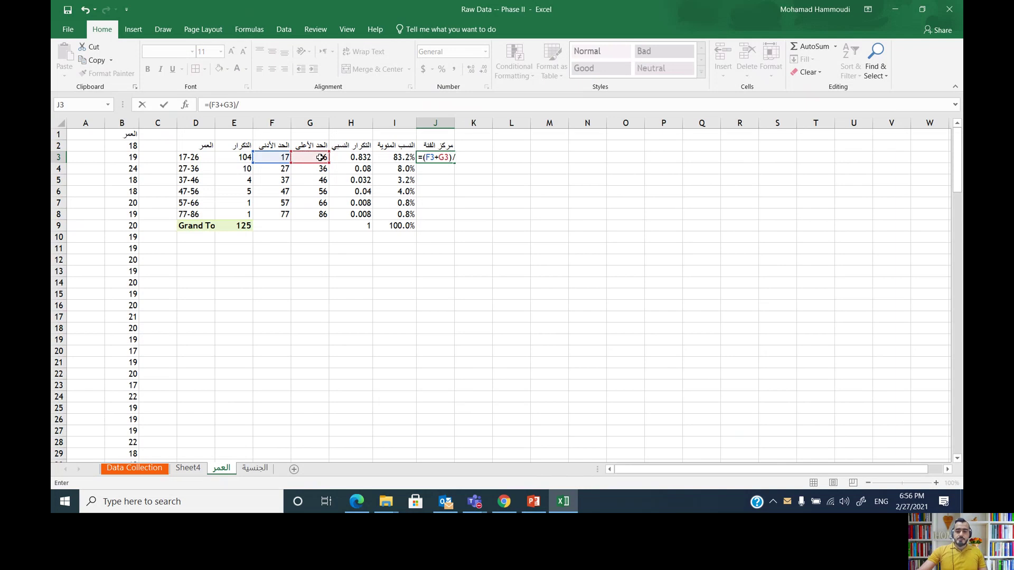
type("/2")
key("Return")
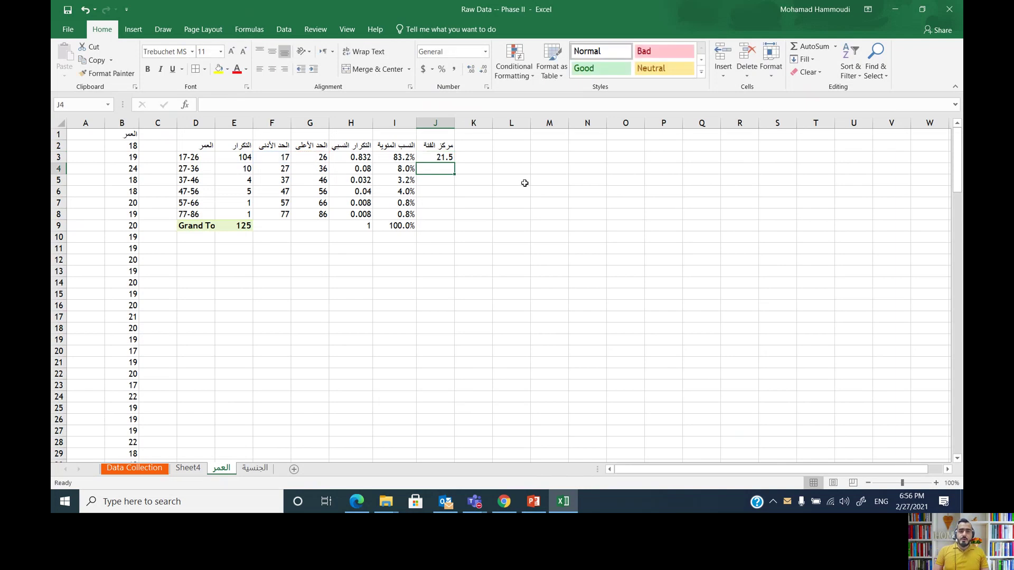
left_click(442, 160)
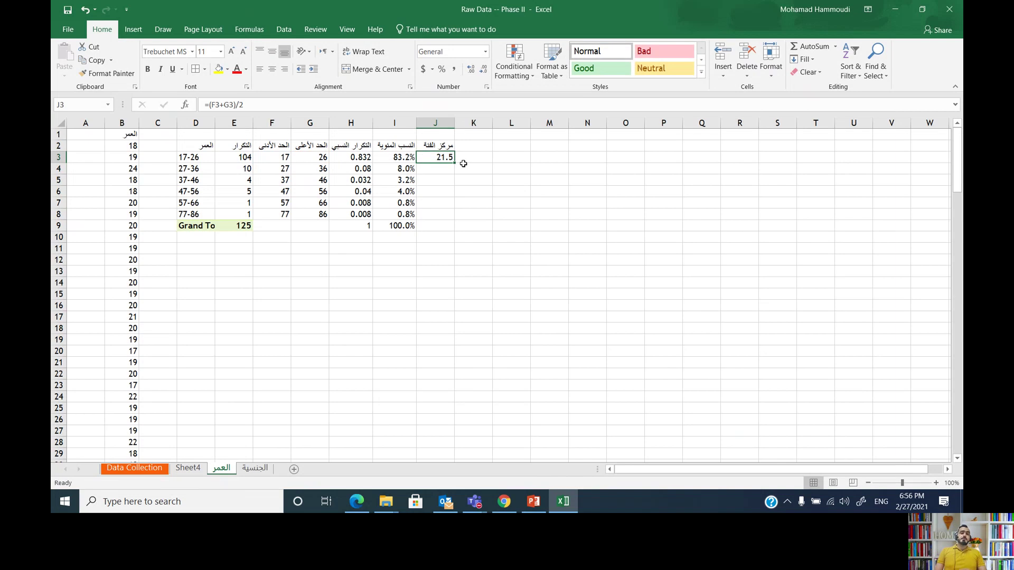
left_click_drag(453, 163, 455, 219)
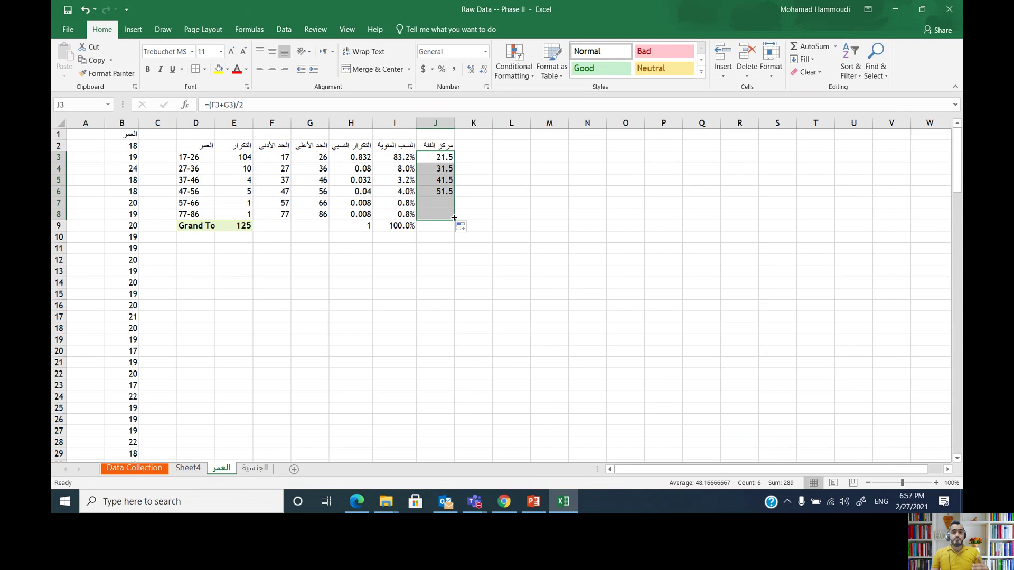
left_click(446, 159)
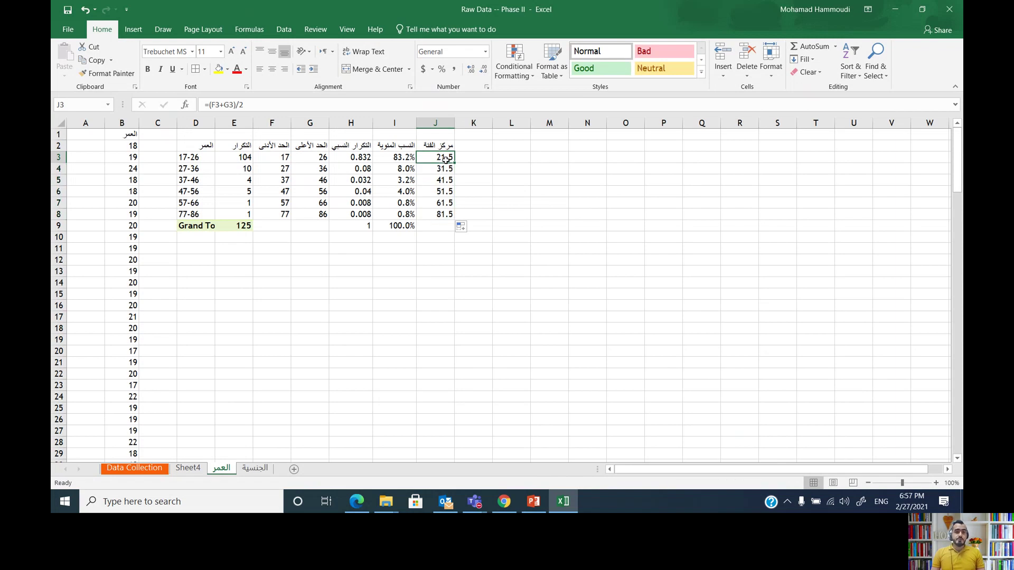
Centre the contents of the frequency table D2:J9 and apply all borders to it.
left_click(190, 158)
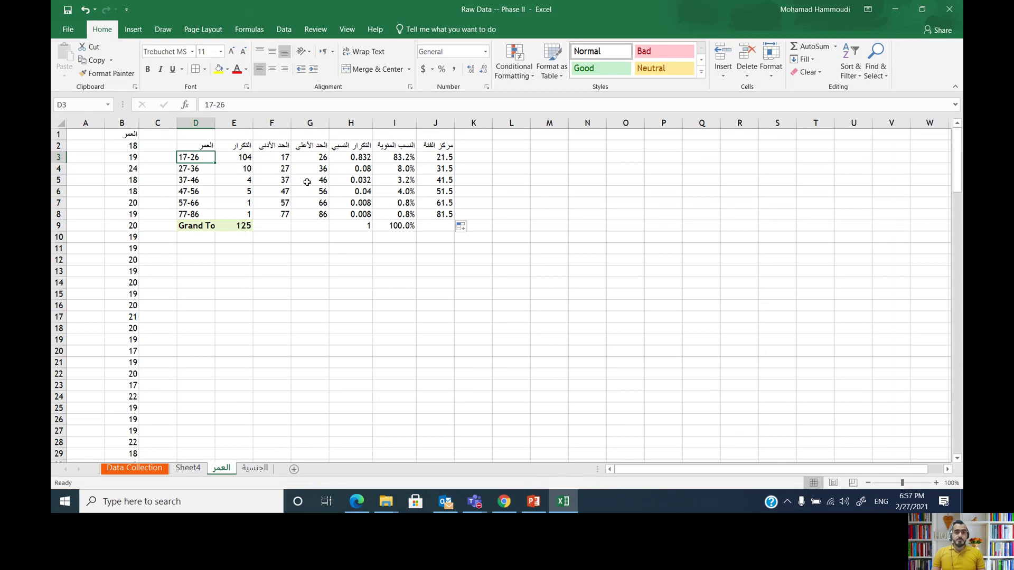
left_click_drag(431, 227, 207, 145)
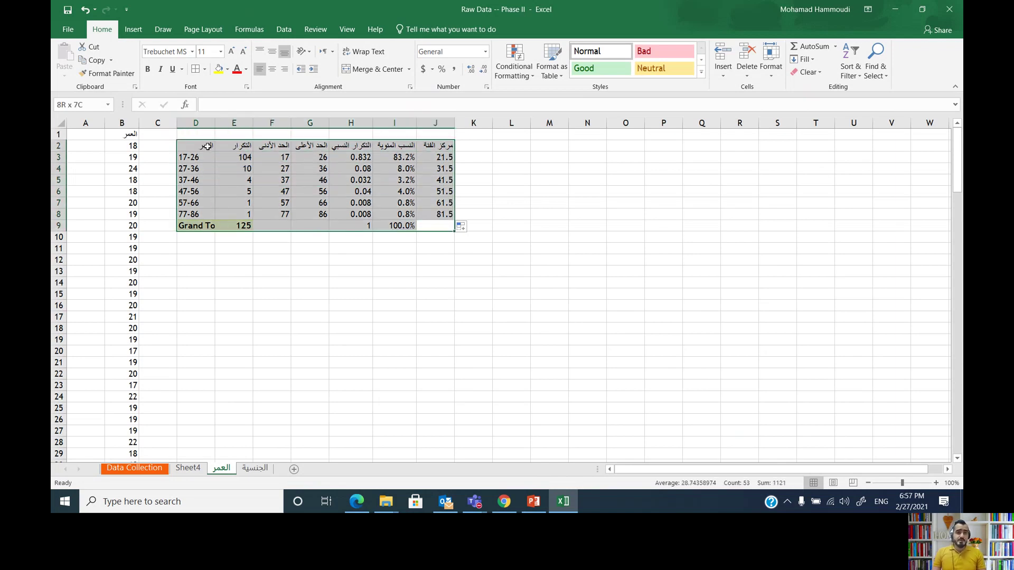
left_click(273, 71)
left_click(196, 70)
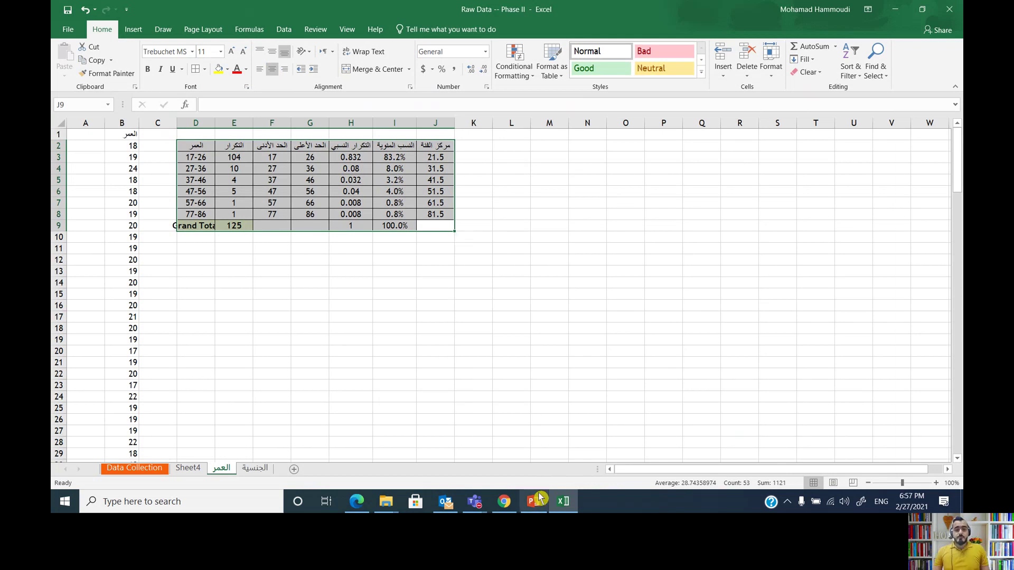
Switch to PowerPoint to check the phase-two chart requirements for quantitative variables, and return to the Excel workbook.
mouse_move(539, 500)
left_click(543, 475)
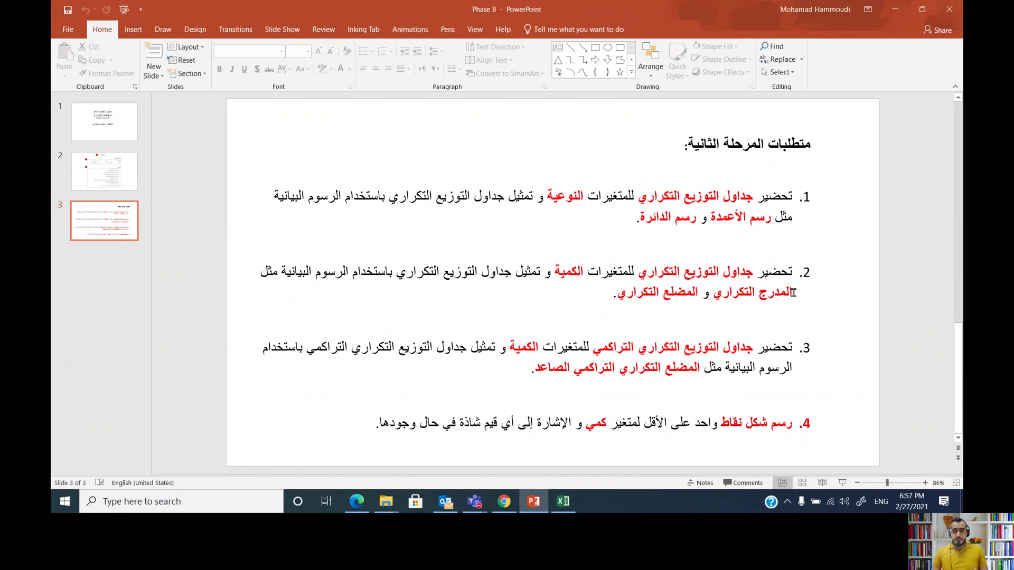
left_click(895, 9)
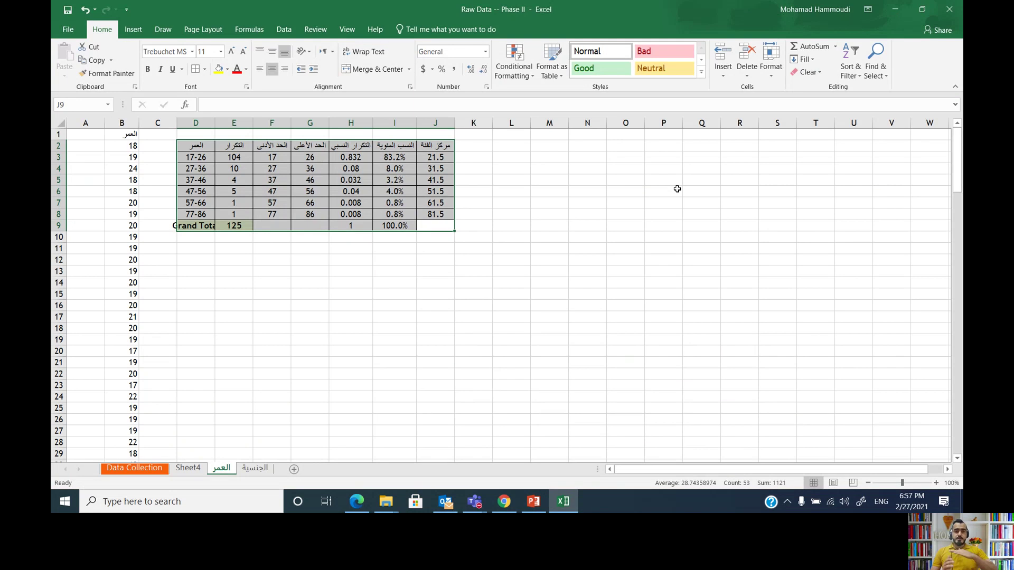
Insert a 2-D clustered column chart of the frequencies in E3:E8, shrink it and place it directly below the table.
left_click(194, 156)
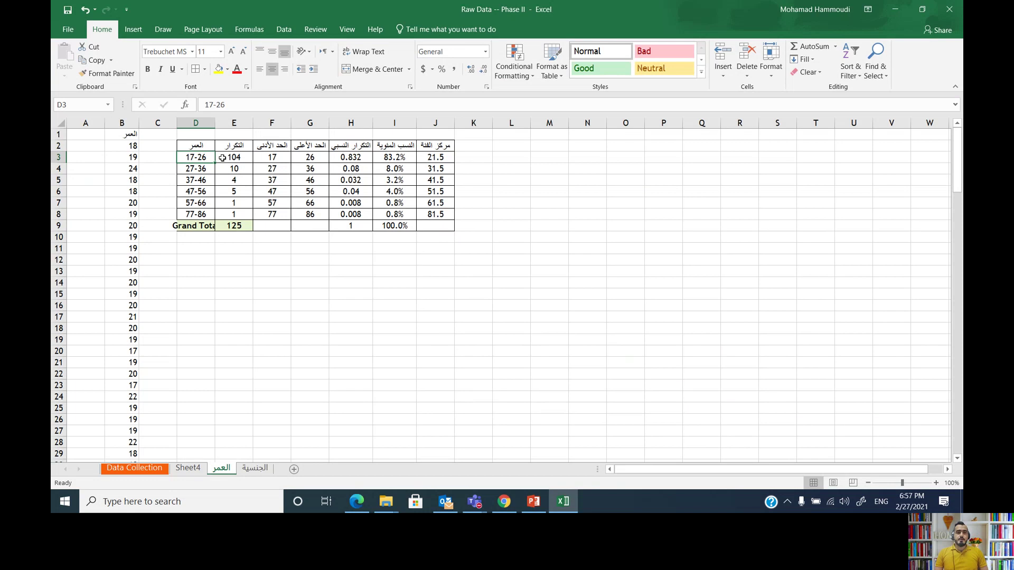
left_click_drag(229, 156, 234, 214)
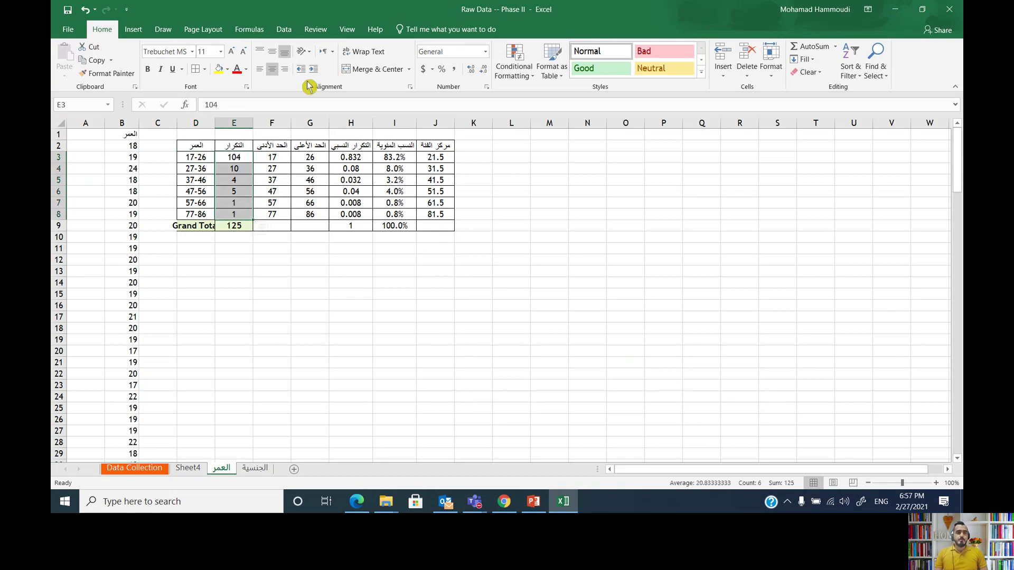
left_click(134, 30)
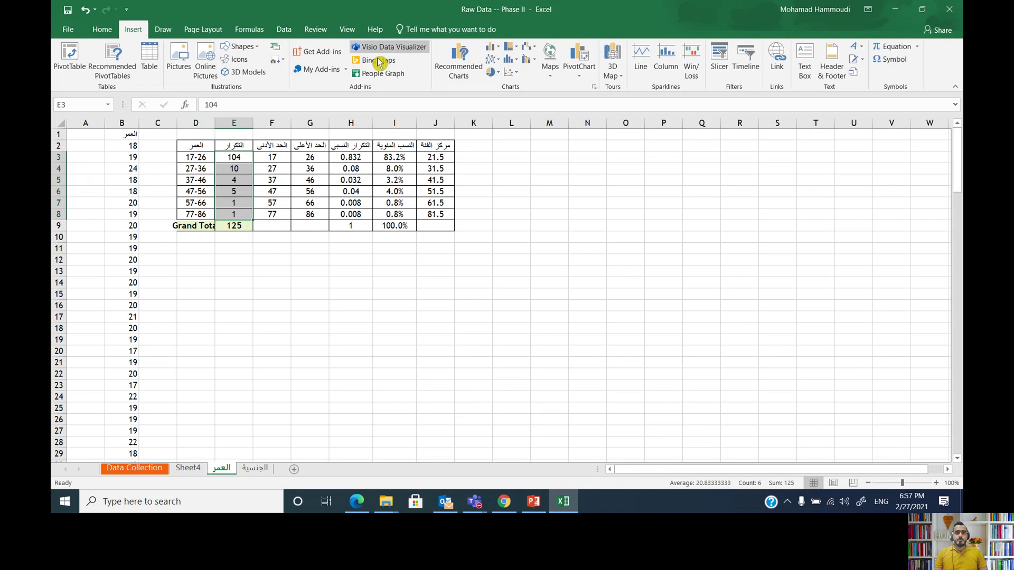
left_click(495, 51)
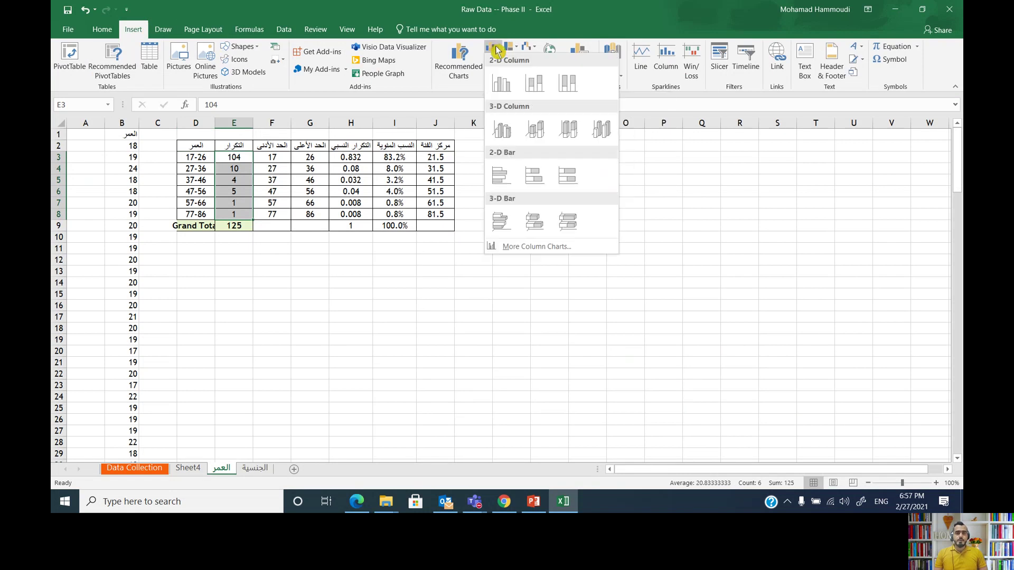
left_click(501, 83)
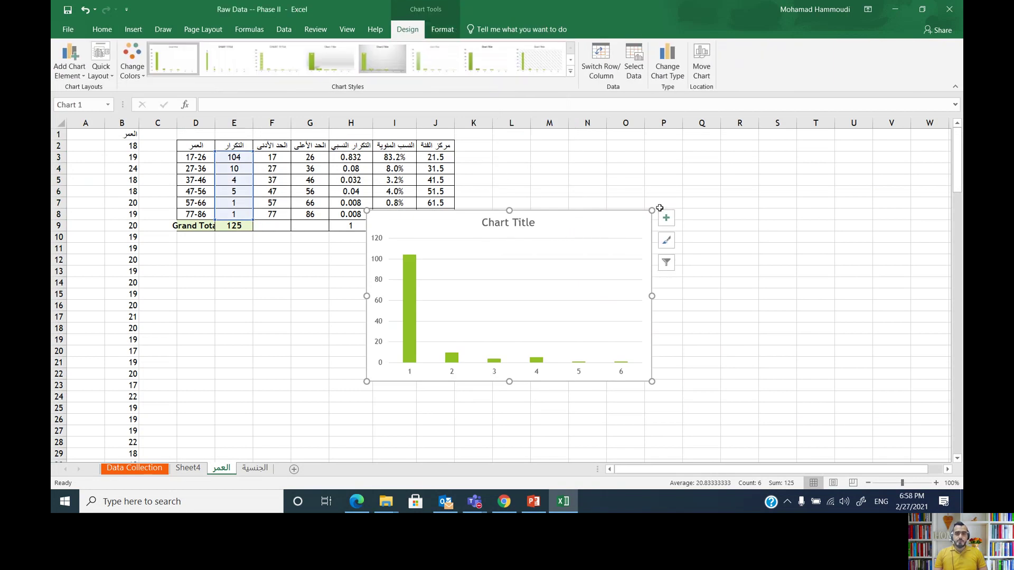
left_click_drag(652, 211, 611, 244)
mouse_move(521, 257)
left_mouse_down()
mouse_move(389, 245)
mouse_move(366, 252)
left_mouse_up()
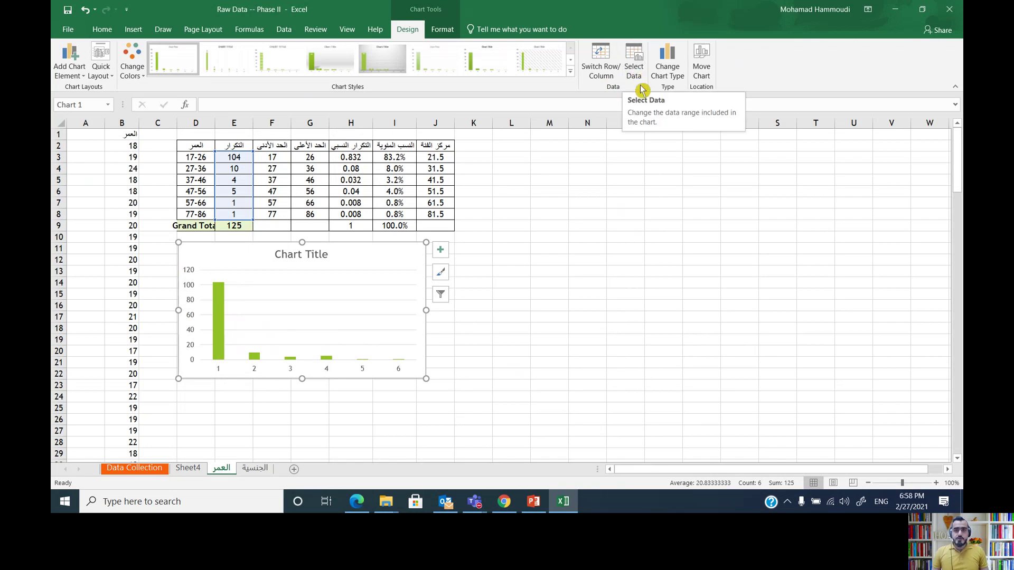
Set the chart's horizontal axis labels to the age classes in D3:D8.
left_click(637, 67)
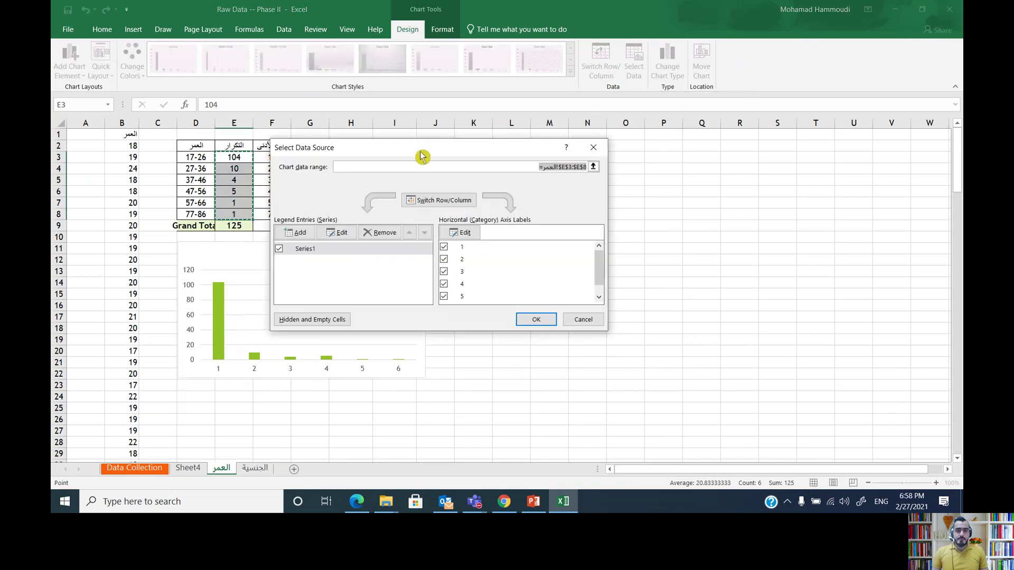
left_click_drag(421, 154, 611, 125)
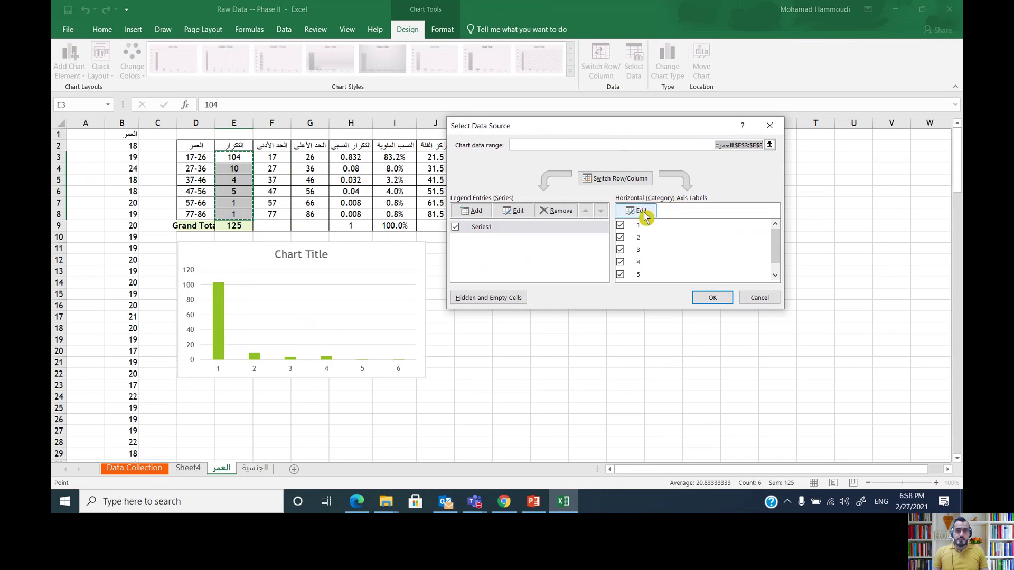
left_click(643, 212)
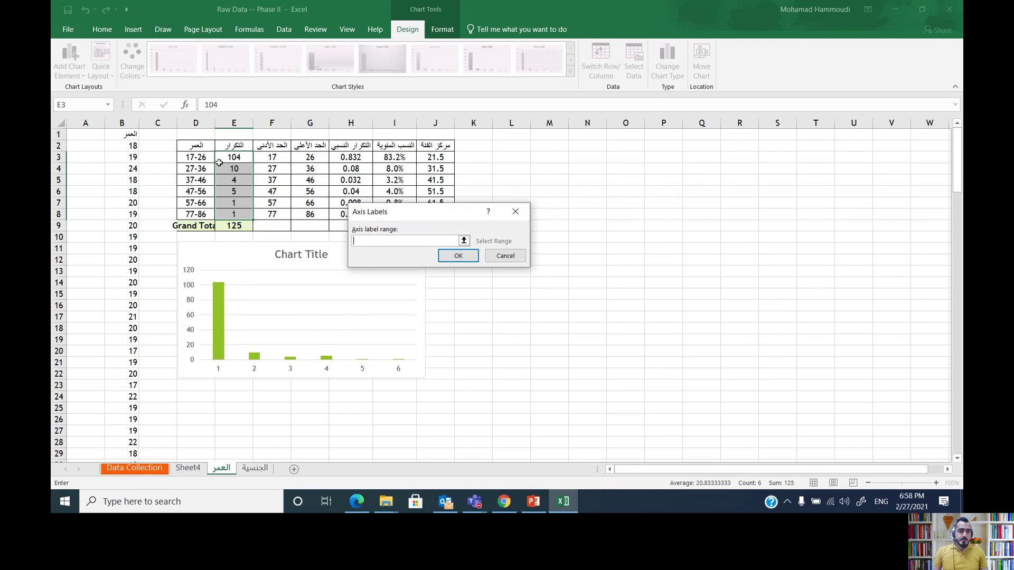
left_click_drag(205, 159, 202, 213)
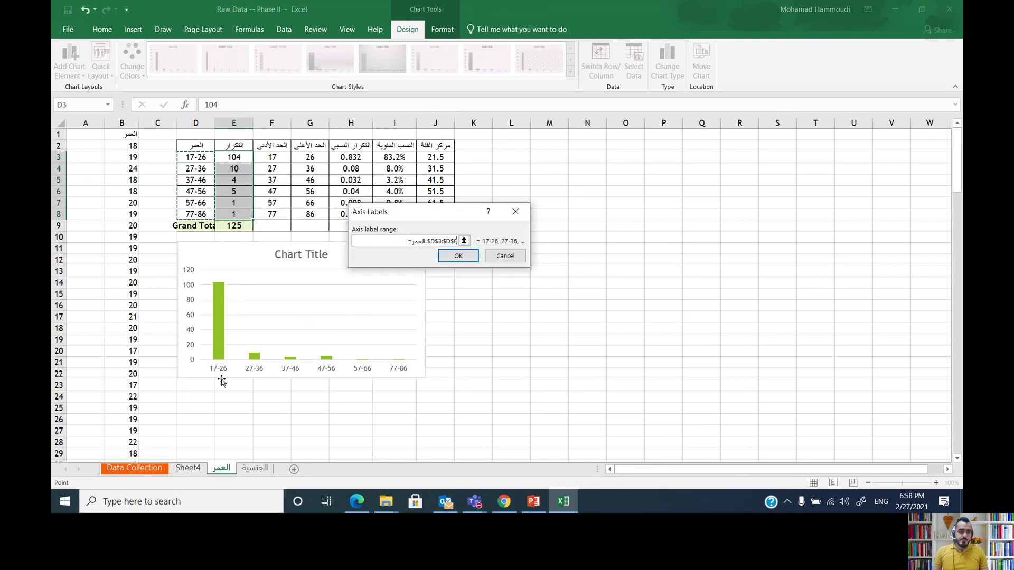
left_click(457, 258)
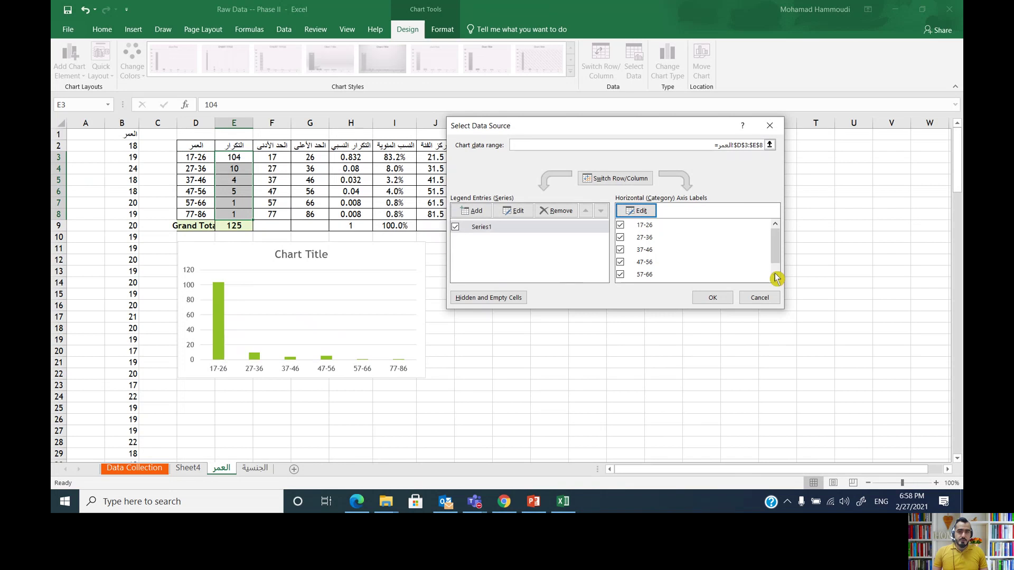
left_click(721, 299)
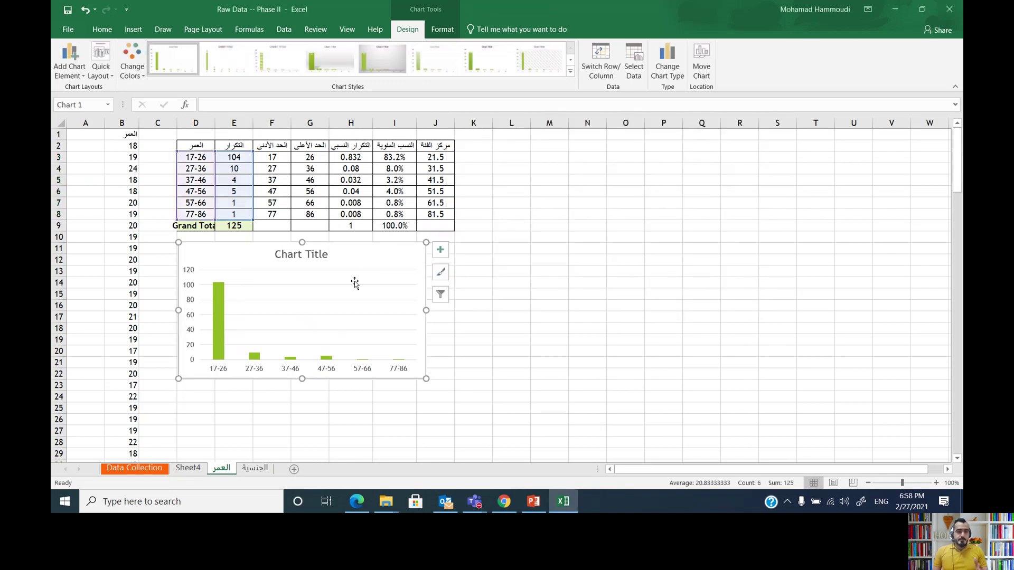
Replace the chart title with "المدرج التكراري -- العمر".
left_click(316, 256)
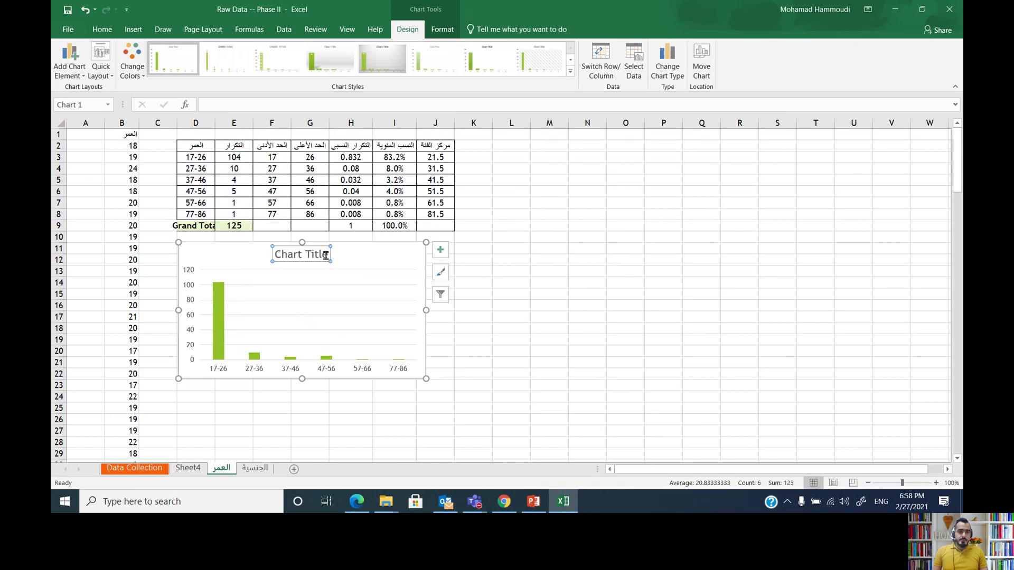
left_click_drag(326, 256, 270, 249)
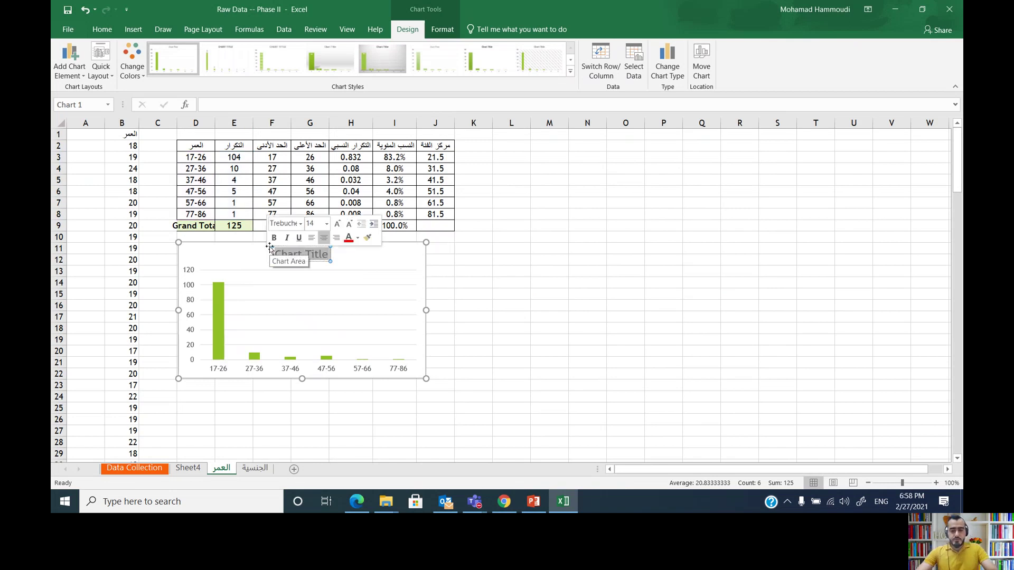
key("alt+shift")
type("المدرج")
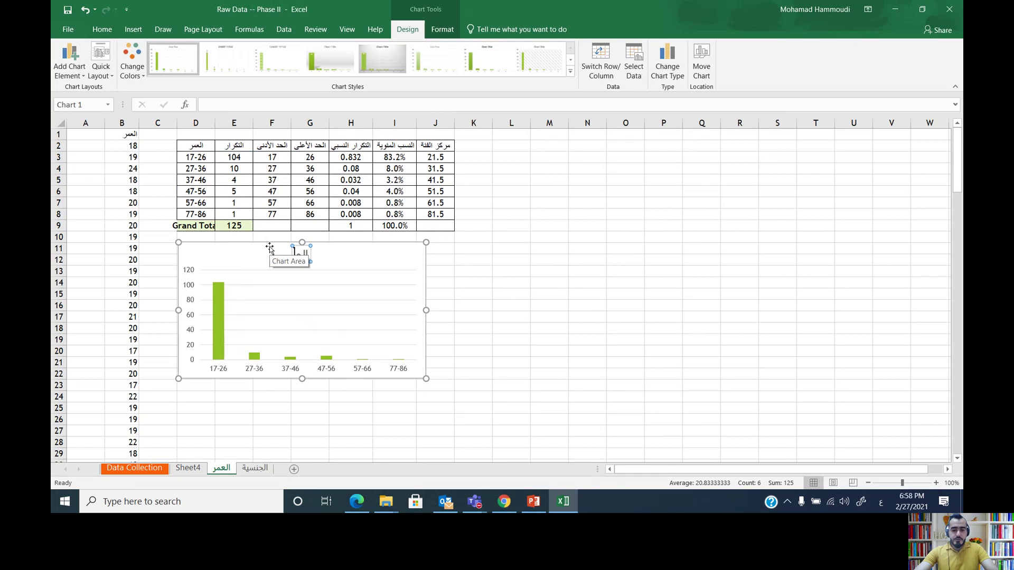
type(" التكراري")
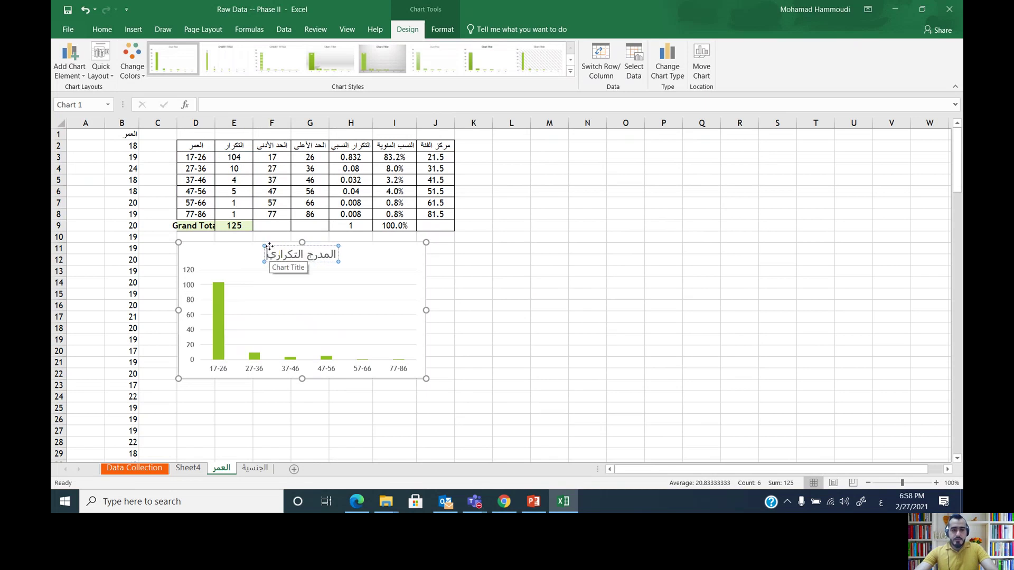
type(" -- ال")
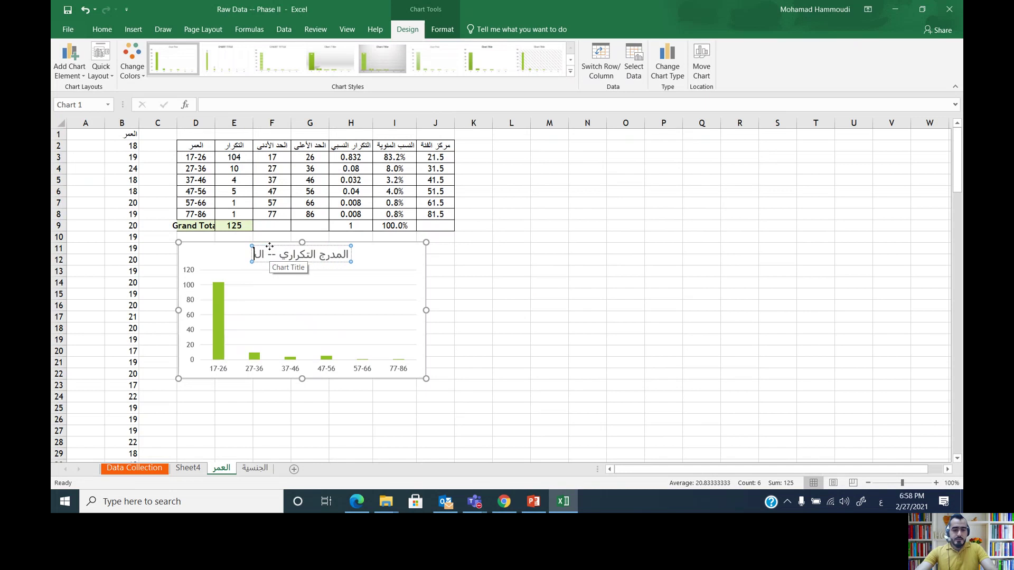
type("عمر")
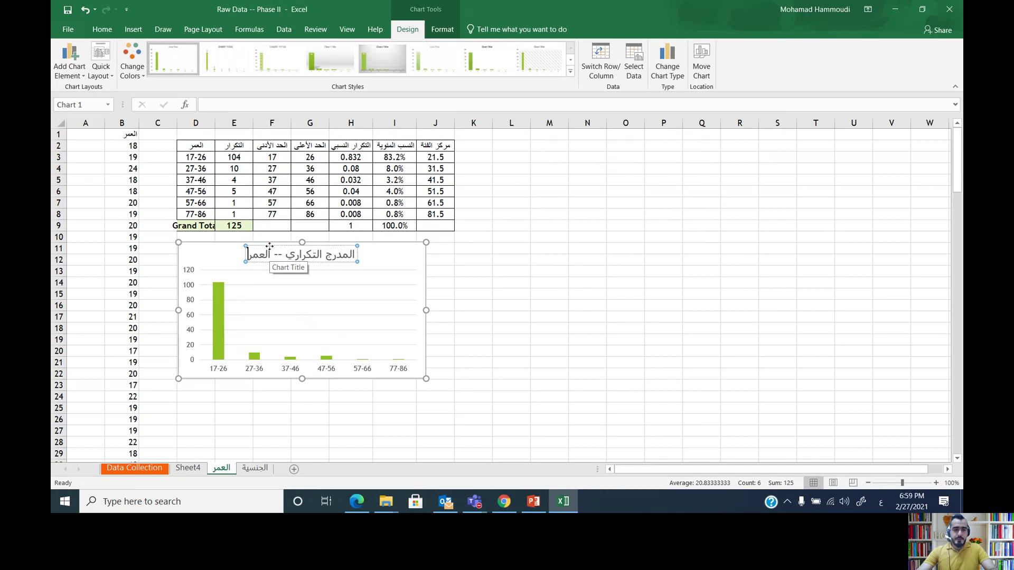
left_click(541, 237)
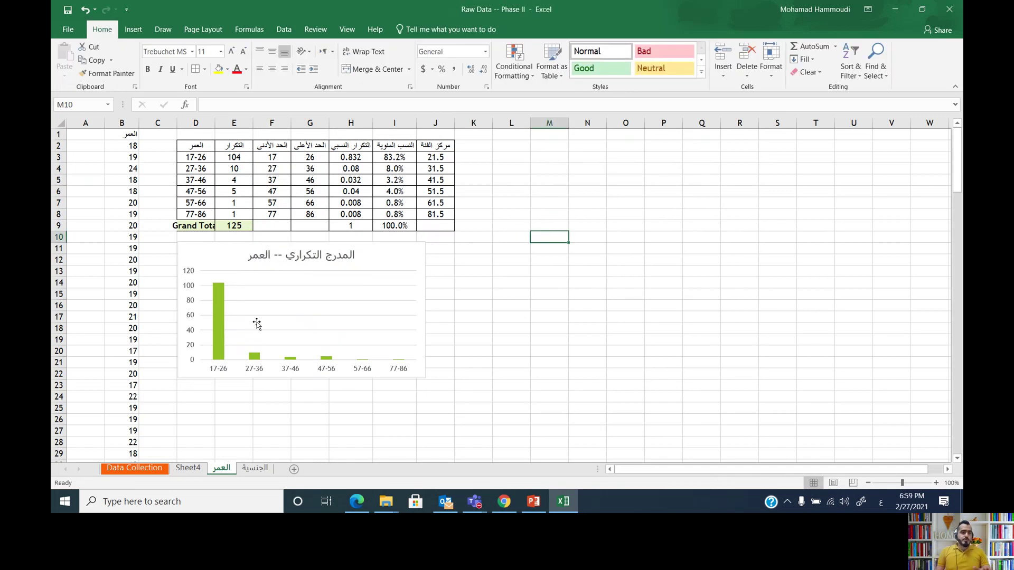
Set the histogram's data series gap width to 0% to remove the spaces between its columns.
left_click(216, 320)
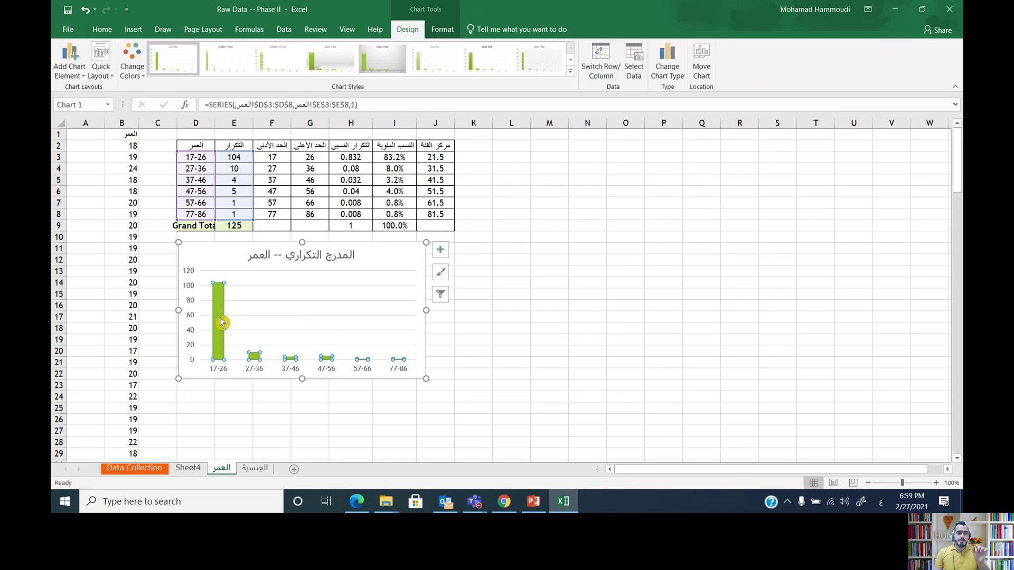
mouse_move(220, 322)
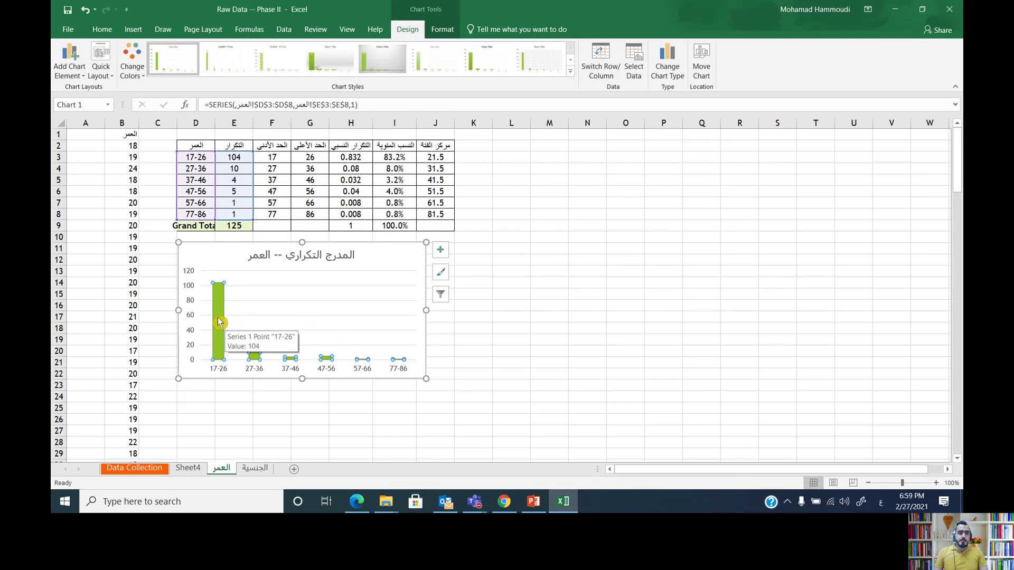
right_click(221, 322)
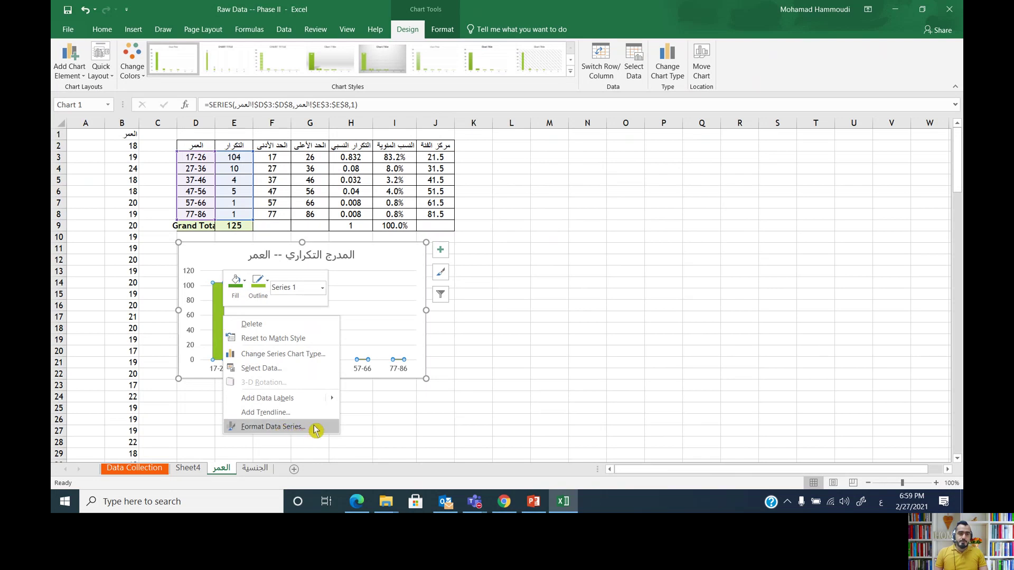
left_click(273, 427)
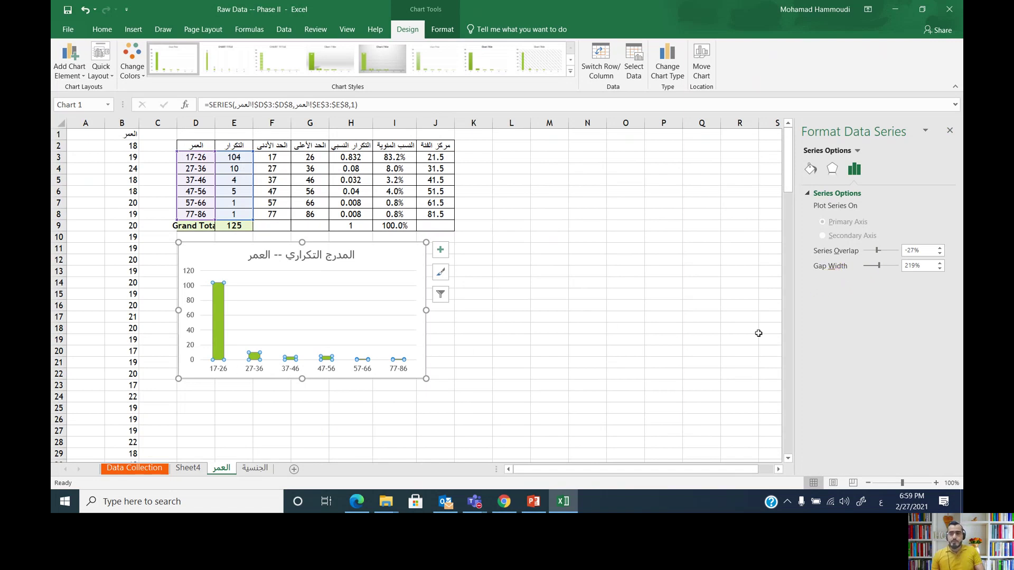
left_click(913, 266)
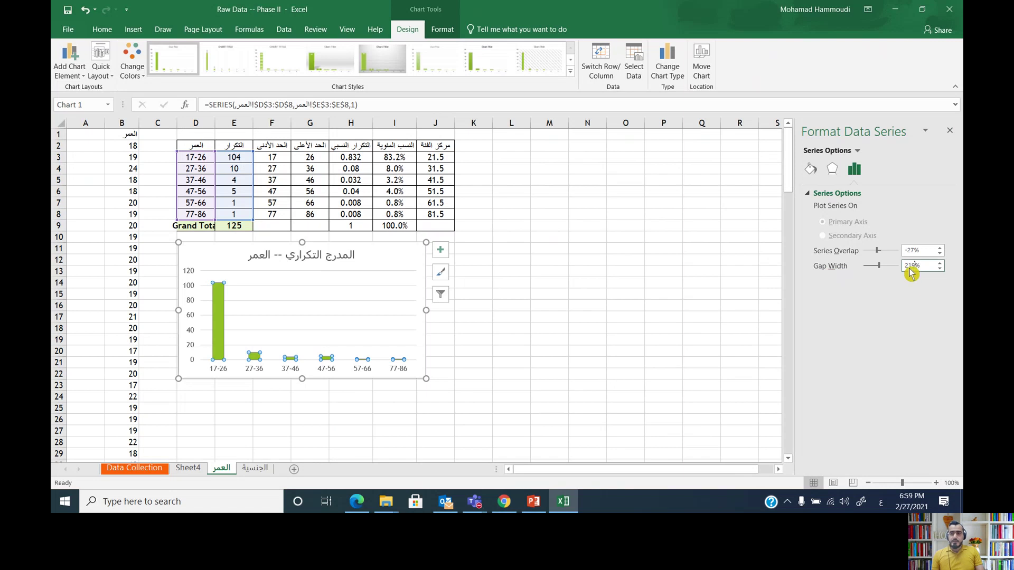
key("BackSpace")
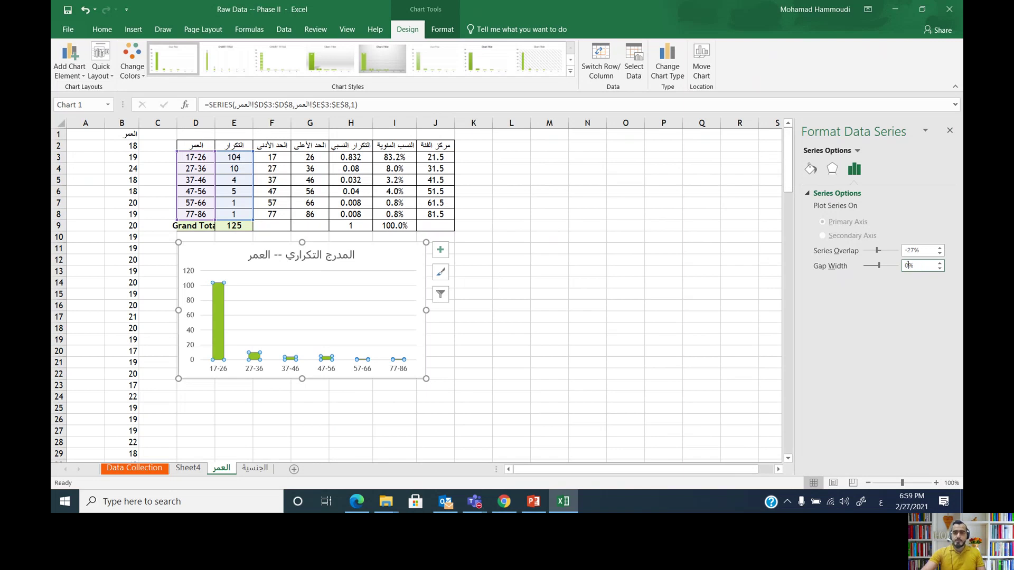
left_click(907, 289)
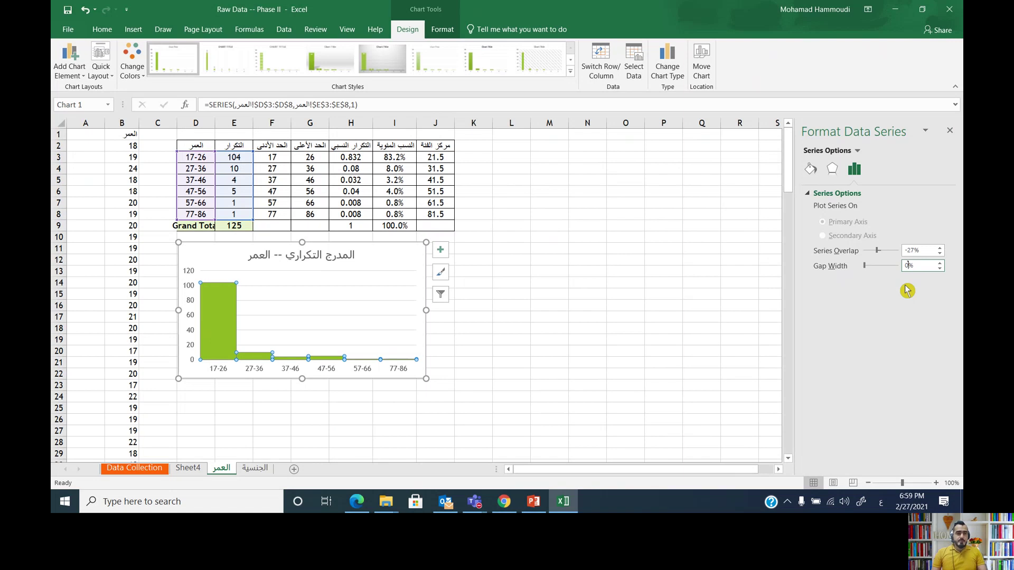
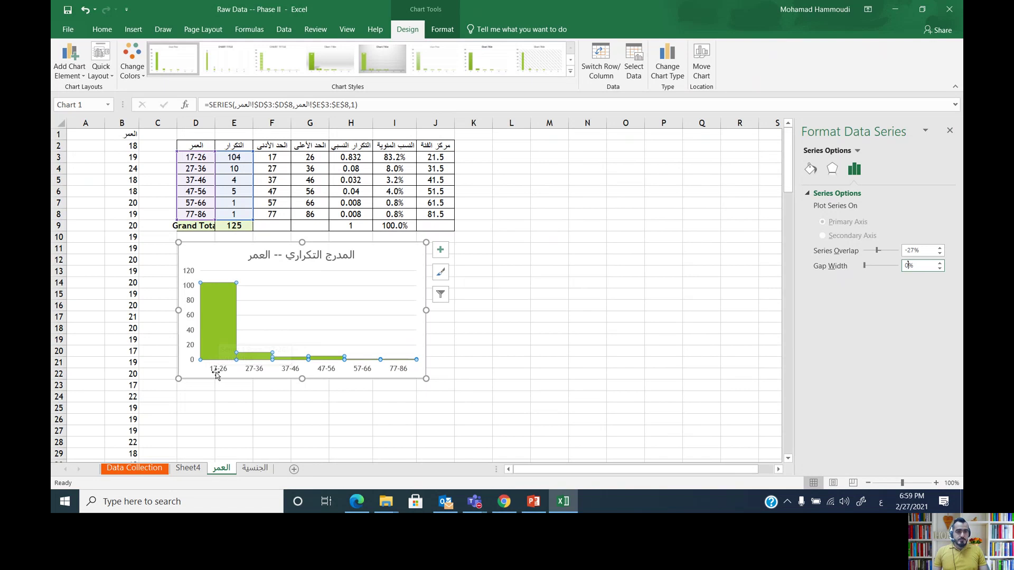
mouse_move(208, 340)
left_click(500, 224)
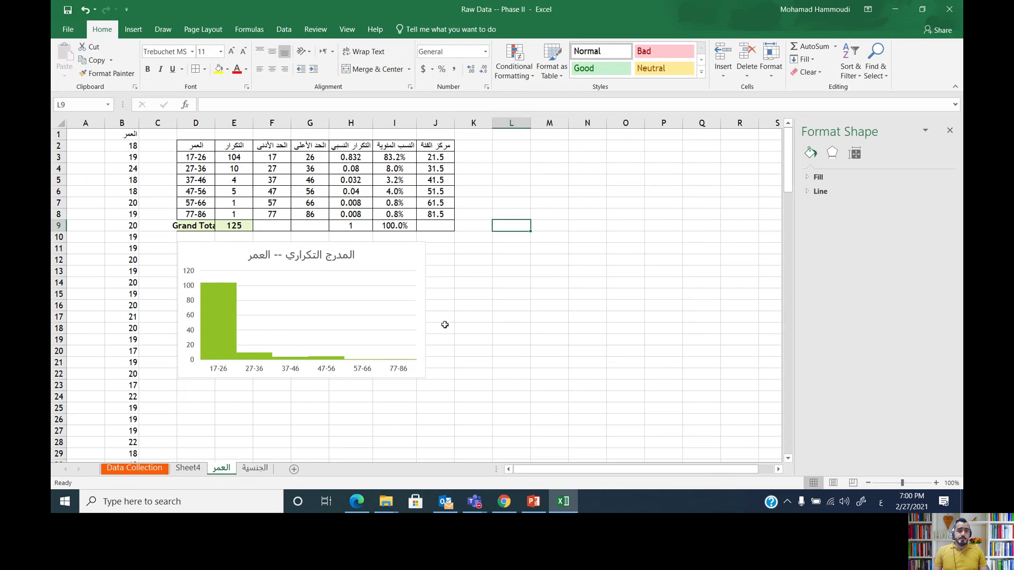
Insert a 2-D line chart of the frequencies in E3:E8, shrink it and place it beside the histogram.
left_click_drag(237, 157, 242, 215)
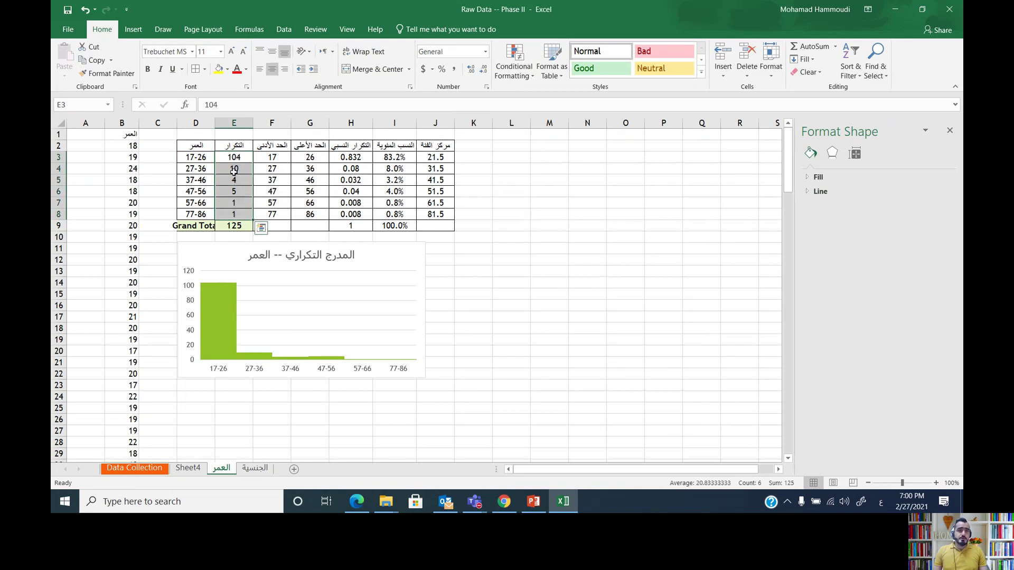
left_click(134, 33)
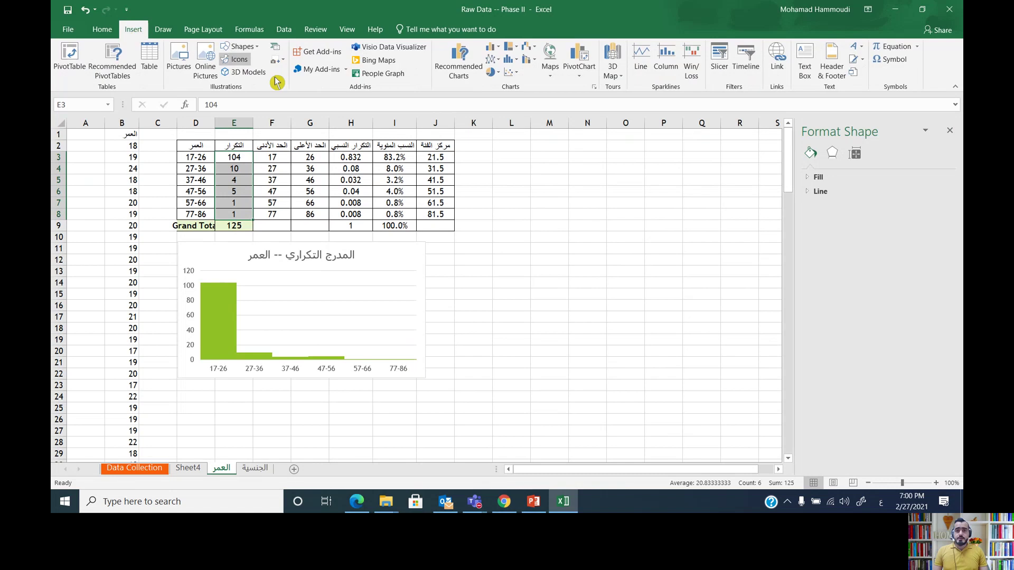
left_click(497, 60)
left_click(494, 103)
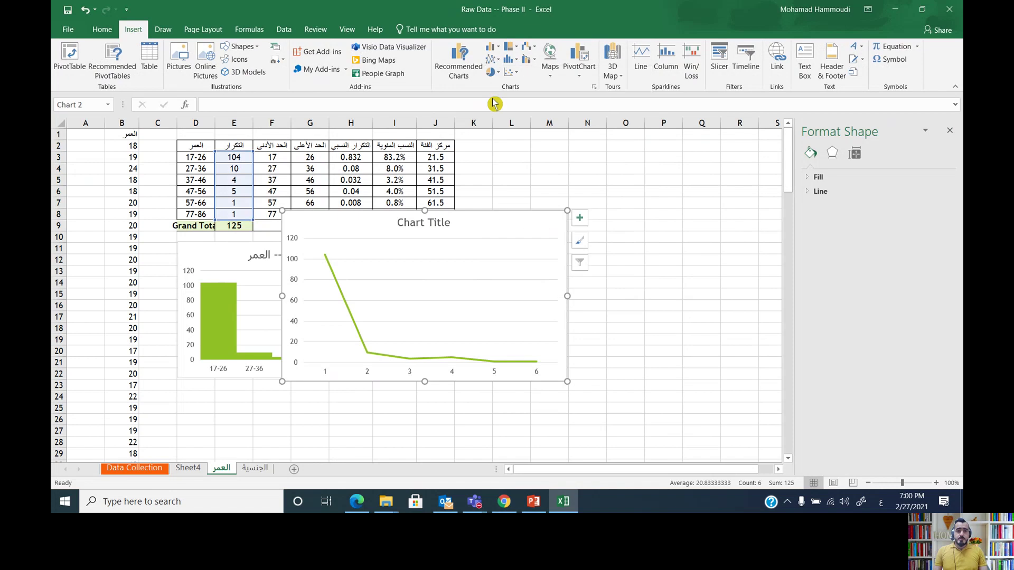
left_click_drag(280, 211, 375, 233)
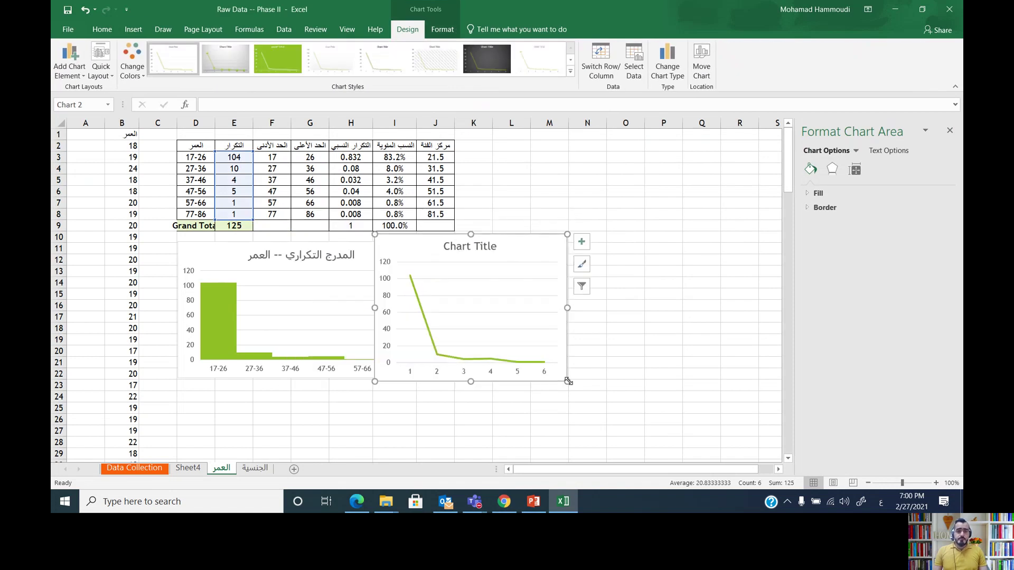
left_click_drag(567, 381, 606, 381)
left_click_drag(570, 242, 632, 243)
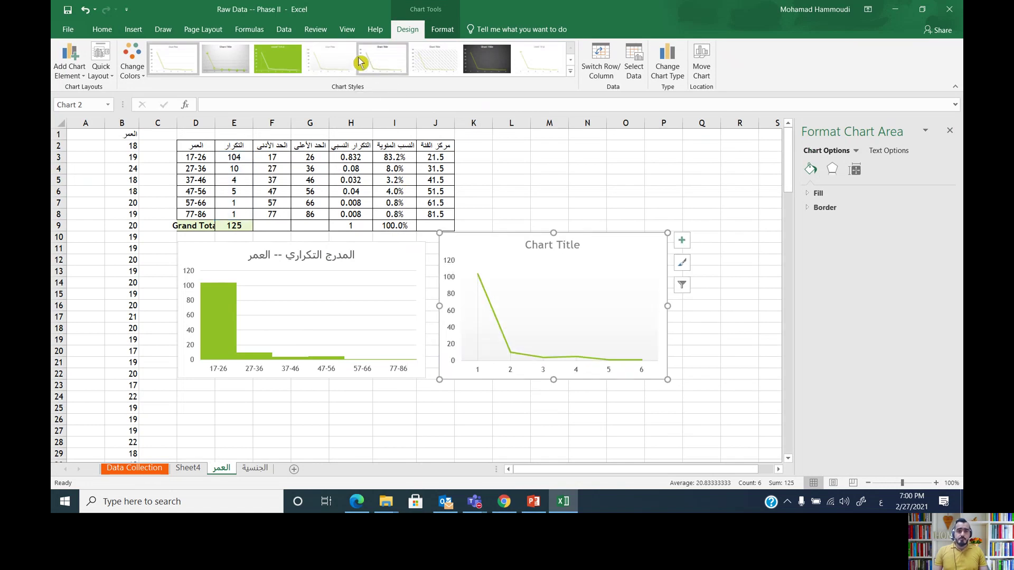
Apply the chart style with value labels and no gridlines to the line chart, and set its horizontal axis labels to the class midpoints J3:J8.
left_click(549, 68)
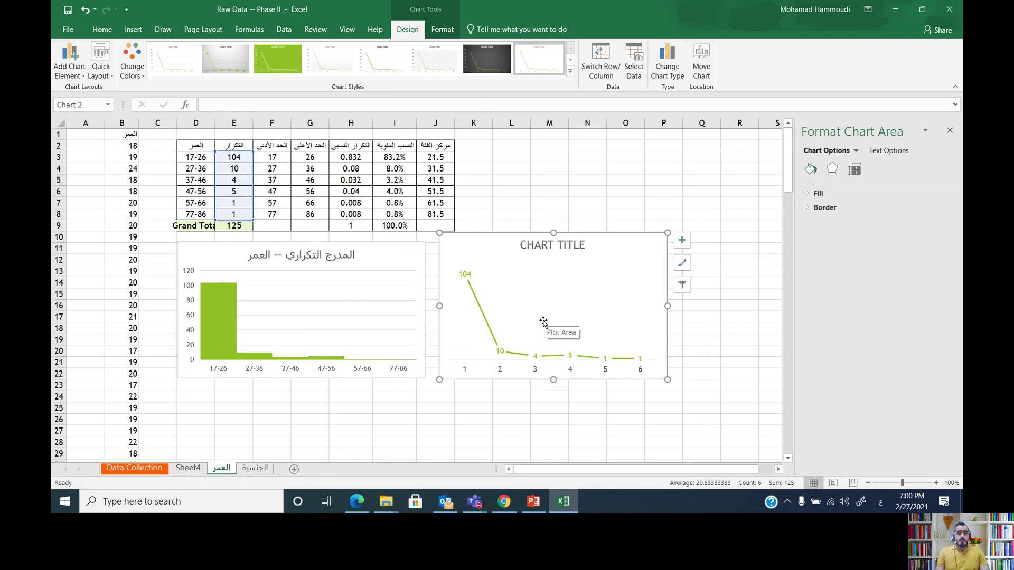
mouse_move(536, 362)
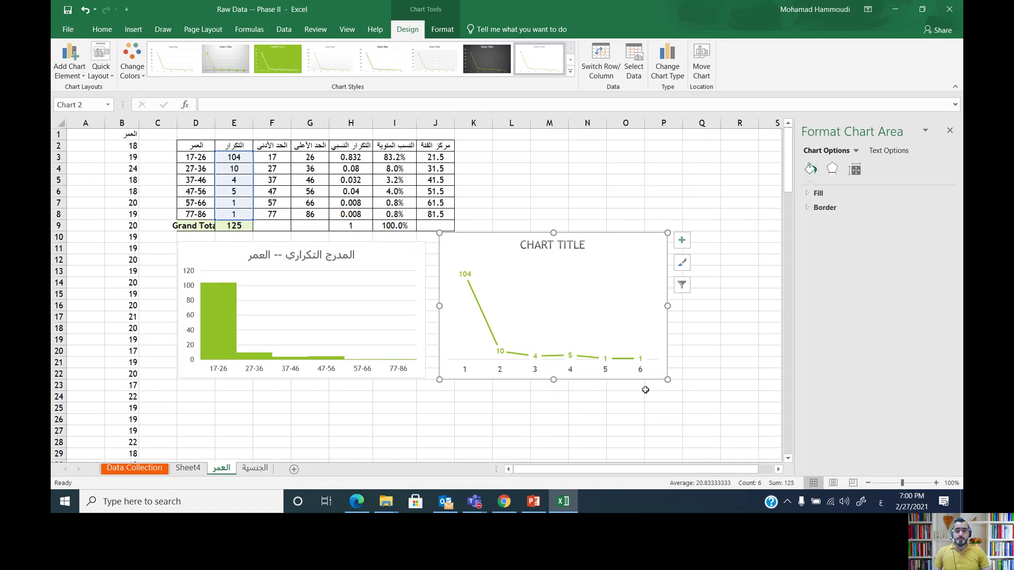
left_click(638, 65)
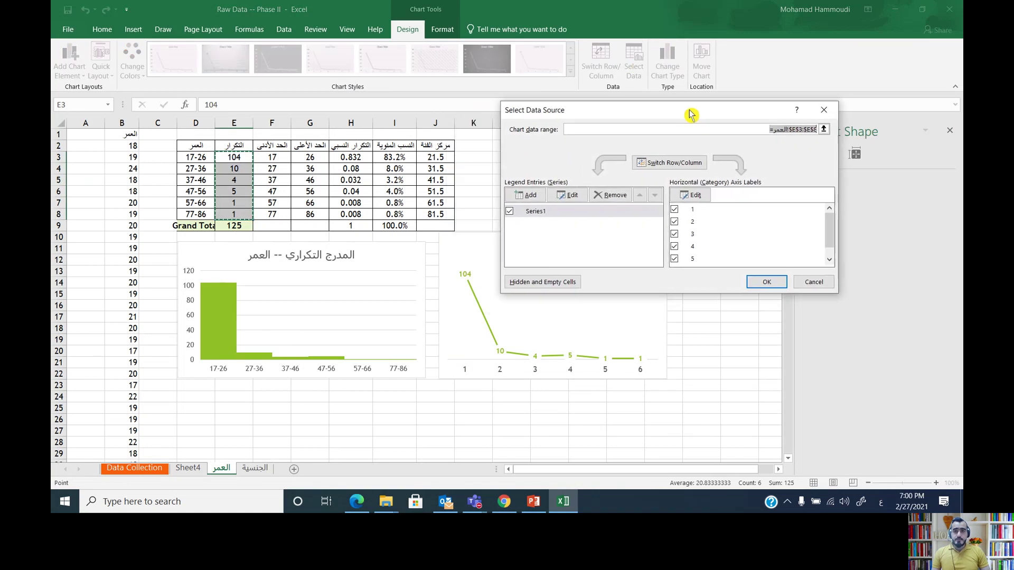
left_click(689, 197)
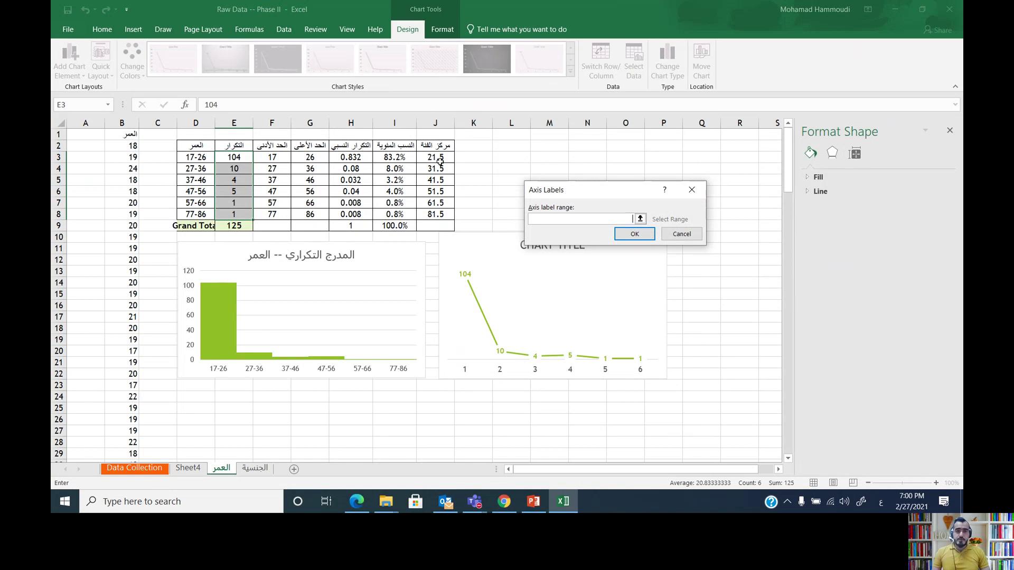
left_click_drag(437, 159, 438, 213)
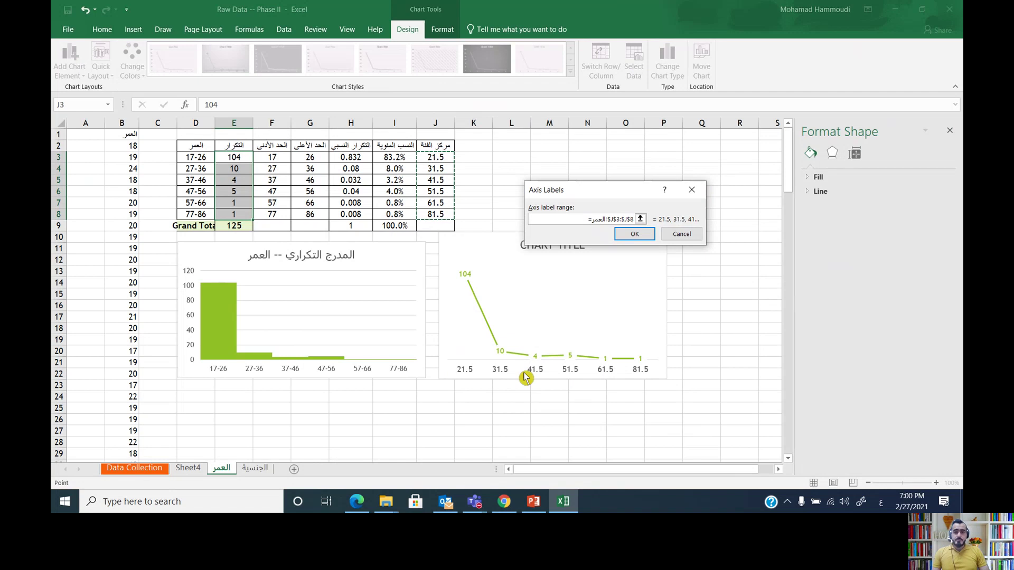
left_click(637, 234)
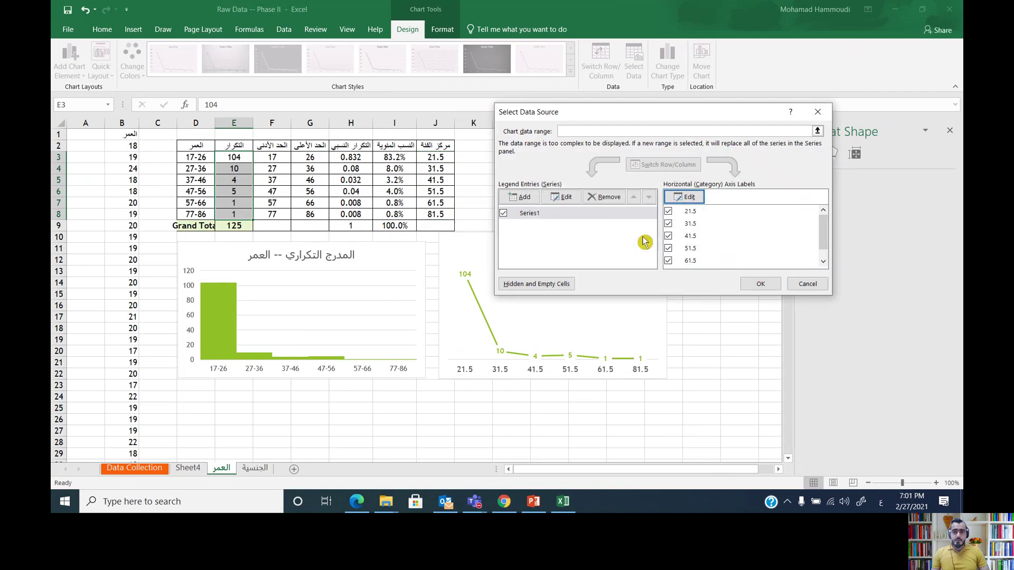
left_click(750, 283)
Replace the line chart's title with "المضلع التكراري -- العمر" and close the formatting pane.
left_click(580, 246)
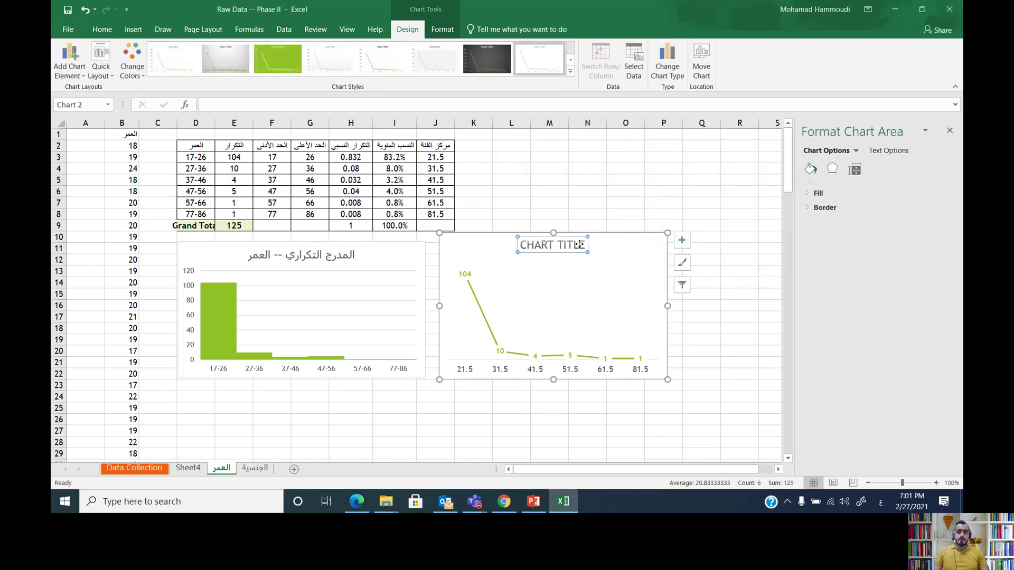
left_click_drag(583, 248, 515, 247)
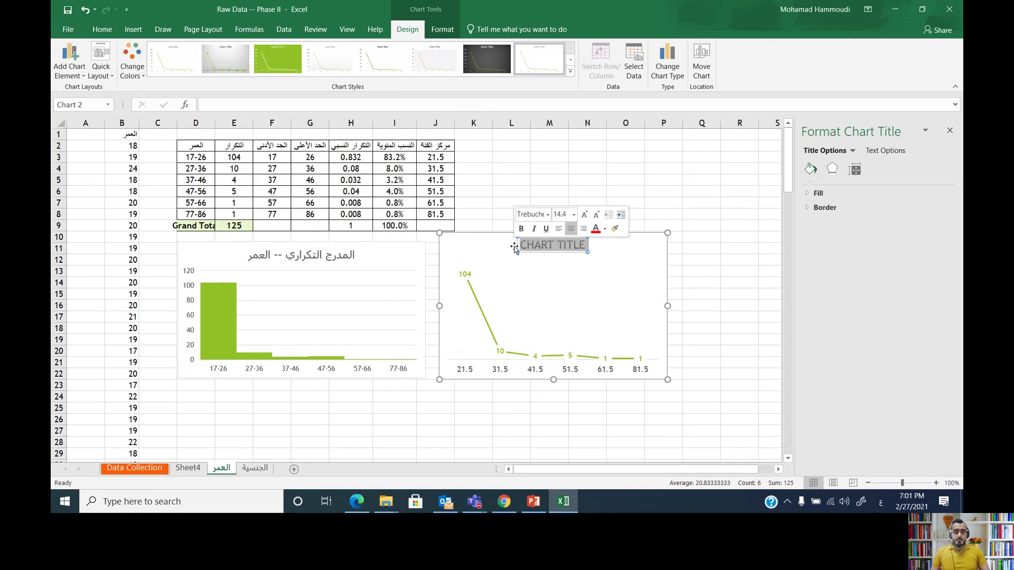
key("Delete")
type("الم")
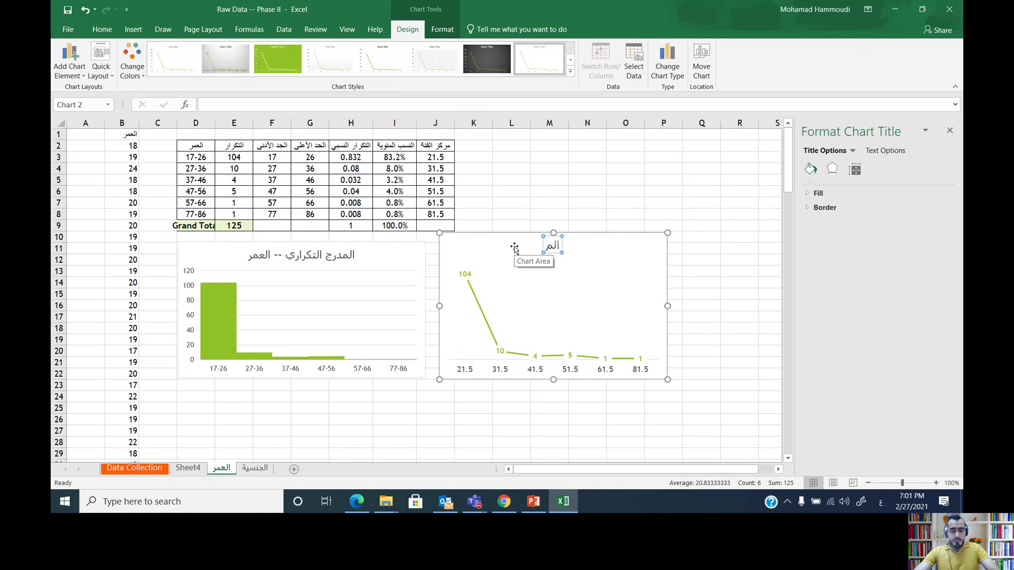
type("ضلع")
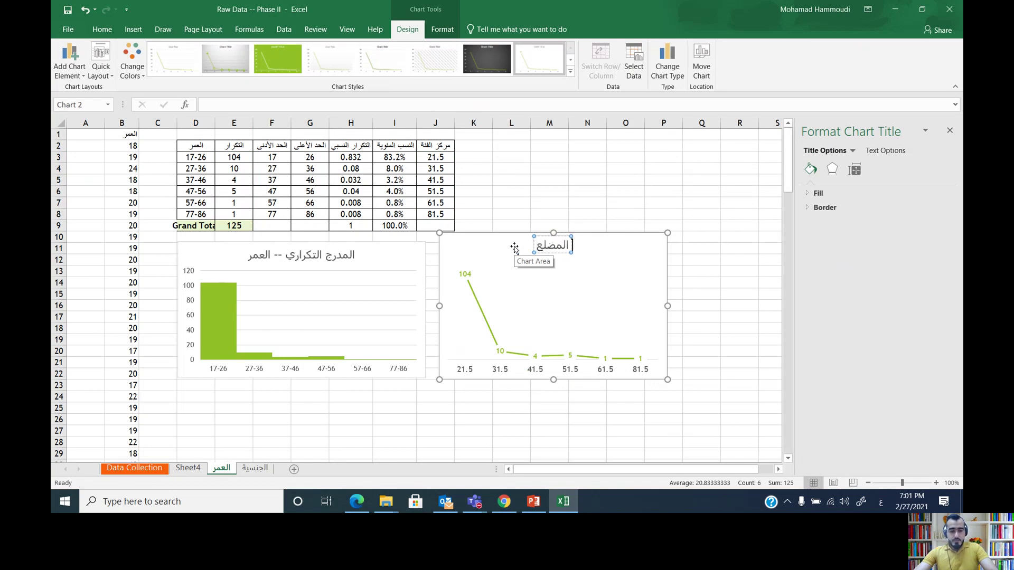
type(" التكراري")
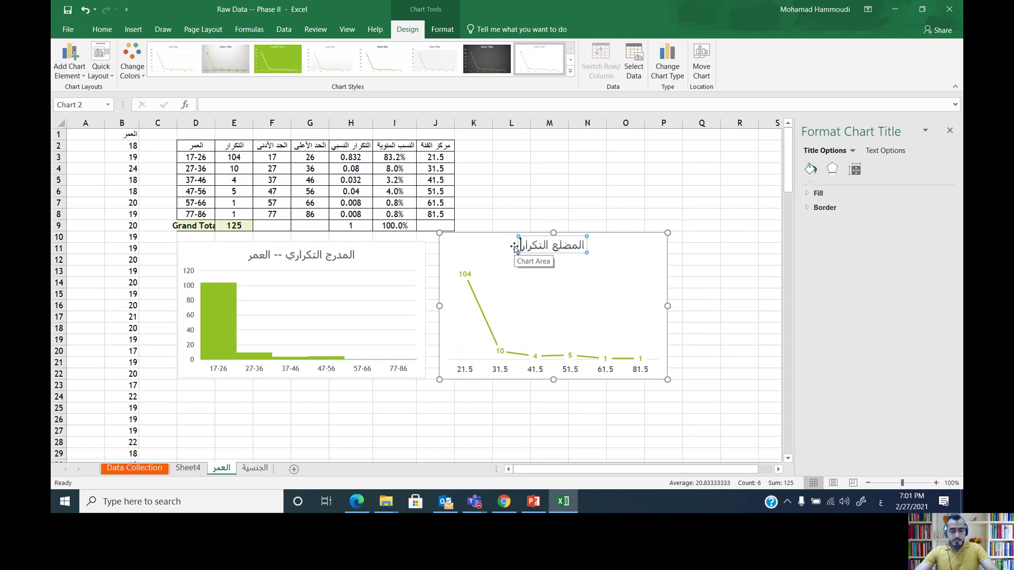
type(" -- ال")
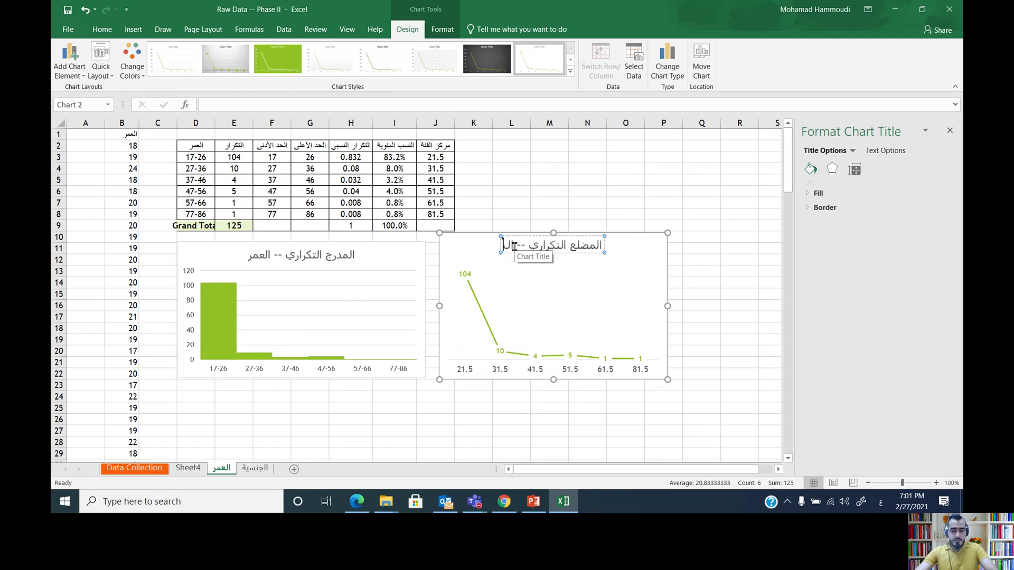
type("عمر")
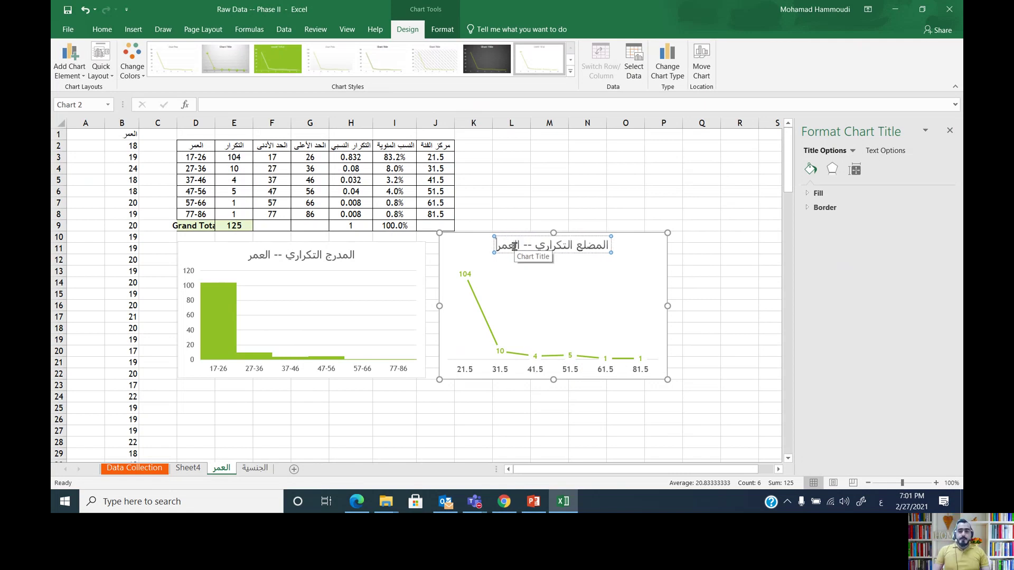
left_click_drag(701, 157, 741, 157)
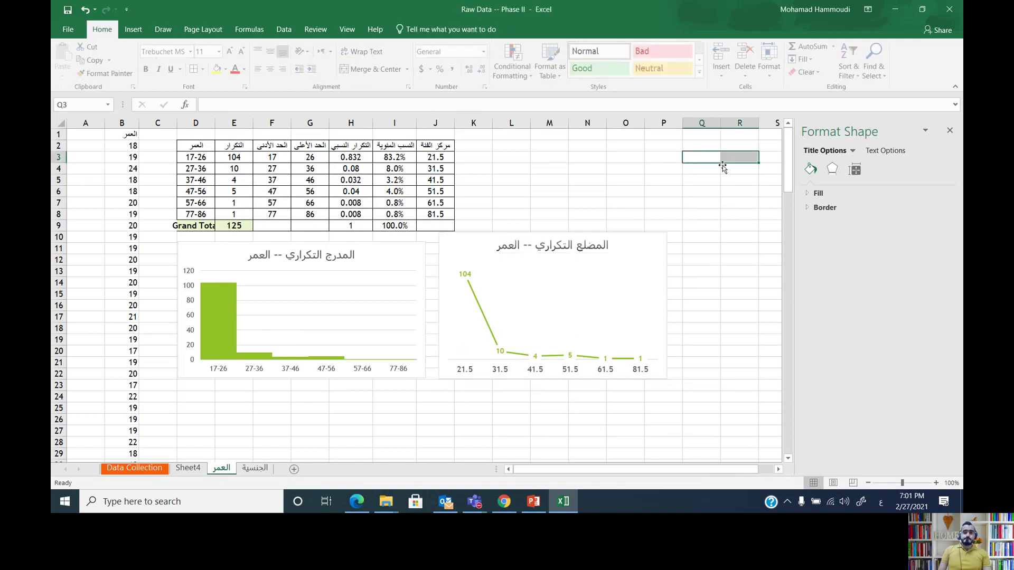
left_click(949, 131)
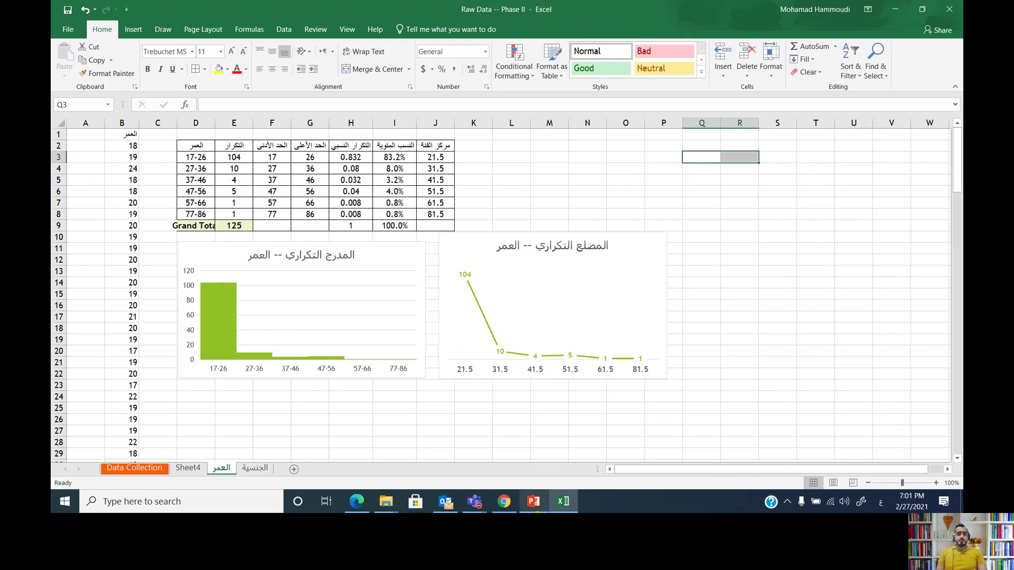
Switch to PowerPoint to review the remaining phase-two requirements after the frequency polygon, and return to the Excel workbook.
mouse_move(533, 501)
left_click(546, 437)
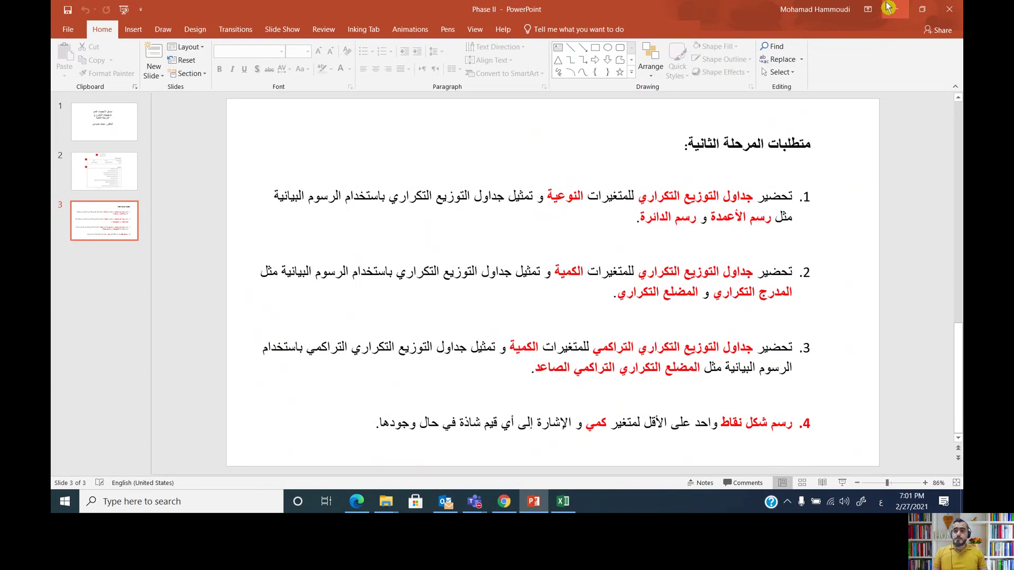
key("alt+Tab")
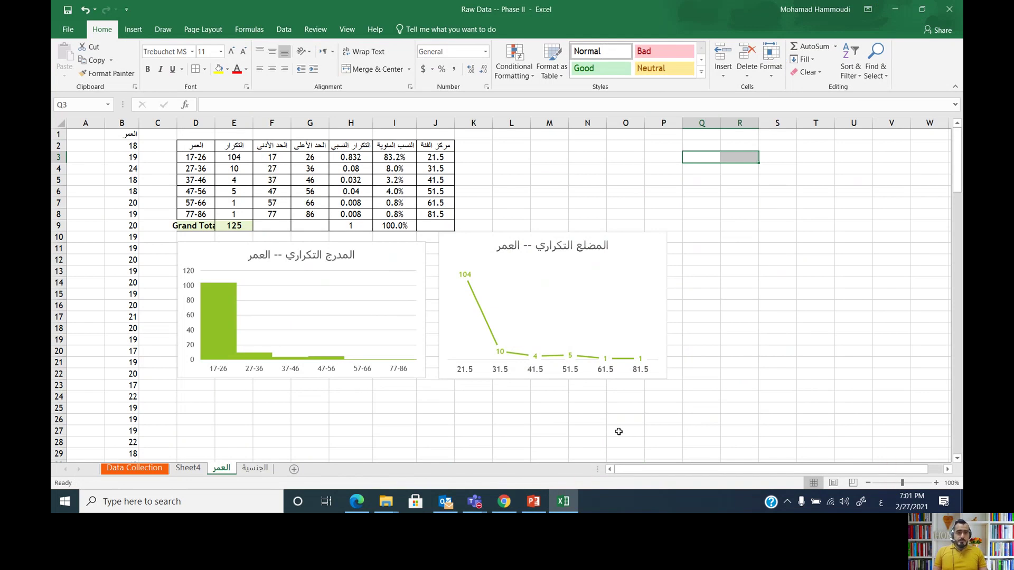
Set the age worksheet's zoom to 90% with the frequency table and both charts in view.
left_click(874, 483)
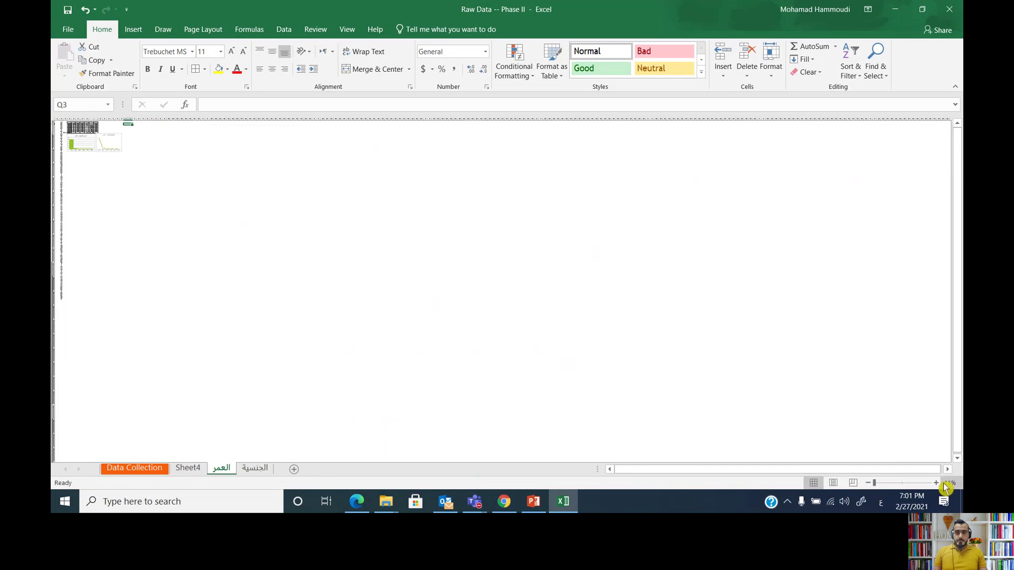
left_click(934, 488)
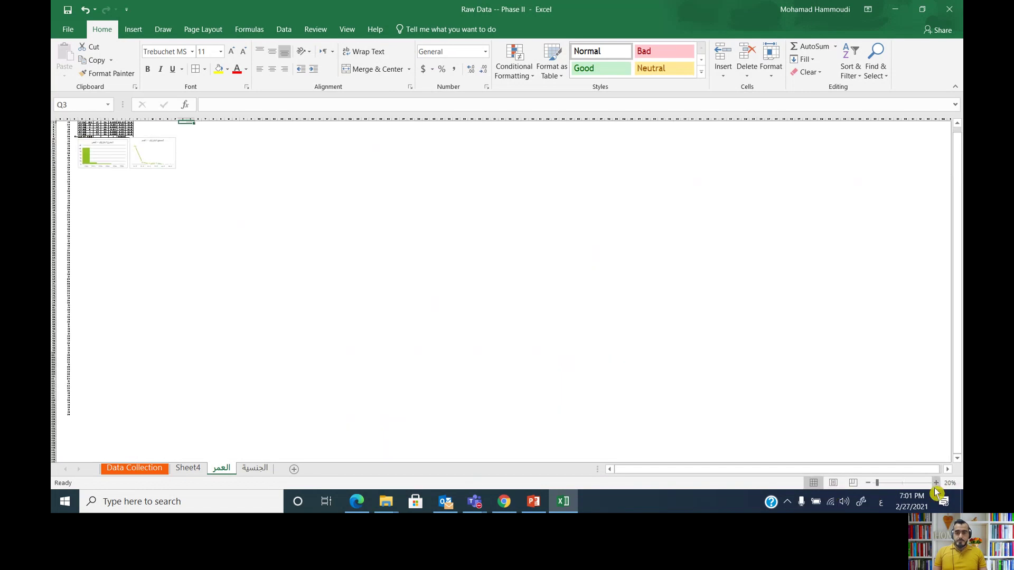
left_click(934, 489)
left_click(934, 488)
left_click(934, 488)
left_click(933, 488)
left_click(934, 488)
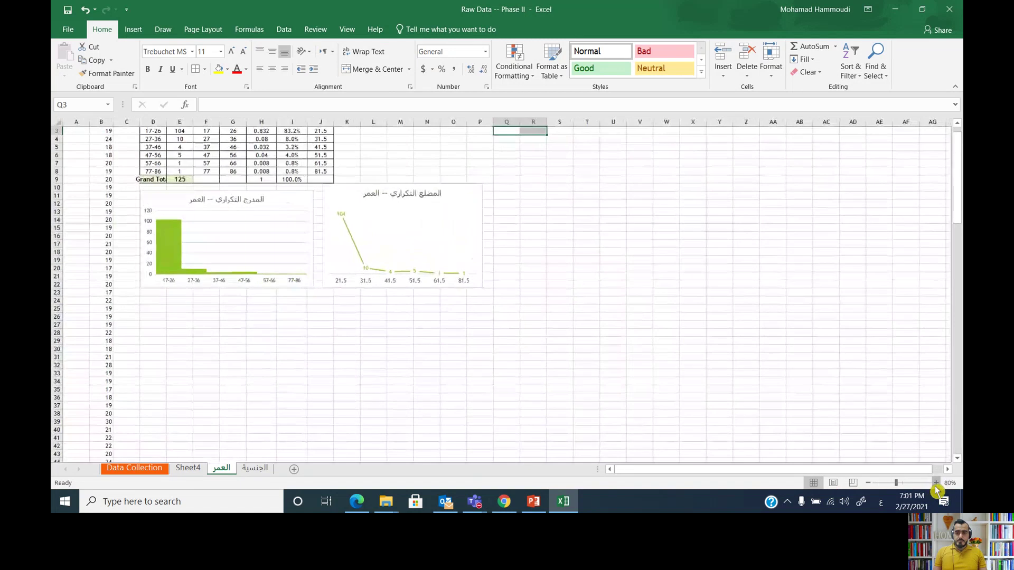
left_click(934, 488)
left_click(933, 488)
scroll(562, 357, "up", 1)
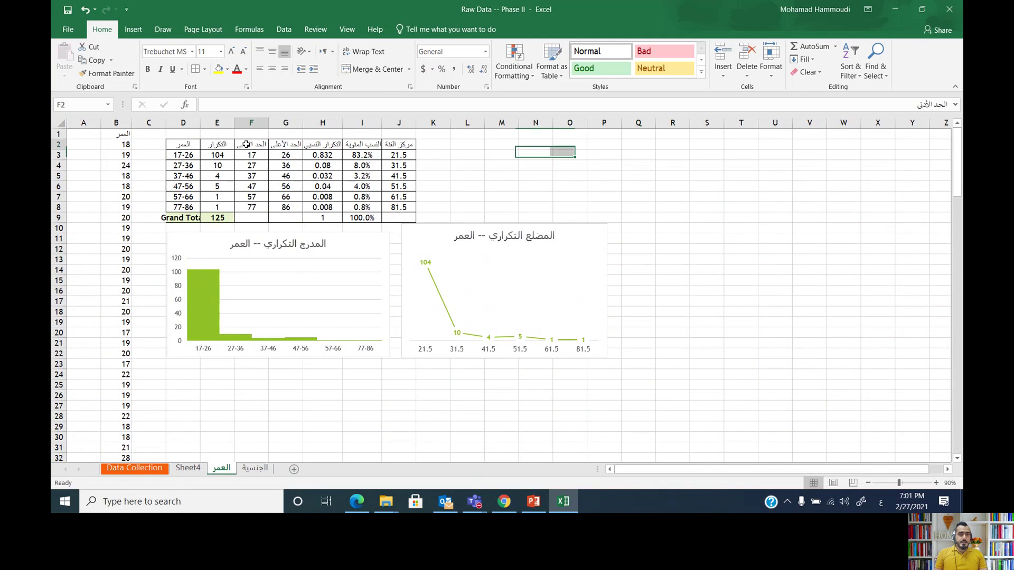
Copy the lower and upper class limits with their headers from F2:G8 to a new table starting at D25.
left_click_drag(241, 146, 275, 207)
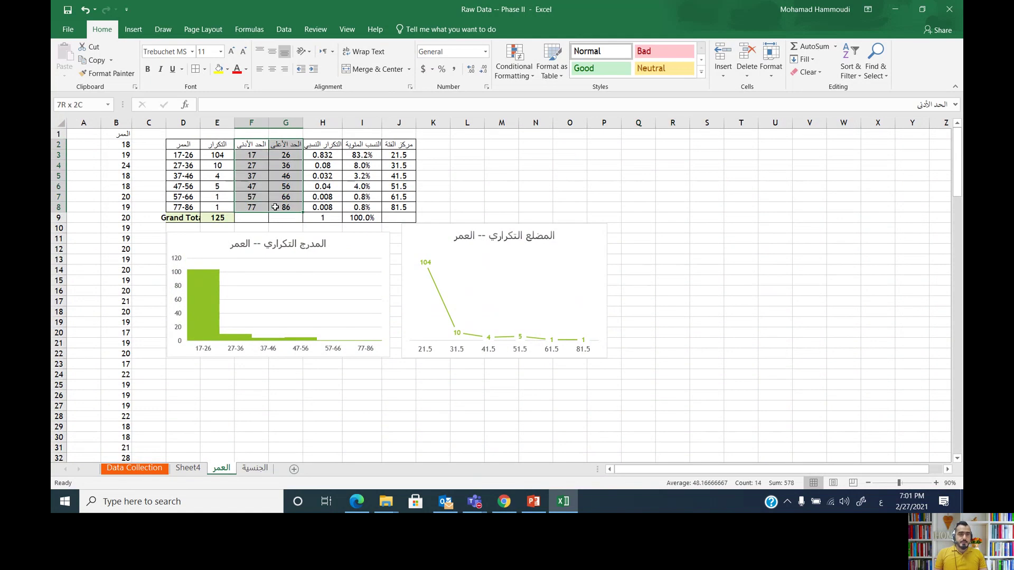
key("ctrl+c")
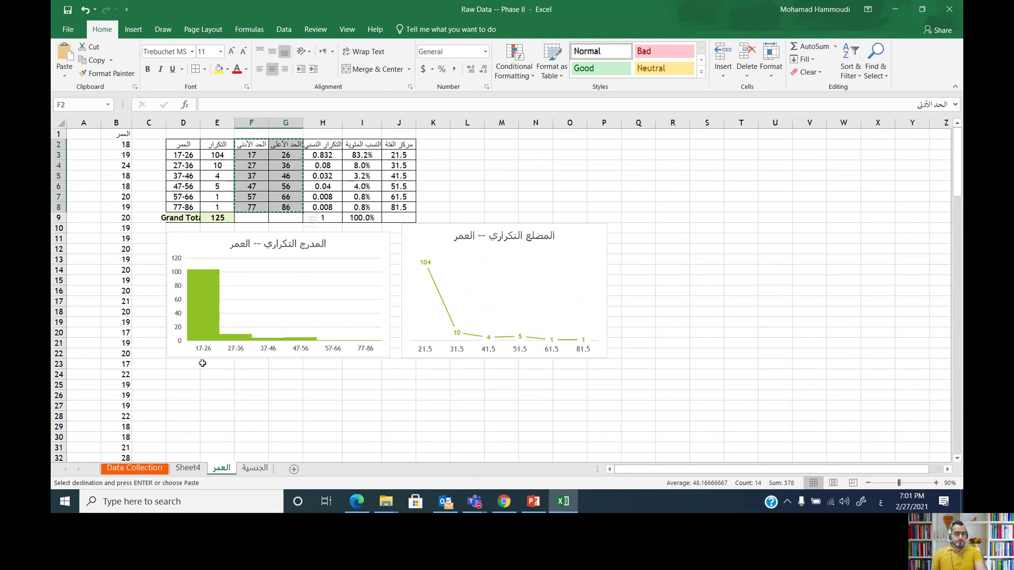
left_click(185, 385)
key("ctrl+v")
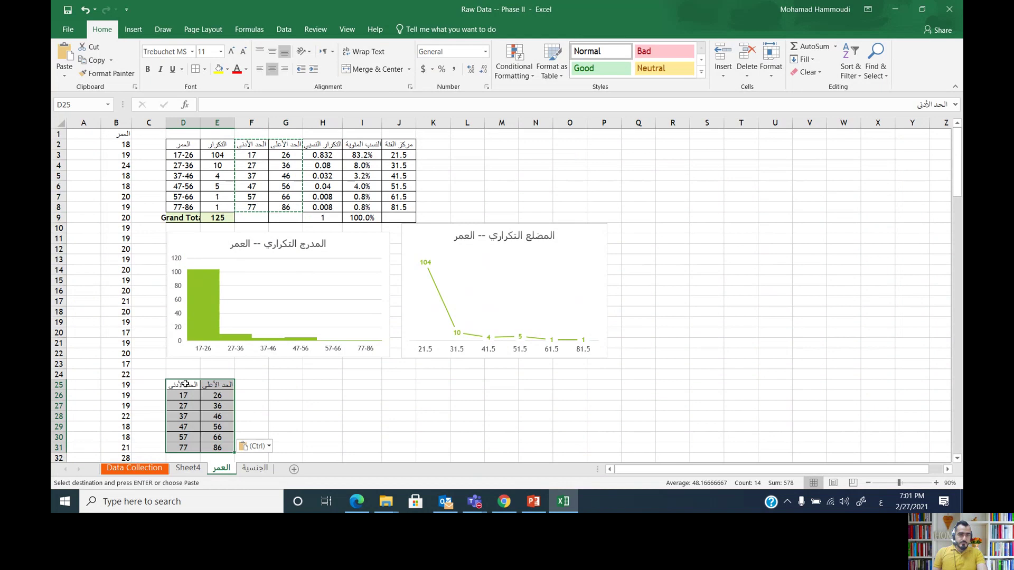
left_click(286, 374)
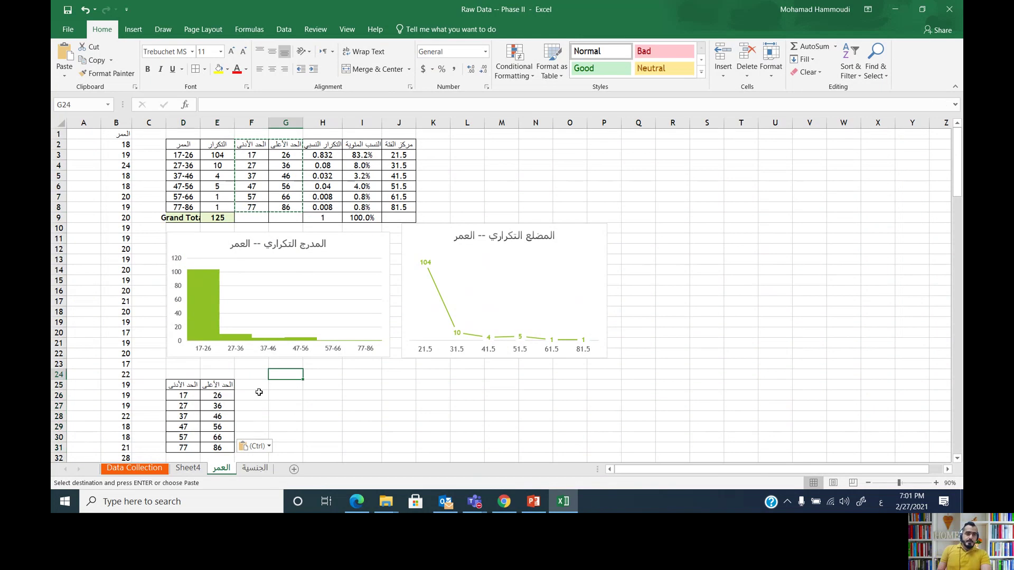
Enter the headers "الحد الأدنى الفعلي" in F25 and "الحد الأعلى الفعلي" in G25 of the new table.
left_click(259, 385)
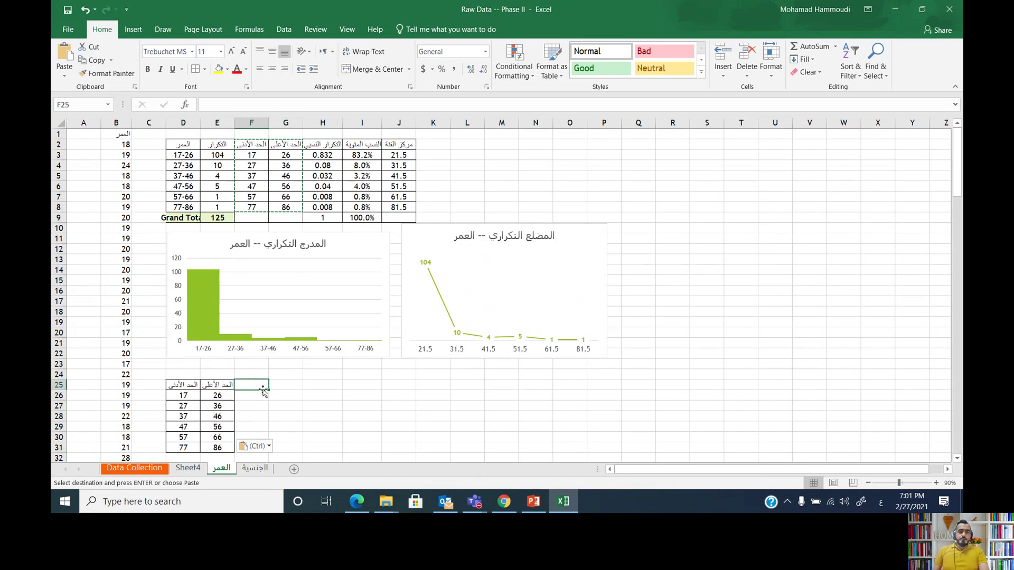
type("الحد الأ")
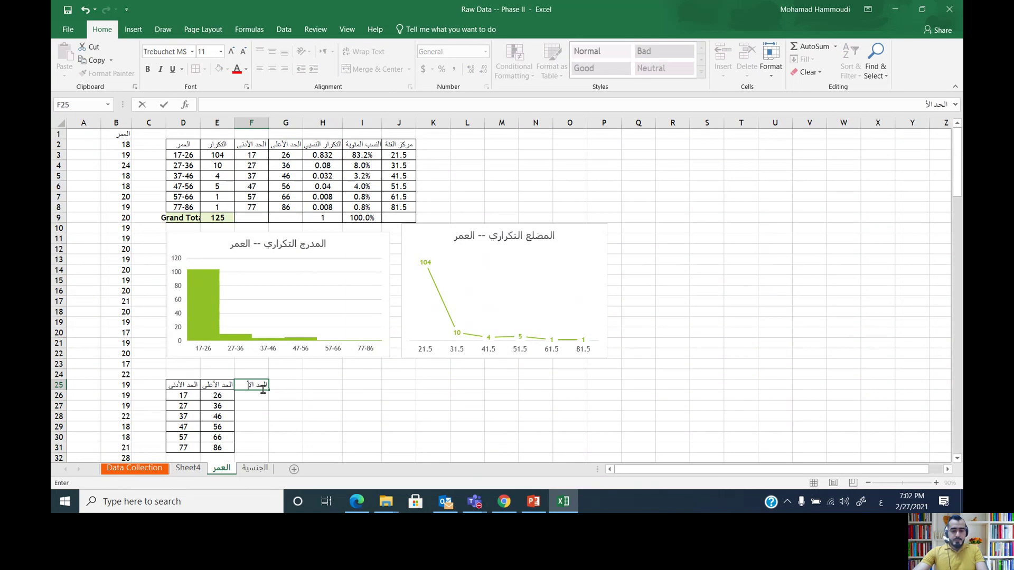
type("دنى")
key("Tab")
type("الحد")
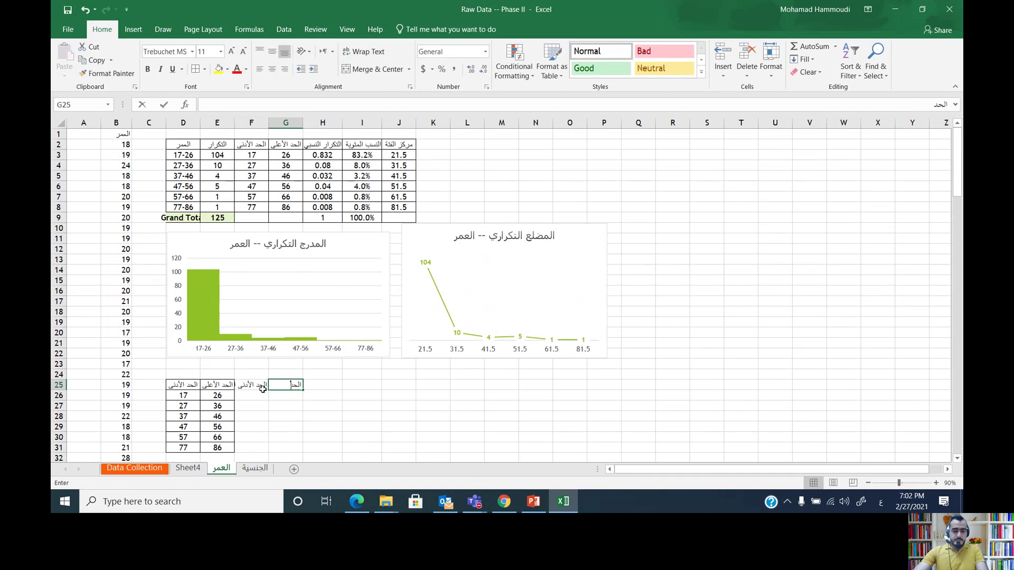
type(" الأعلى الفعل")
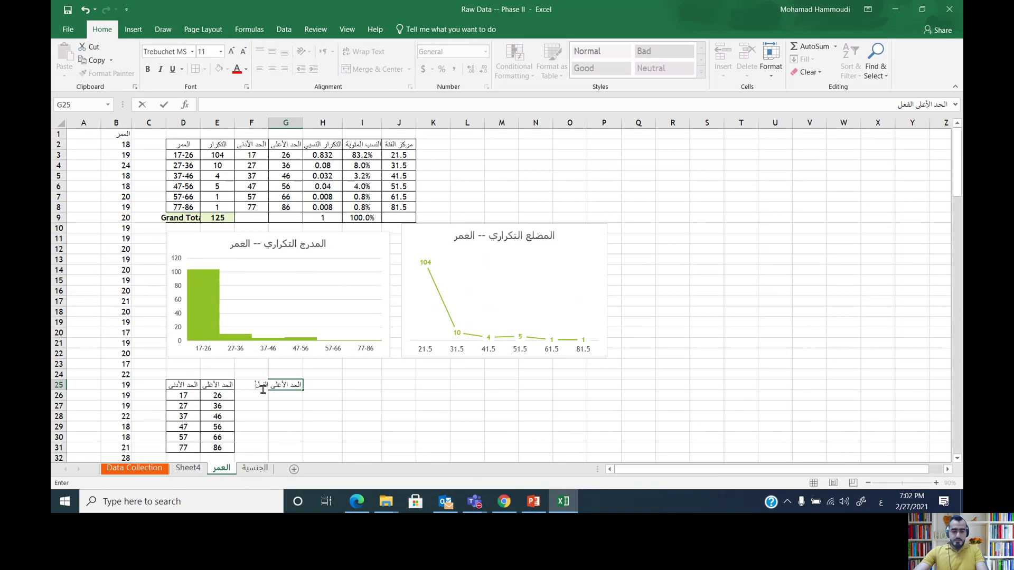
type("ي")
key("Tab")
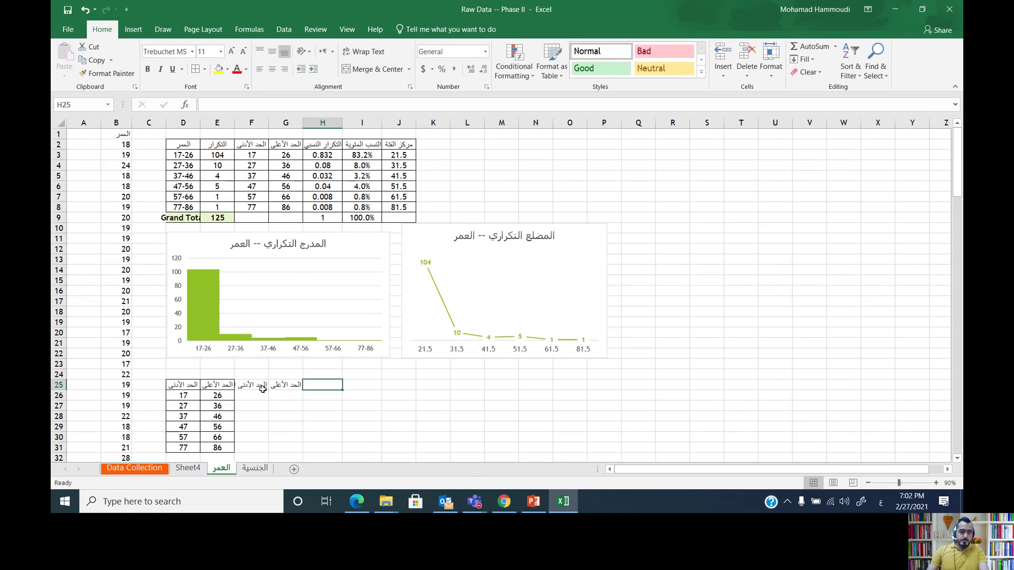
Enter the headers "التكرار التراكمي" in H25, "التكرار التراكمي النسبي" in I25 and "النسب المئوية" in J25.
type("التكرار")
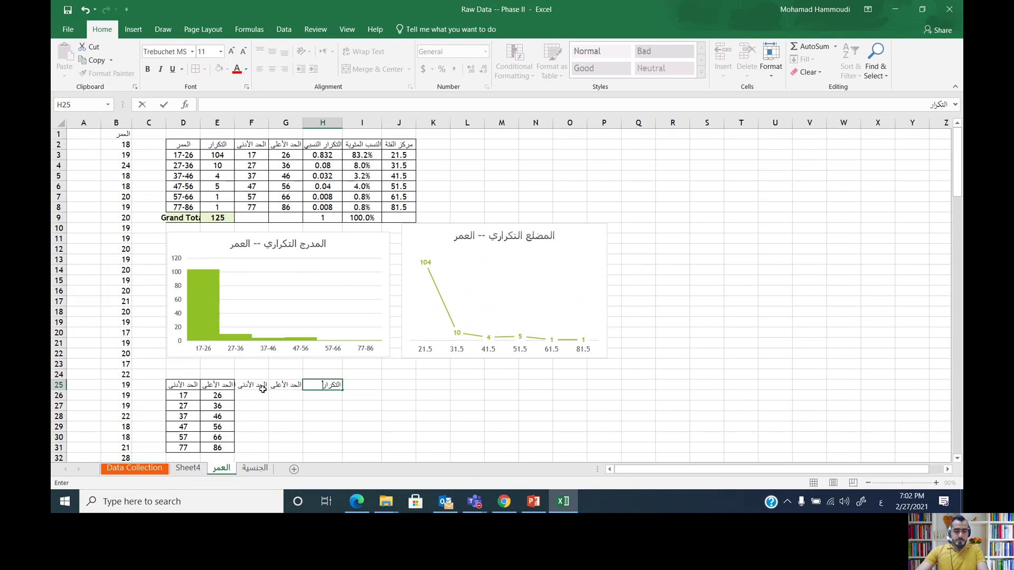
type(" التراكمي")
key("Tab")
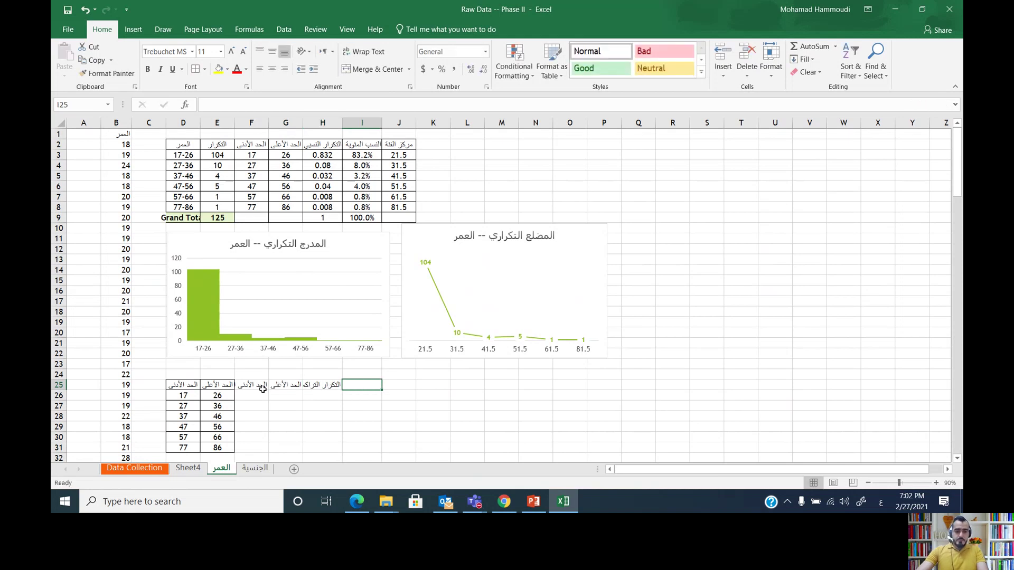
type("التكرار")
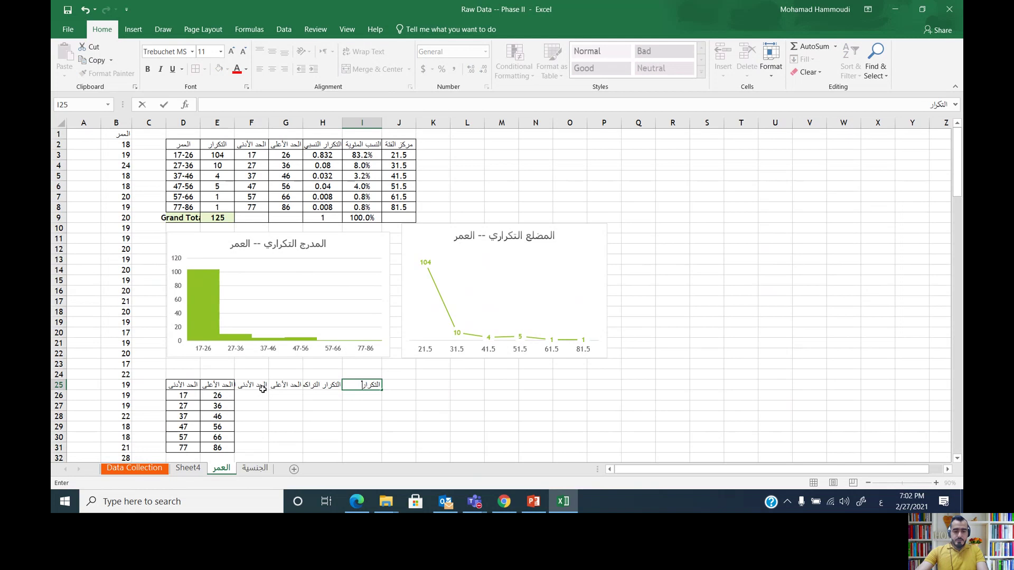
type(" التراك")
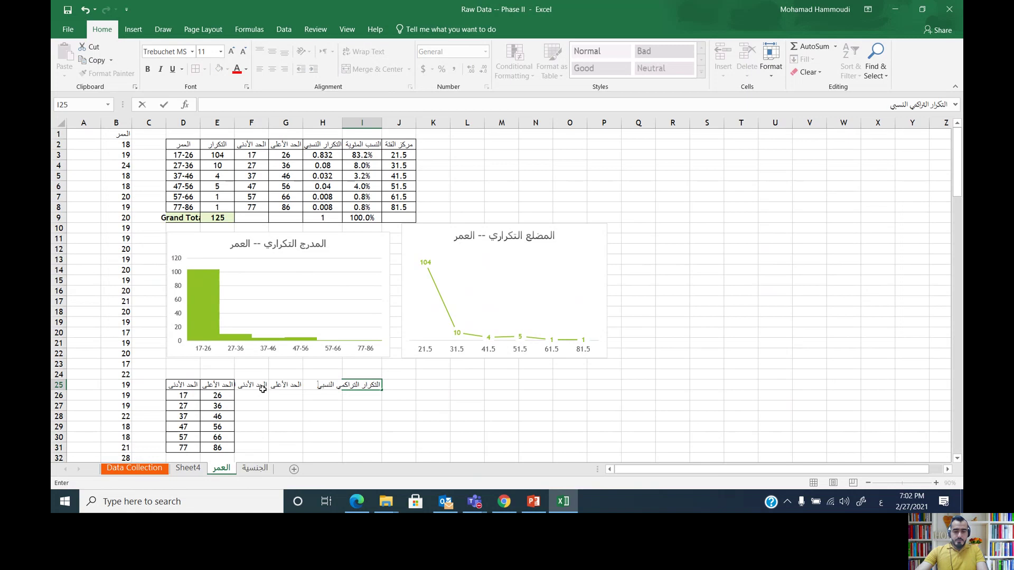
key("Tab")
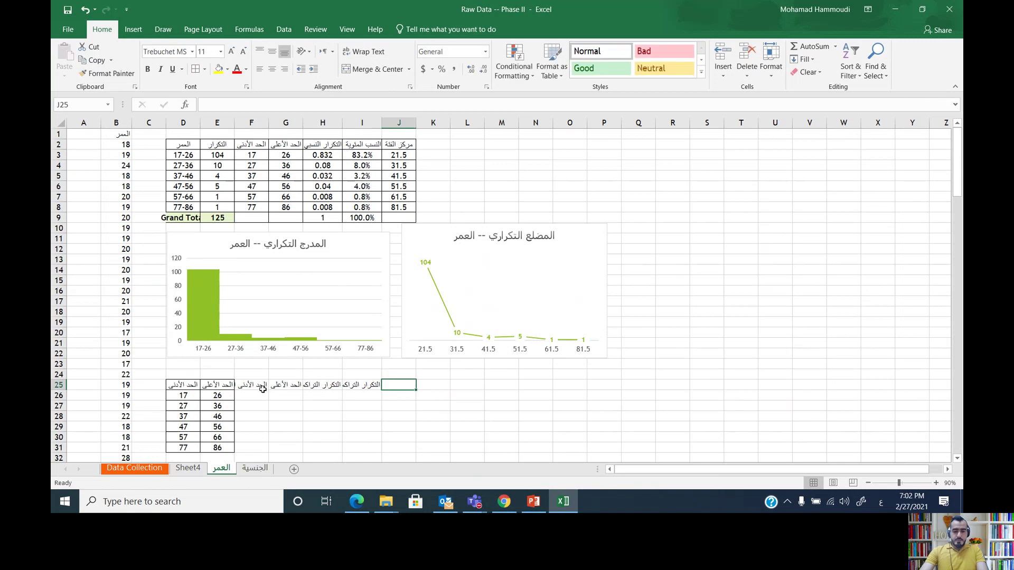
type("النسب الم")
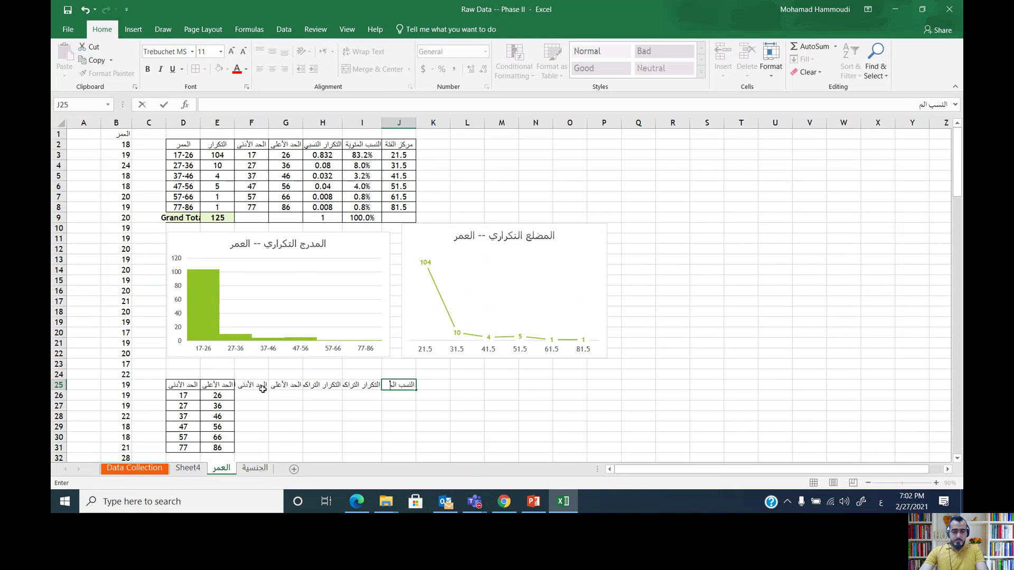
type("ئوية")
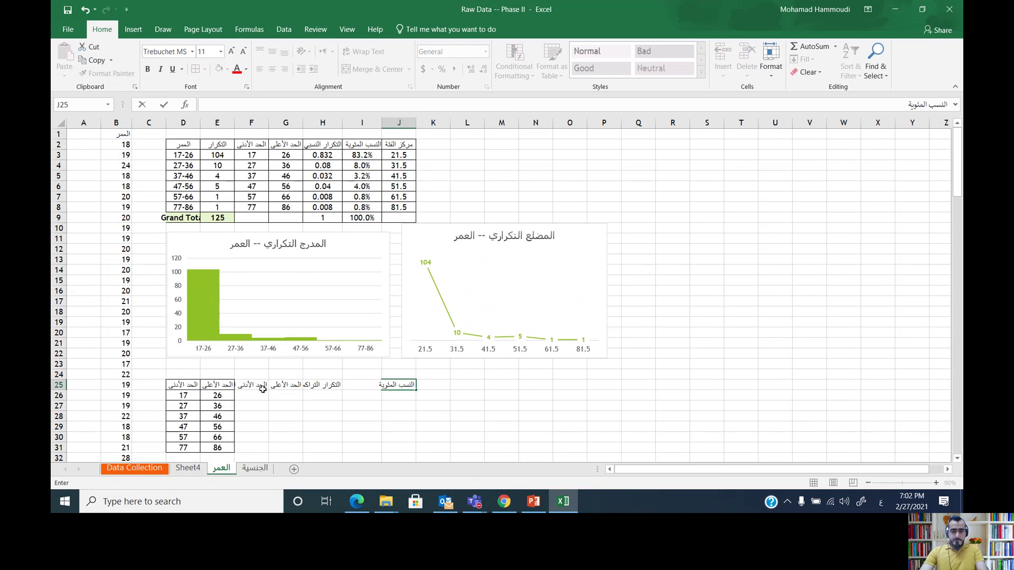
key("Return")
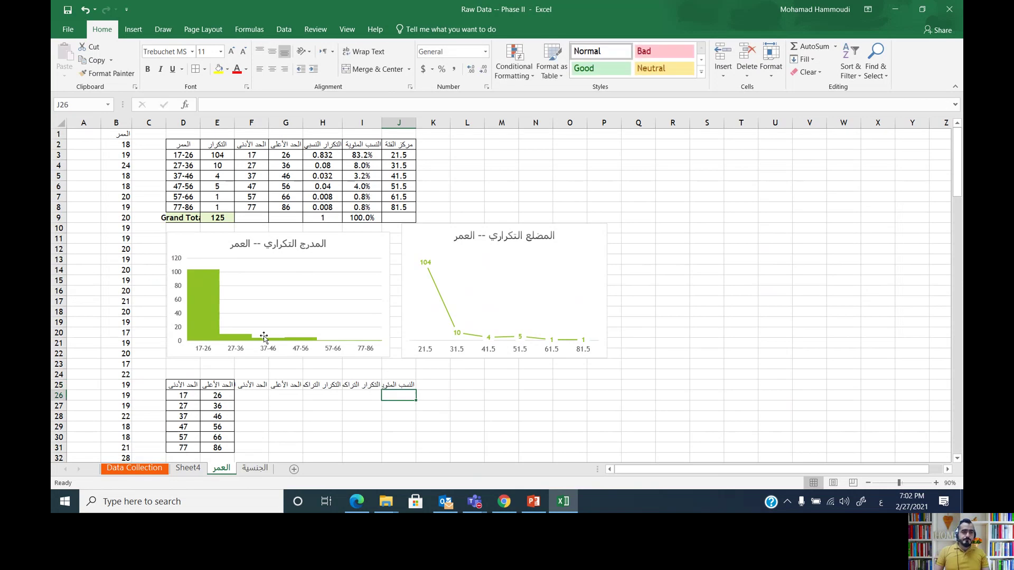
Autofit the widths of columns F through J to the new table's headers.
double_click(269, 122)
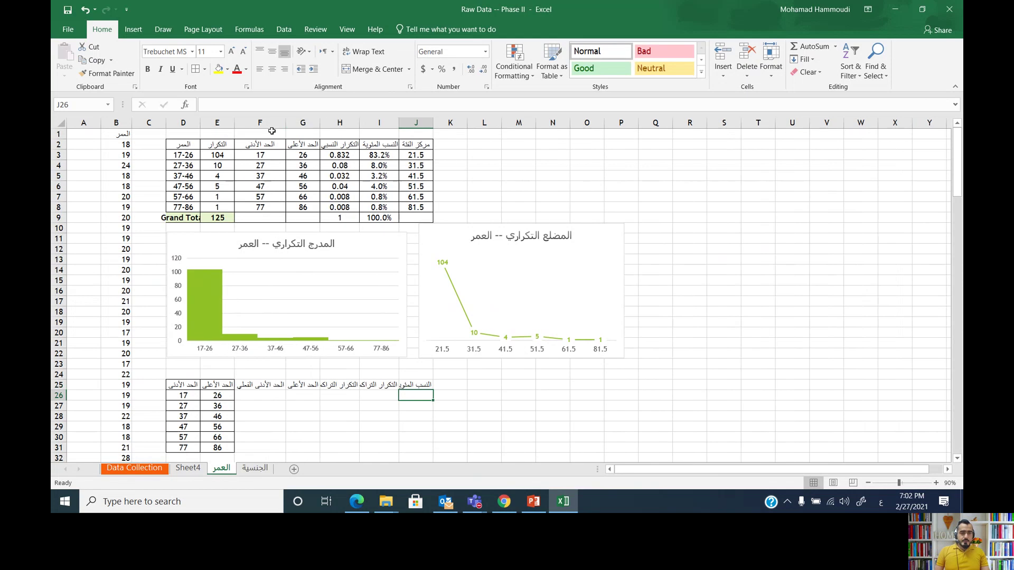
double_click(320, 124)
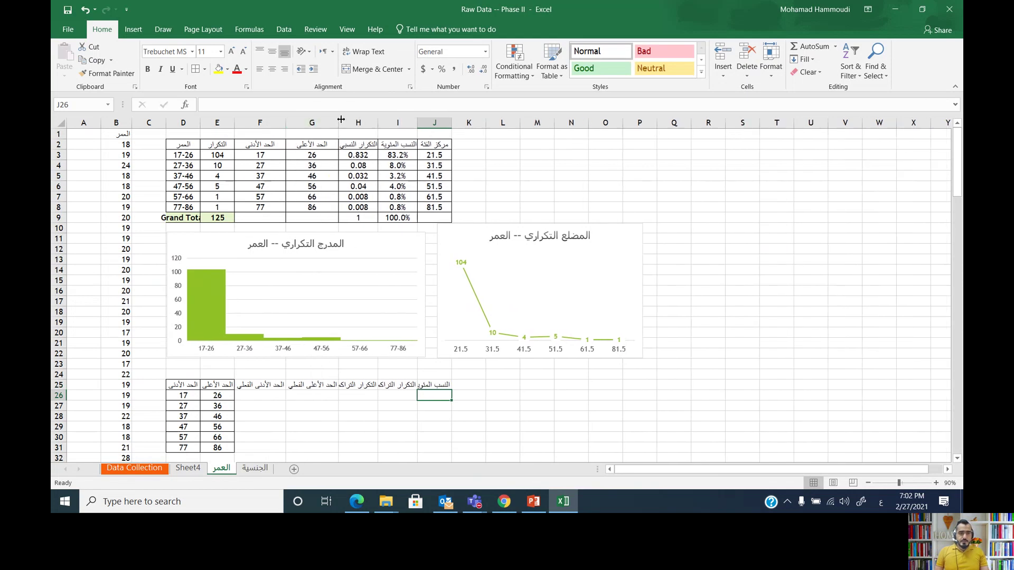
left_click(376, 133)
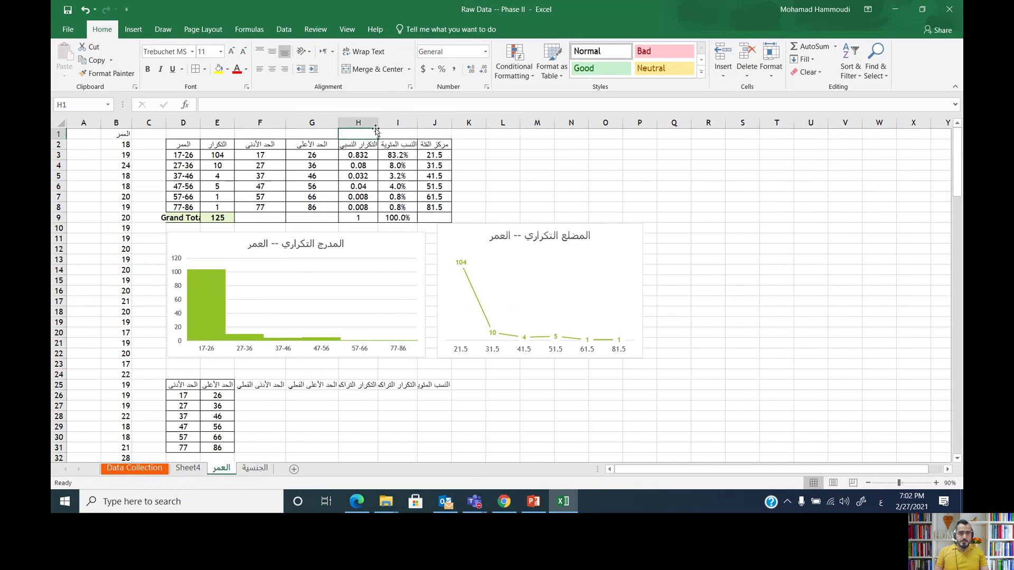
double_click(378, 123)
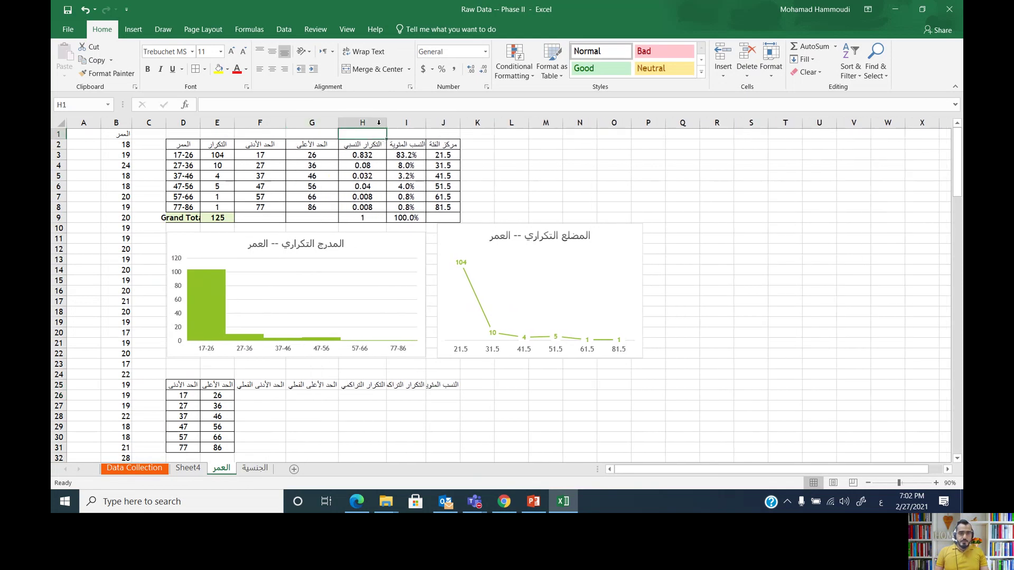
double_click(421, 122)
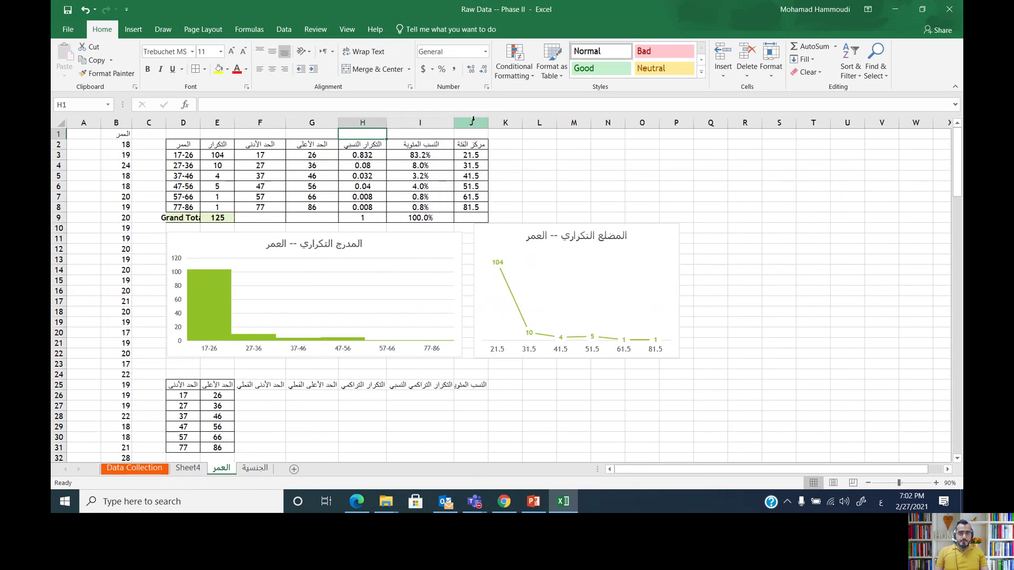
double_click(488, 122)
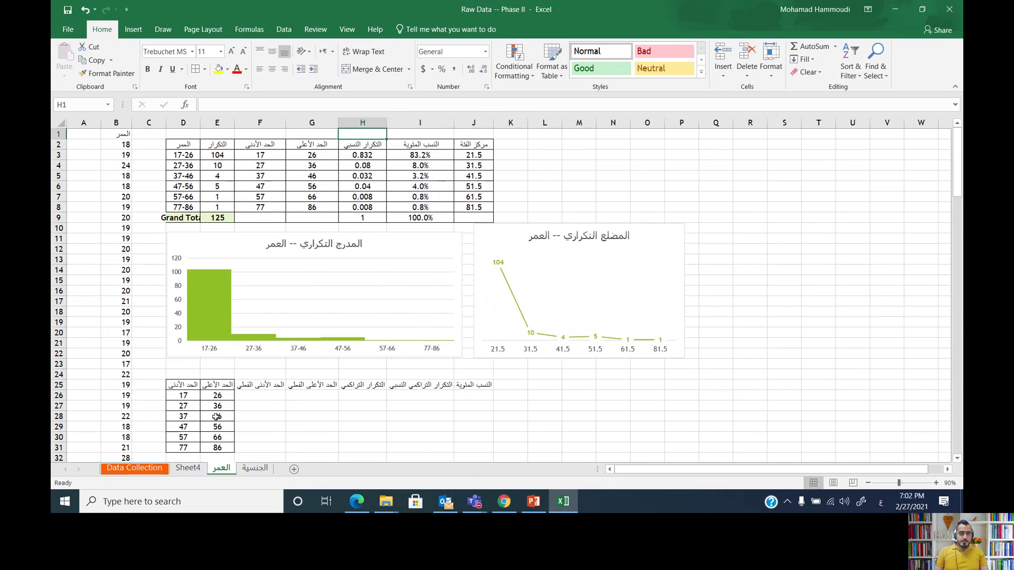
Calculate the actual lower limits with =D26-0.5 in F26 and fill the formula down to F31.
left_click(257, 399)
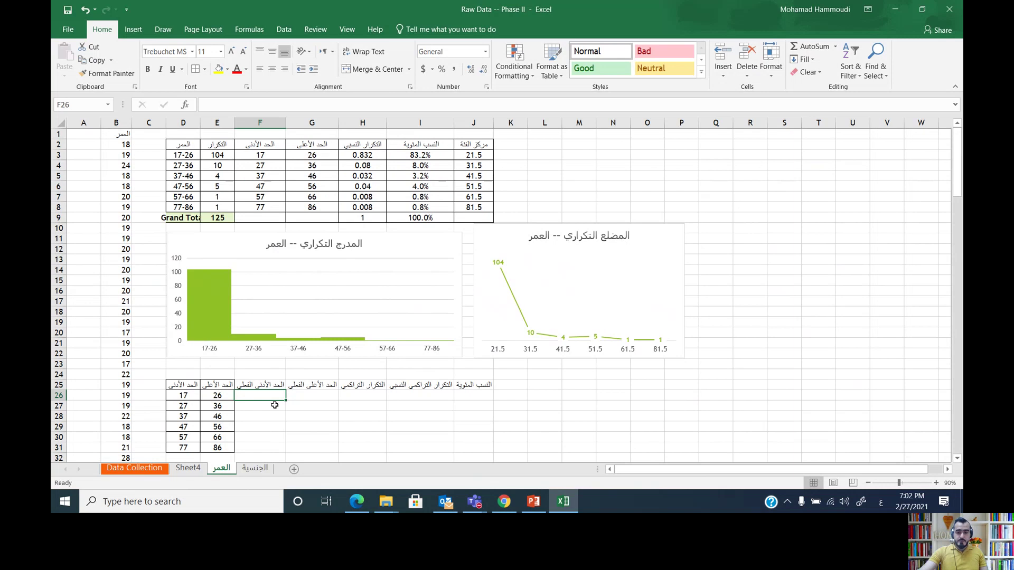
type("=")
left_click(185, 395)
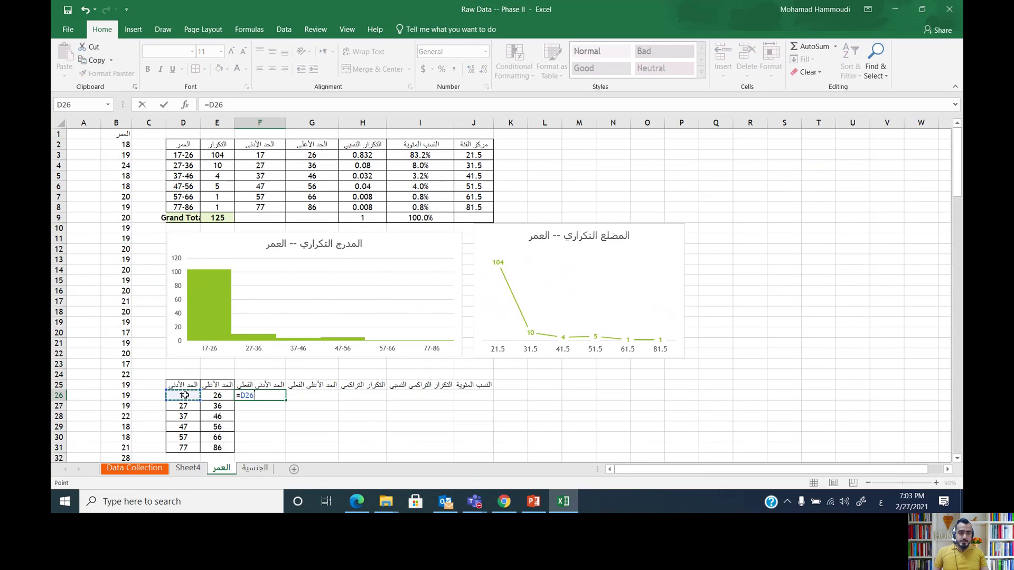
type("-0.5")
key("Return")
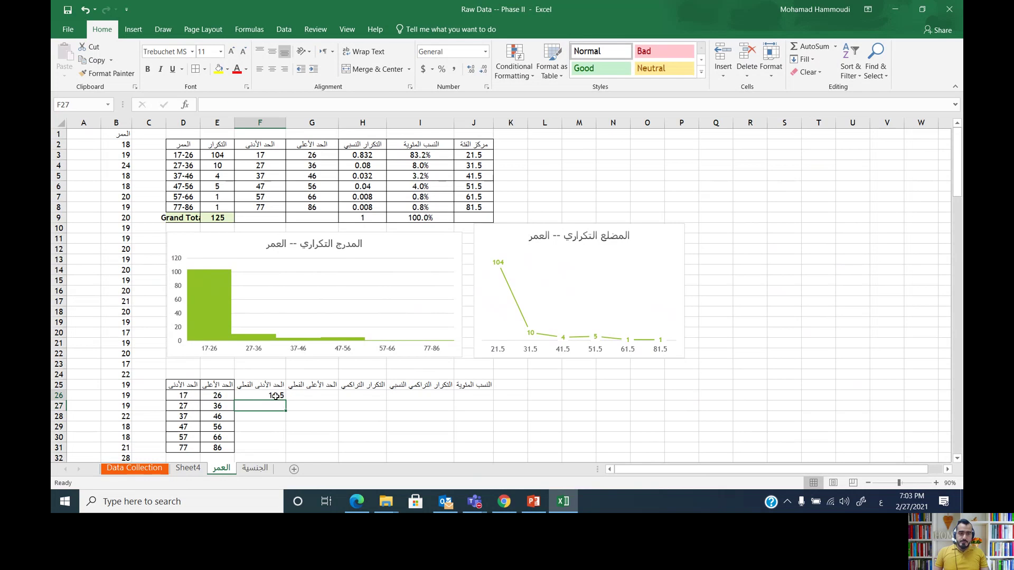
left_click(283, 397)
left_click_drag(286, 399, 286, 450)
Calculate the actual upper limits with =E26+0.5 in G26 and fill the formula down to G31.
left_click(308, 395)
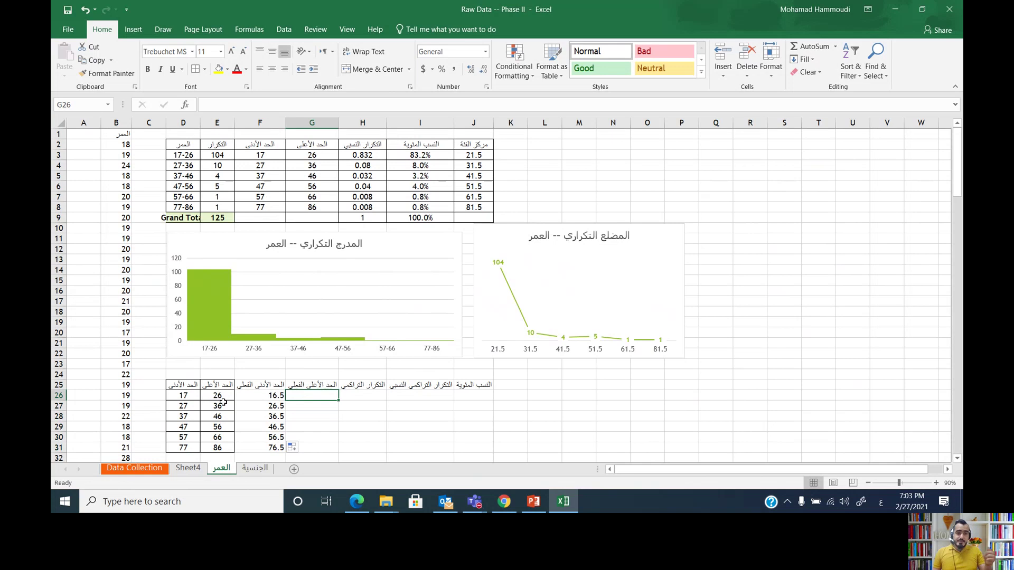
type("=")
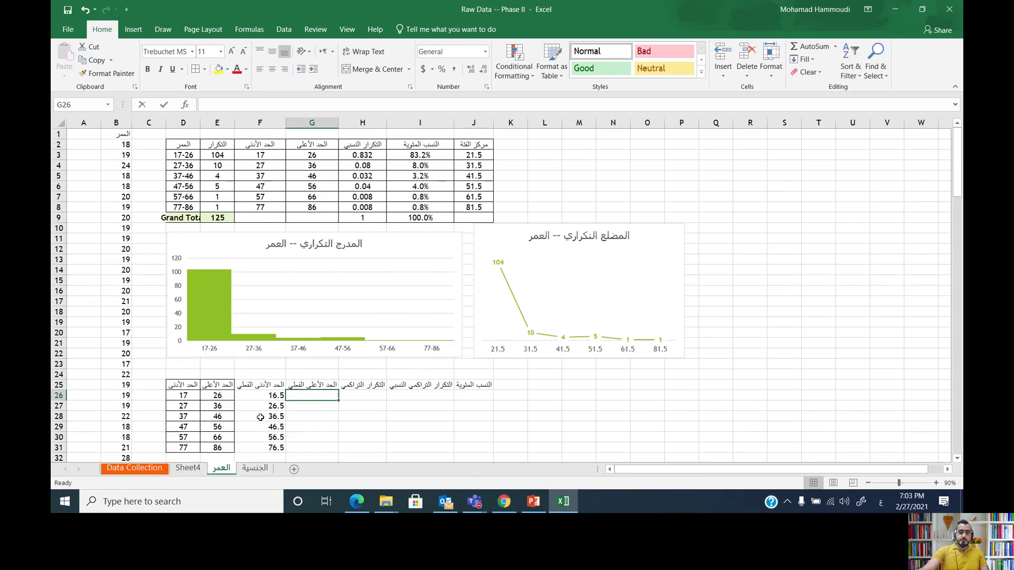
left_click(214, 394)
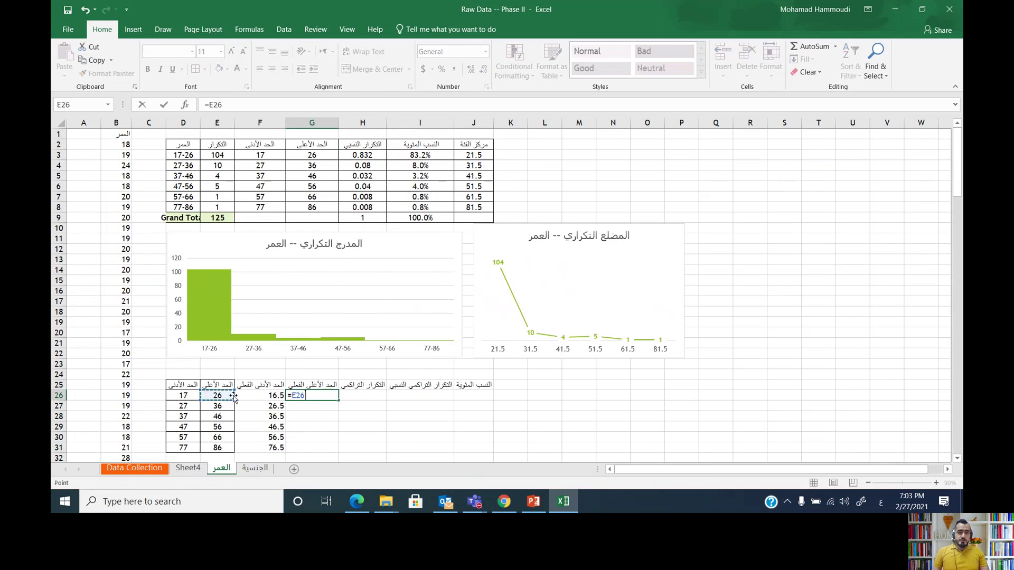
type("+0.")
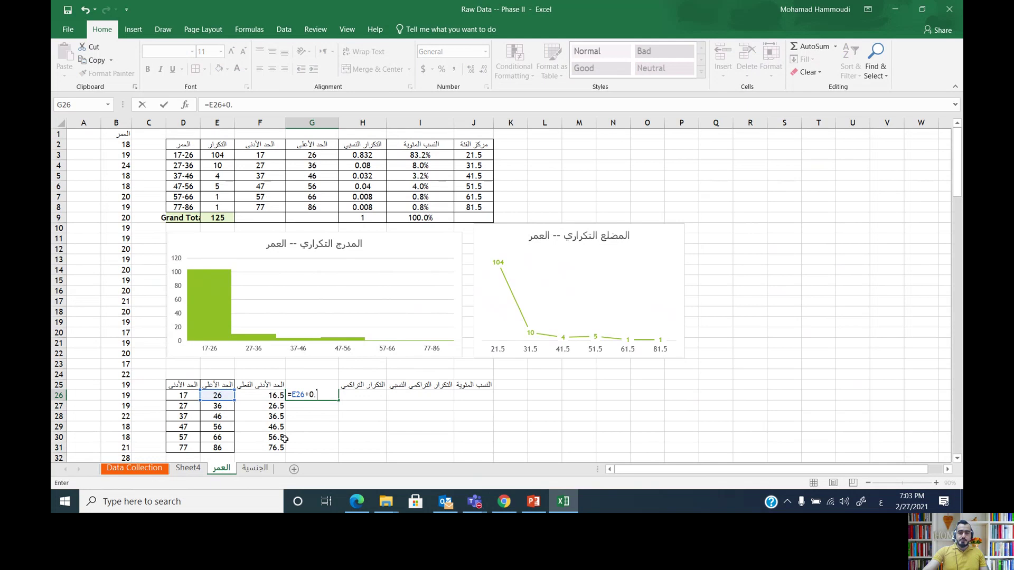
type("5")
key("Return")
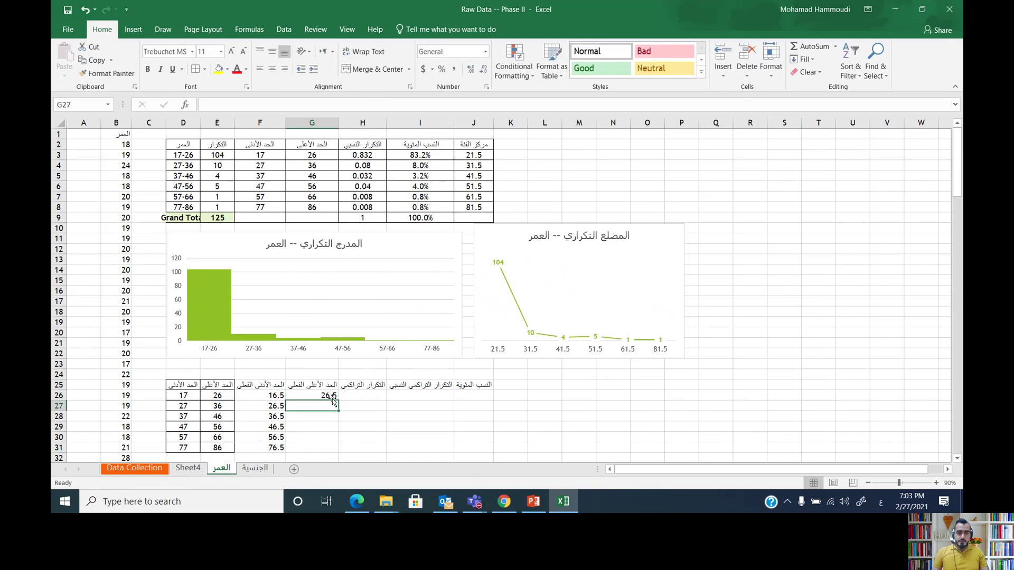
left_click(334, 396)
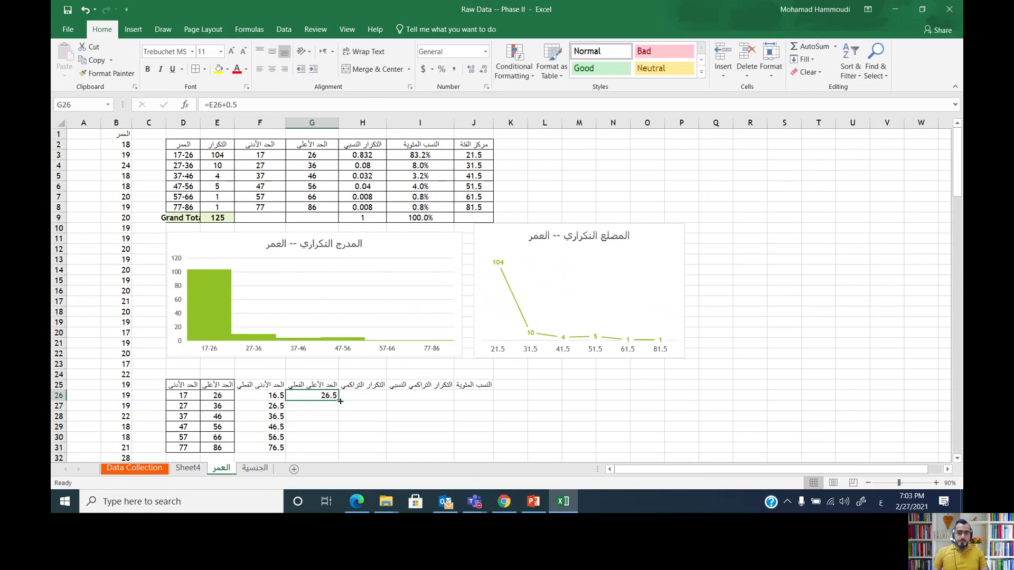
left_click_drag(340, 401, 339, 450)
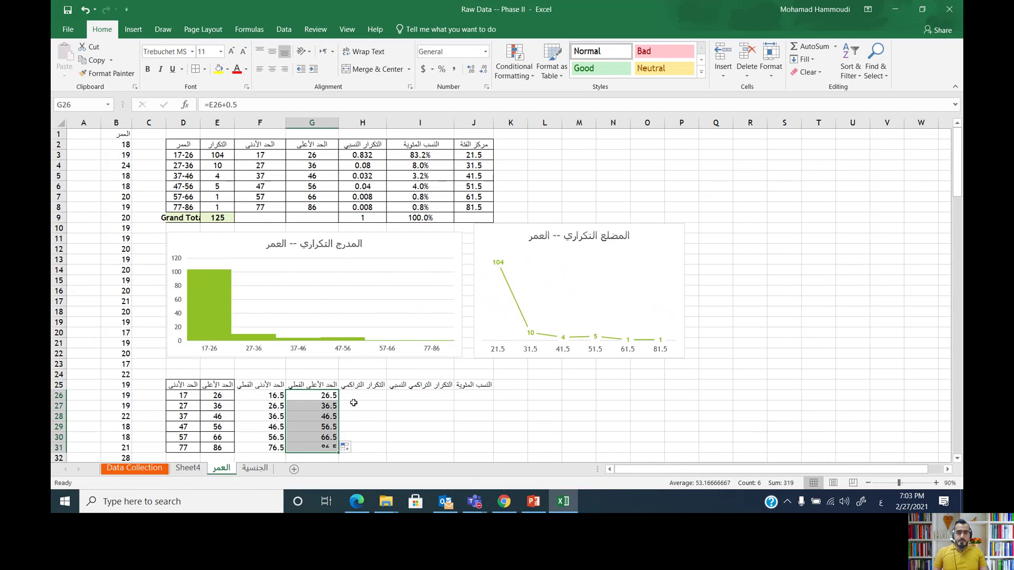
left_click(362, 396)
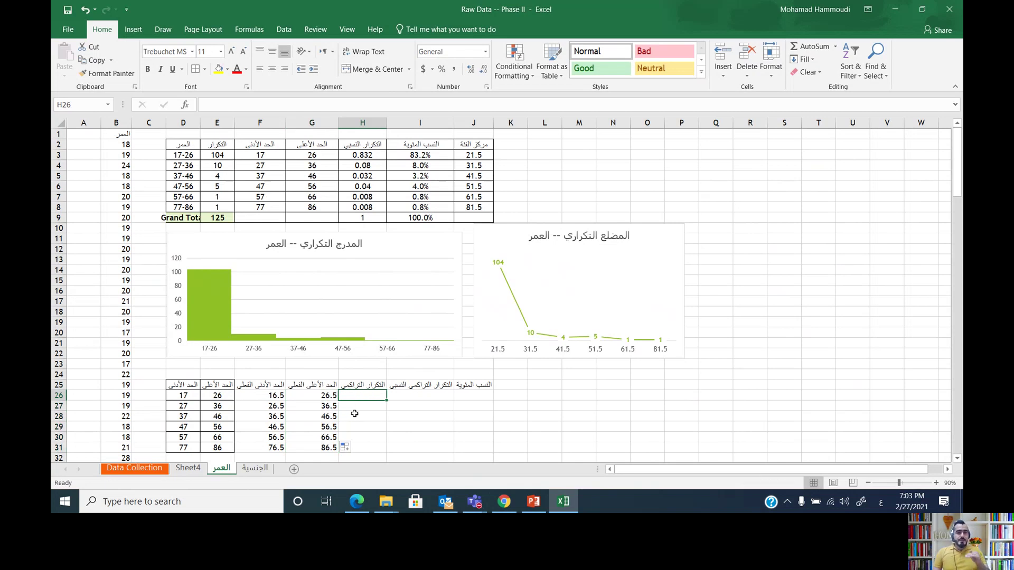
left_click(184, 393)
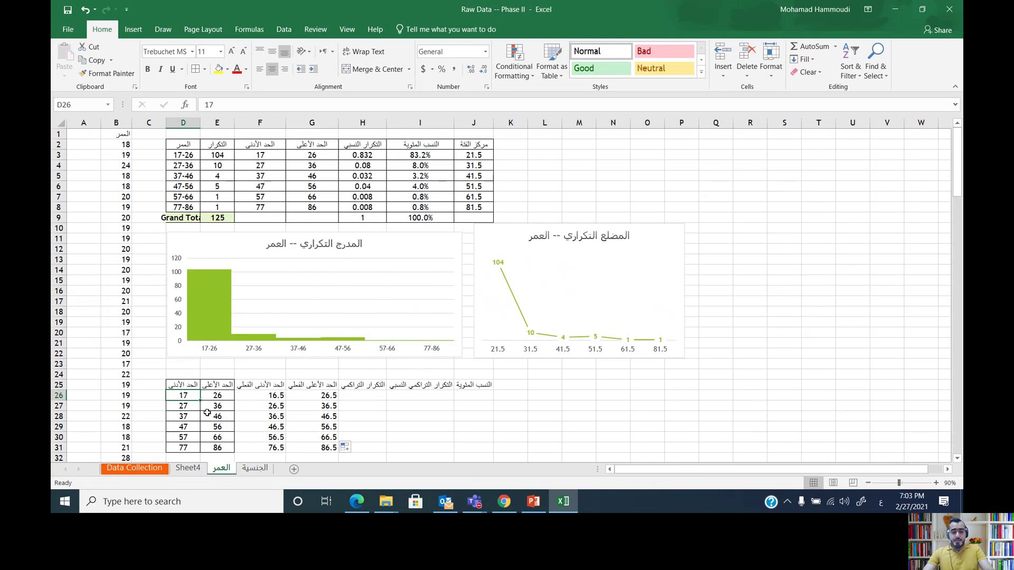
Copy the lower limit in D26 and paste it into each cell of D27 through D31.
key("ctrl+c")
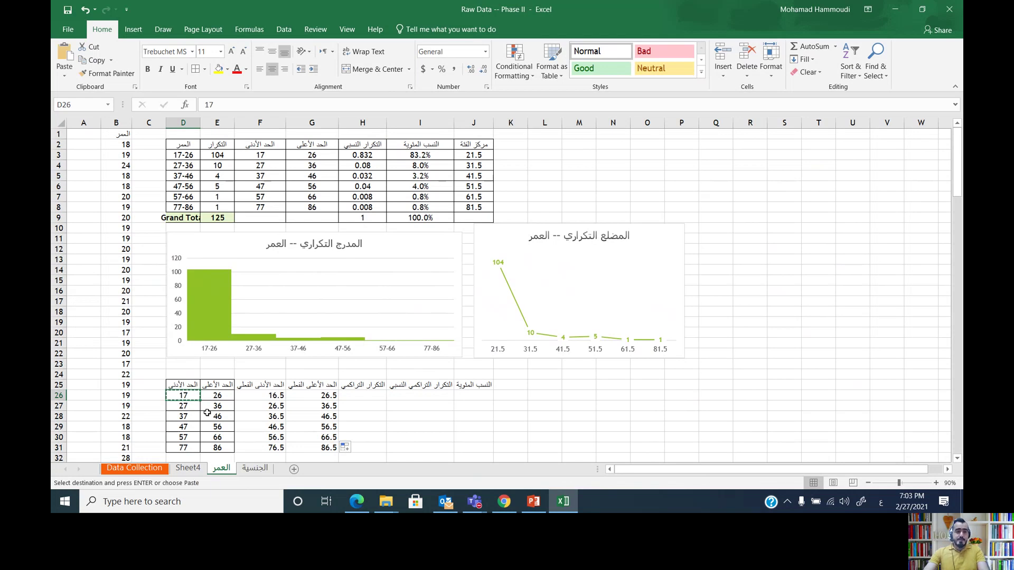
key("Down")
key("ctrl+v")
key("Down")
key("ctrl+v")
key("Down")
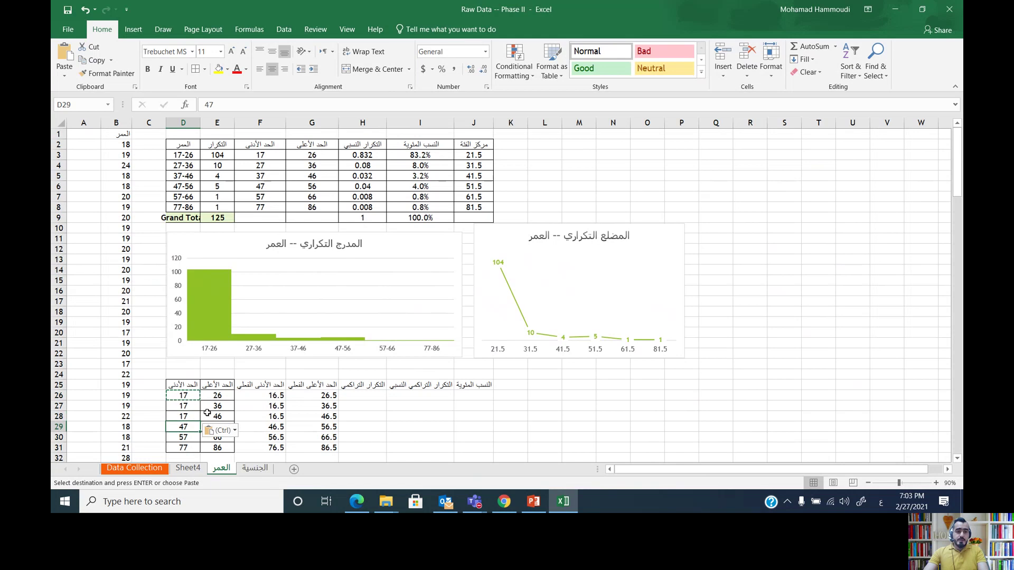
key("ctrl+v")
key("Down")
key("ctrl+v")
key("Down")
key("ctrl+v")
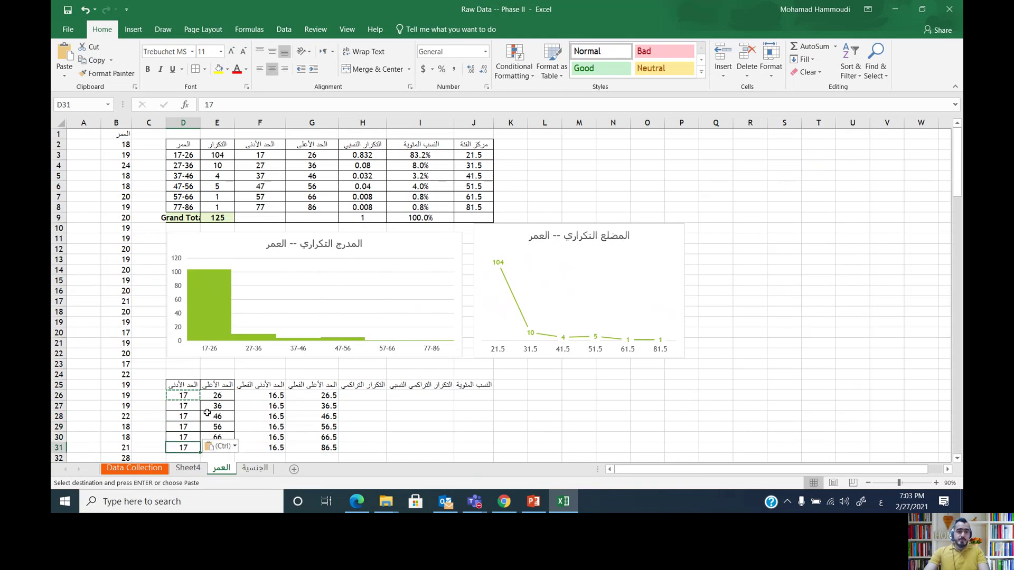
Start the cumulative frequency column by entering =E3 in H26, referencing the first class's frequency.
key("Right")
key("Right")
key("Right")
key("Left")
key("Left")
key("Up")
key("Up")
key("Up")
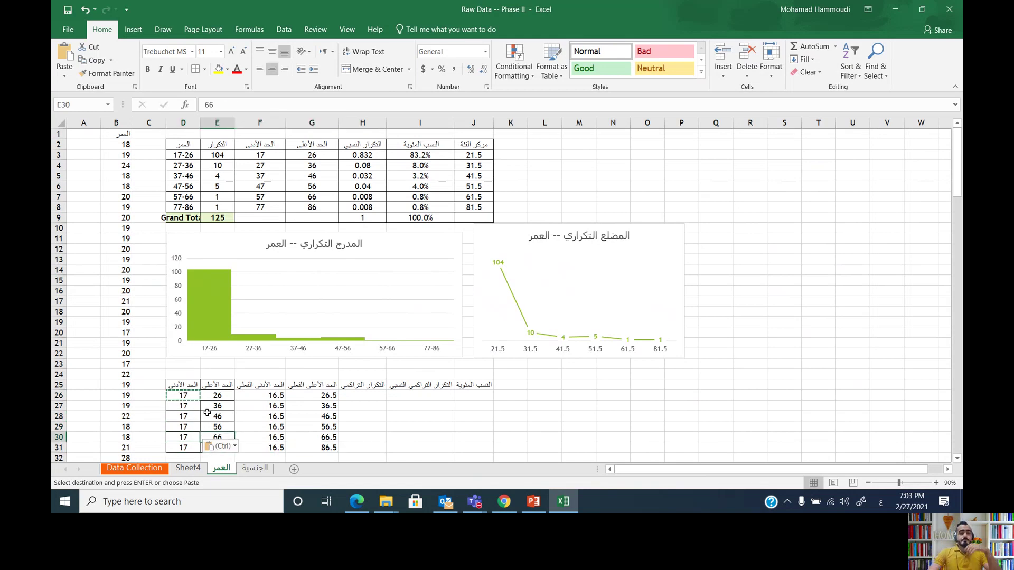
key("Right")
key("Right")
key("Right")
key("Up")
key("Up")
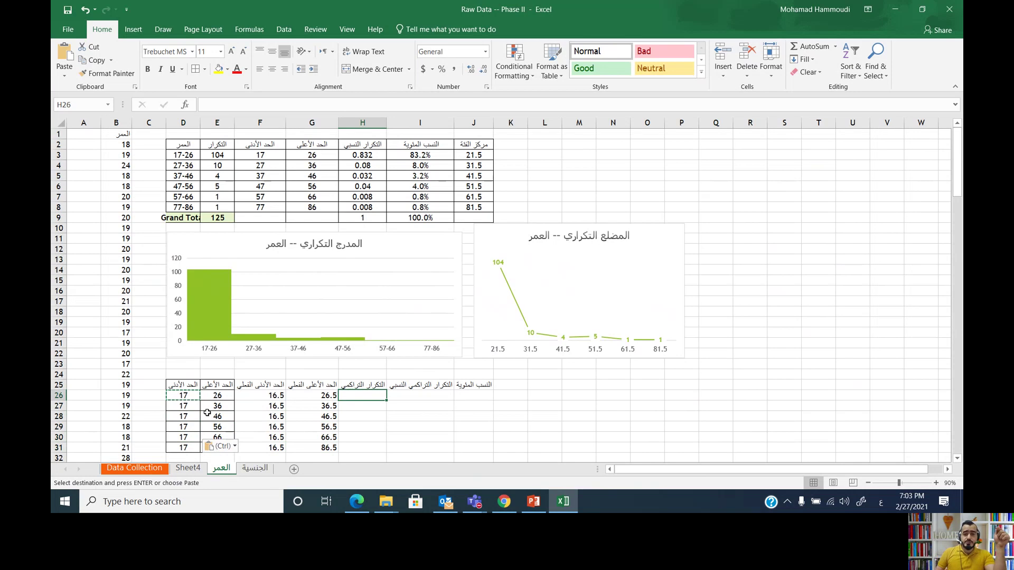
type("=")
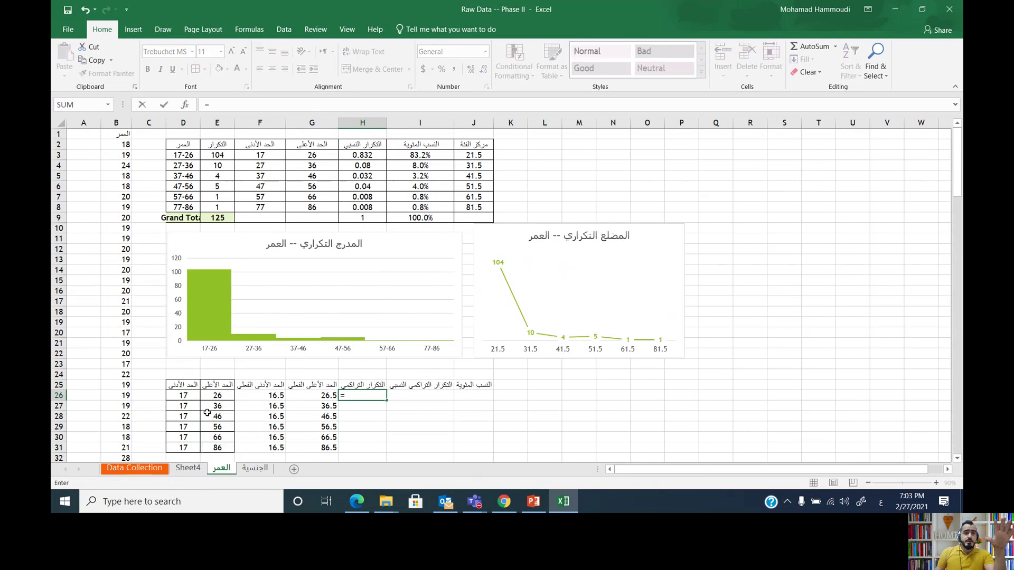
left_click(220, 156)
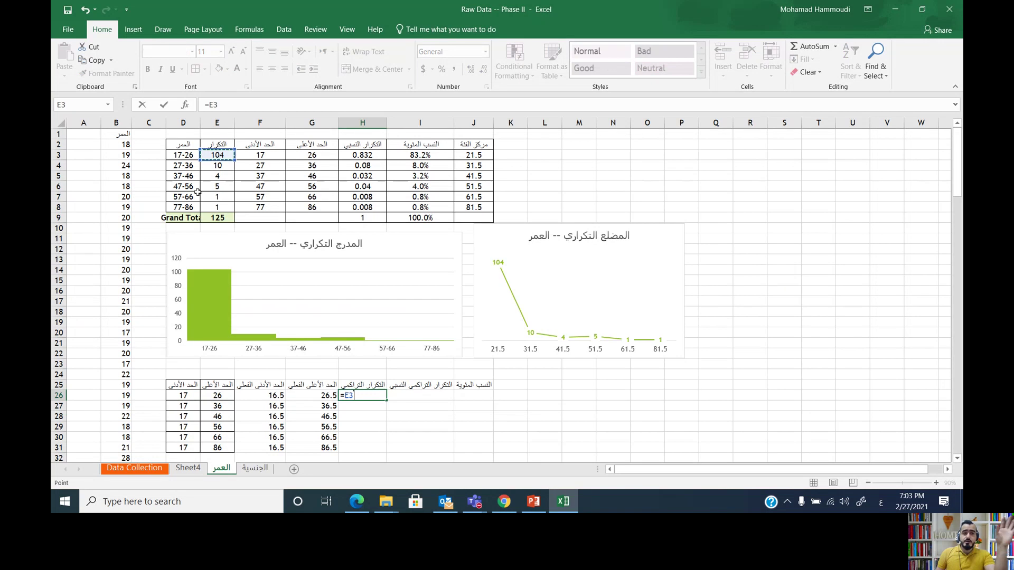
key("Return")
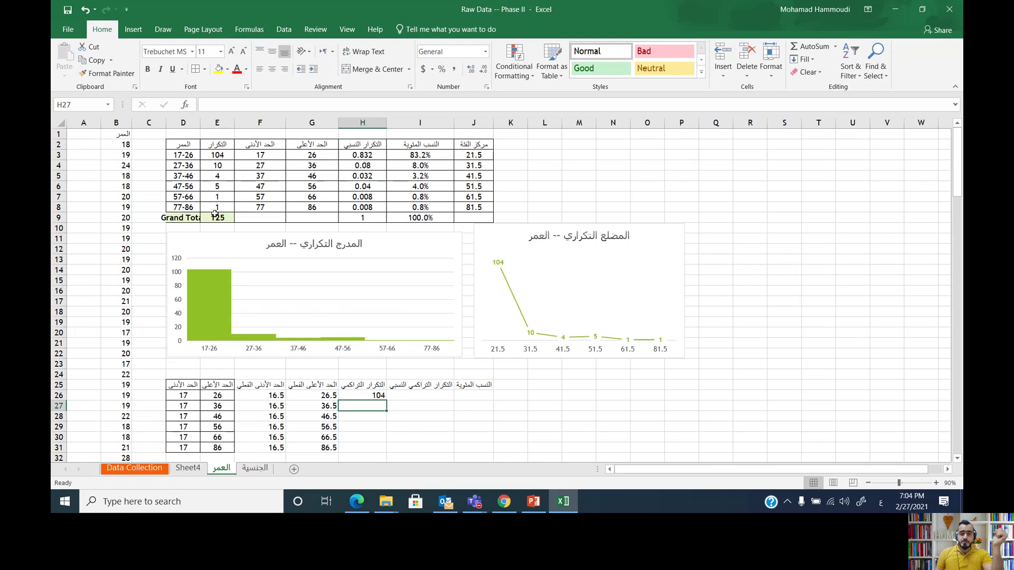
Calculate the second class's cumulative frequency in H27 with =SUM(E3:E4).
type("=")
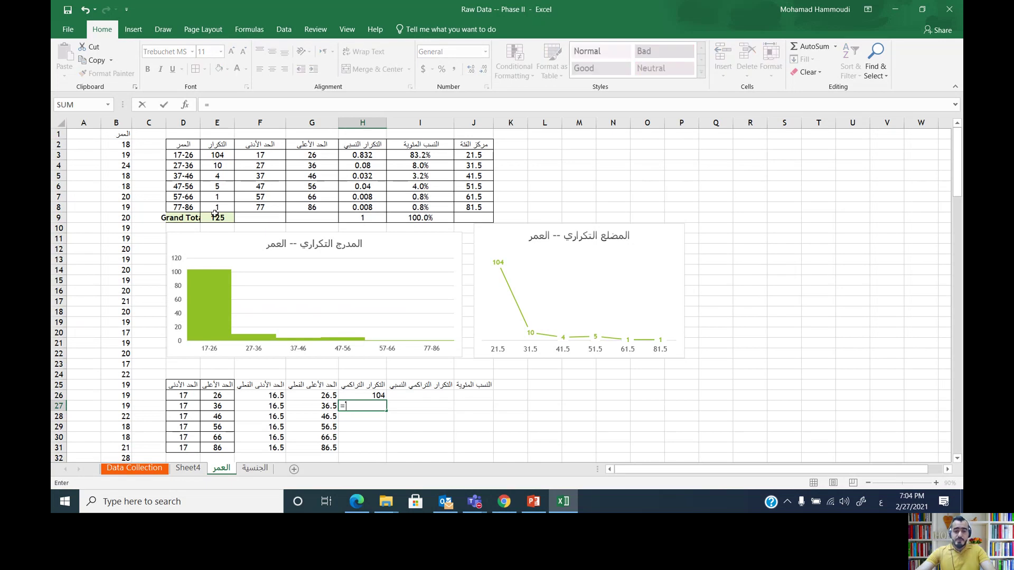
key("alt+shift")
type("sum")
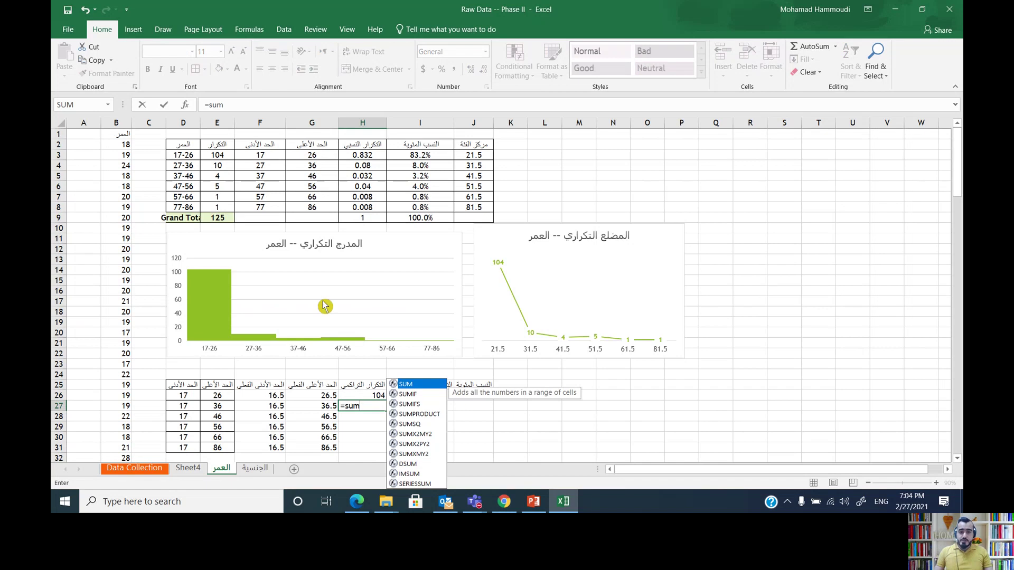
double_click(410, 384)
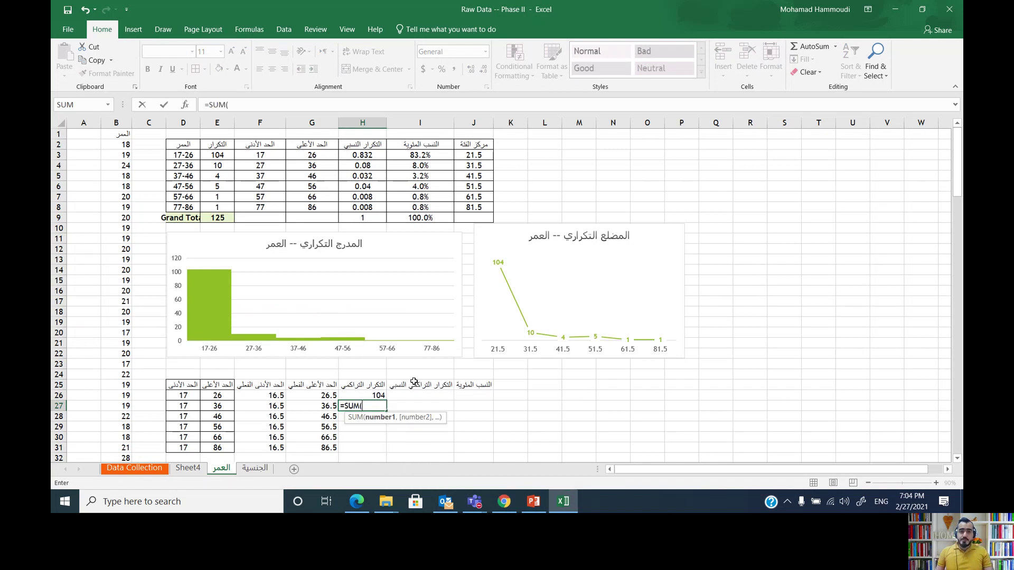
left_click_drag(218, 158, 218, 166)
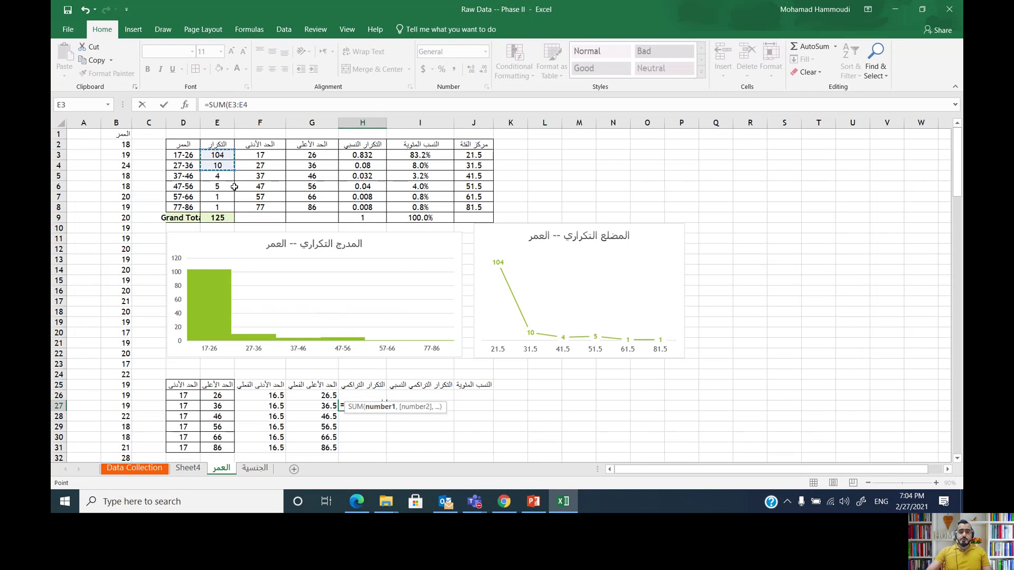
key("Return")
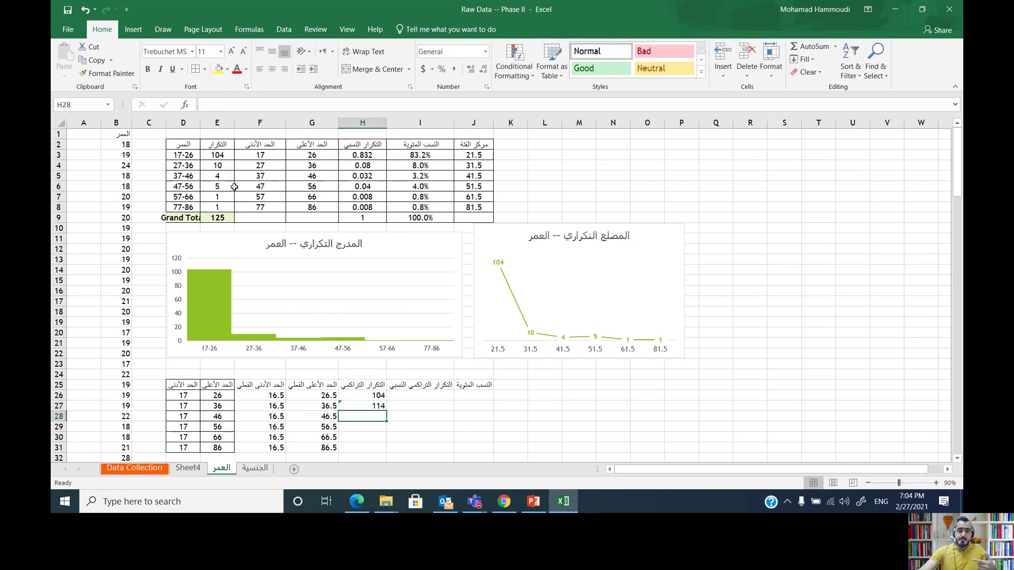
Calculate the third class's cumulative frequency in H28 with =SUM(E3:E5).
type("=")
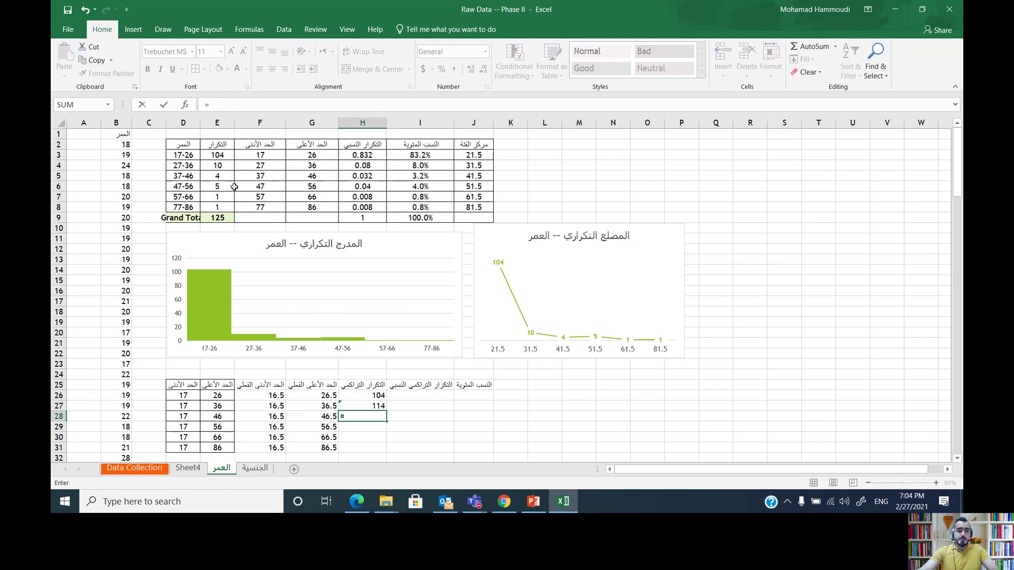
type("sum")
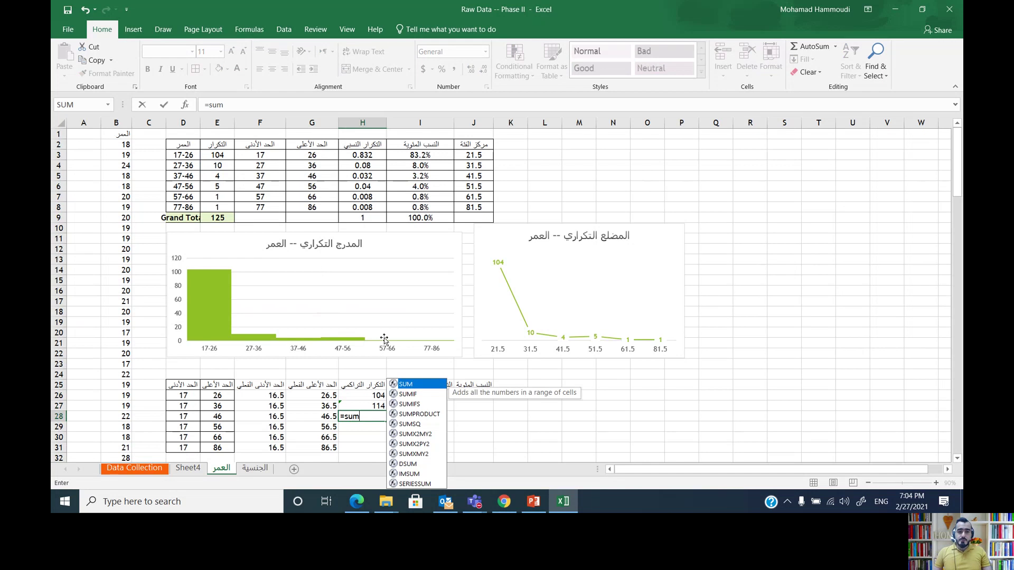
double_click(412, 384)
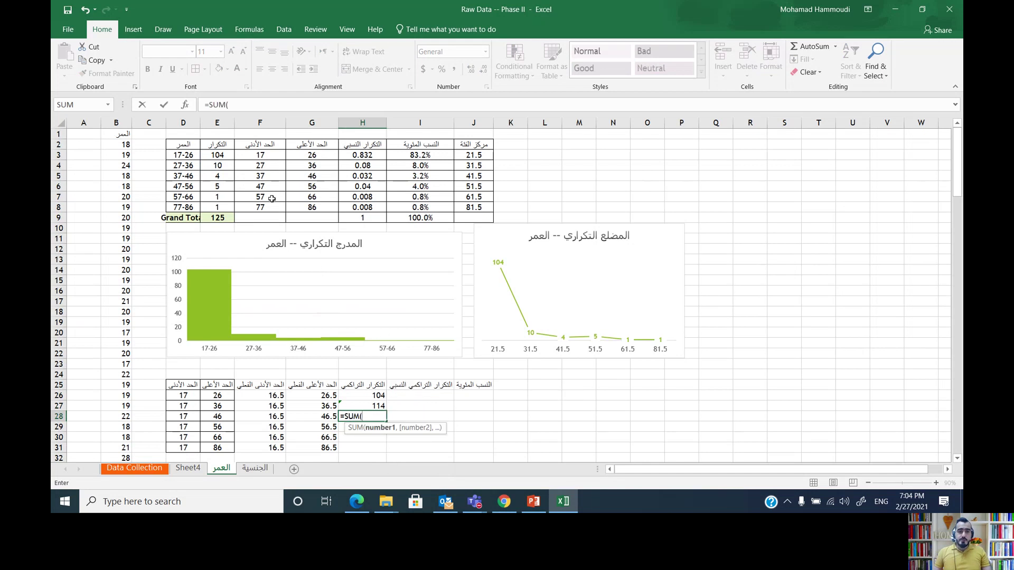
left_click_drag(270, 158, 222, 174)
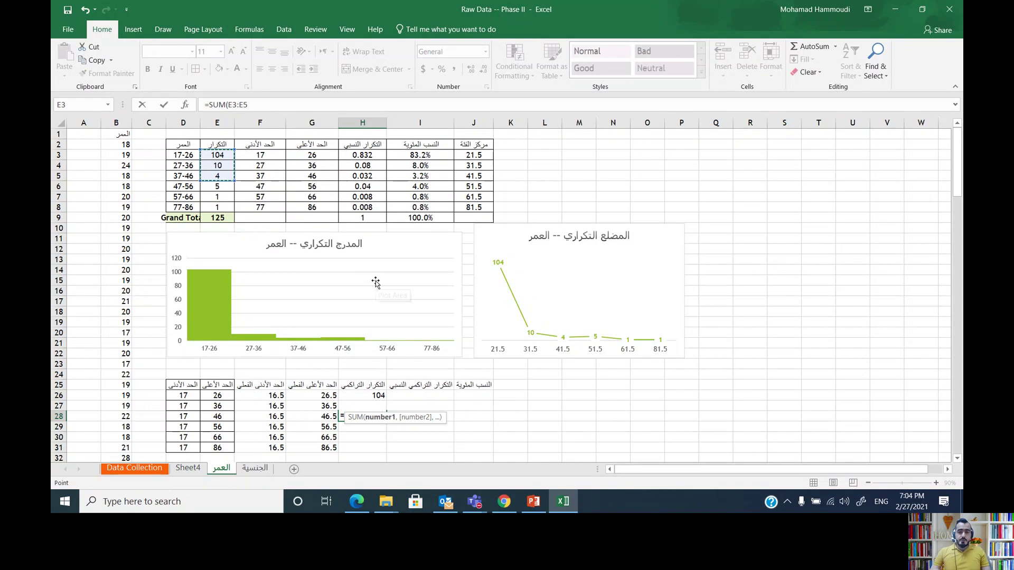
key("Return")
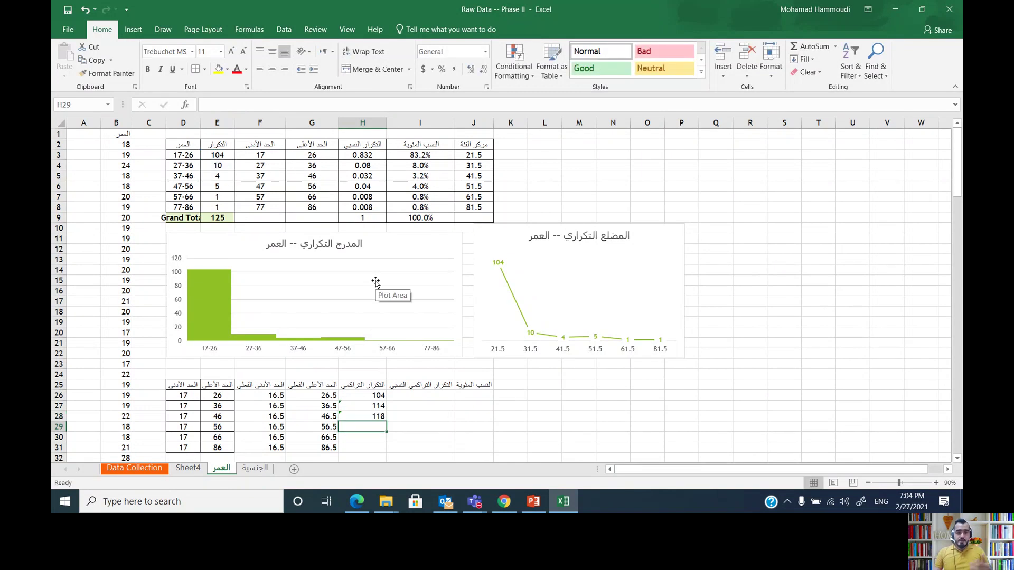
Enter a SUM of F3:F6 in H29 for the fourth class's cumulative frequency.
type("=")
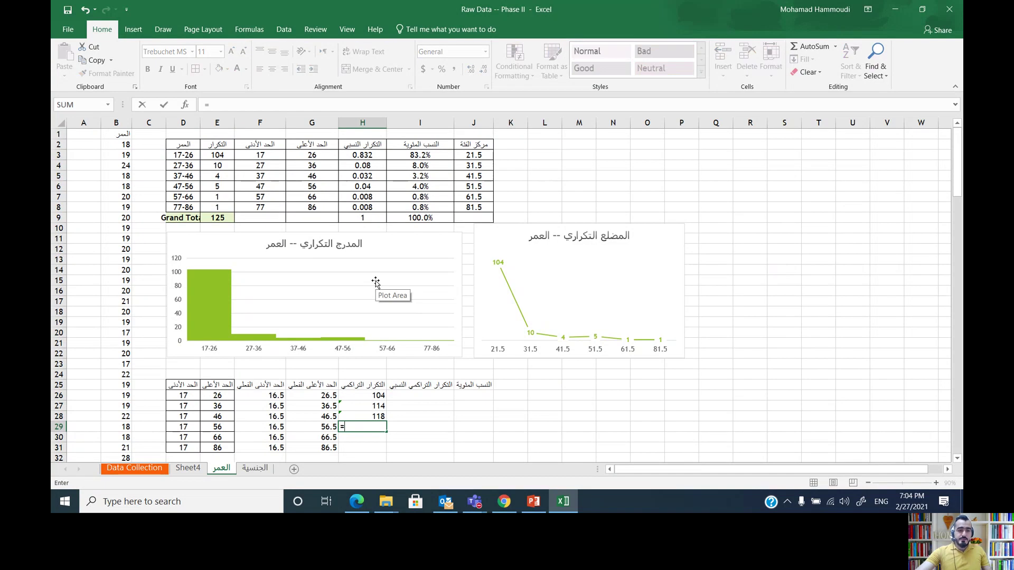
type("sum")
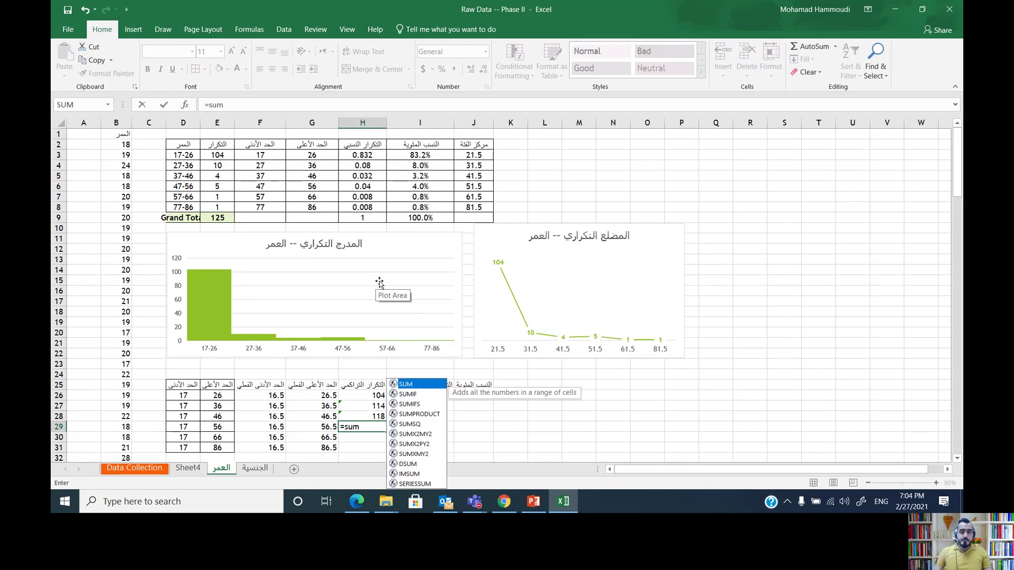
key("Tab")
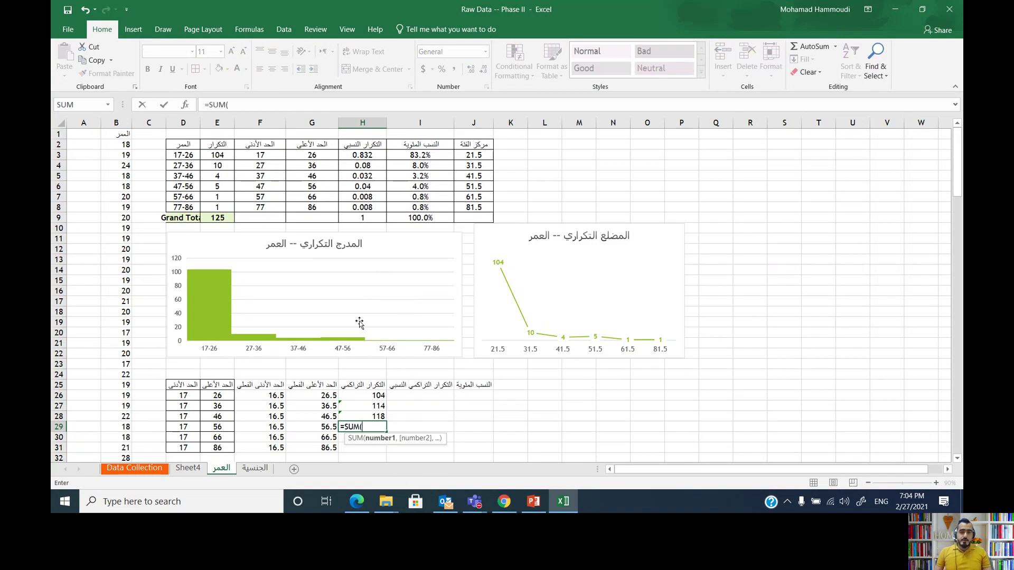
left_click_drag(262, 157, 267, 184)
key("Return")
Calculate the fifth class's cumulative frequency in H30 with =SUM(E3:E7).
type("=")
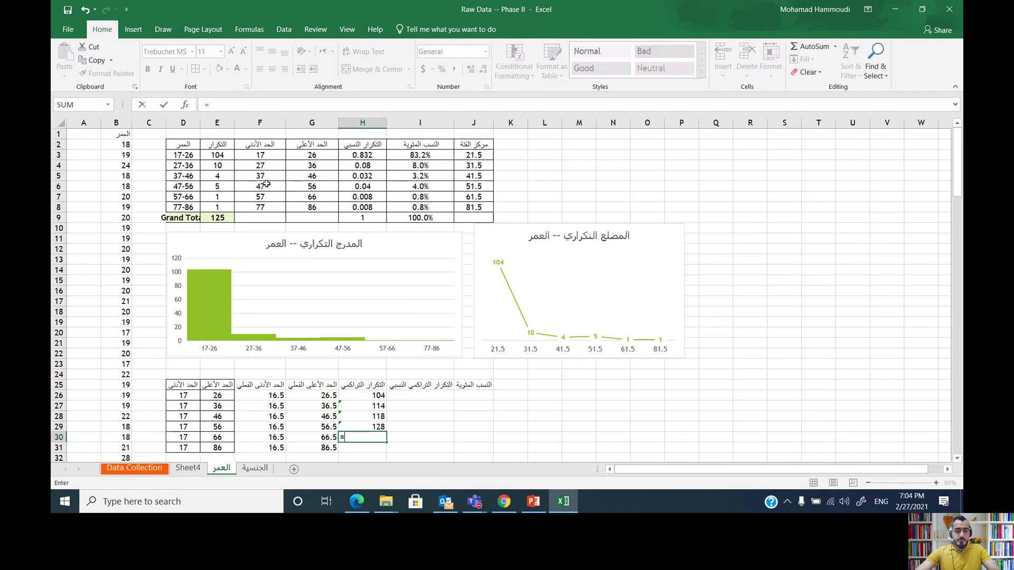
type("sum")
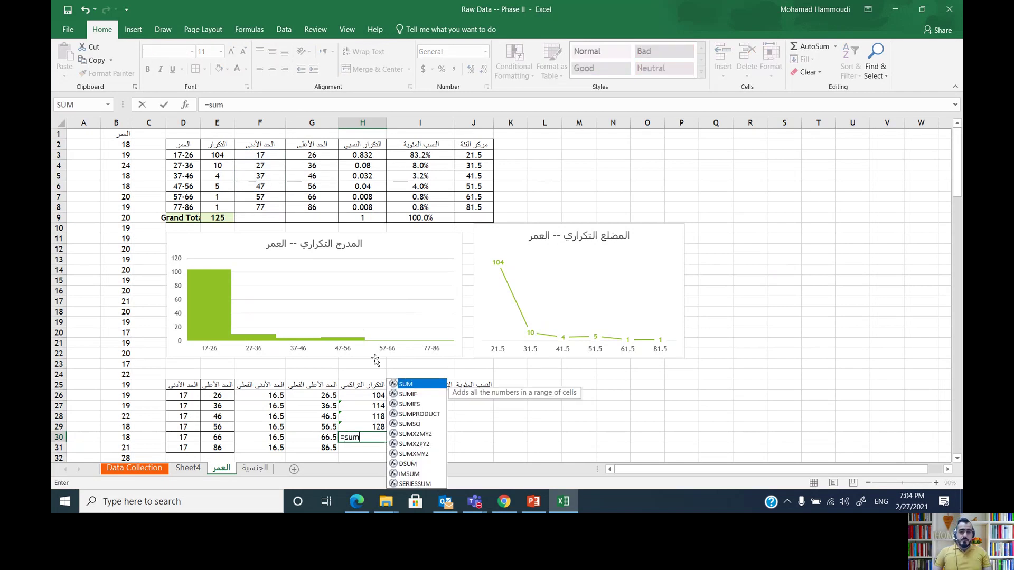
double_click(398, 383)
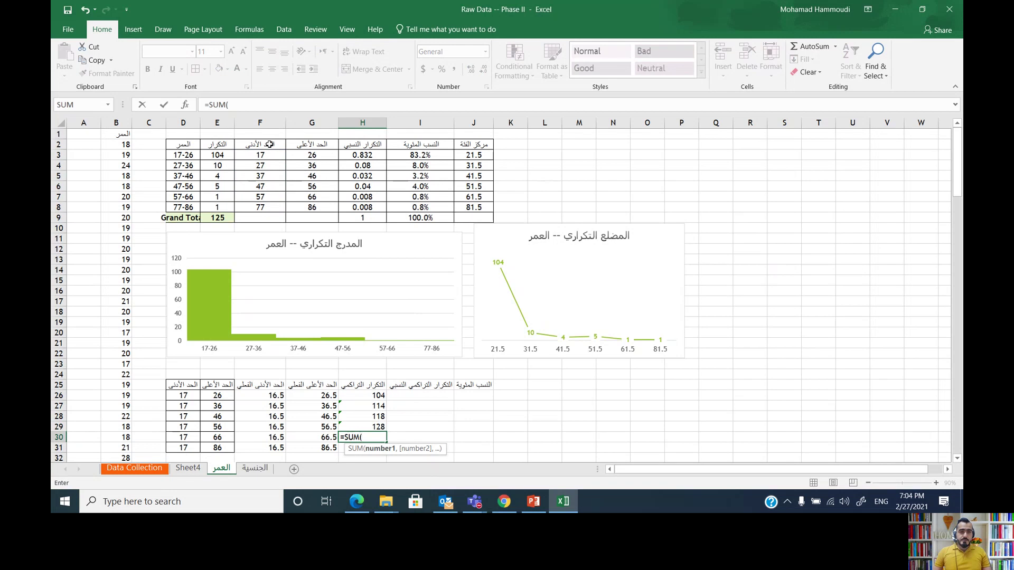
left_click_drag(229, 154, 217, 191)
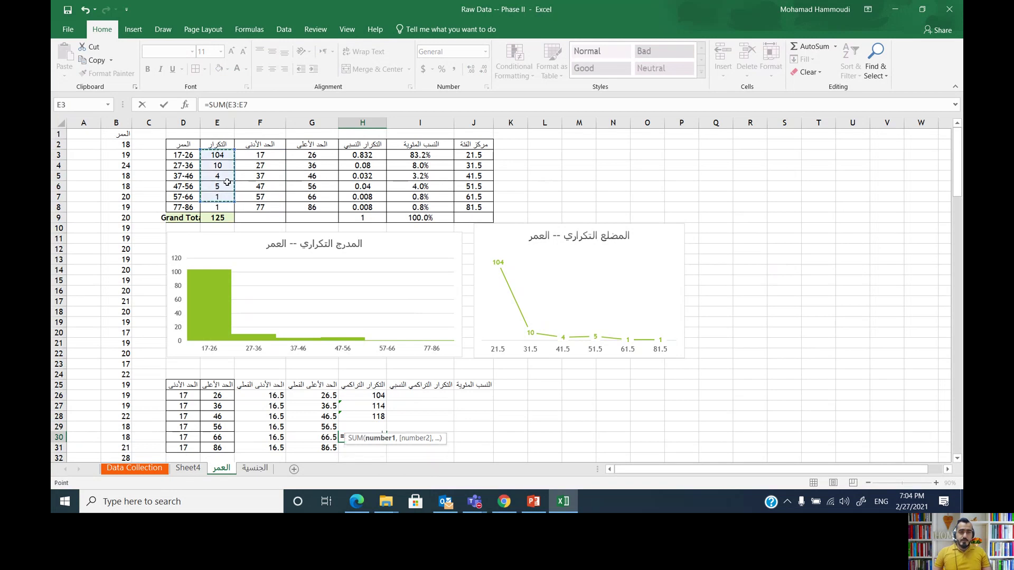
key("Return")
Calculate the last class's cumulative frequency in H31 with =SUM(E3:E8).
type("=sum")
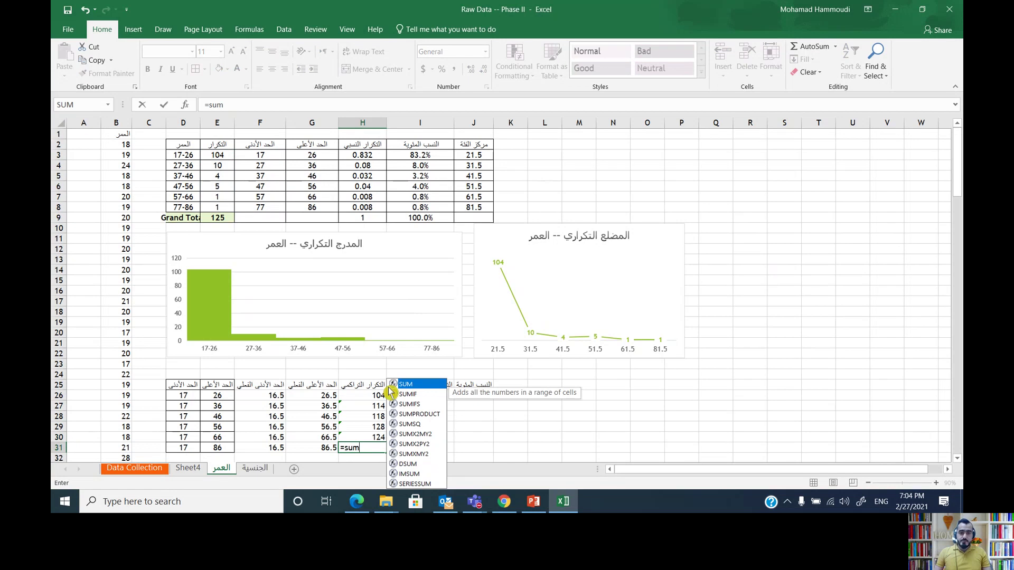
key("Tab")
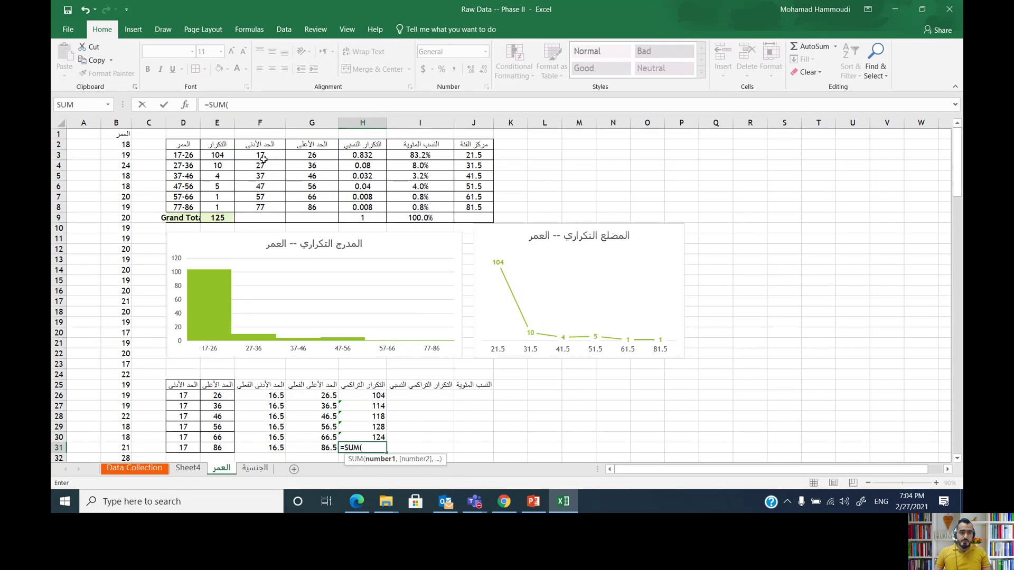
left_click_drag(205, 156, 210, 210)
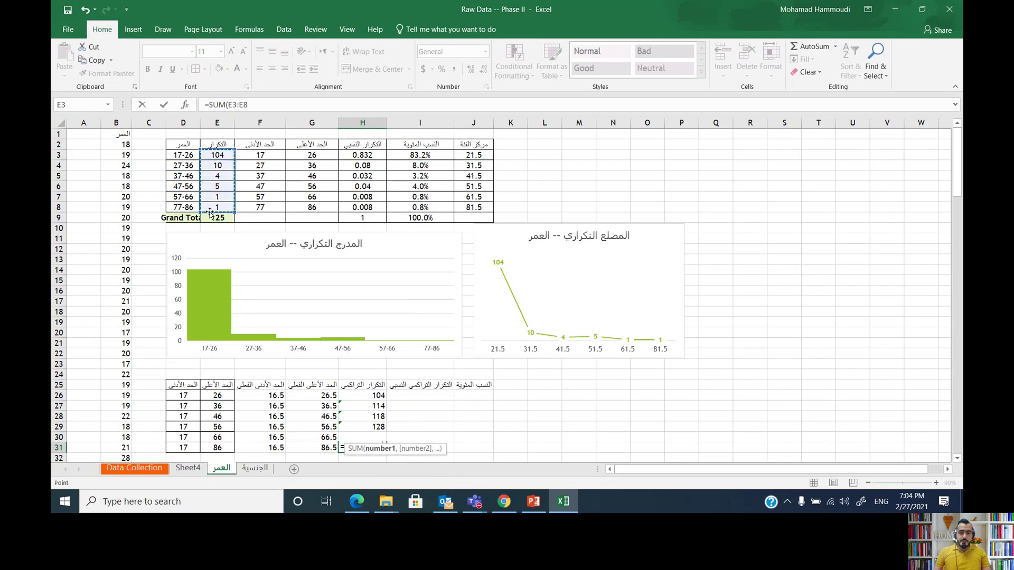
key("Return")
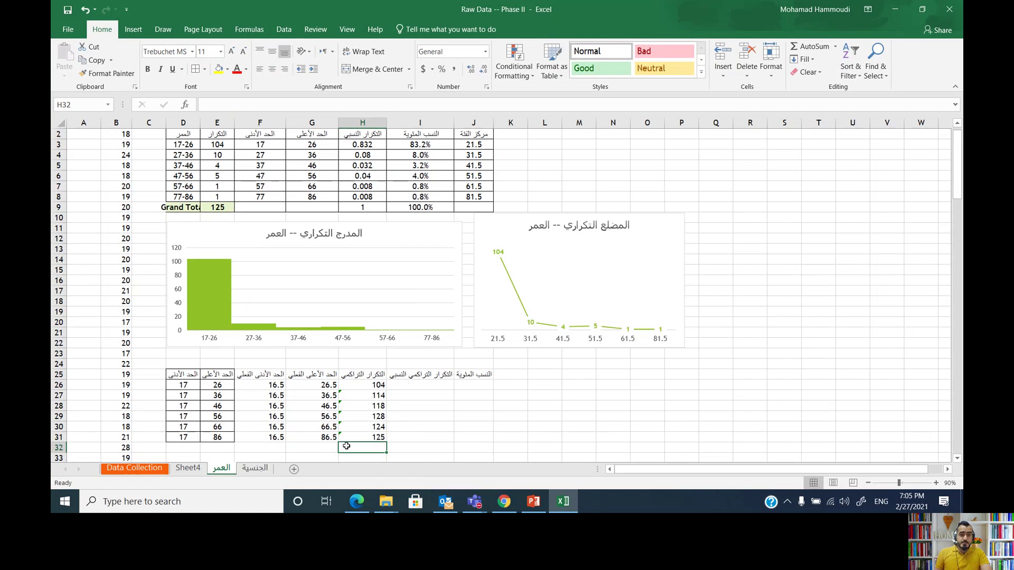
Calculate the relative cumulative frequencies with =H26/125 in I26 and fill the formula down to I31.
left_click(431, 386)
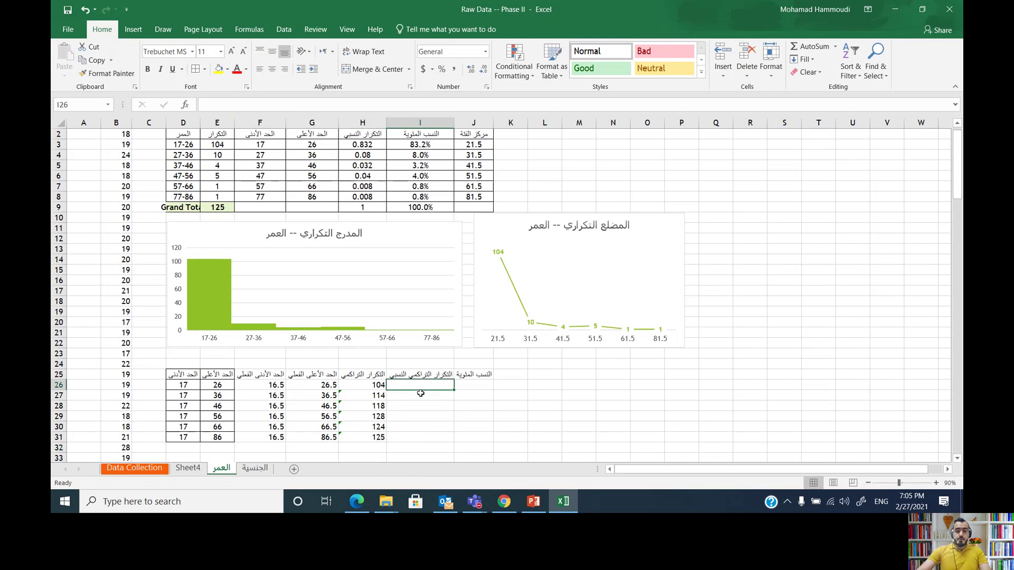
type("=")
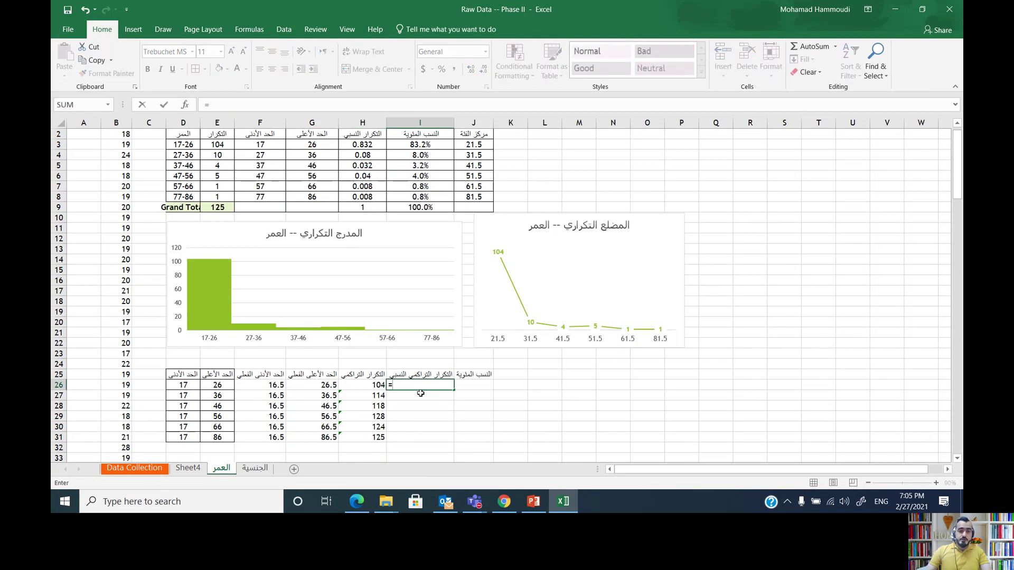
left_click(366, 385)
type("/12")
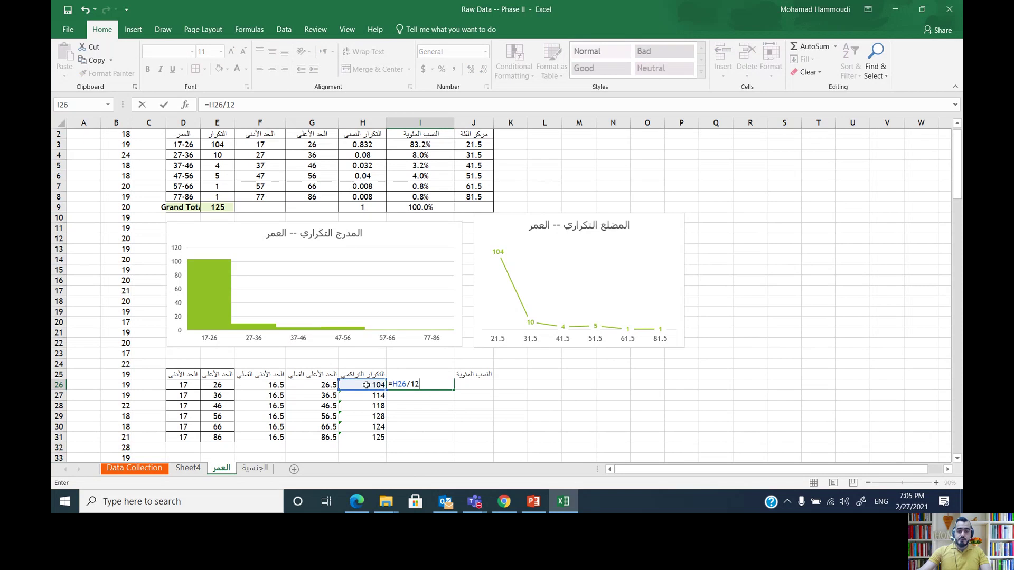
type("5")
key("Return")
left_click(423, 385)
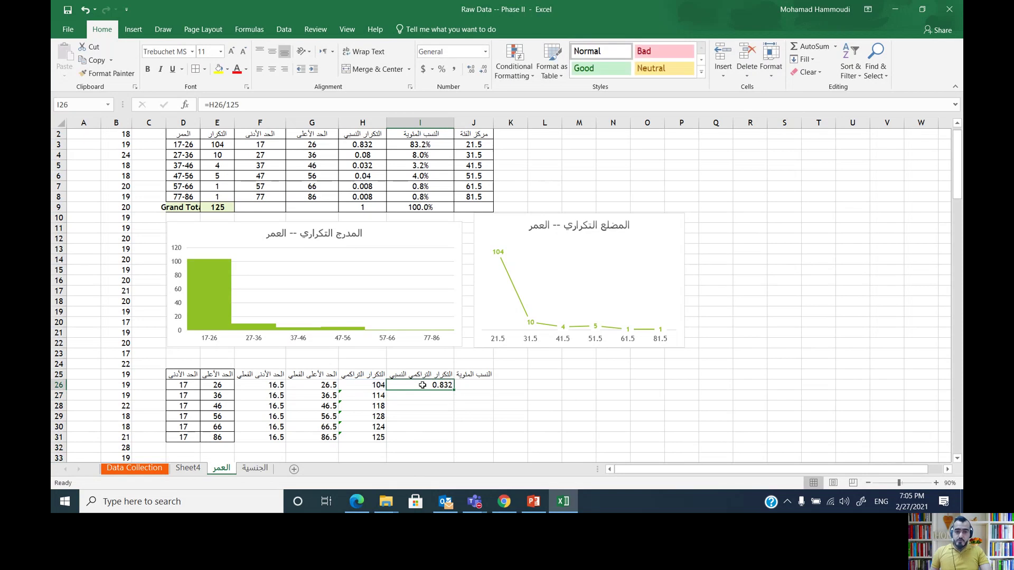
left_click_drag(453, 390, 453, 439)
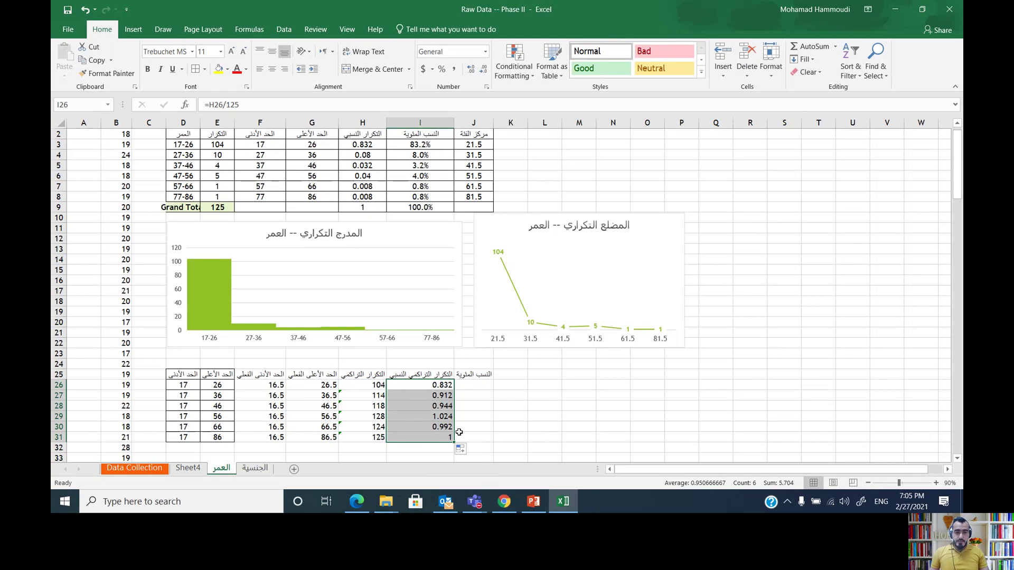
Enter =I26 in J26 for the cumulative percentage and fill the formula down to J31.
left_click(480, 388)
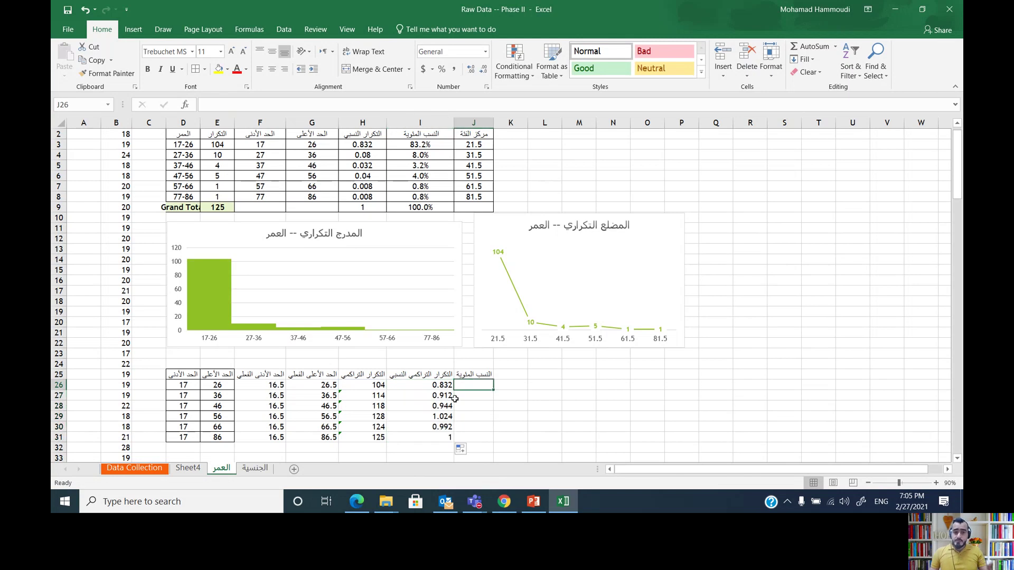
type("=")
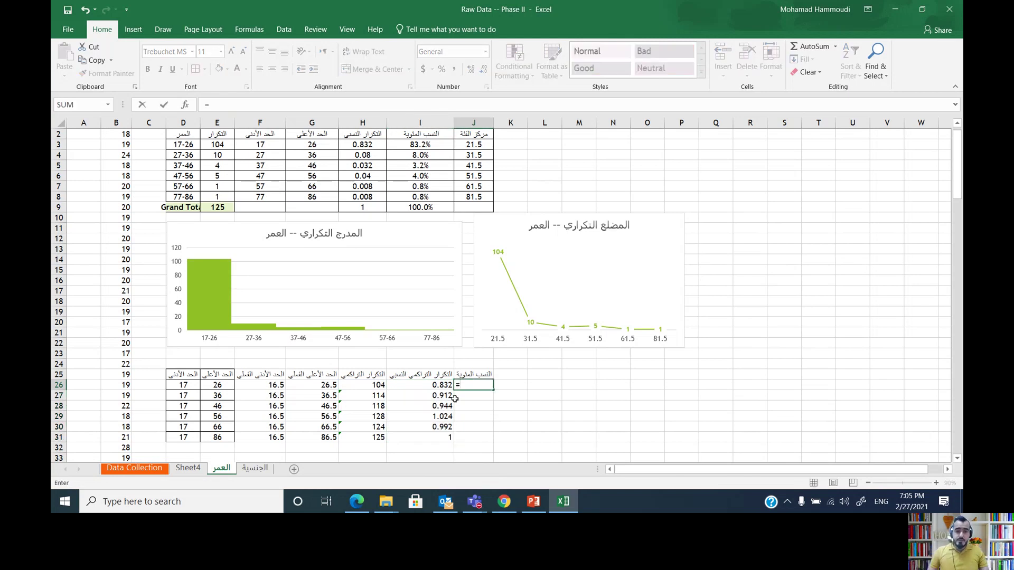
left_click(441, 384)
key("Return")
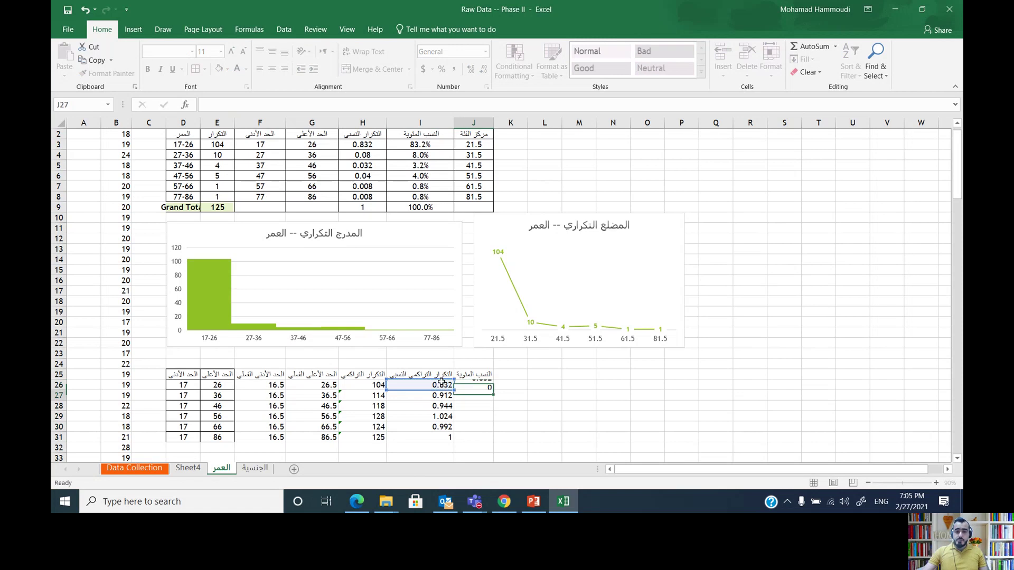
left_click(478, 385)
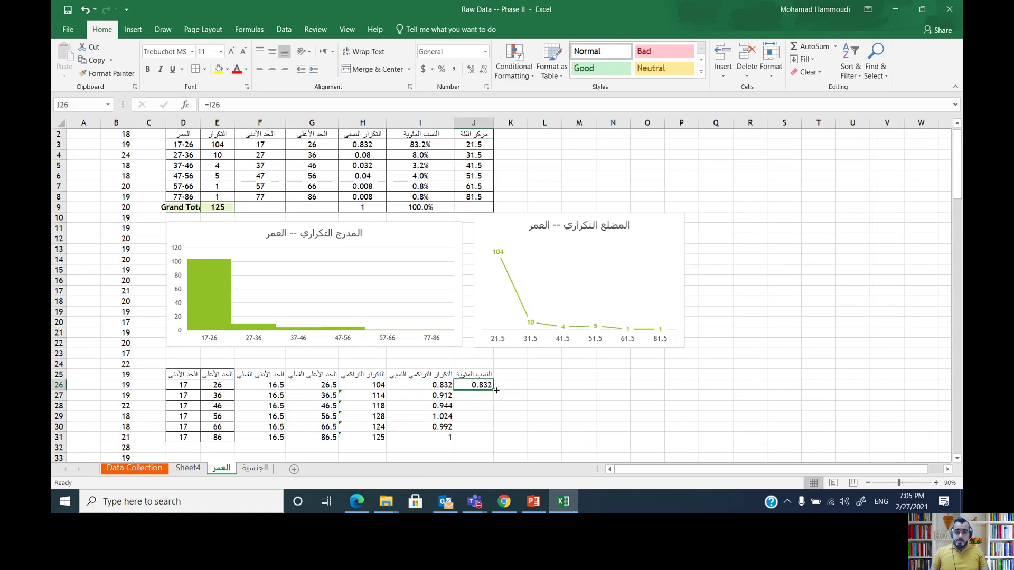
left_click_drag(496, 390, 496, 439)
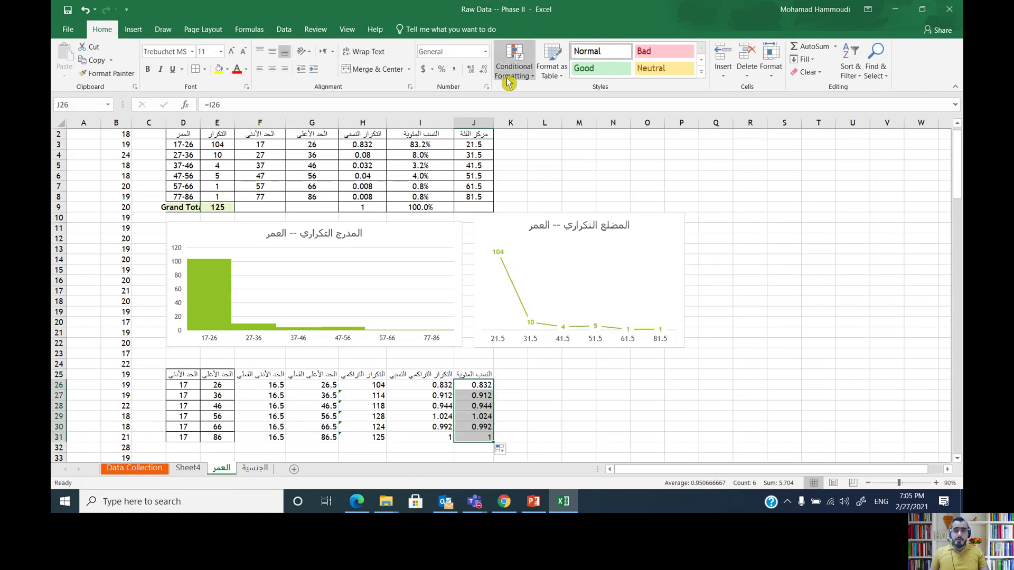
Format the cumulative percentages in J26:J31 as percentages with one decimal place.
left_click(442, 72)
left_click(471, 72)
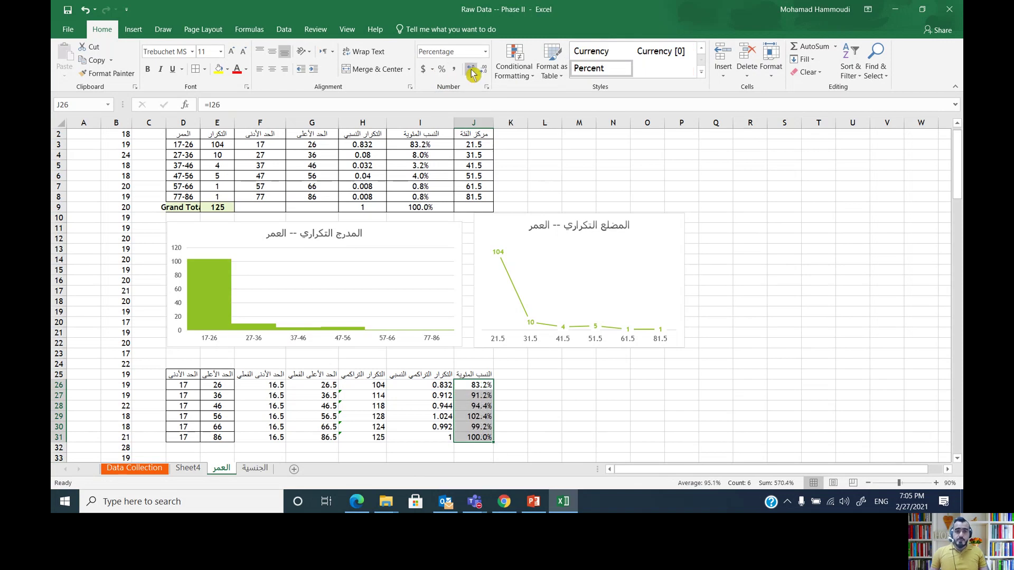
left_click(484, 437)
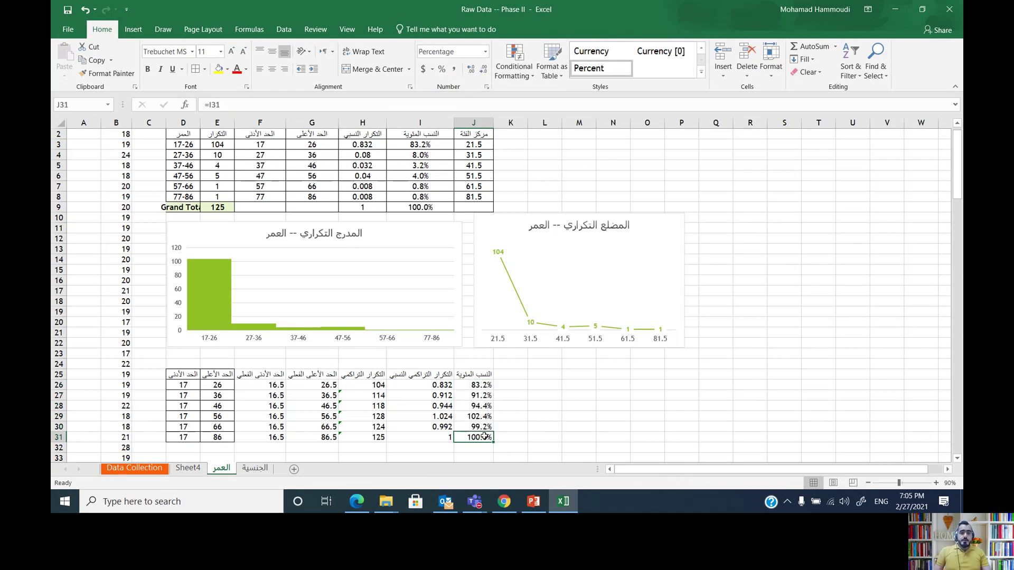
Apply all borders to the cumulative frequency table in D25:J31.
left_click_drag(479, 436, 185, 376)
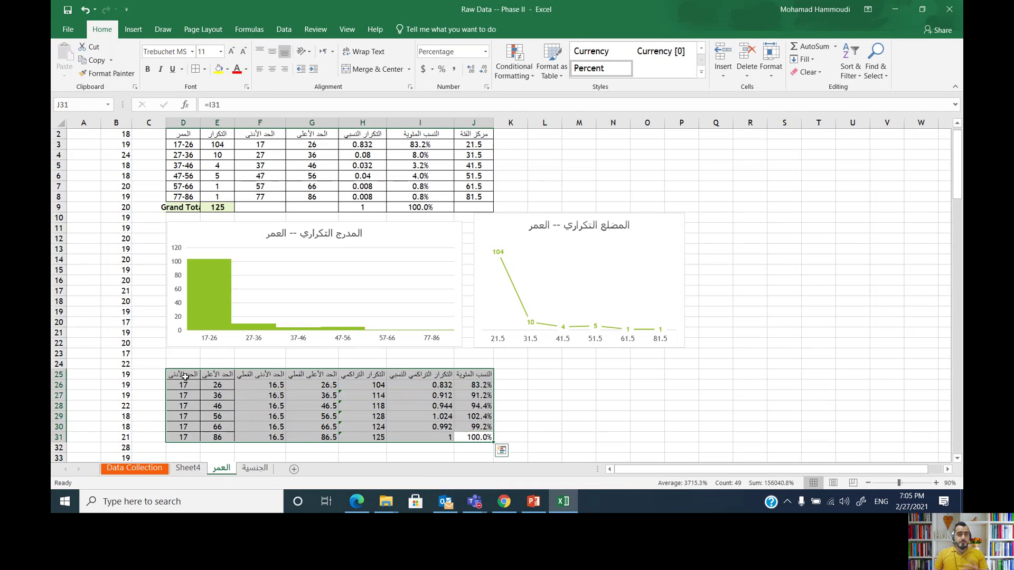
left_click(194, 70)
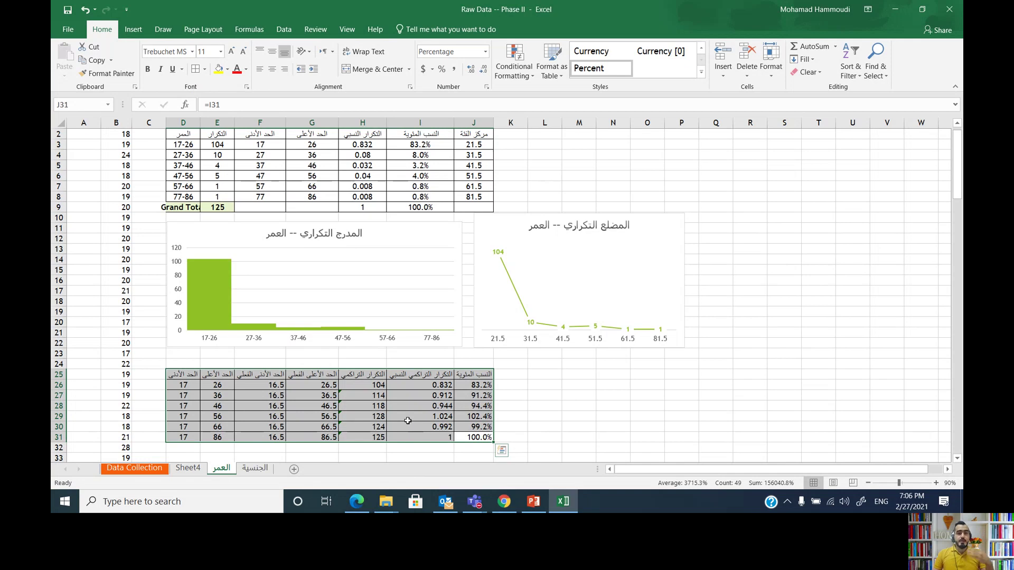
left_click(358, 394)
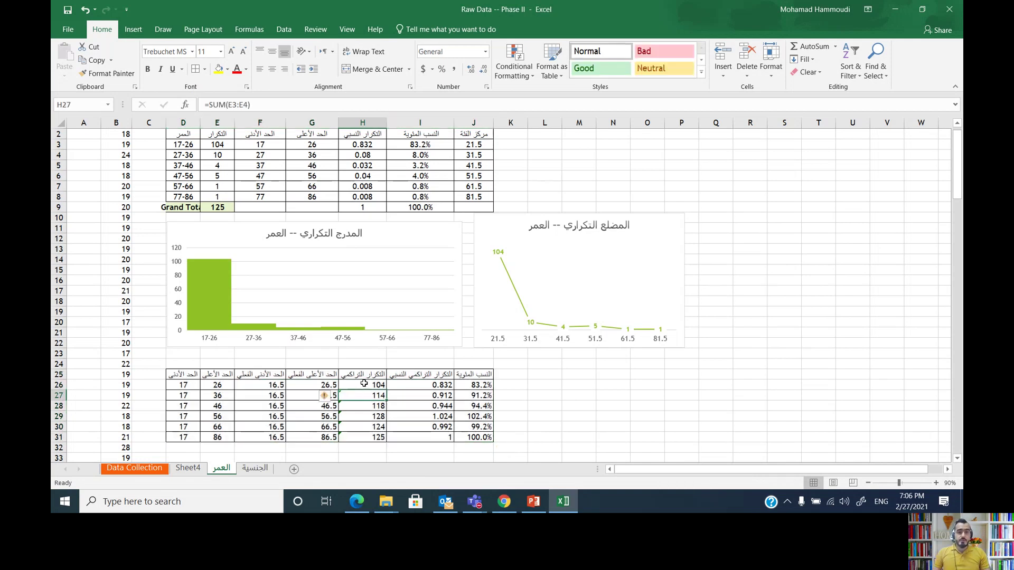
Insert a basic 2-D line chart from the cumulative frequencies in H26:H31.
left_click_drag(368, 384, 374, 437)
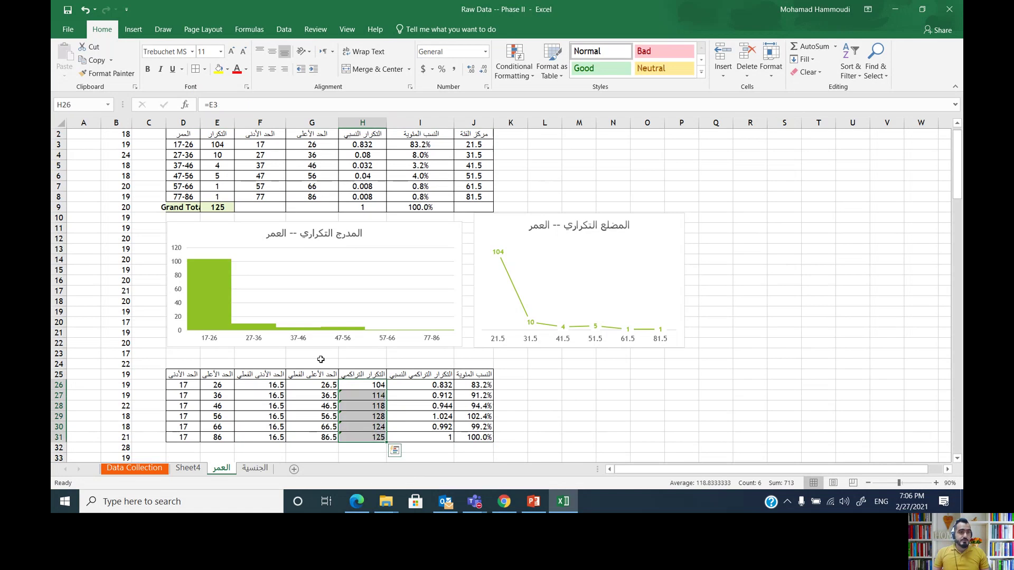
left_click(133, 30)
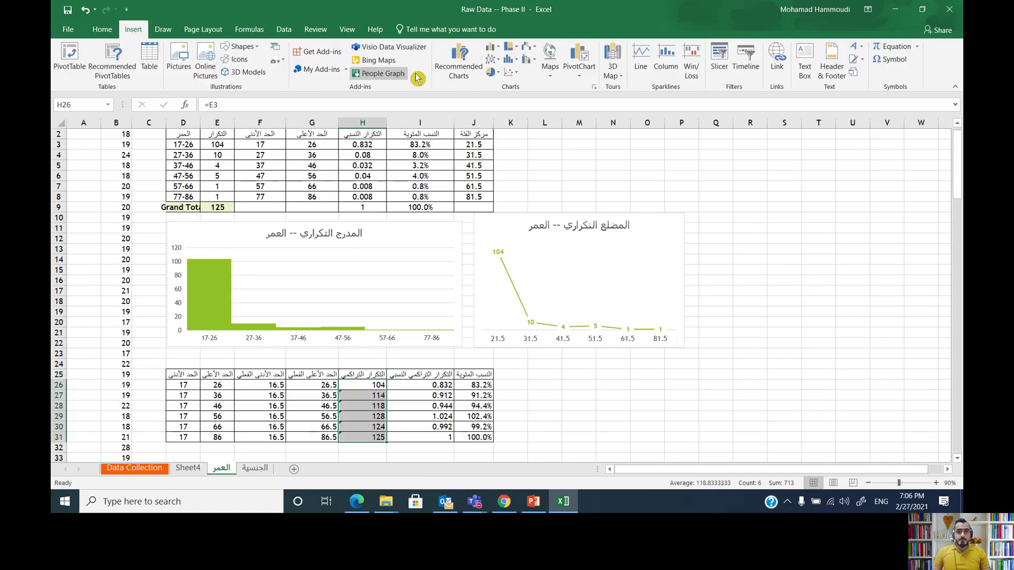
left_click(496, 60)
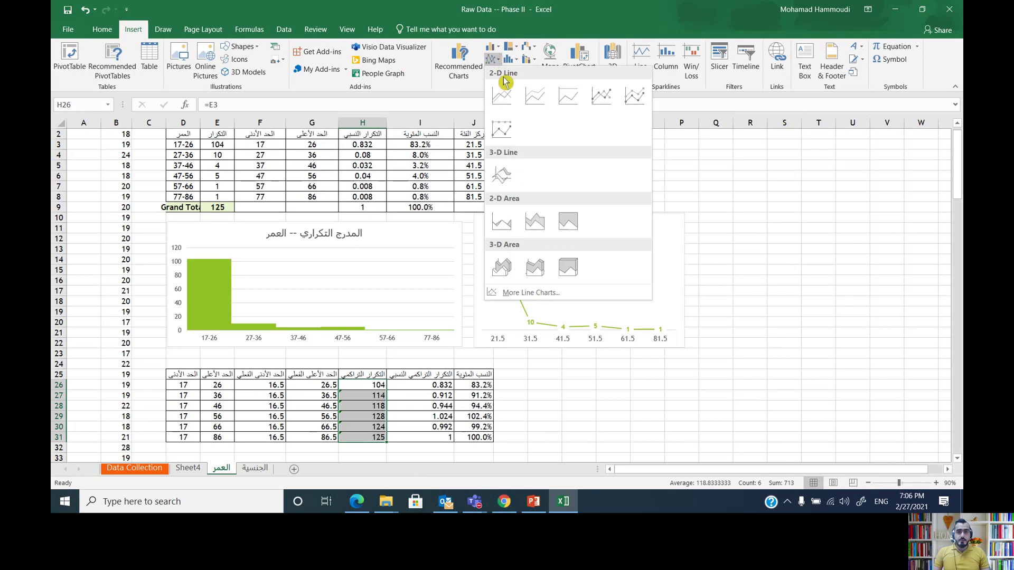
left_click(505, 101)
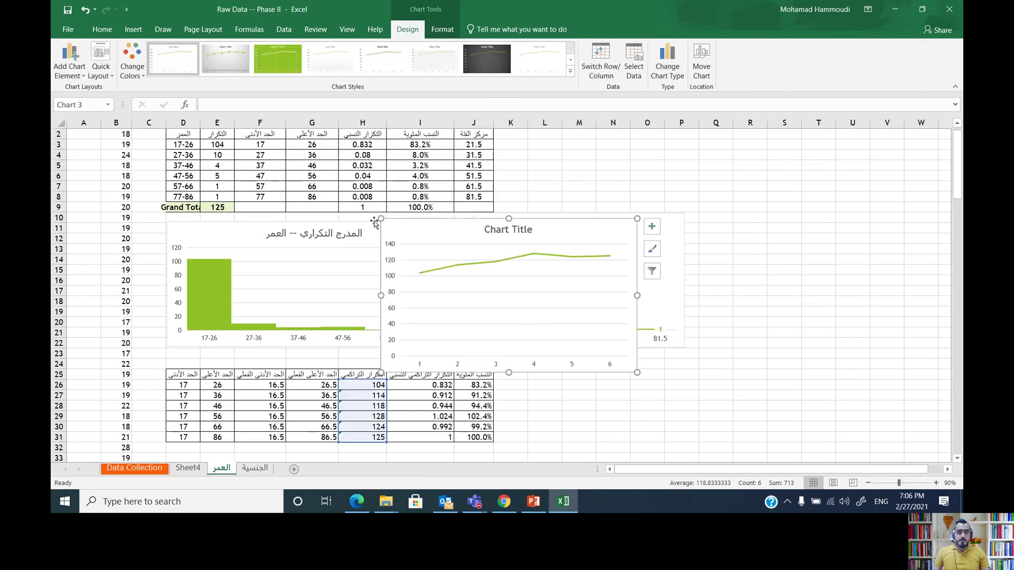
Shrink the new line chart, move it beside the cumulative table, and apply the chart style with data labels and no gridlines.
left_click_drag(378, 218, 418, 253)
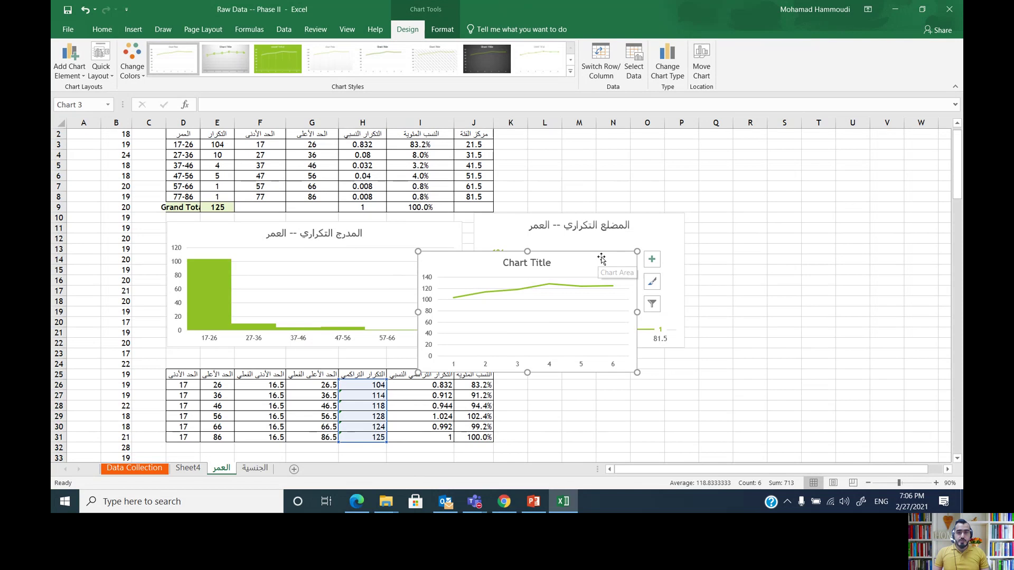
left_click_drag(600, 256, 689, 351)
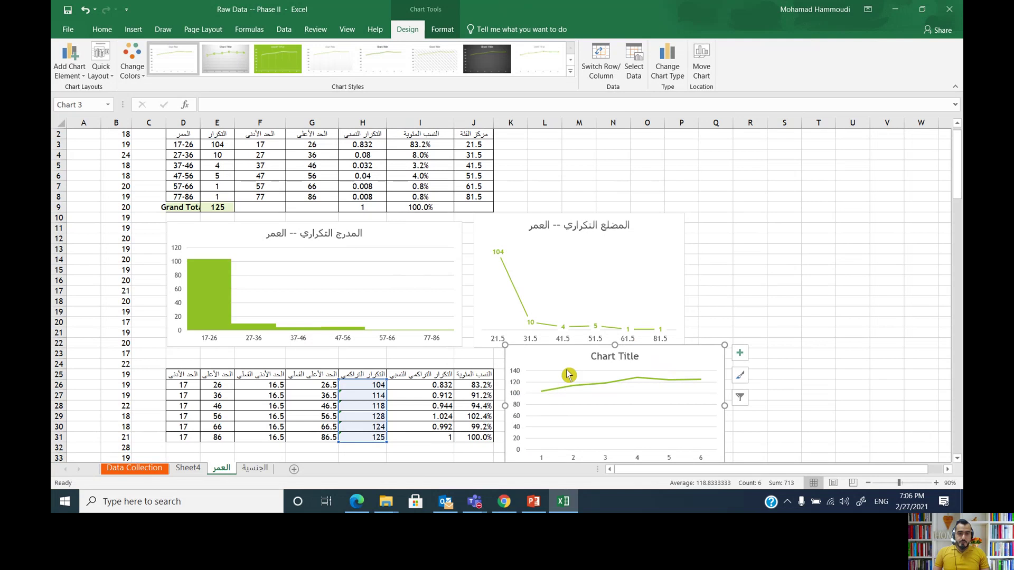
left_click(526, 67)
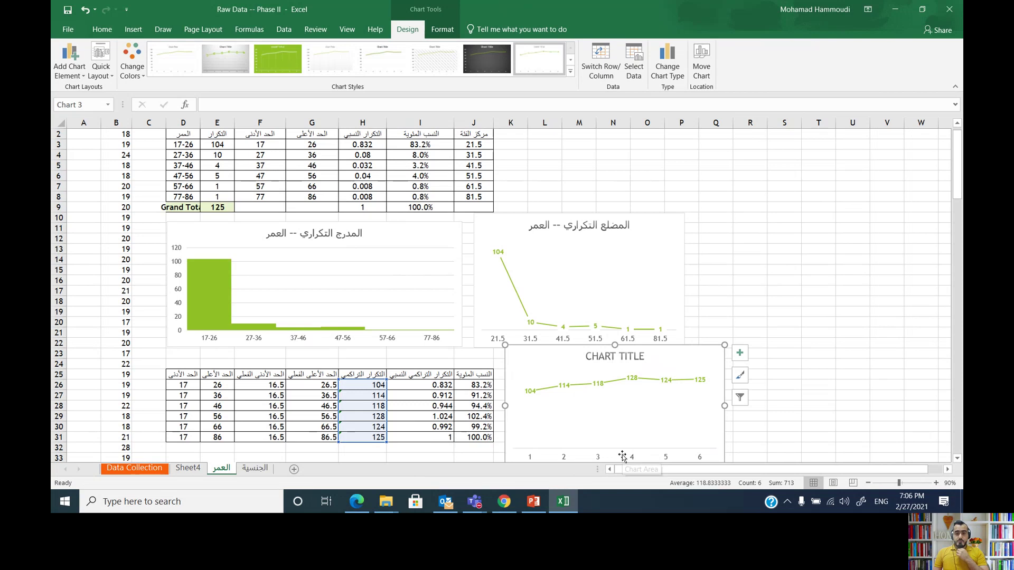
Set the line chart's horizontal axis labels to the actual upper limits in G26:G31 and move the chart beside the frequency polygon.
left_click(636, 63)
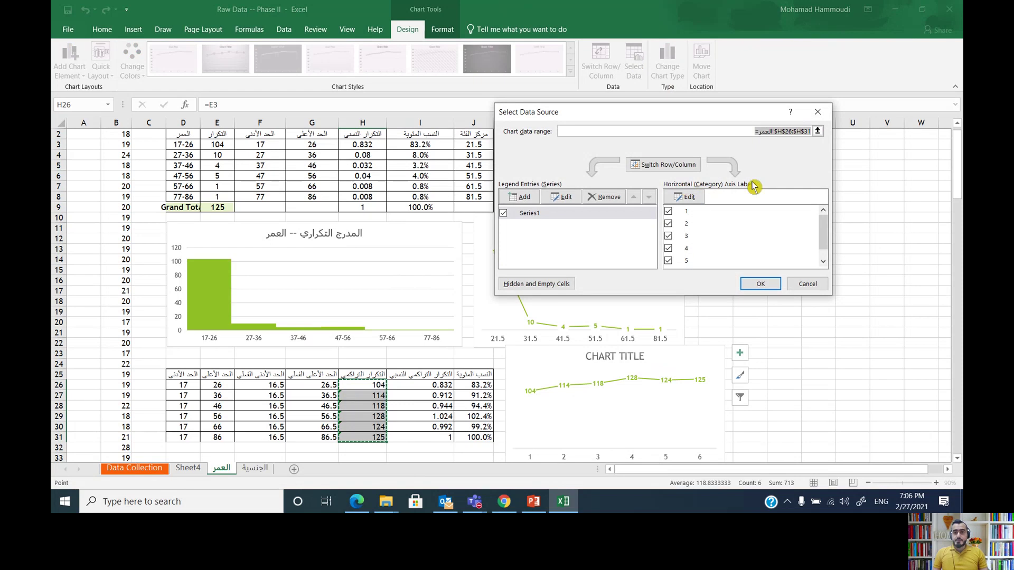
left_click(687, 198)
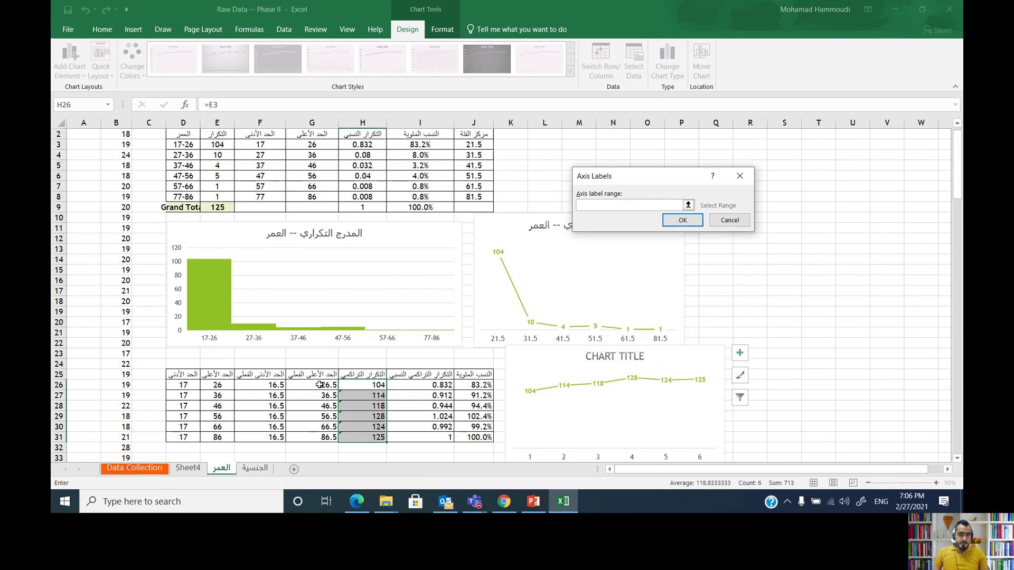
left_click_drag(320, 385, 311, 439)
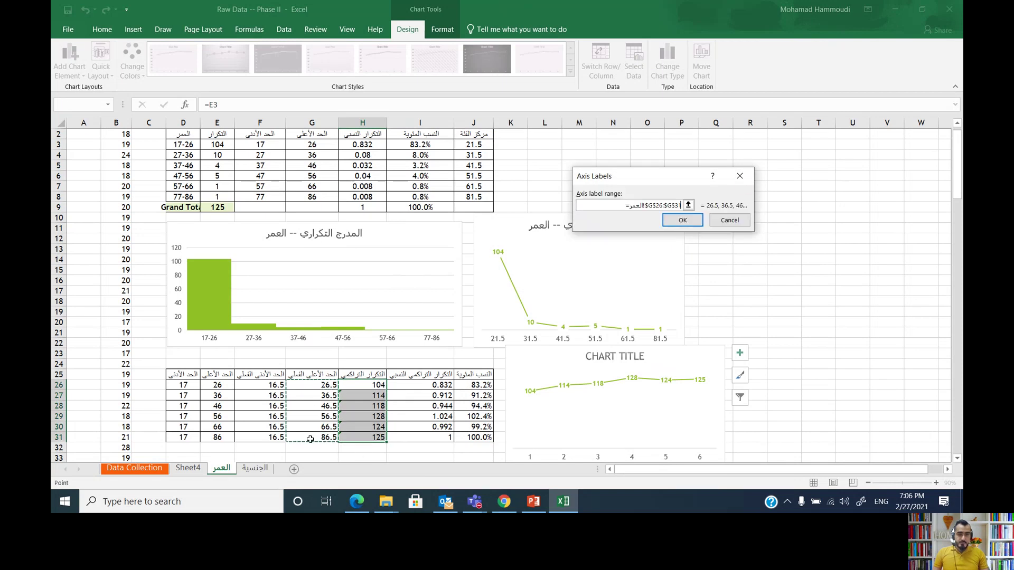
left_click(690, 221)
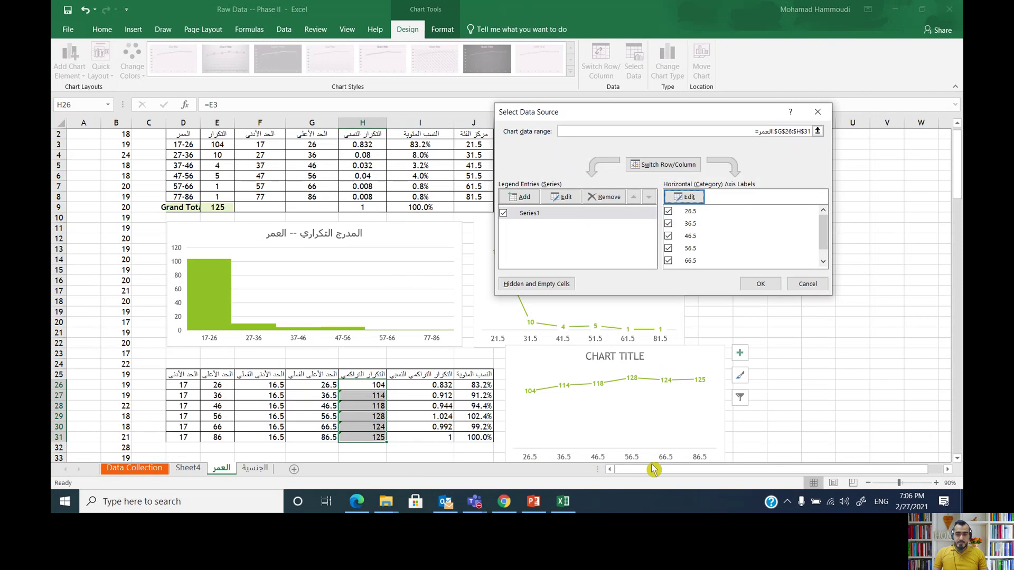
left_click(760, 284)
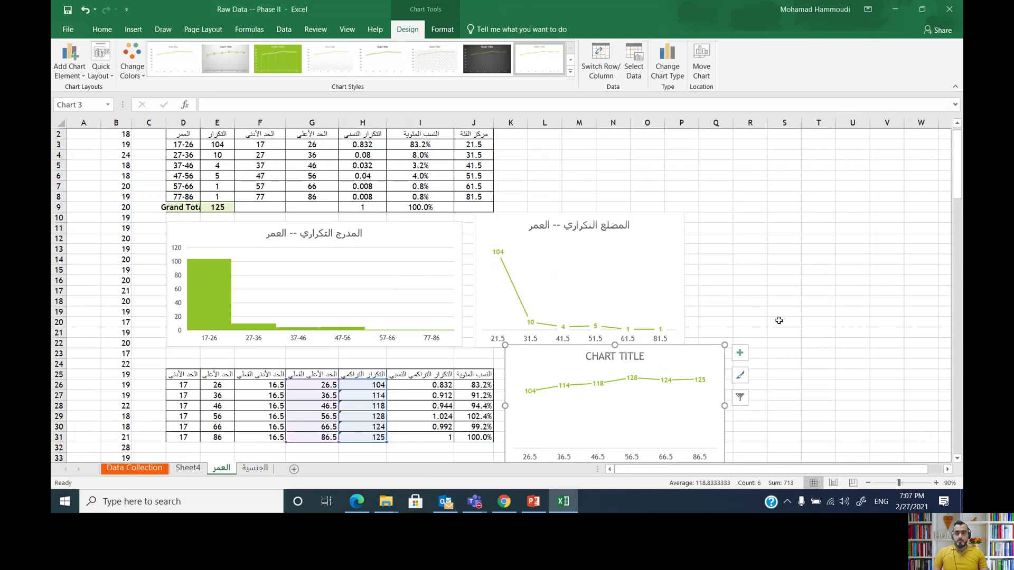
left_click_drag(693, 364, 892, 226)
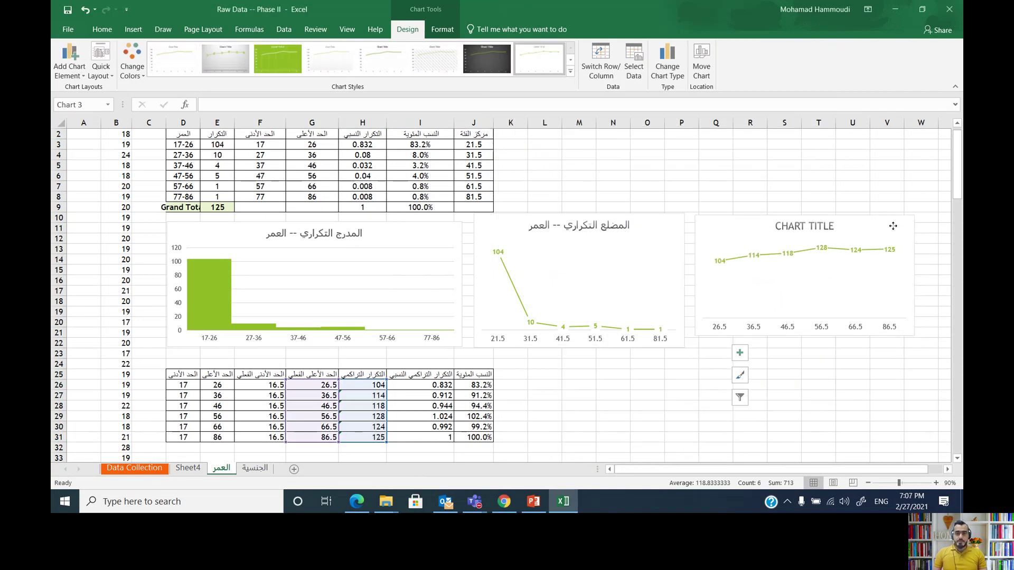
Replace the cumulative line chart's title with "المضلع التكراري الصاعد".
left_click(824, 225)
left_click(824, 225)
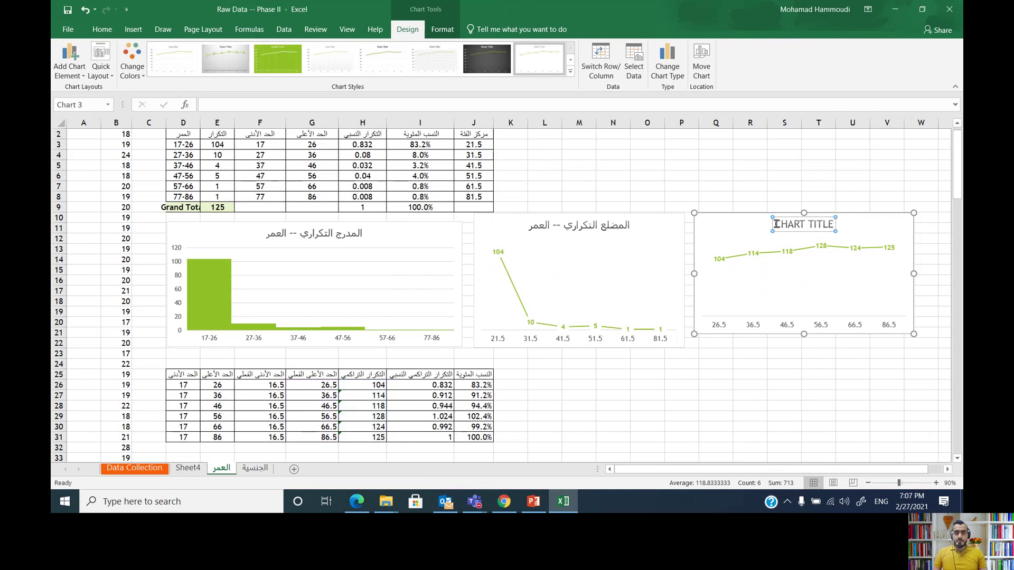
left_click_drag(776, 224, 836, 225)
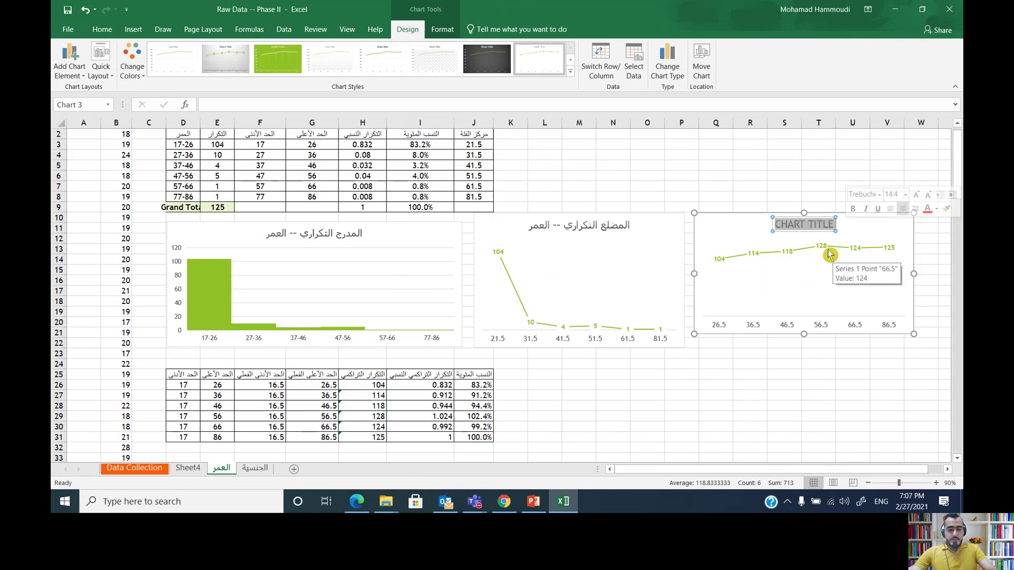
type("HGL")
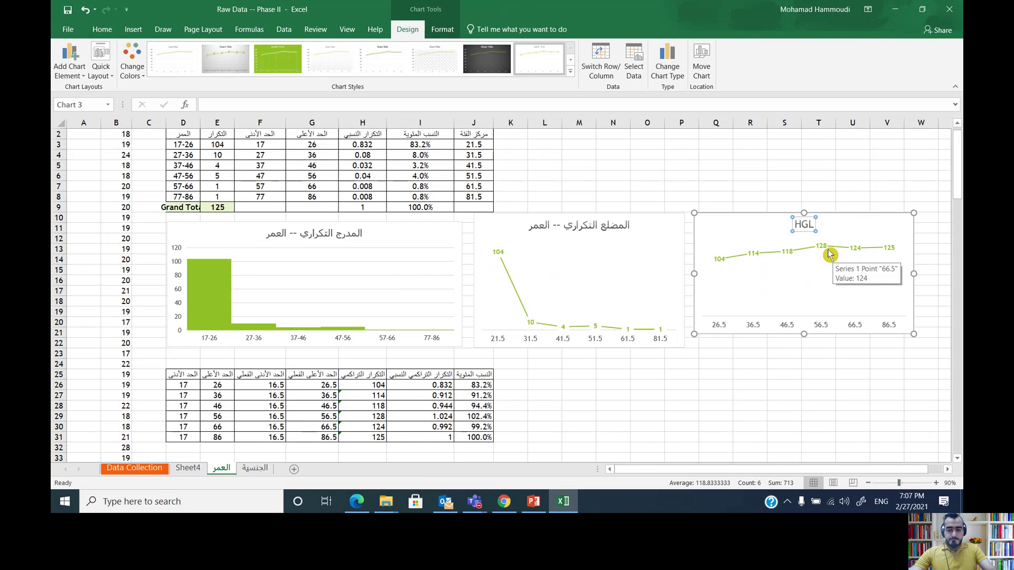
key("BackSpace")
key("BackSpace")
key("alt+shift")
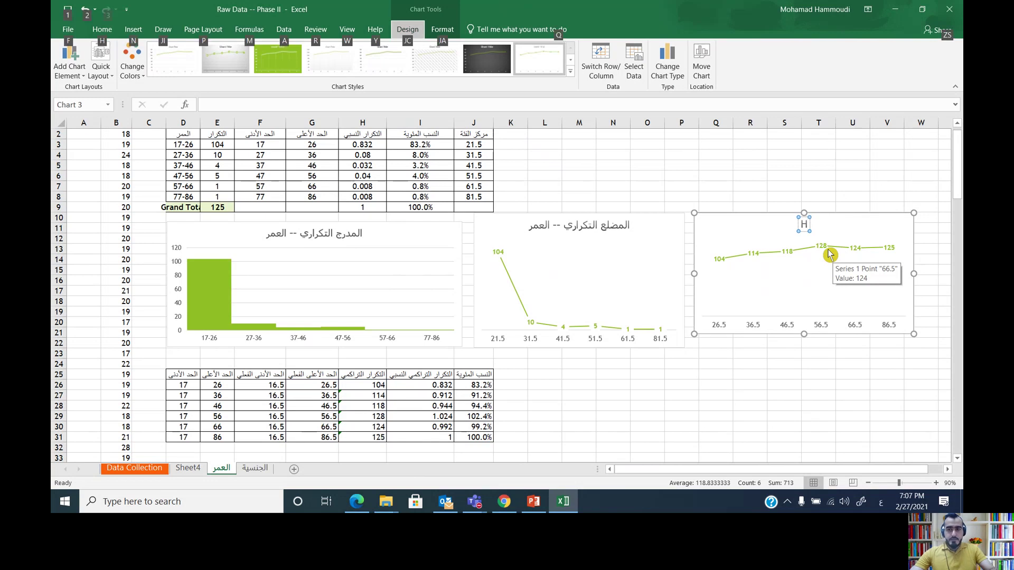
left_click(808, 219)
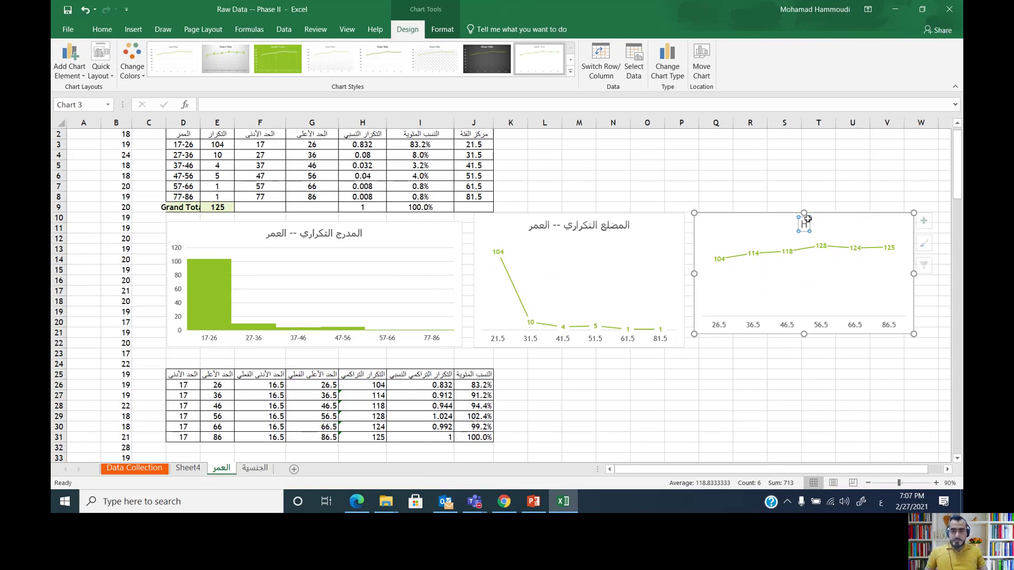
left_click_drag(808, 220, 779, 226)
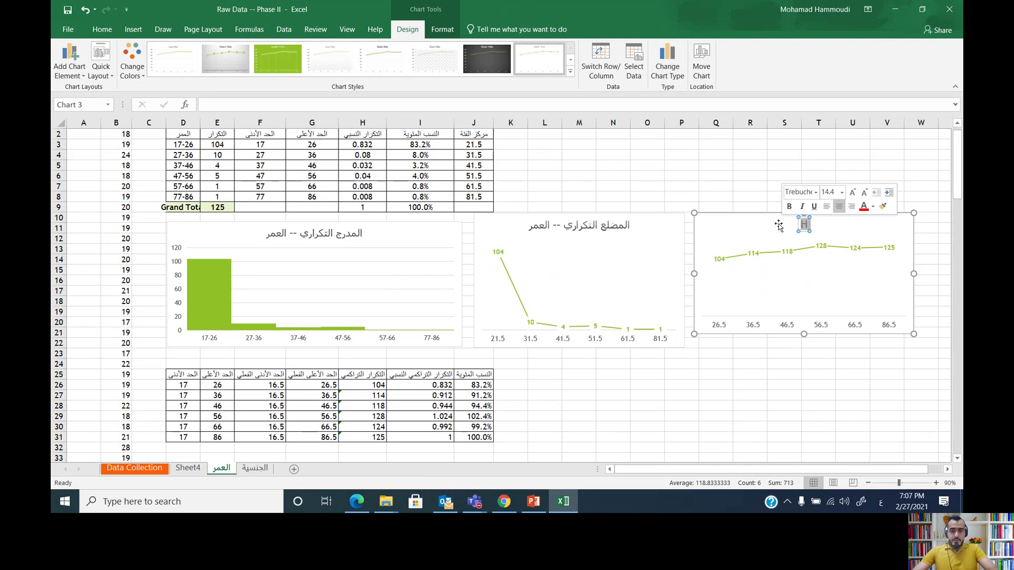
type("المضل")
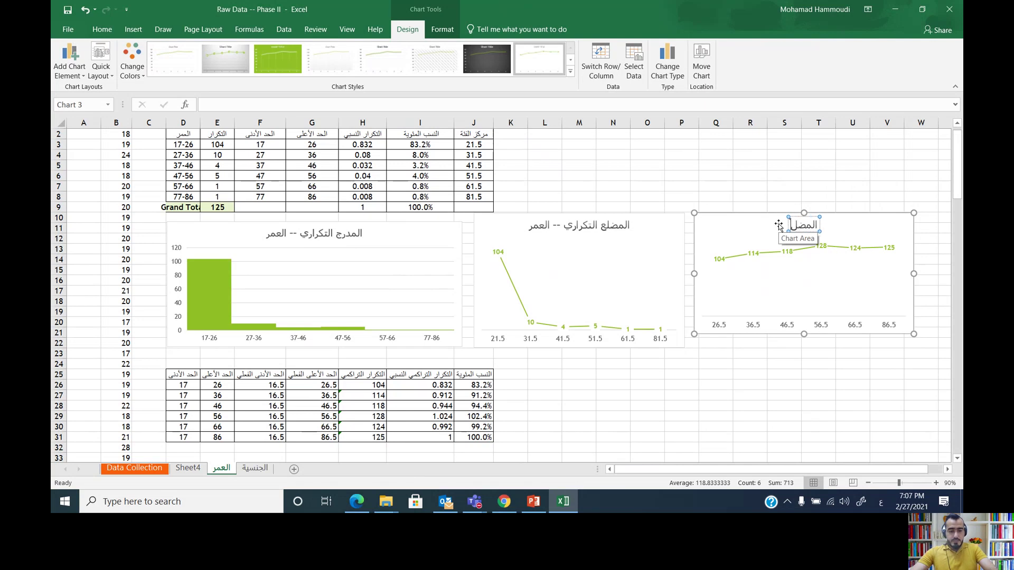
type("ع التك")
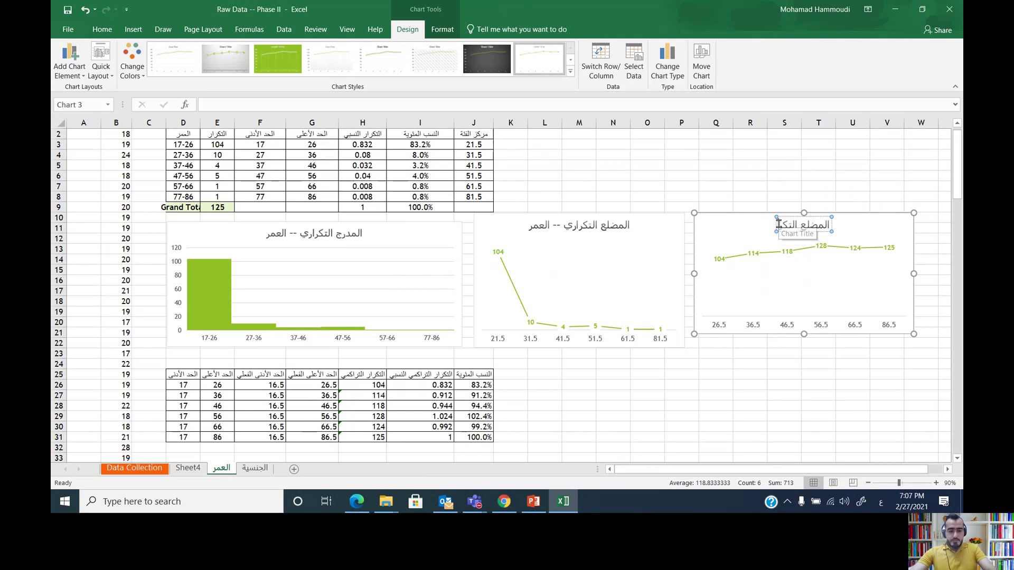
type("راري الصا")
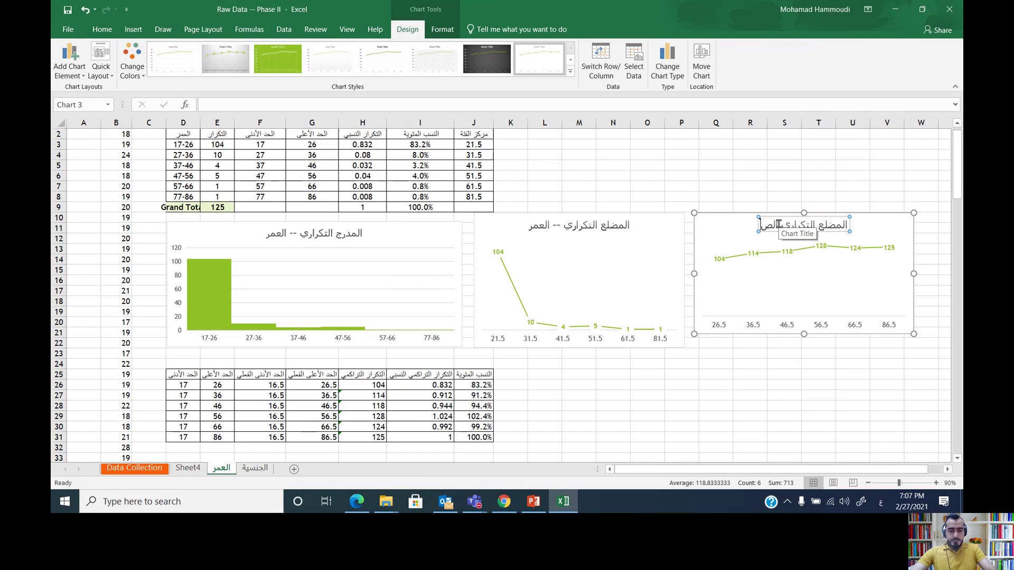
type("عد")
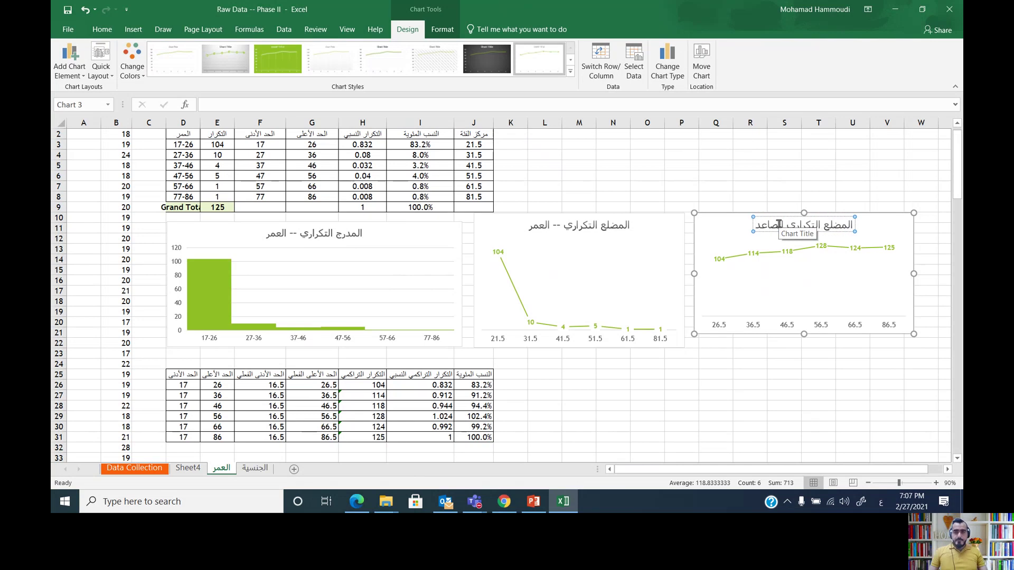
left_click(665, 190)
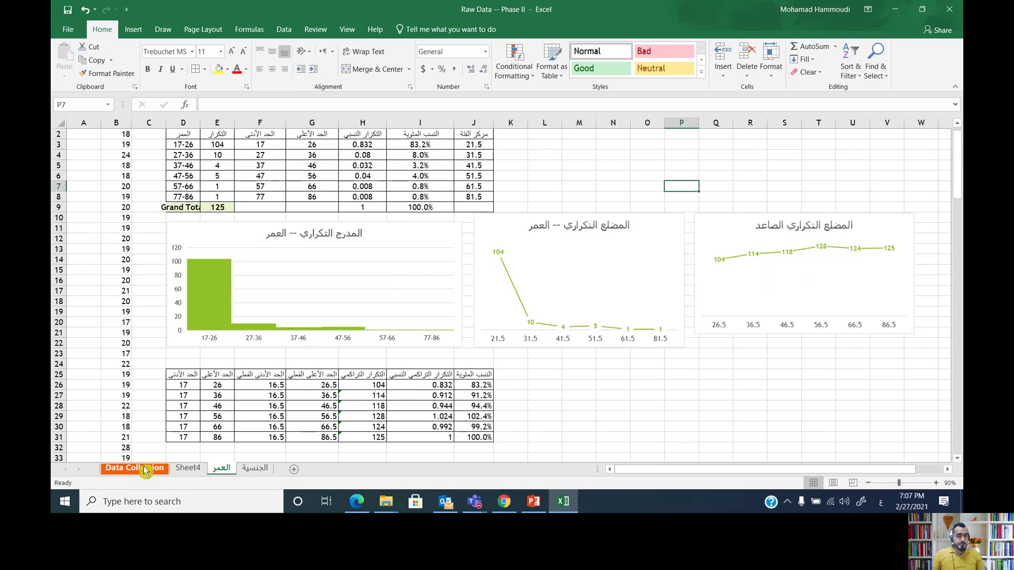
Delete the leftover pivot table worksheet Sheet4 from the workbook.
left_click(188, 469)
right_click(188, 470)
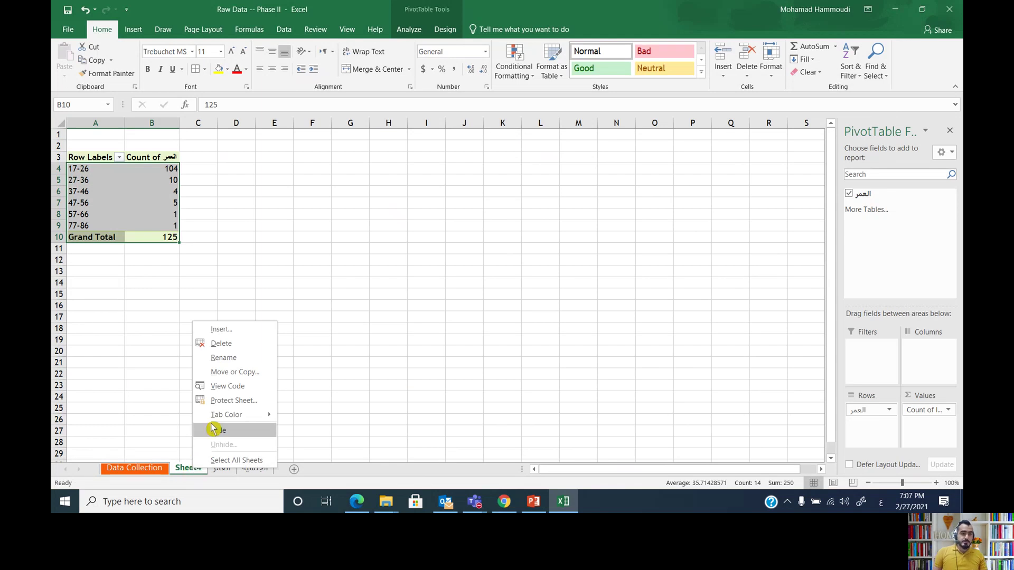
left_click(237, 343)
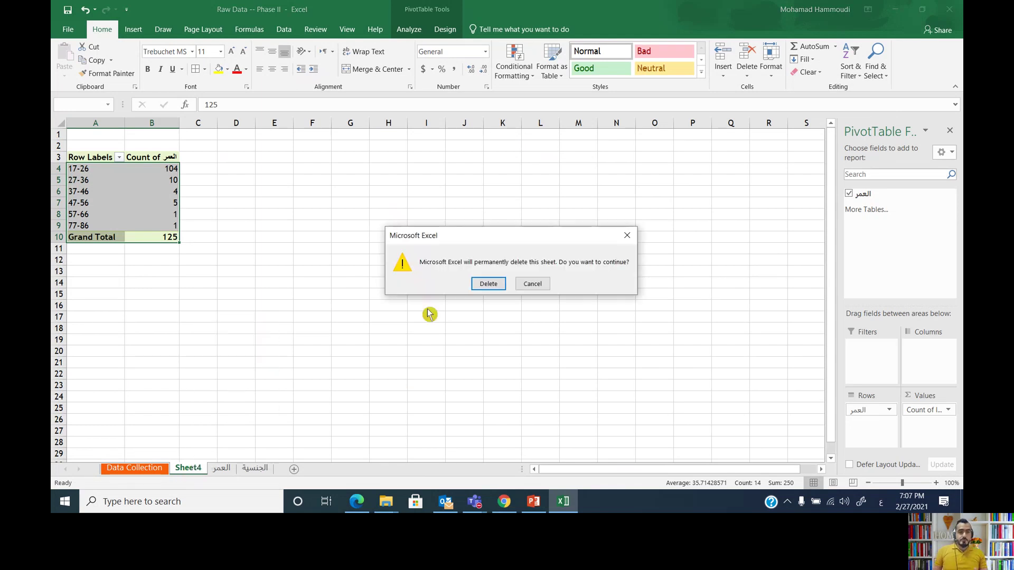
left_click(486, 283)
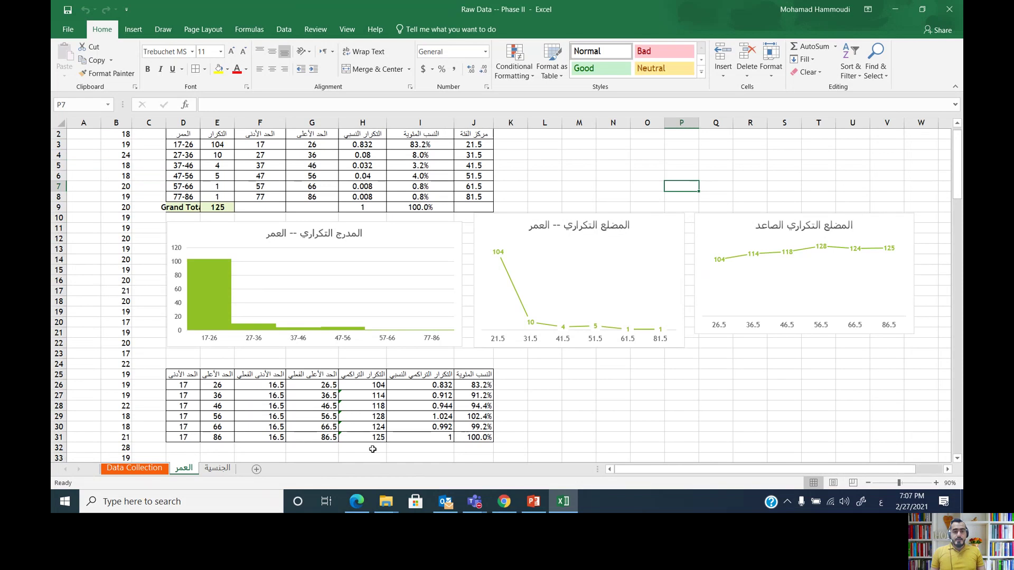
Check the phase two requirements slide in PowerPoint, and examine the Q.2 column's values on Excel's Data Collection sheet.
left_click(533, 446)
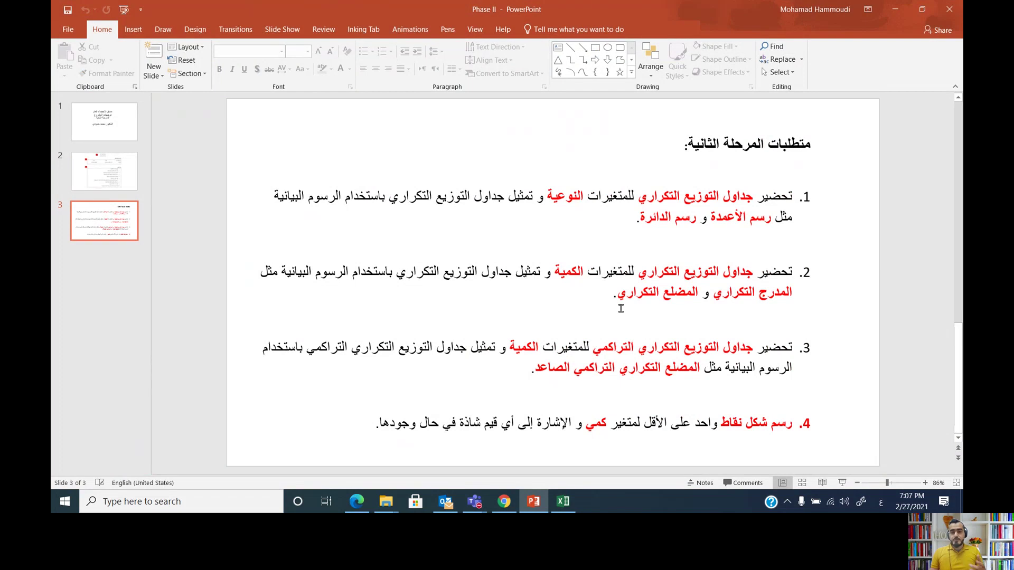
left_click(893, 10)
left_click(135, 468)
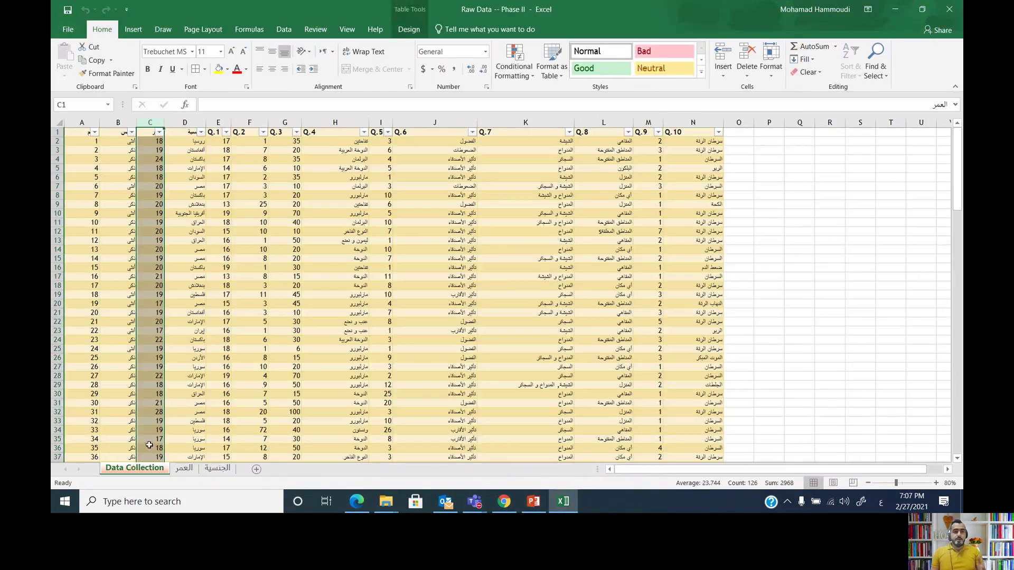
left_click(250, 123)
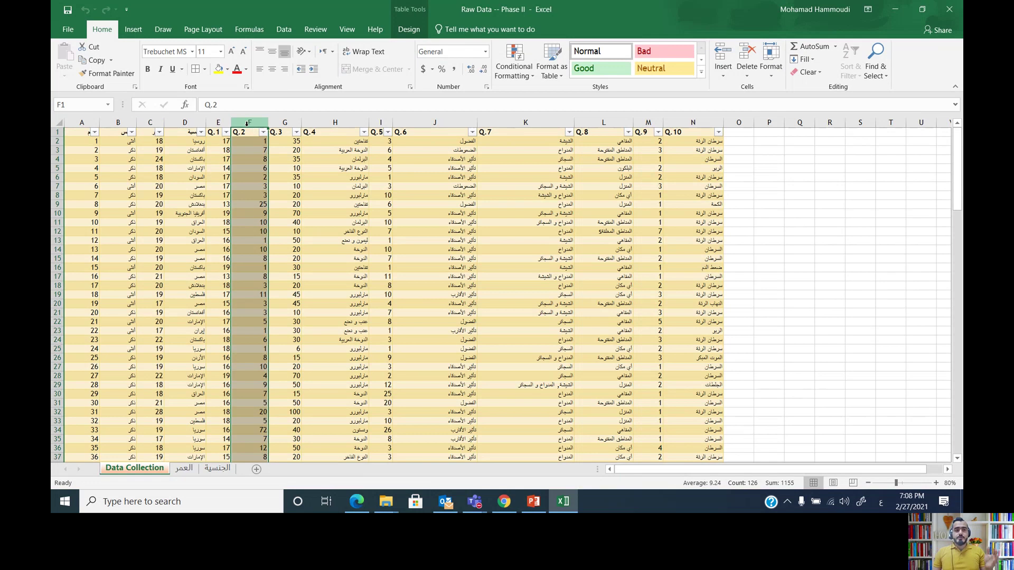
left_click(252, 141)
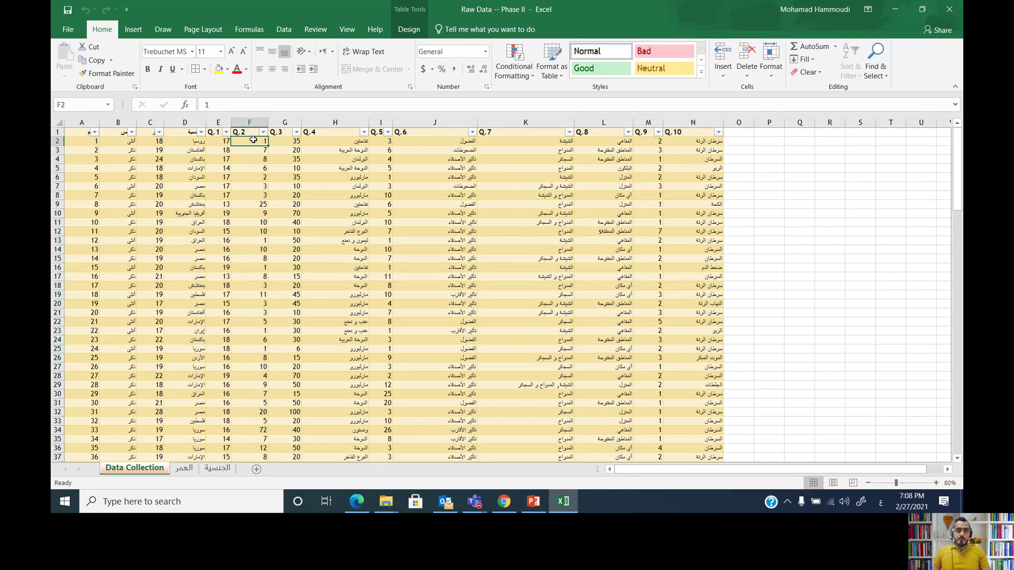
left_click(253, 151)
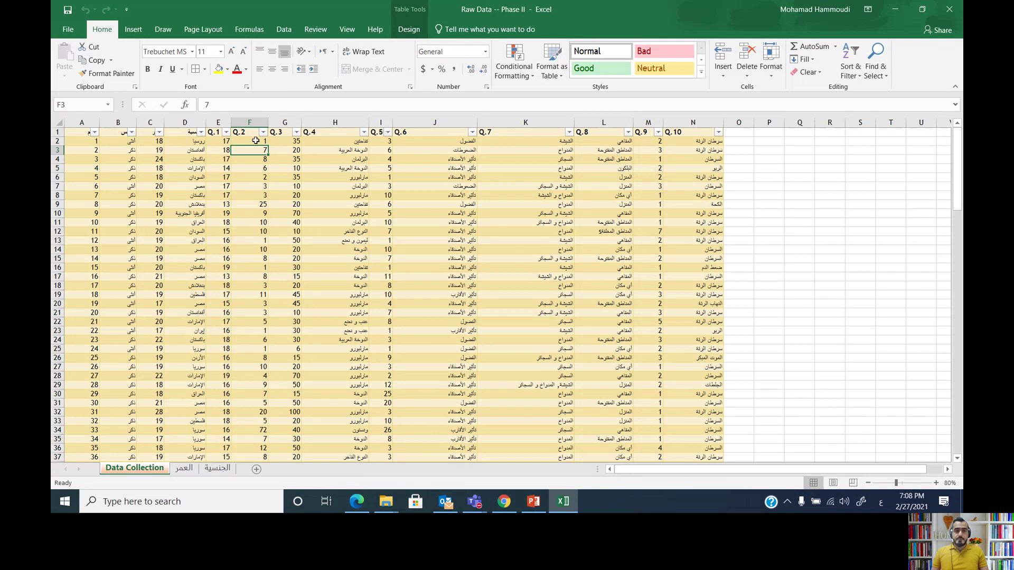
Copy the whole Q.2 column from the Data Collection sheet into column B of a new worksheet.
left_click(250, 123)
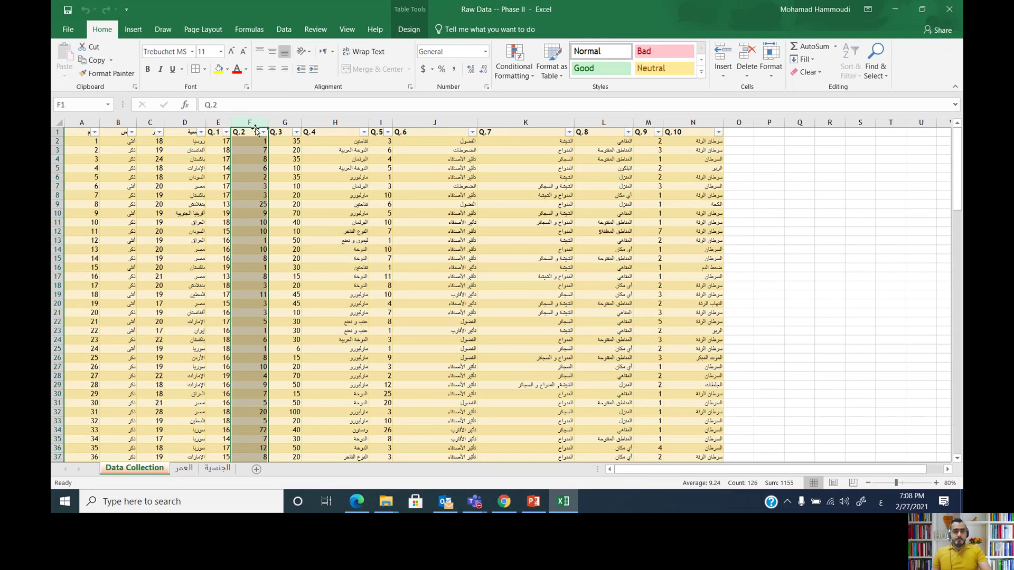
key("ctrl+c")
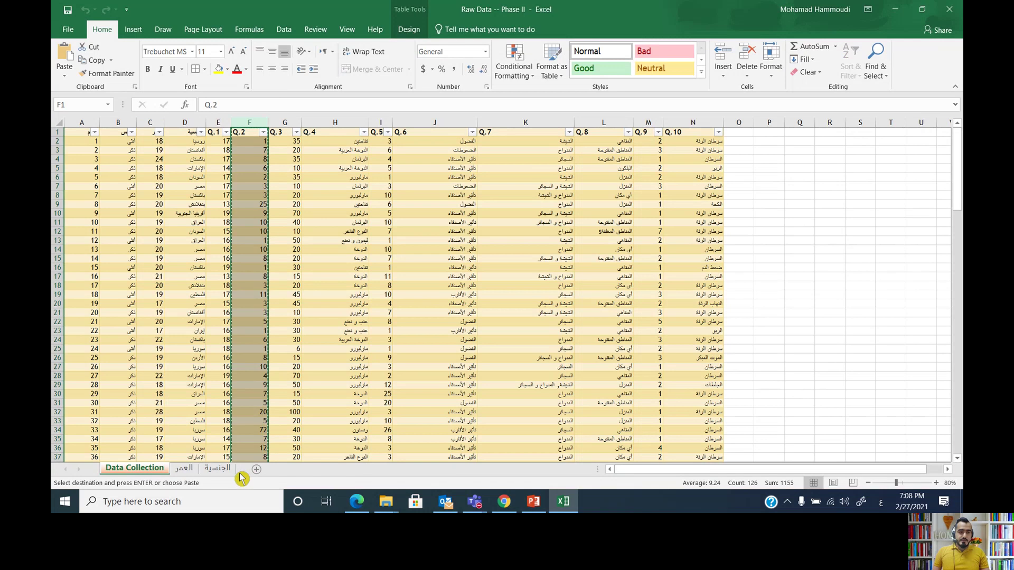
left_click(256, 469)
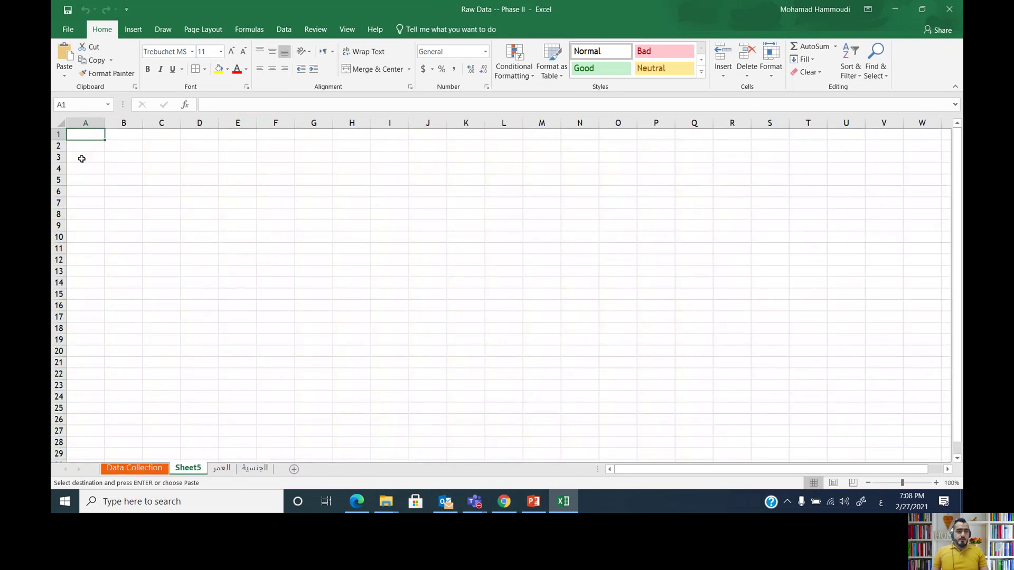
left_click(125, 122)
key("ctrl+v")
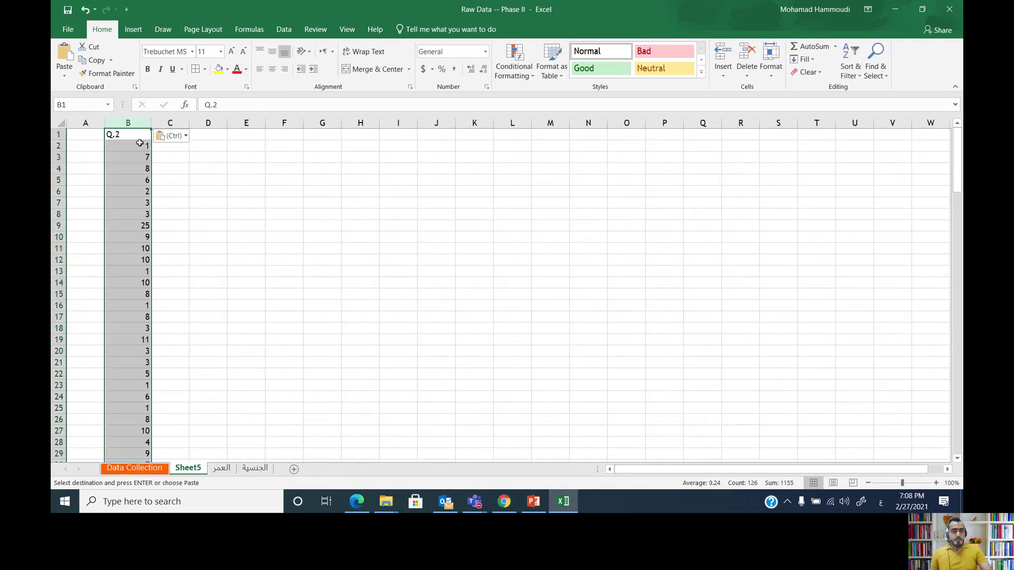
Rename the new worksheet holding the Q.2 data as "السؤال 2".
double_click(197, 468)
type("ة")
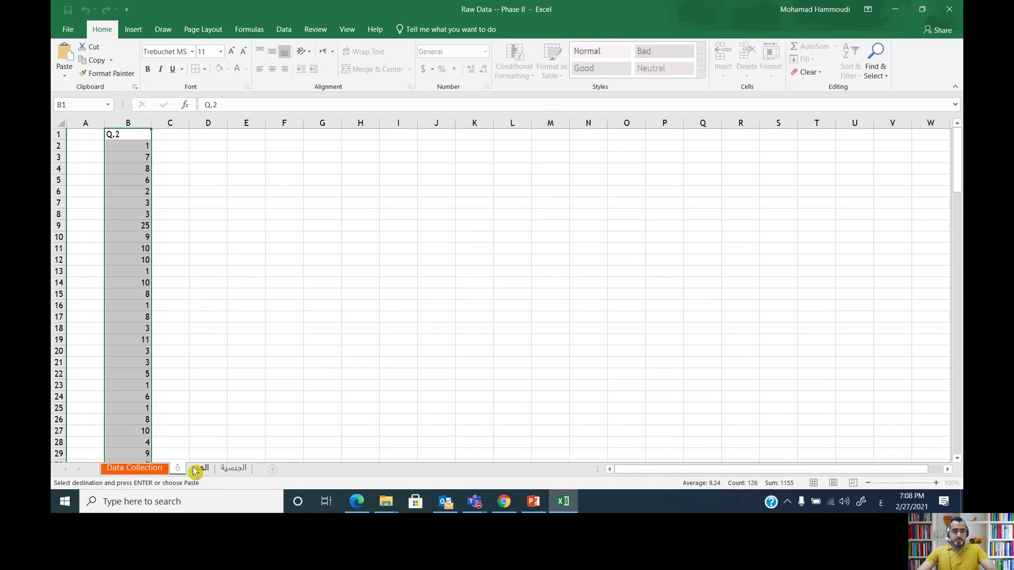
key("BackSpace")
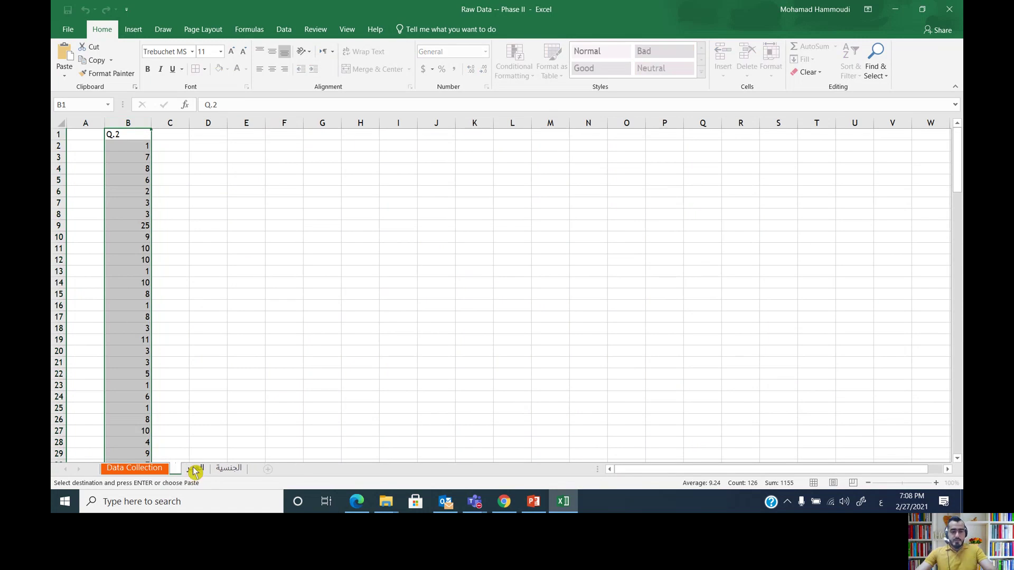
type("العمر")
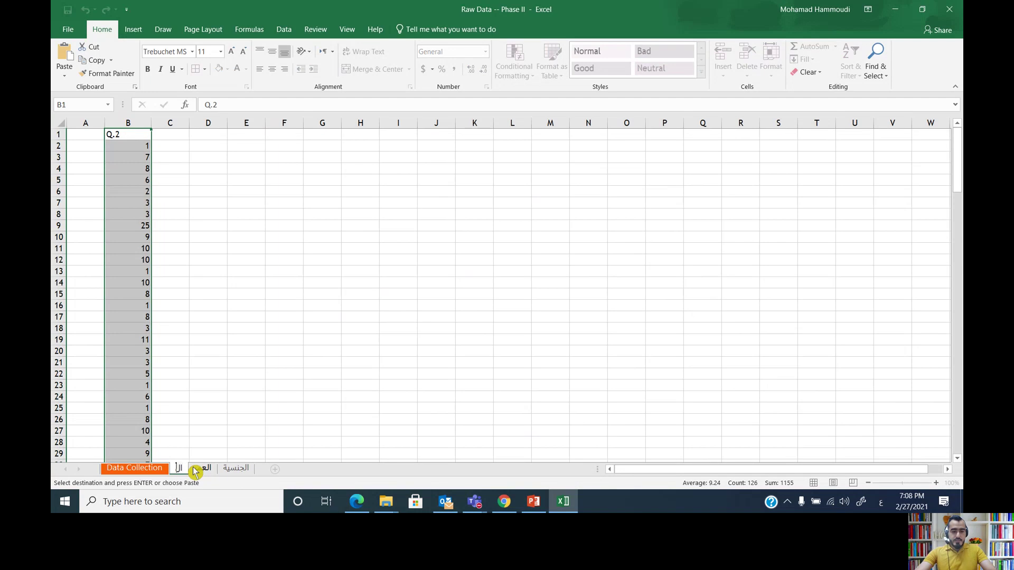
type("سؤال2")
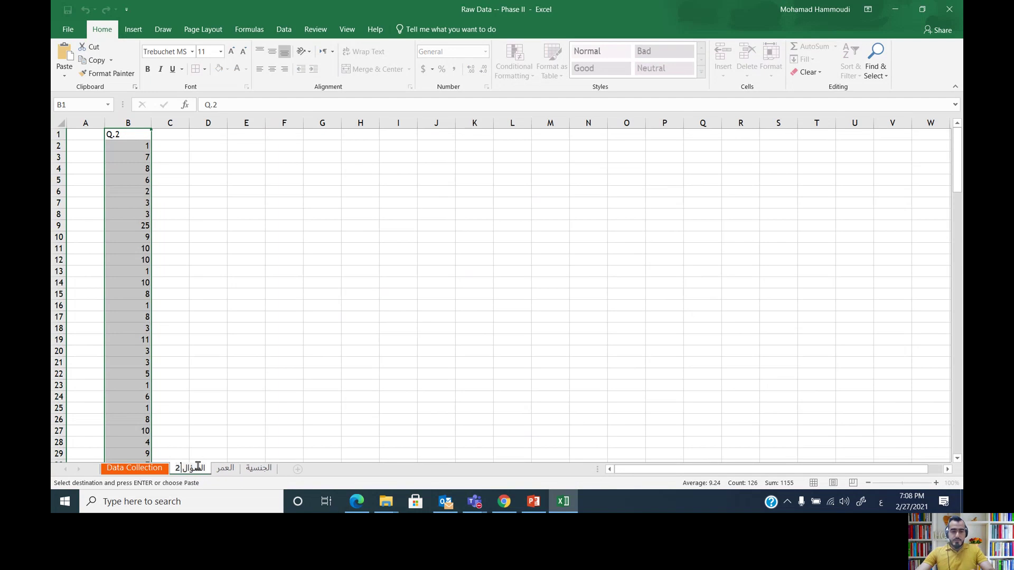
key("Return")
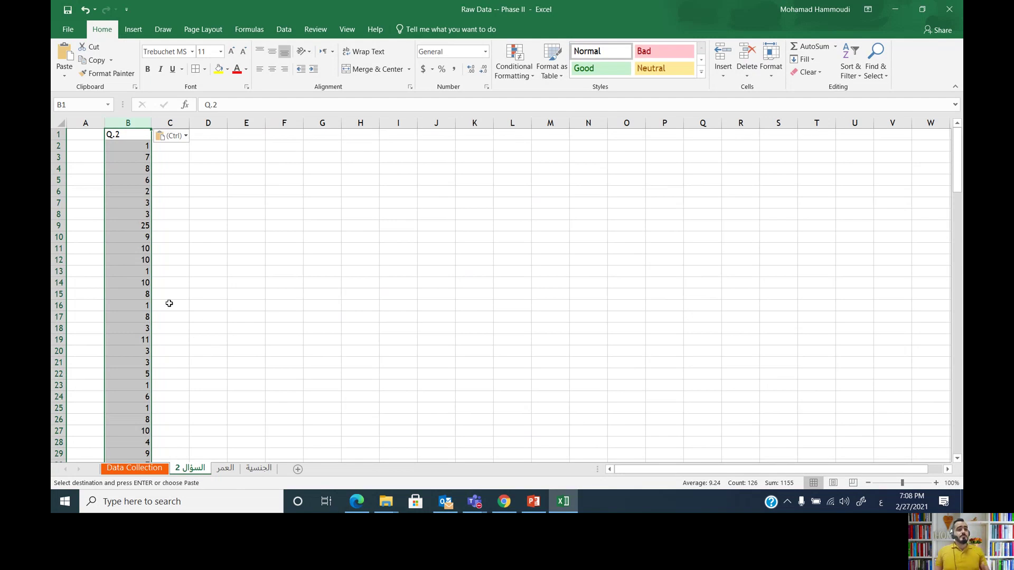
Create a PivotTable on a new worksheet from the Q.2 data in B1:B126.
left_click(120, 136)
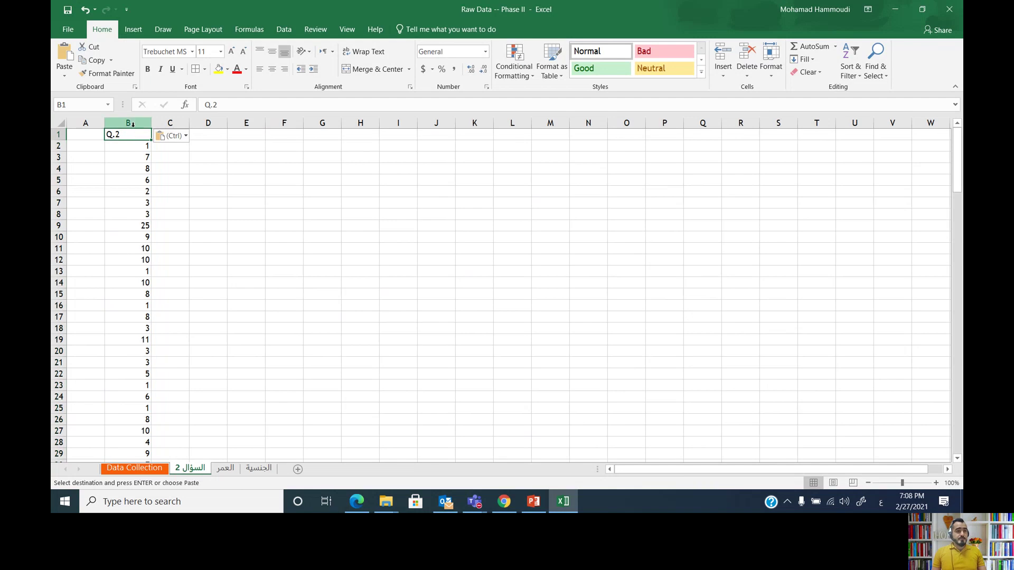
left_click_drag(125, 135, 139, 437)
scroll(134, 309, "up", 20)
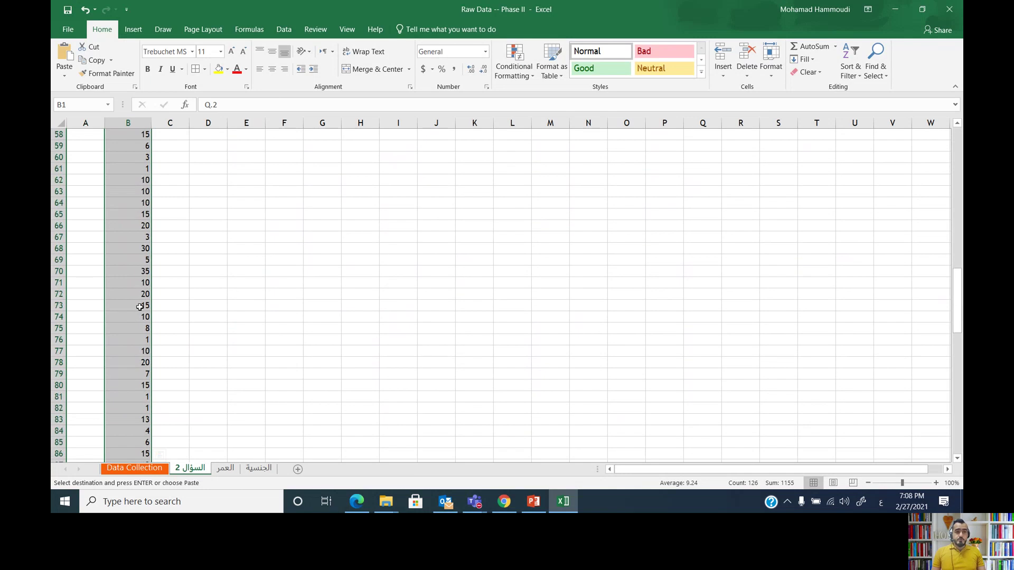
scroll(134, 309, "up", 11)
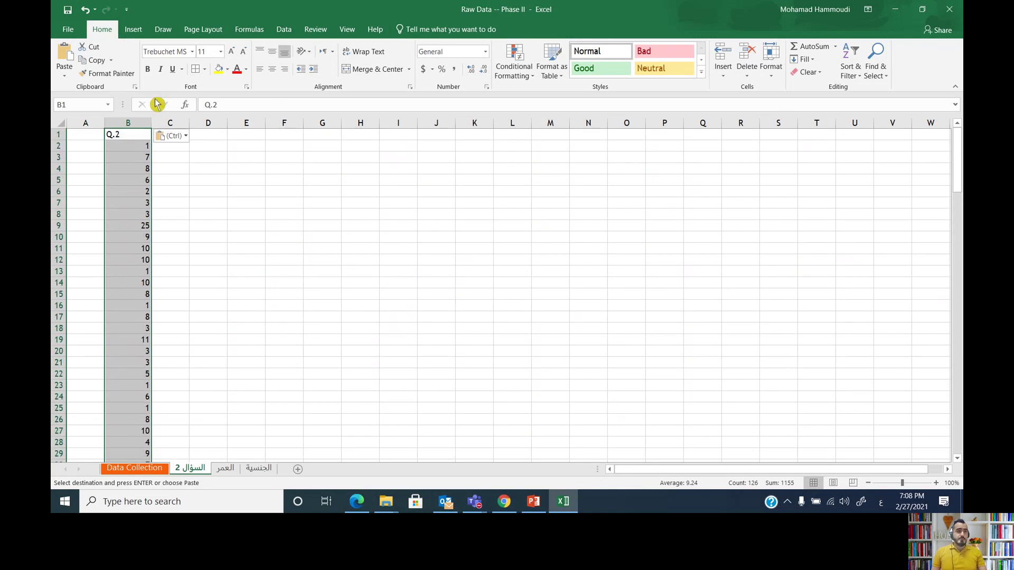
left_click(134, 30)
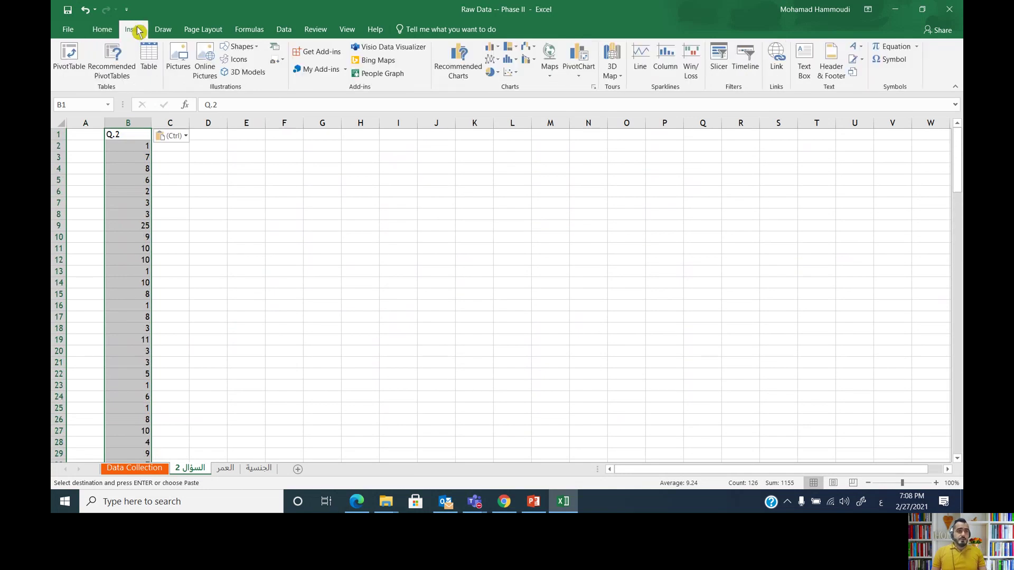
left_click(68, 61)
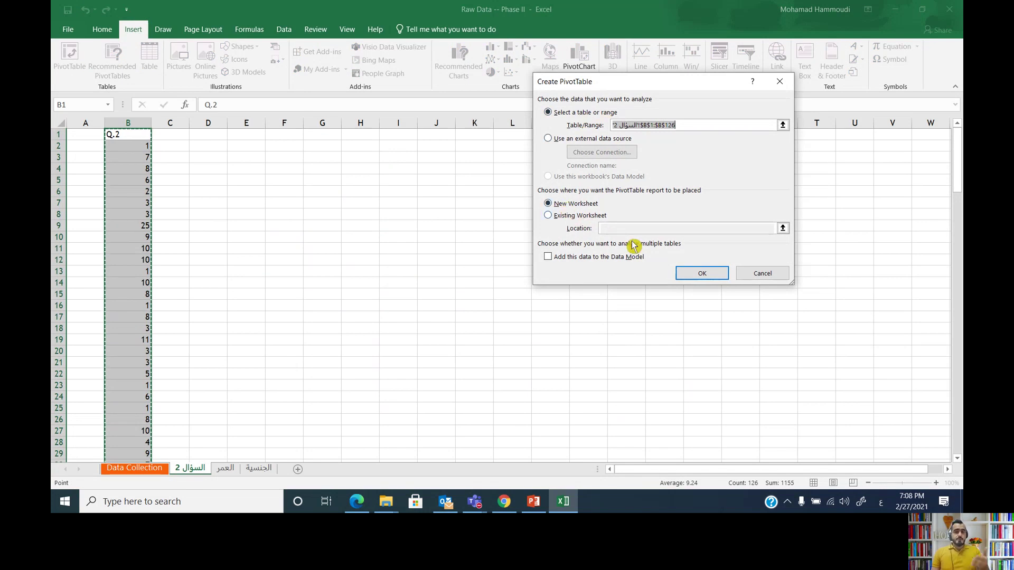
left_click(698, 272)
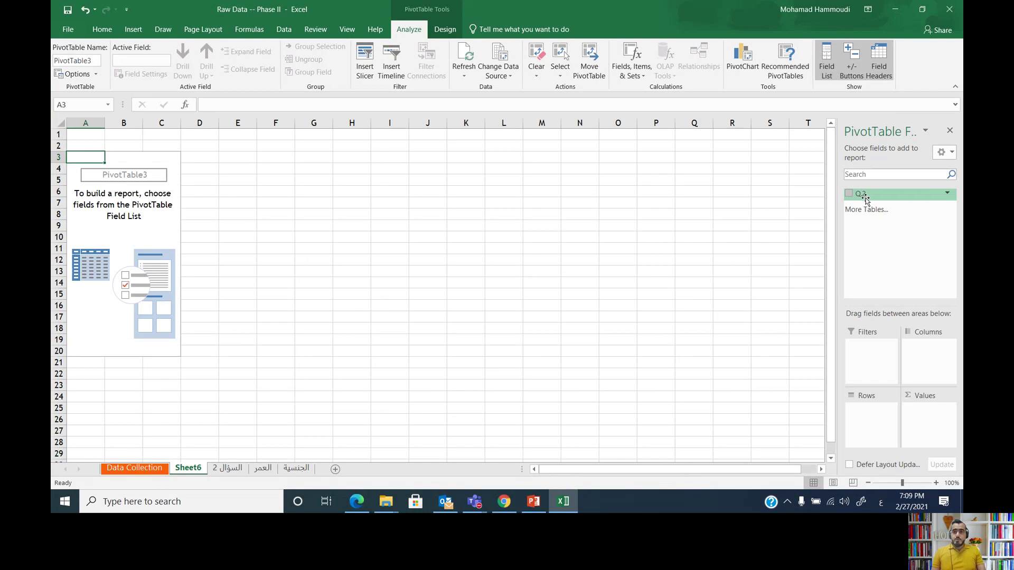
Build the PivotTable with Q.2 as both rows and values, summarizing the values by Count.
left_click_drag(865, 199, 868, 438)
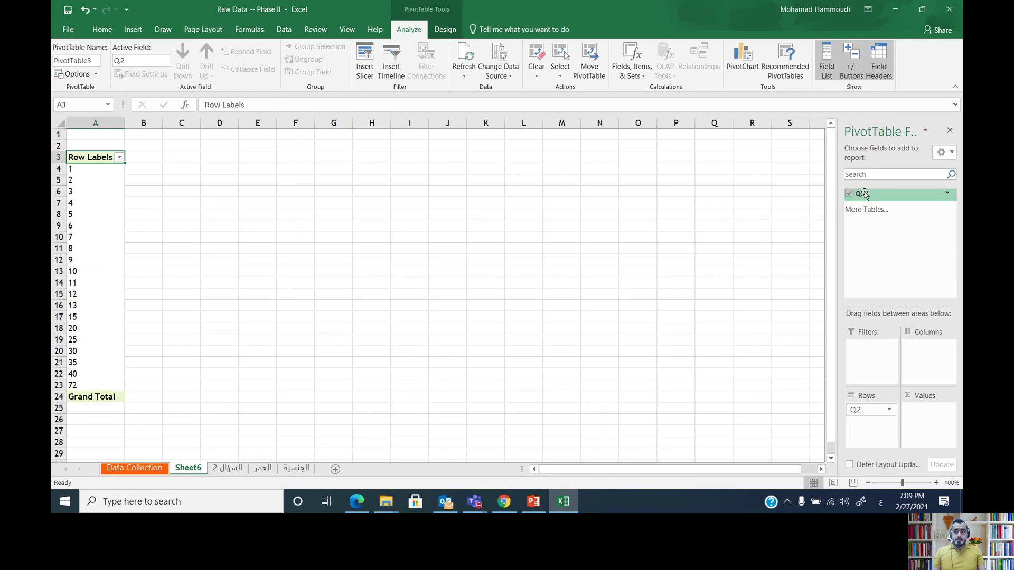
left_click_drag(864, 194, 932, 431)
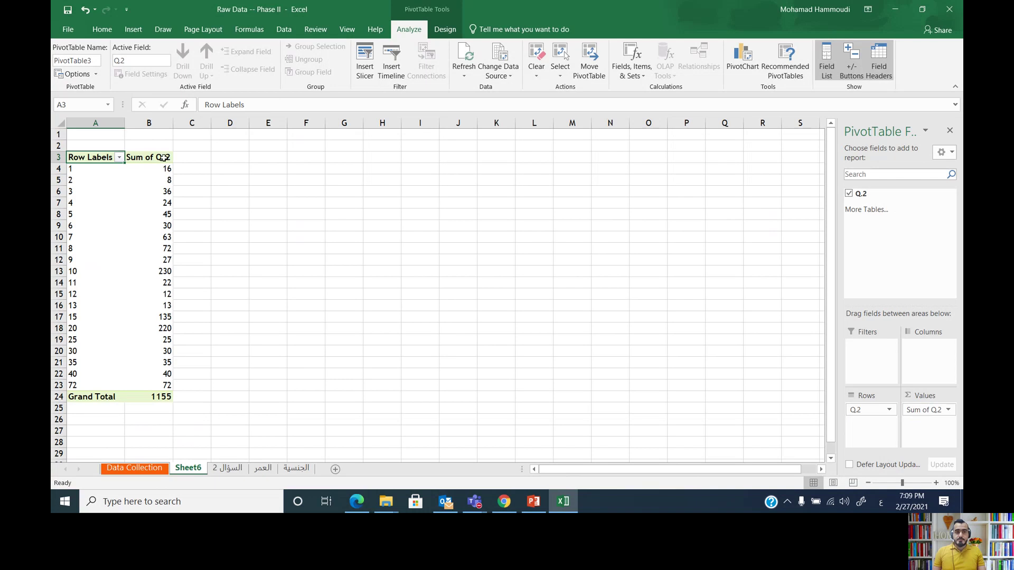
left_click(947, 416)
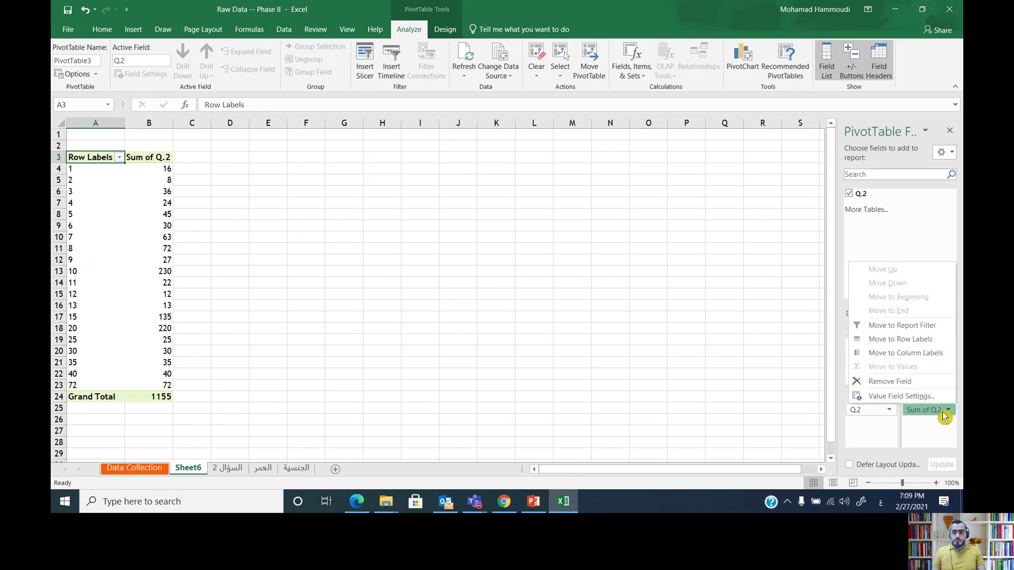
left_click(939, 402)
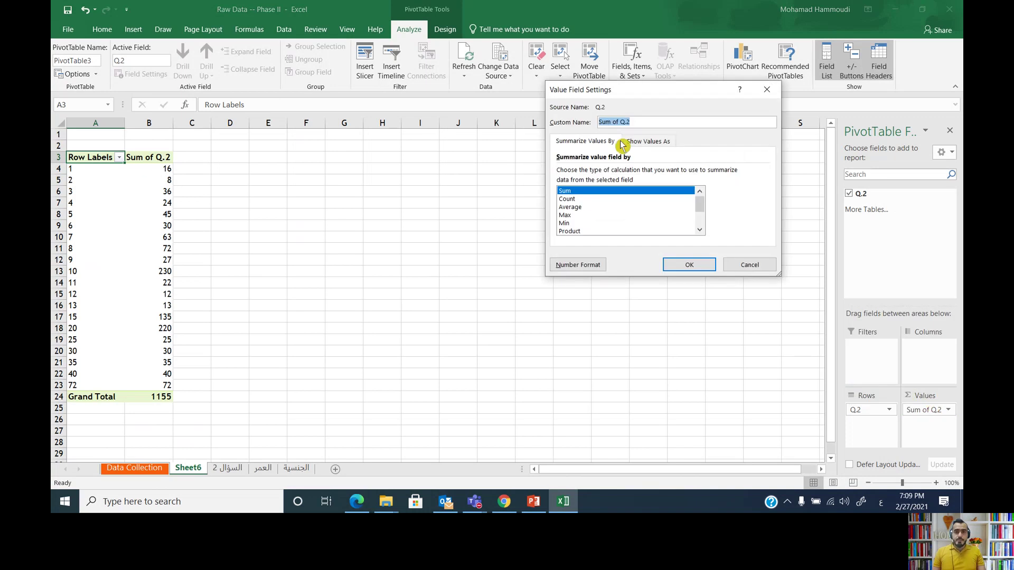
left_click(575, 199)
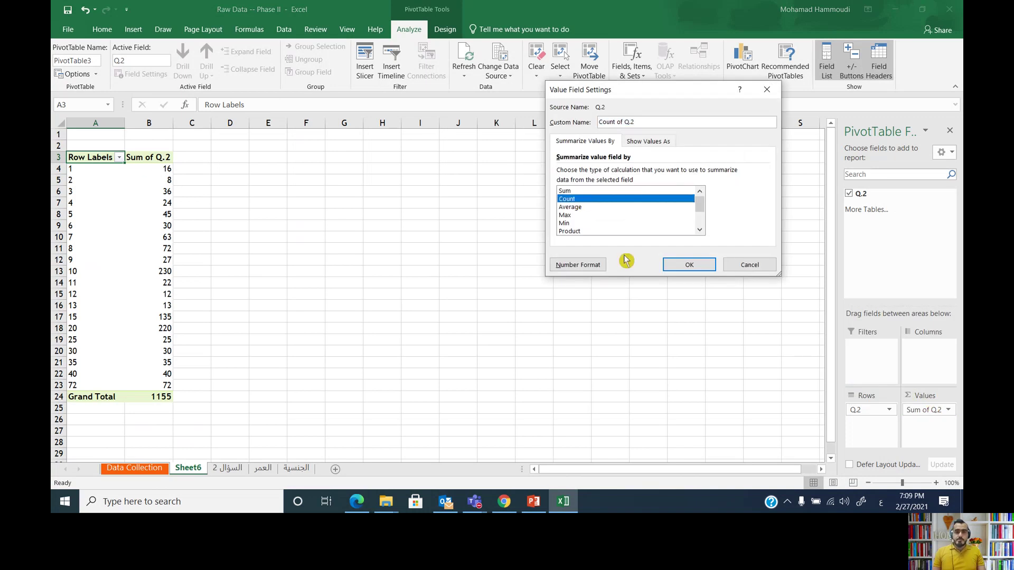
left_click(688, 265)
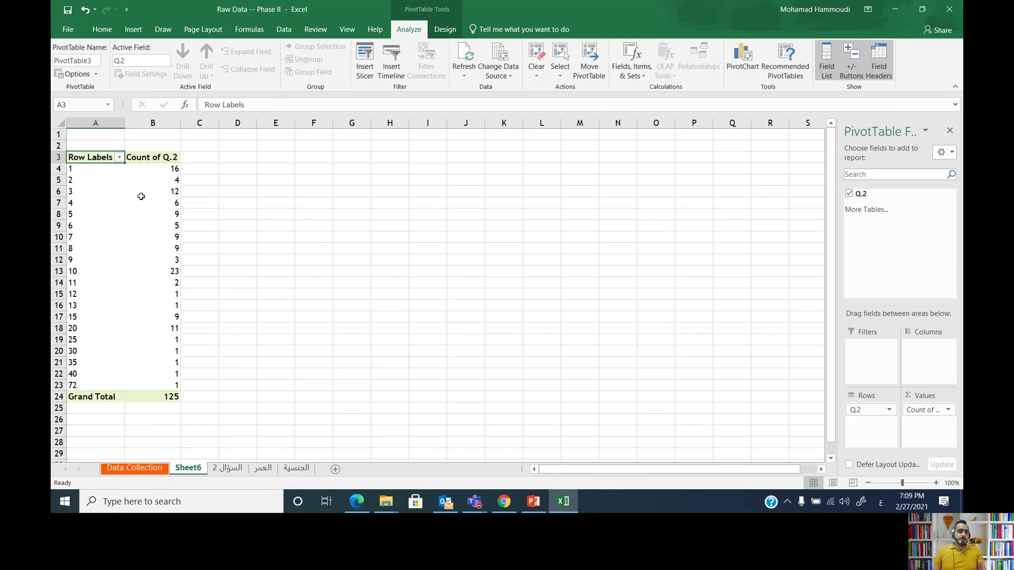
Copy the pivot table's values and counts with the Grand Total row (A4:B24) to the السؤال 2 sheet, starting at D3.
left_click(162, 173)
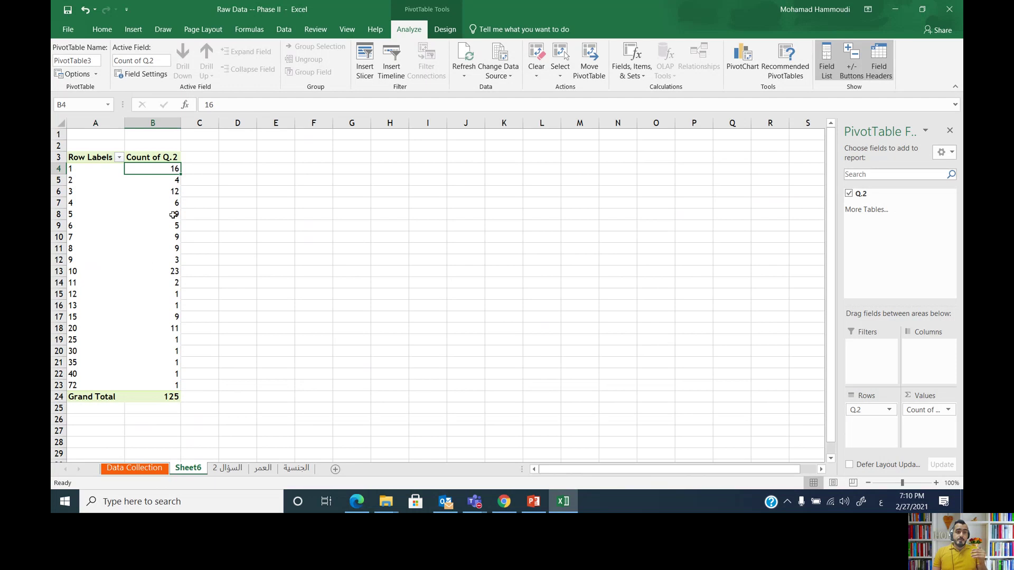
left_click(149, 181)
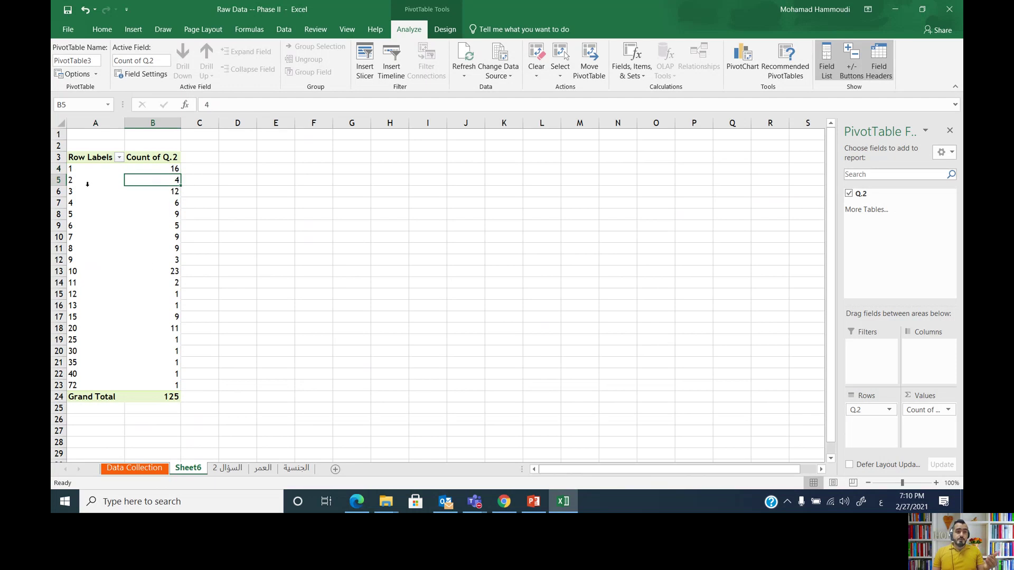
left_click(151, 275)
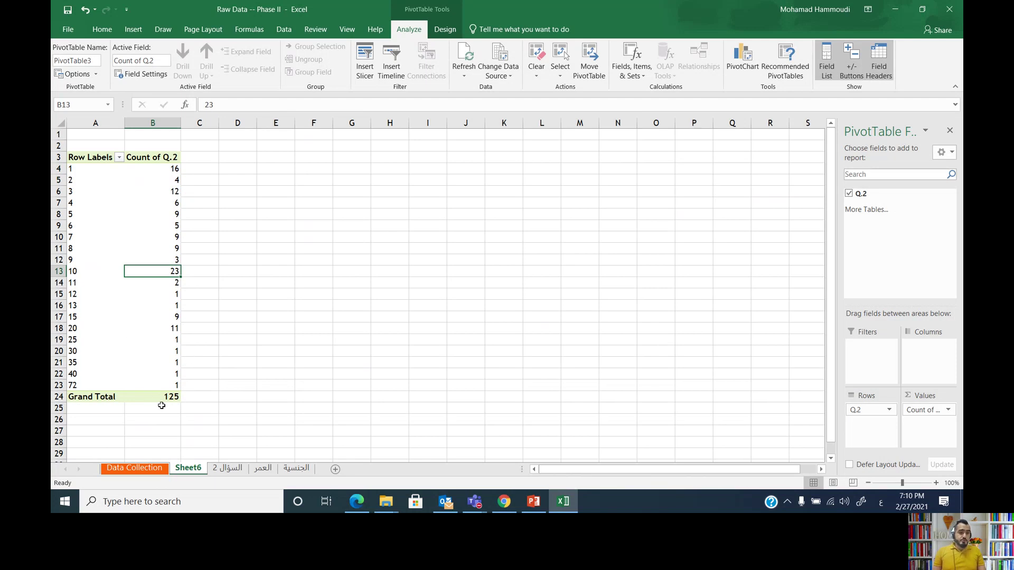
left_click_drag(161, 398, 98, 169)
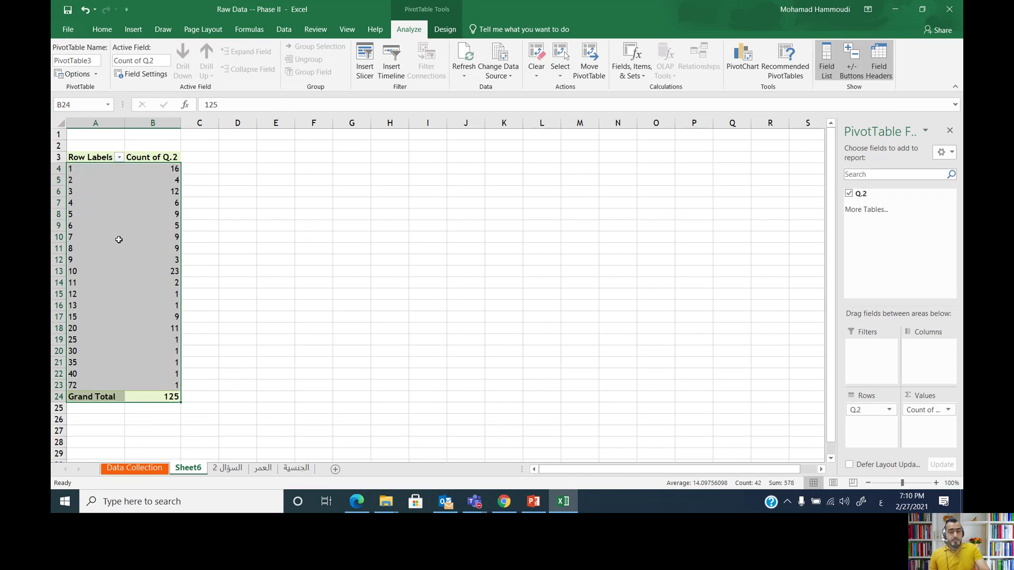
key("ctrl+c")
left_click(235, 468)
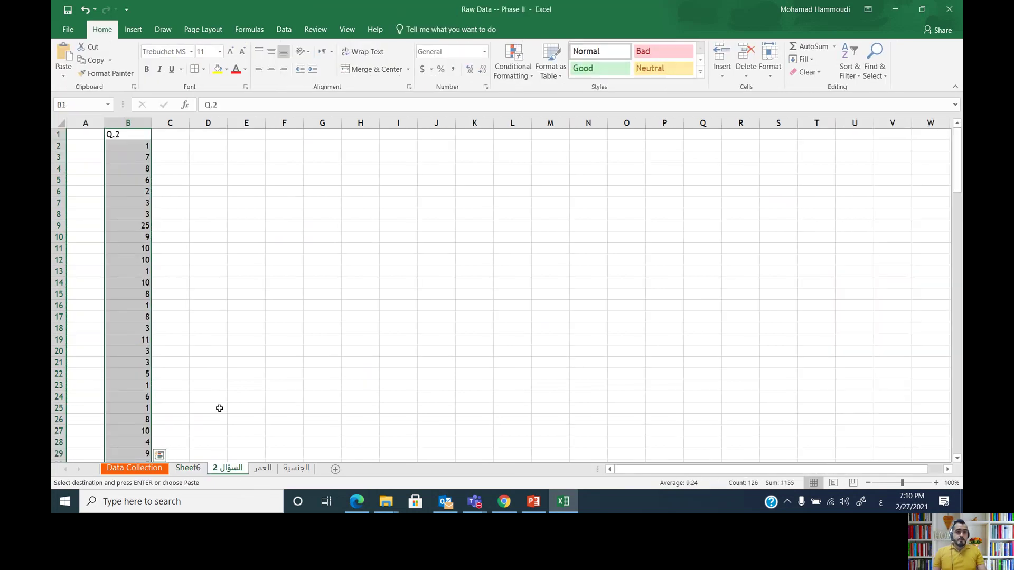
left_click(214, 157)
key("ctrl+v")
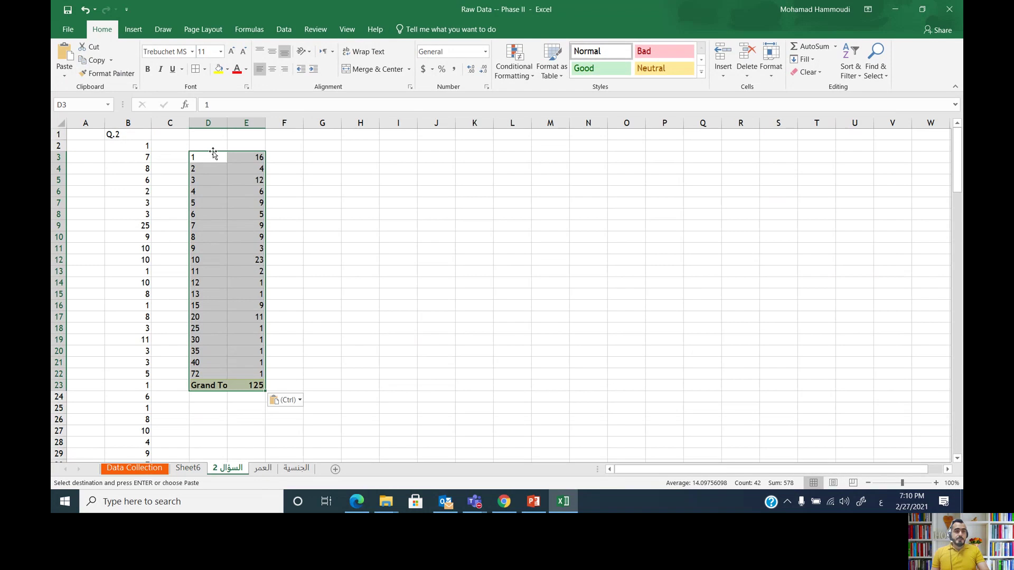
Enter the headings العمر in D2 and التكرار in E2 above the pasted values and counts.
left_click(213, 146)
type("ال")
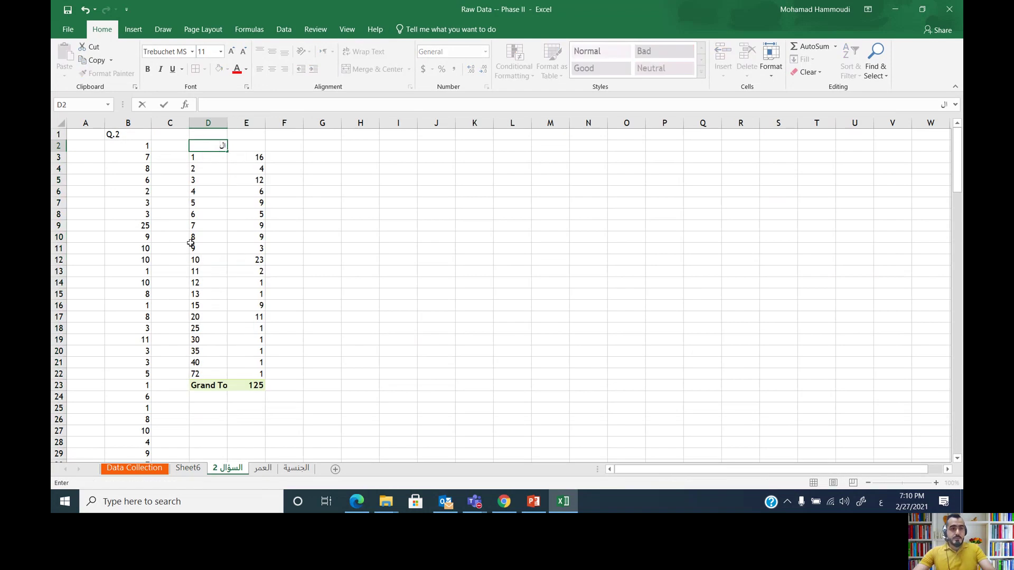
type("عمر")
key("Tab")
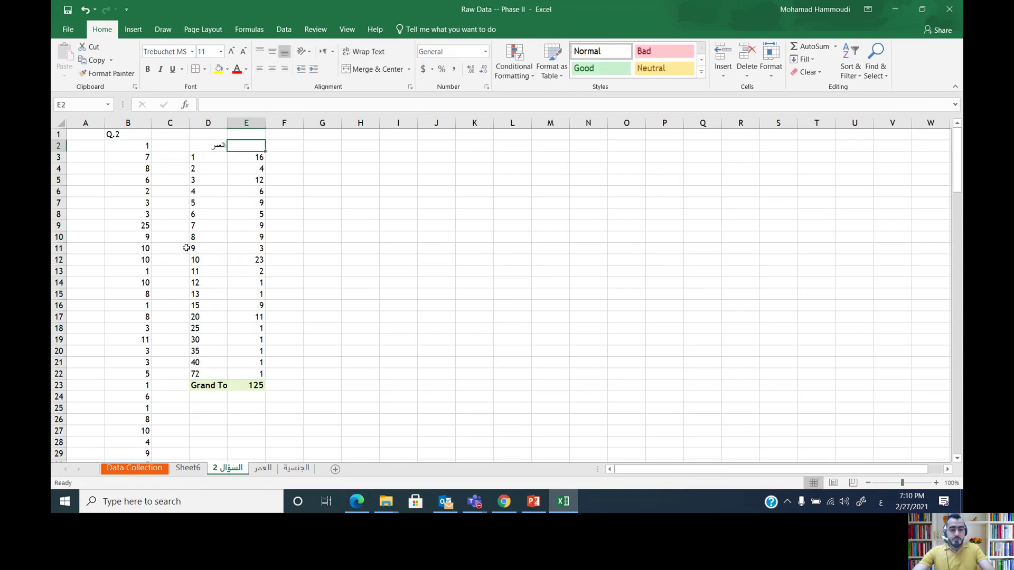
type("التكرار")
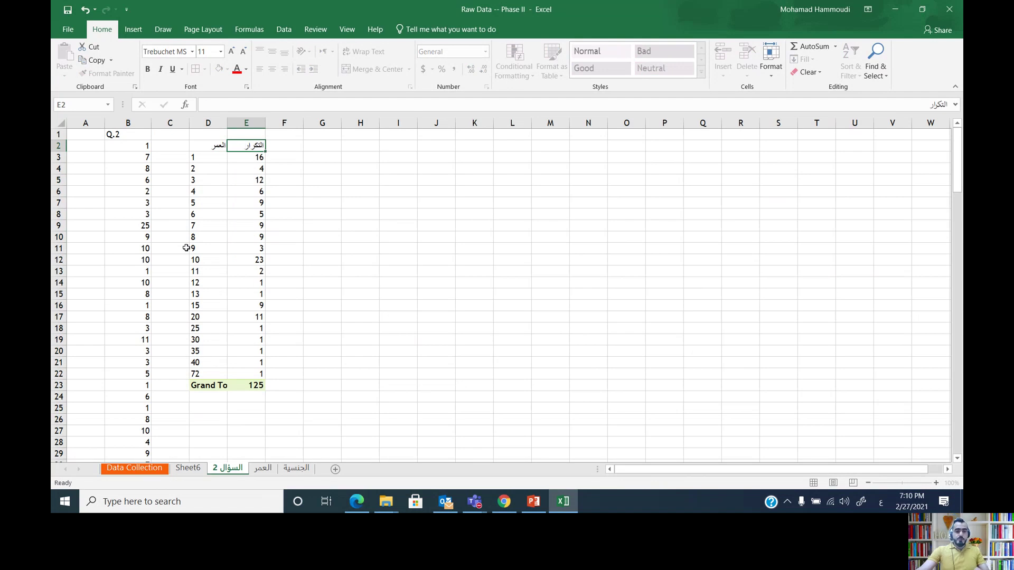
key("Return")
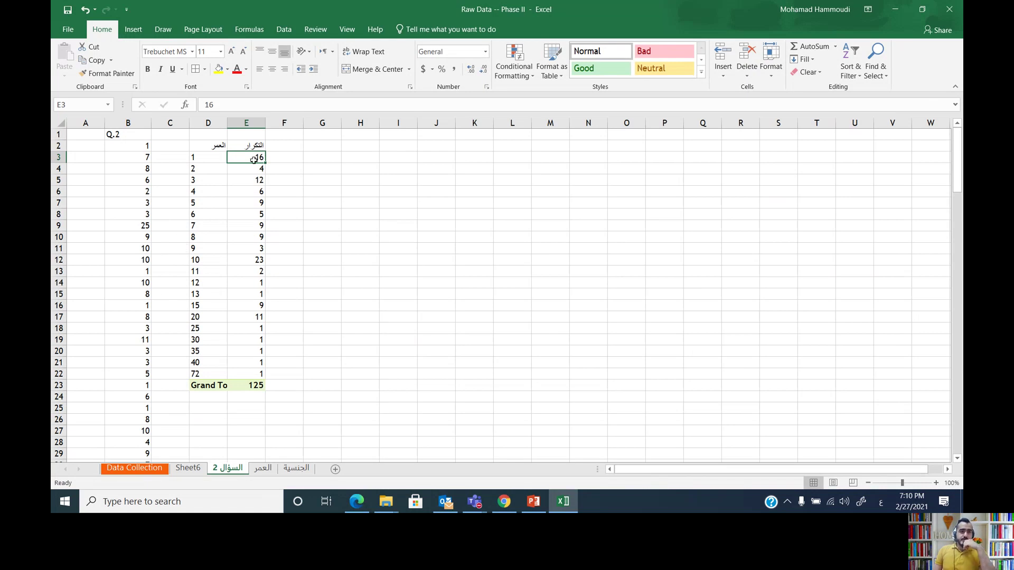
Insert a 2-D clustered column chart of the counts in E3:E22 and enlarge it to about 8.41" wide by 3.55" high.
left_click_drag(254, 157, 252, 374)
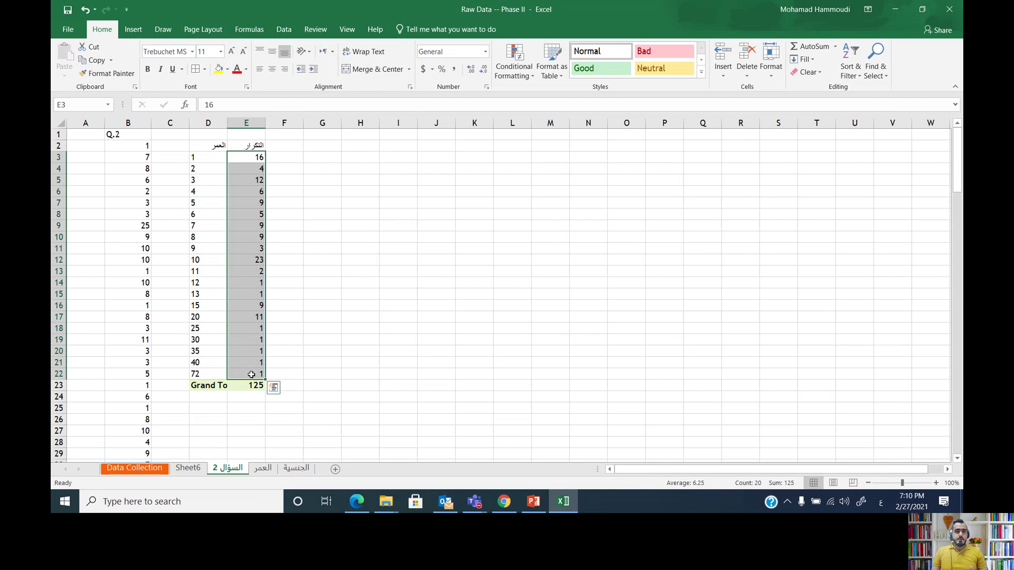
left_click(133, 29)
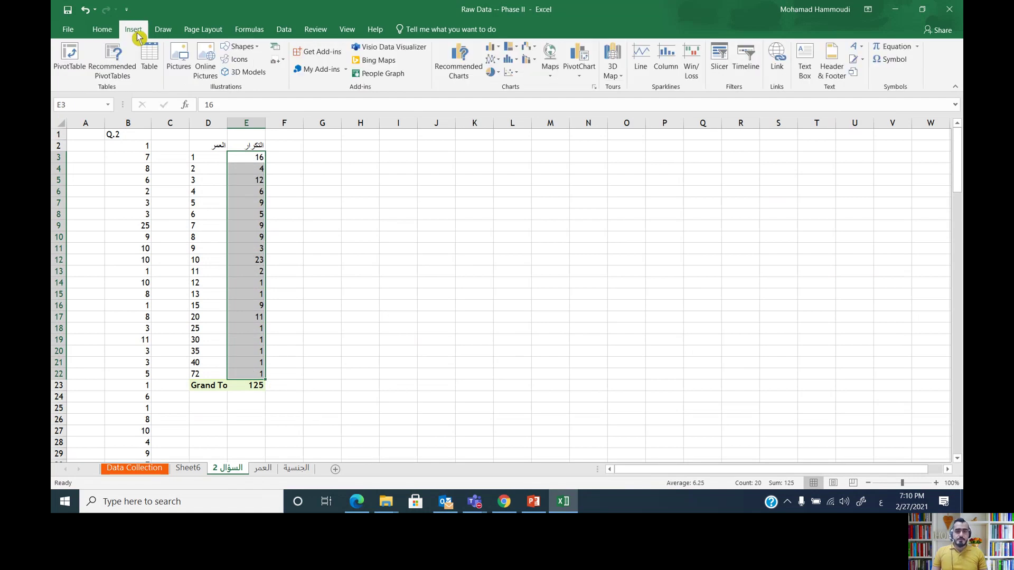
left_click(496, 51)
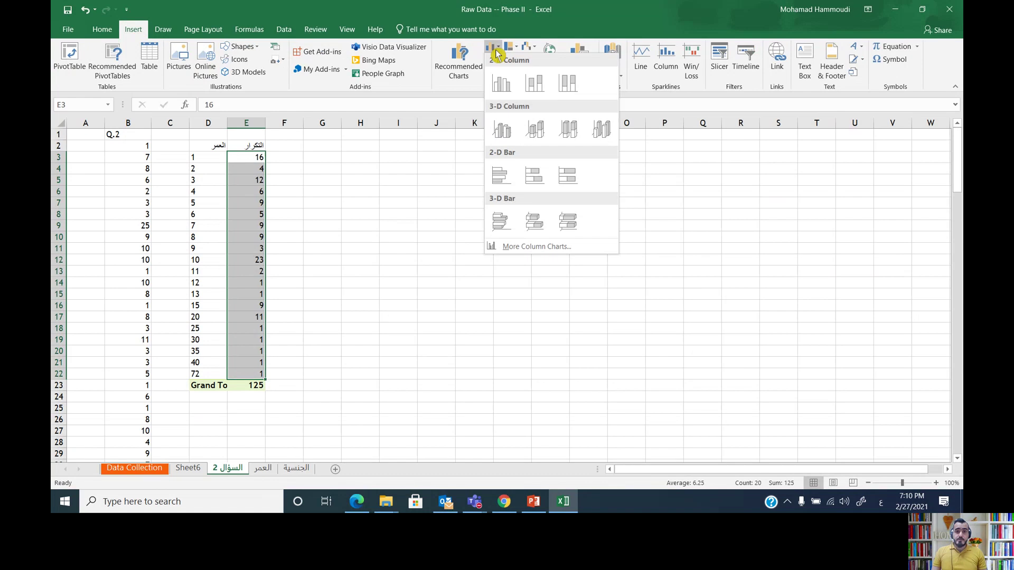
left_click(500, 84)
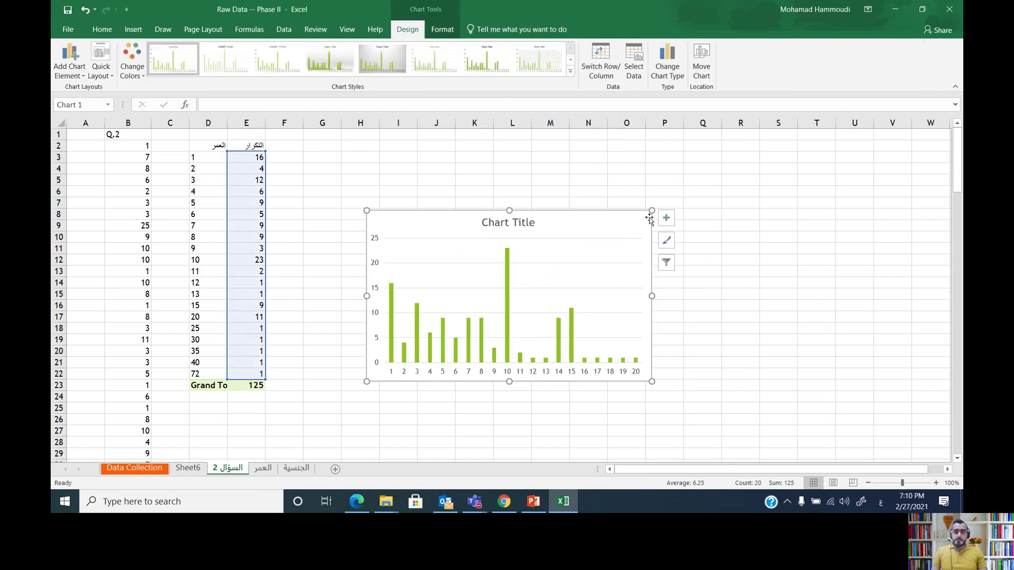
left_click_drag(652, 211, 846, 179)
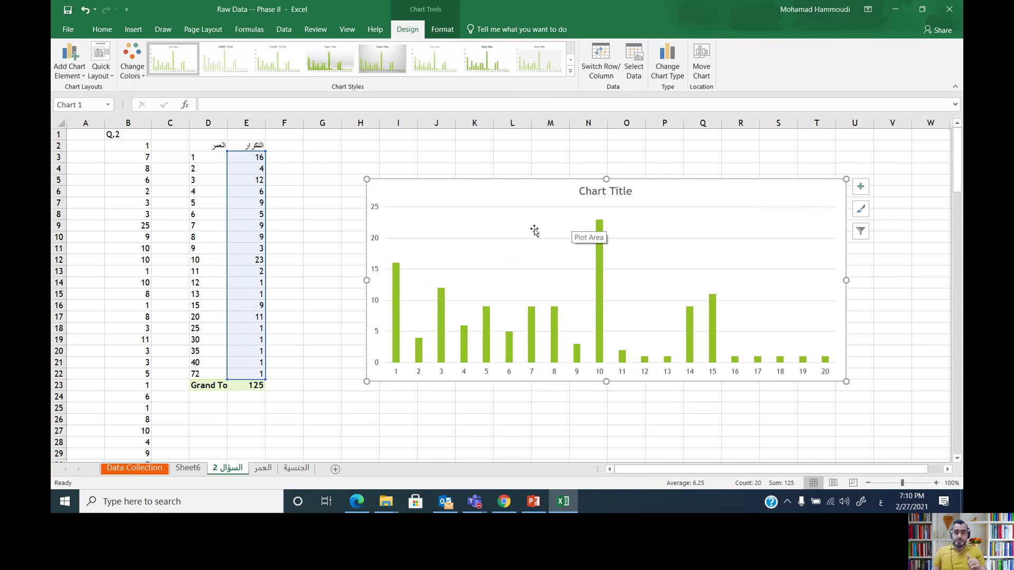
Change the heading in D2 to مرات التدخين.
left_click(215, 148)
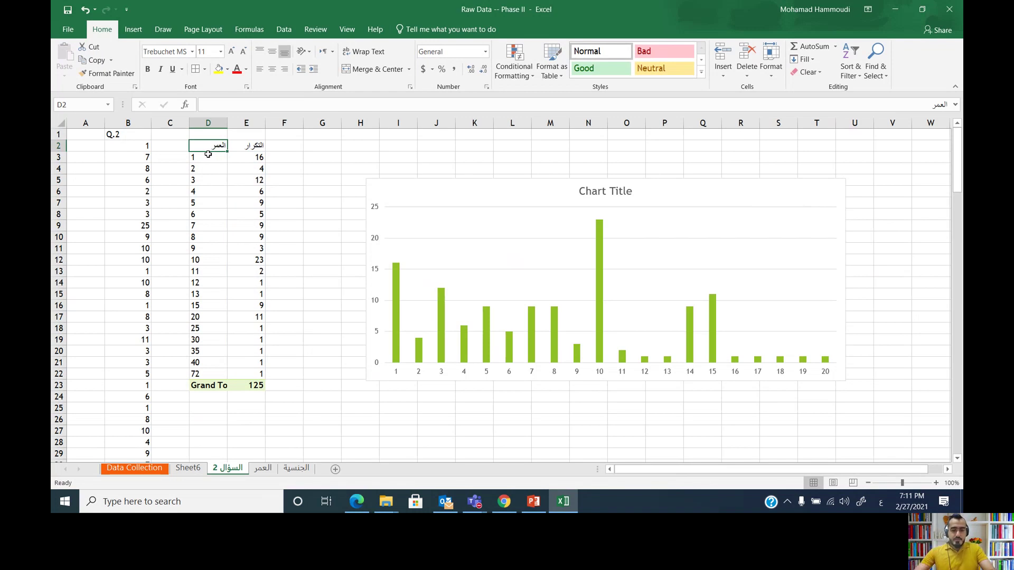
type("ال")
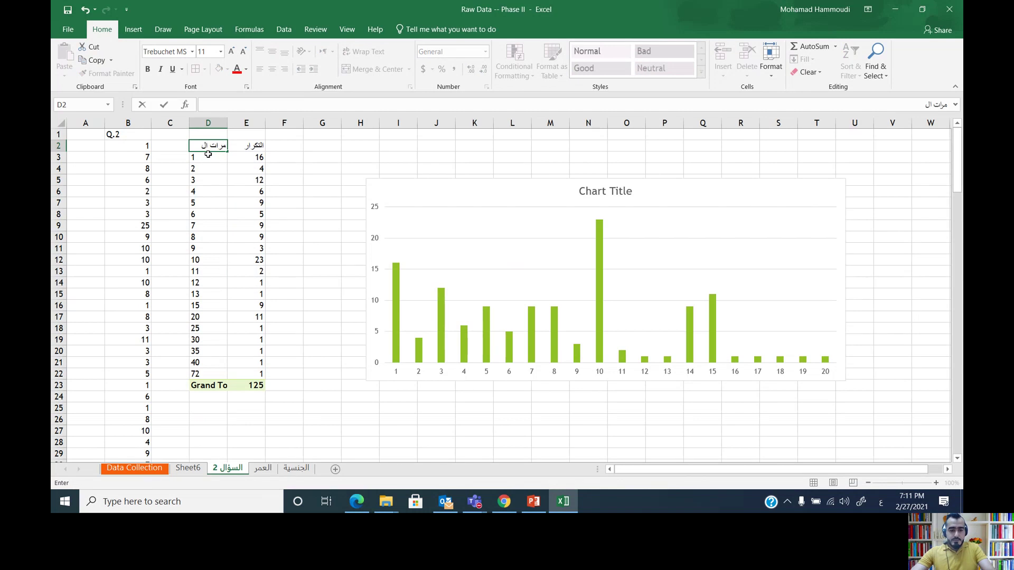
type("تدخين")
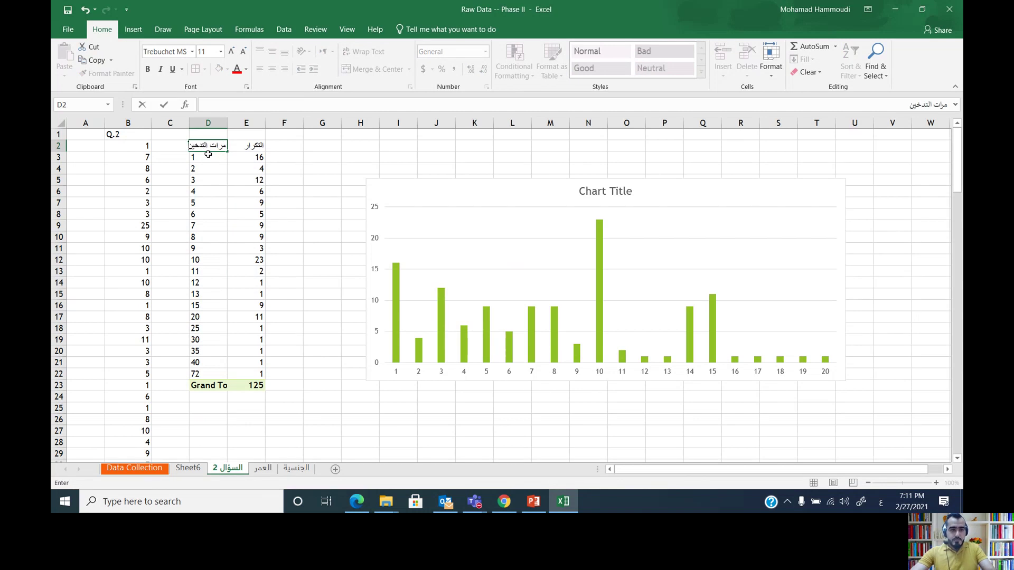
key("Return")
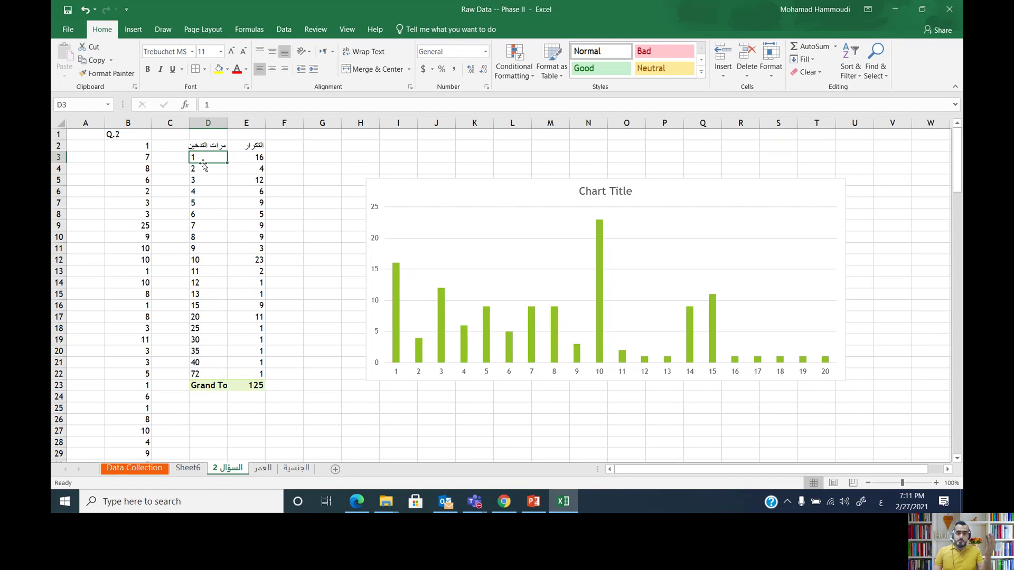
left_click(263, 170)
left_click(241, 183)
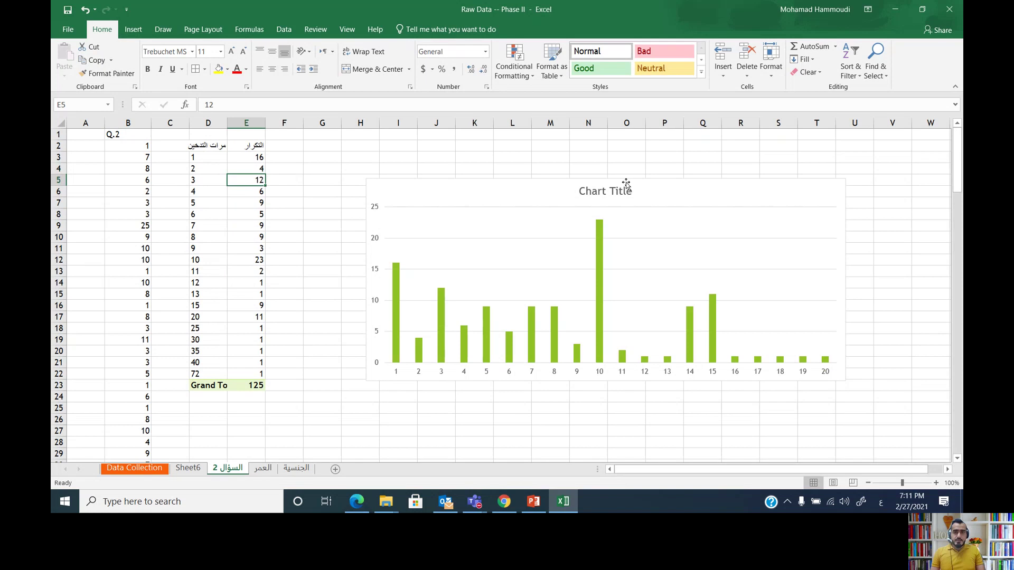
Set the chart's horizontal axis labels to the Q.2 values in D3:D22.
left_click(461, 193)
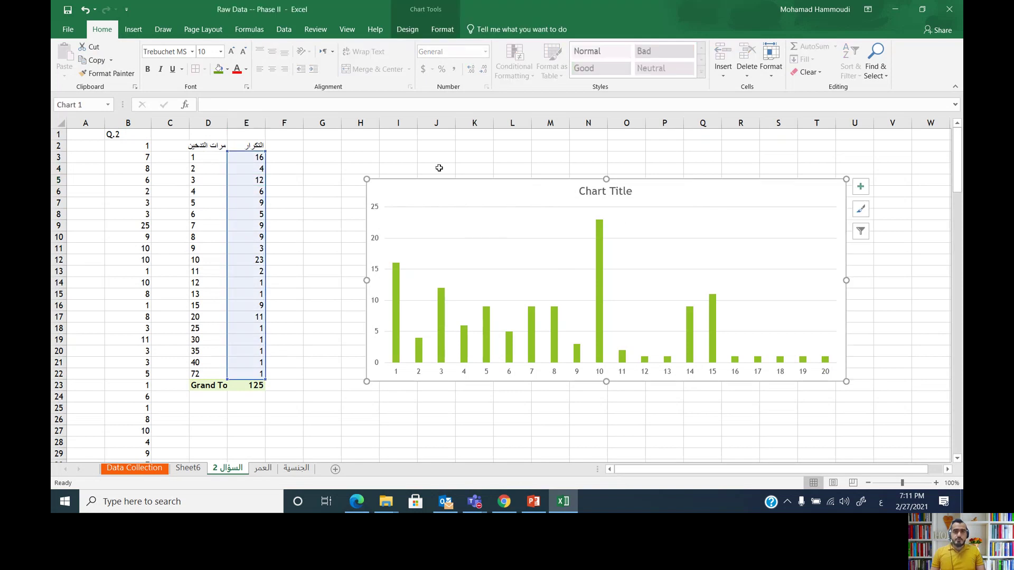
left_click(436, 35)
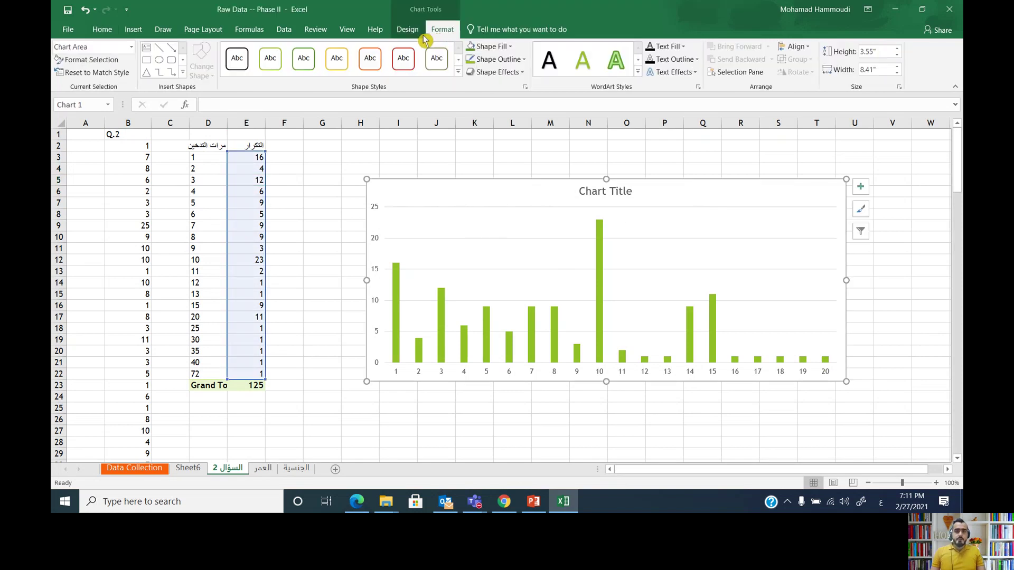
left_click(412, 35)
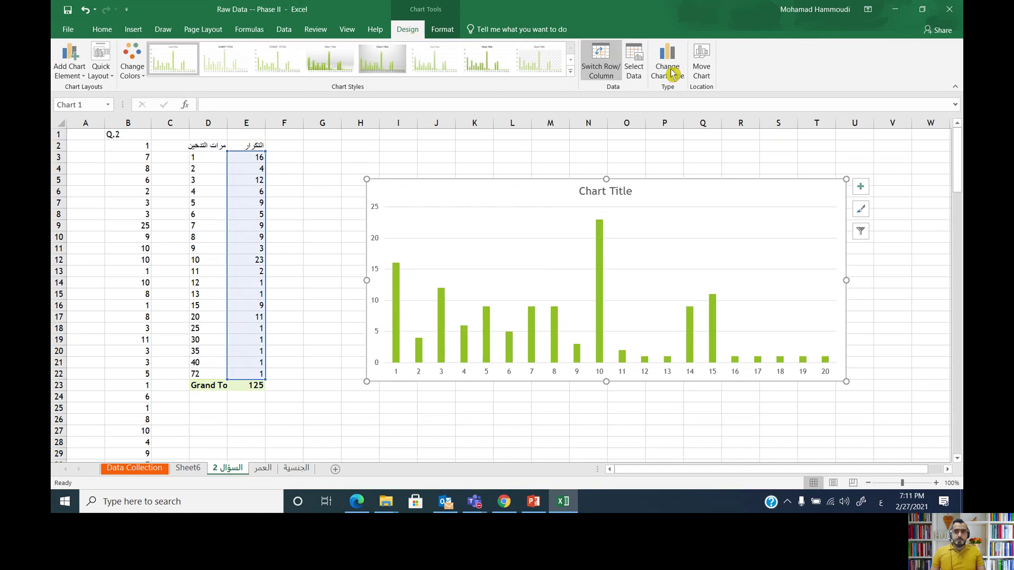
left_click(636, 76)
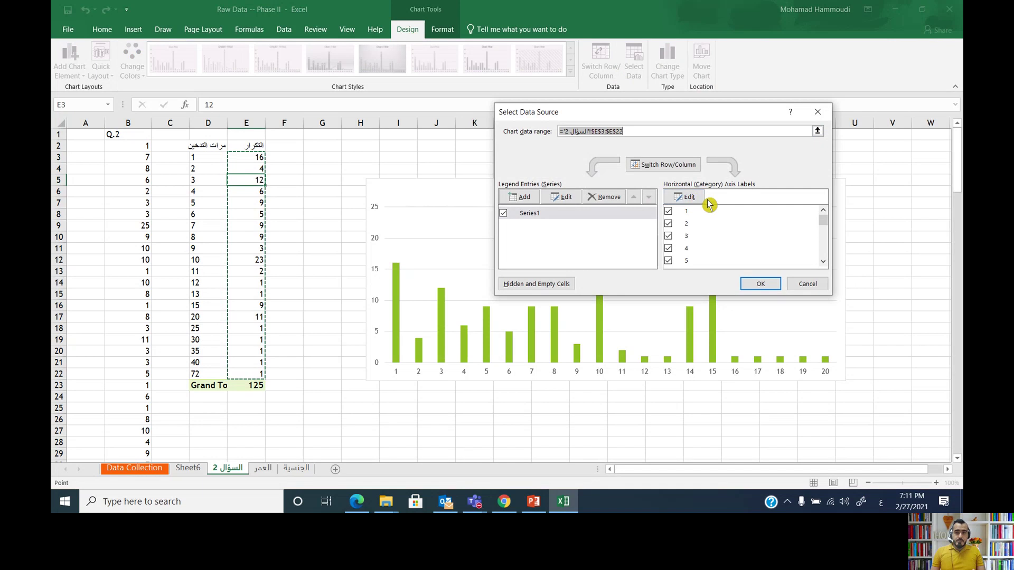
left_click(692, 197)
left_click_drag(207, 157, 209, 374)
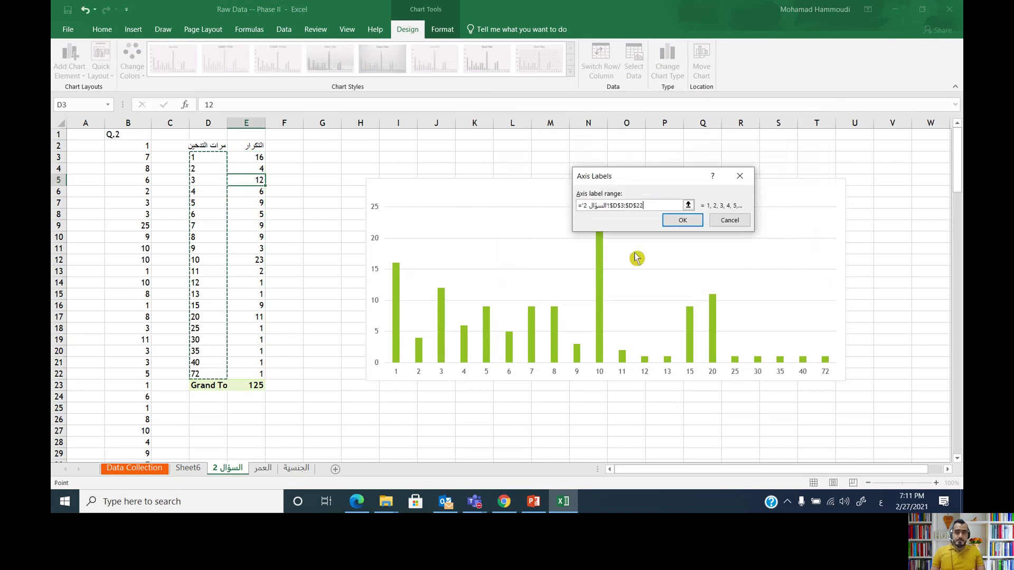
left_click(689, 222)
left_click(758, 284)
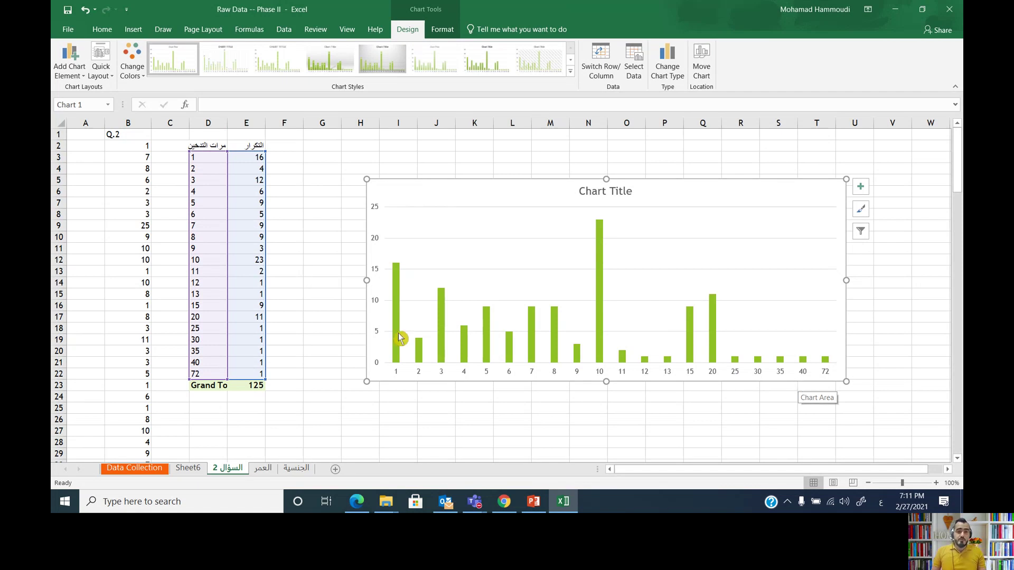
Open the Format Data Series options for the chart's columns.
left_click(397, 288)
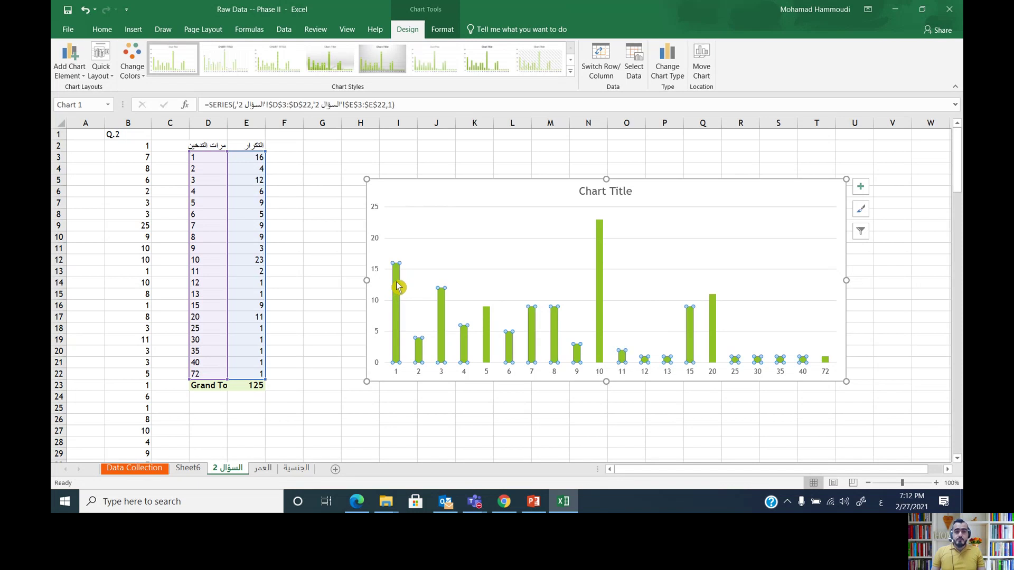
right_click(395, 286)
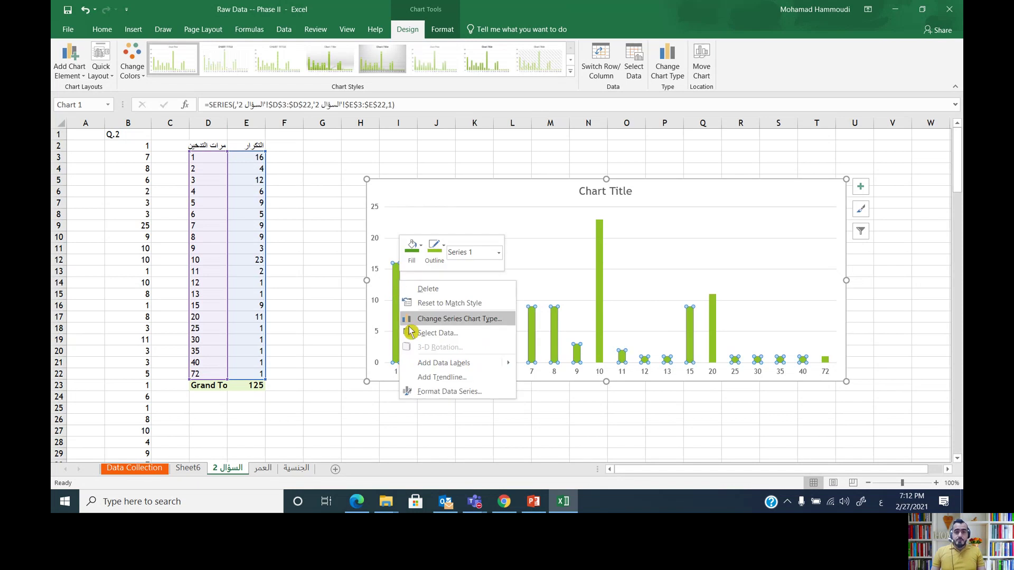
left_click(488, 393)
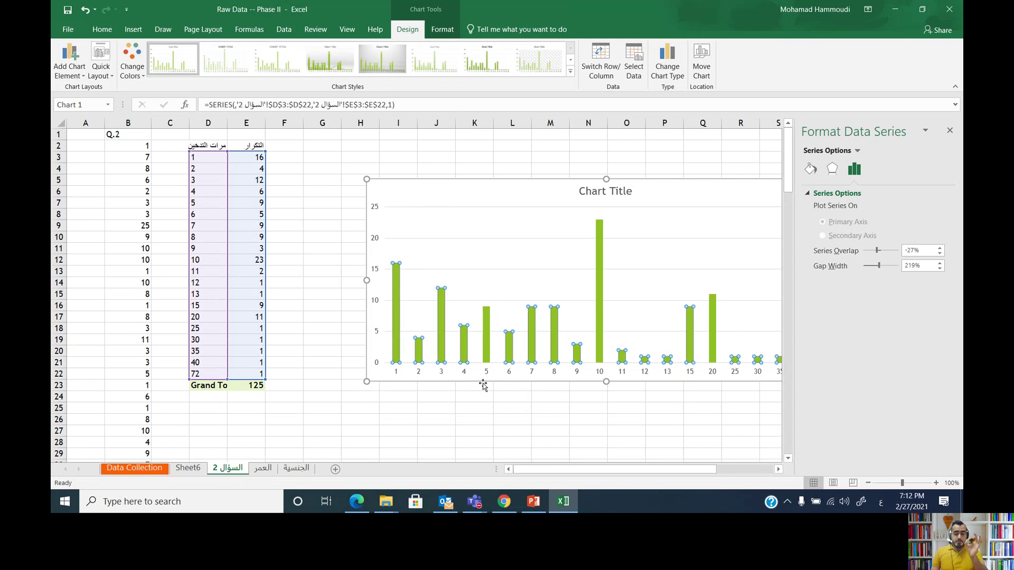
Switch to Chrome and run a Google image search for "dot" in the New Tab page.
mouse_move(505, 504)
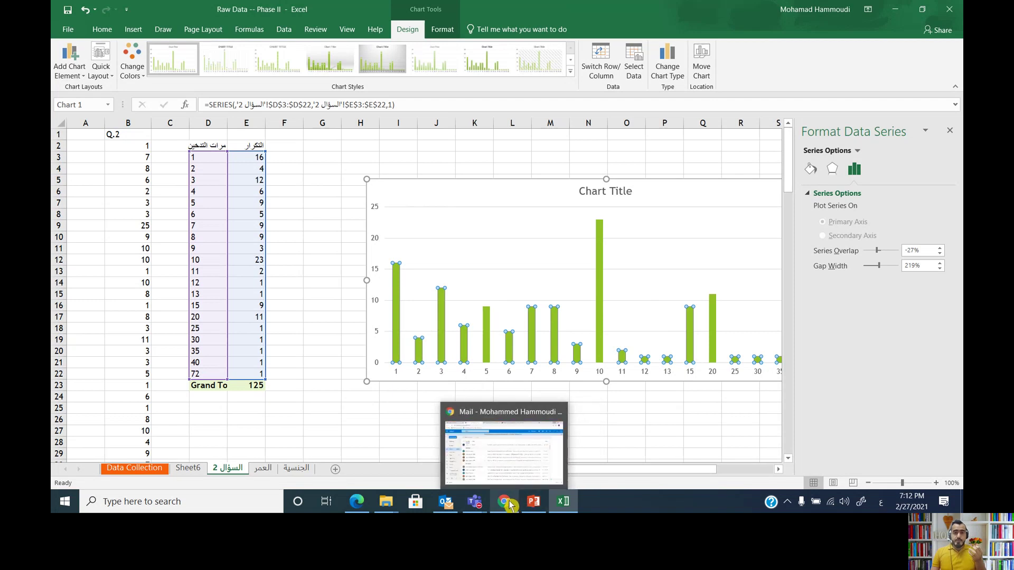
left_click(516, 459)
left_click(672, 11)
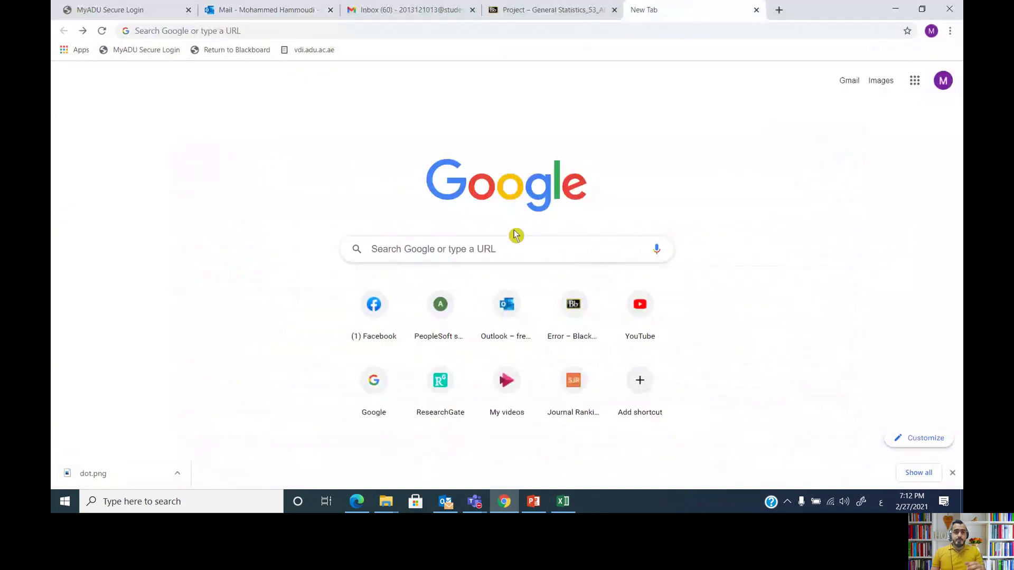
left_click(515, 251)
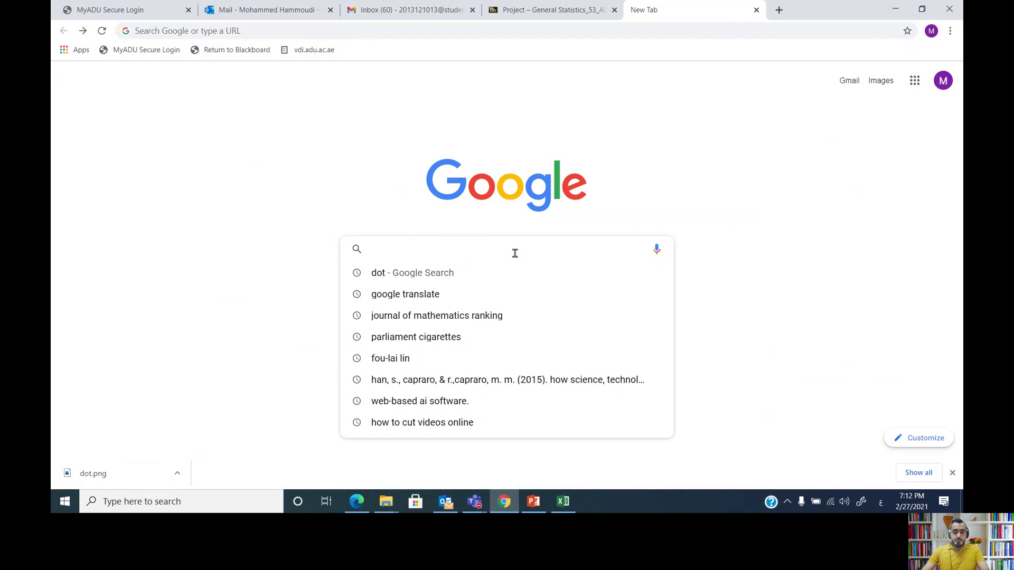
type("dot")
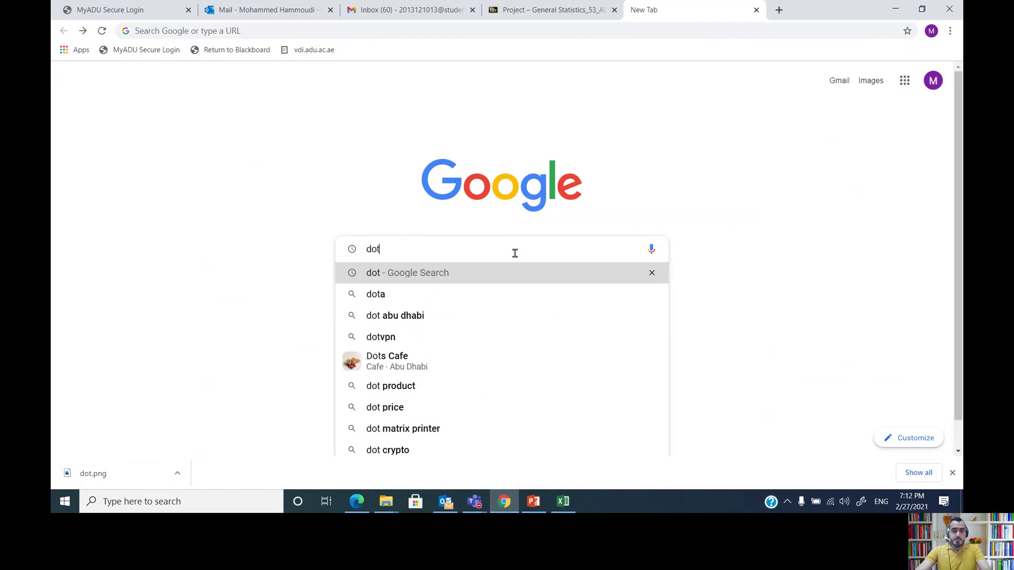
left_click(512, 259)
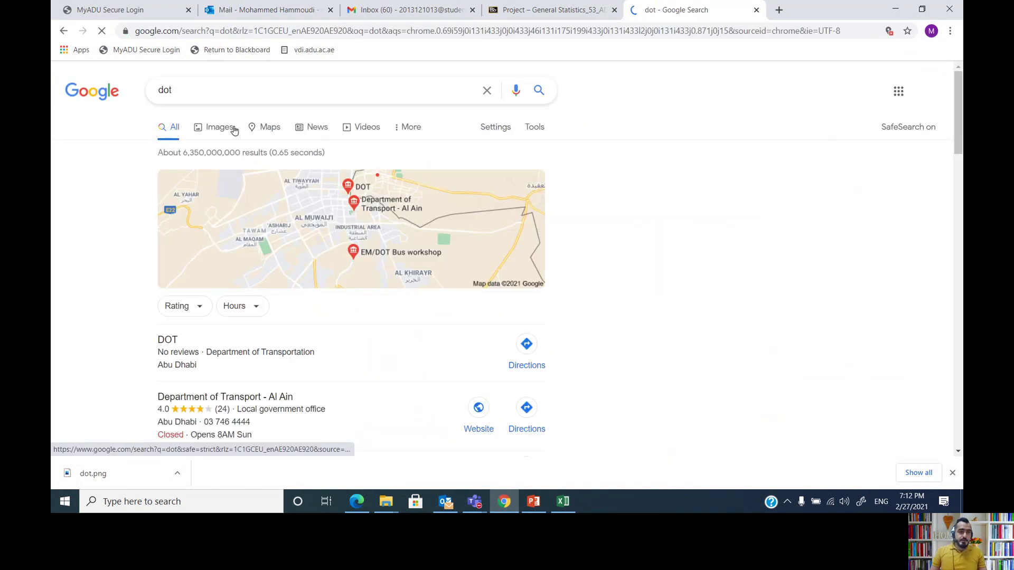
left_click(211, 128)
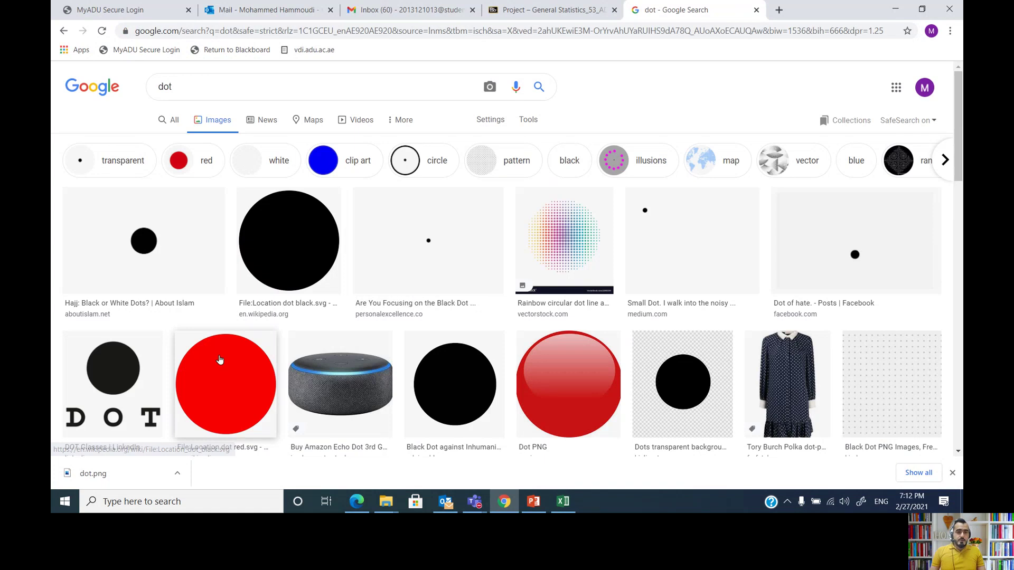
Save the large red dot image from Wikipedia to the Desktop as a PNG named dot, and return to the Excel workbook.
left_click(220, 357)
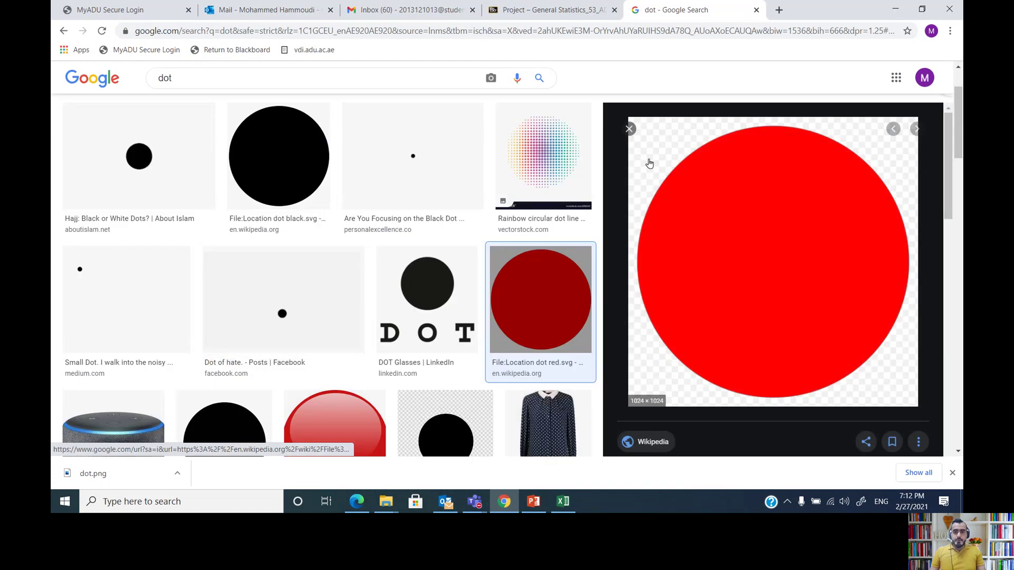
right_click(650, 161)
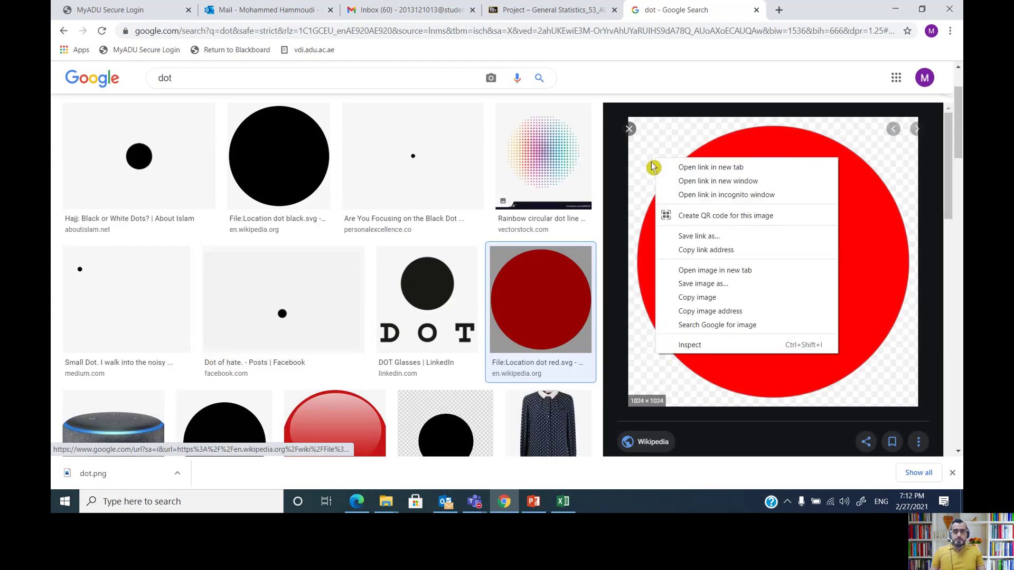
left_click(710, 285)
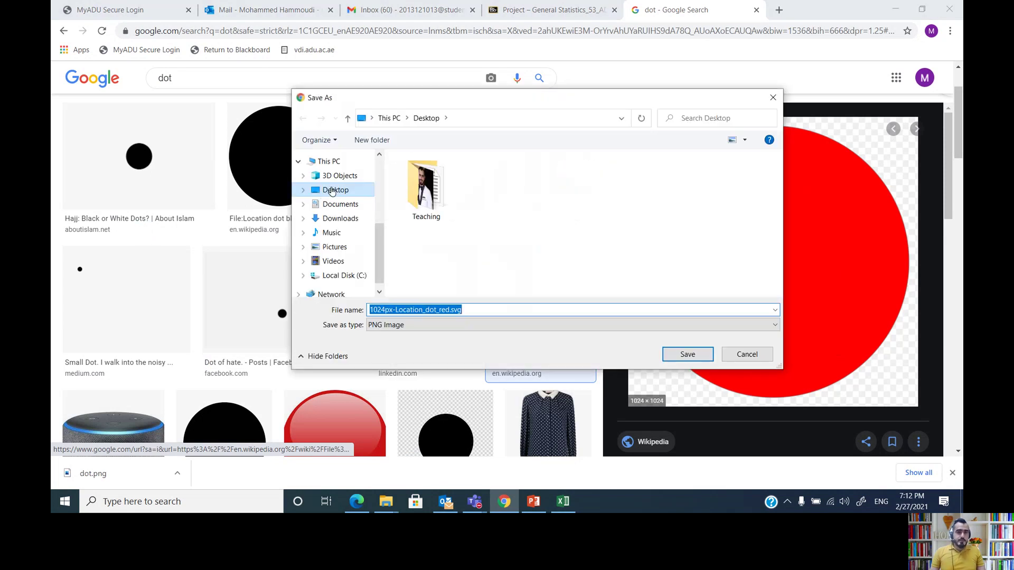
left_click(374, 272)
left_click(412, 310)
type("dot")
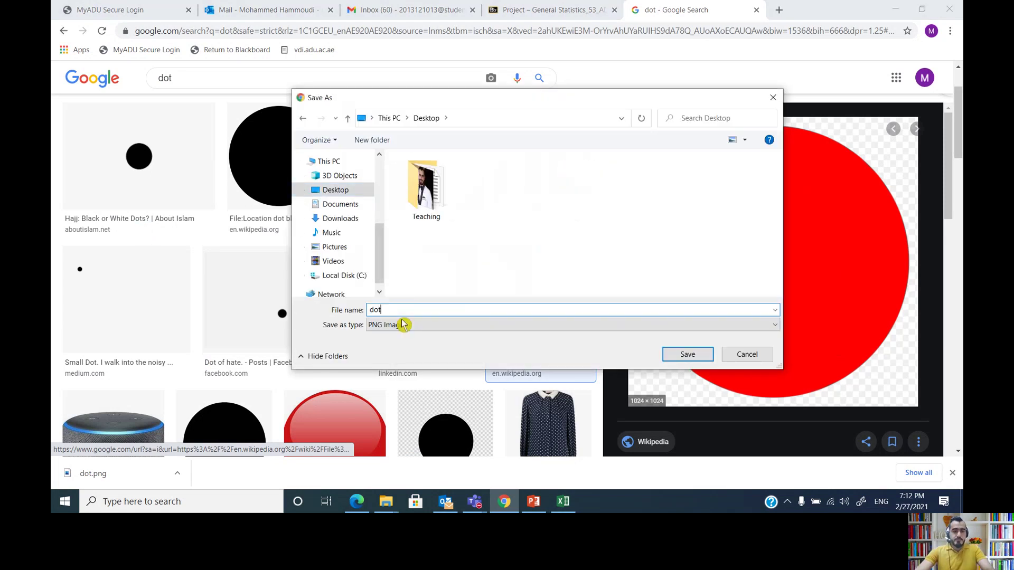
key("Return")
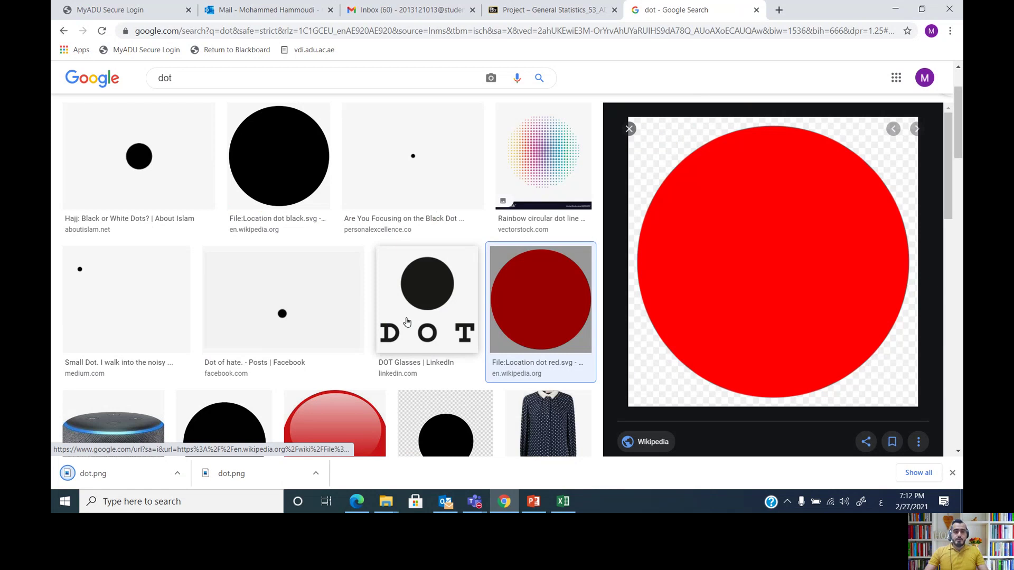
left_click(895, 9)
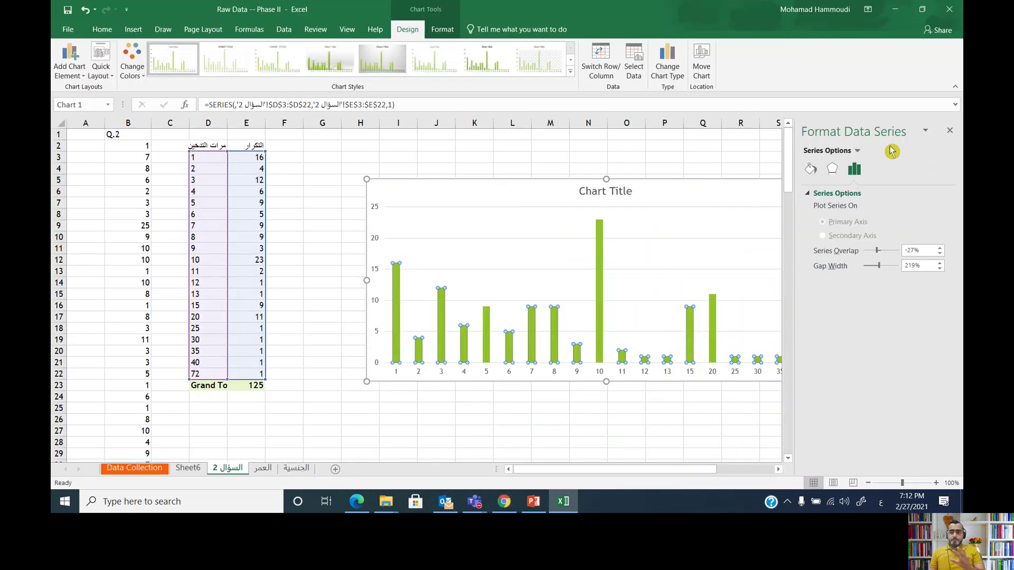
Fill the chart's columns with the red dot picture saved on the Desktop.
left_click(811, 170)
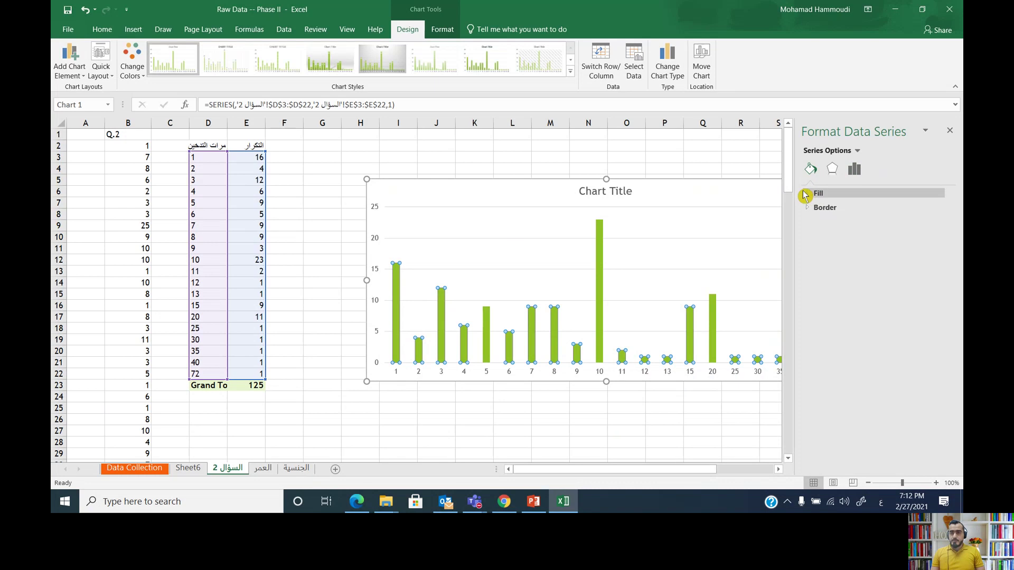
left_click(808, 195)
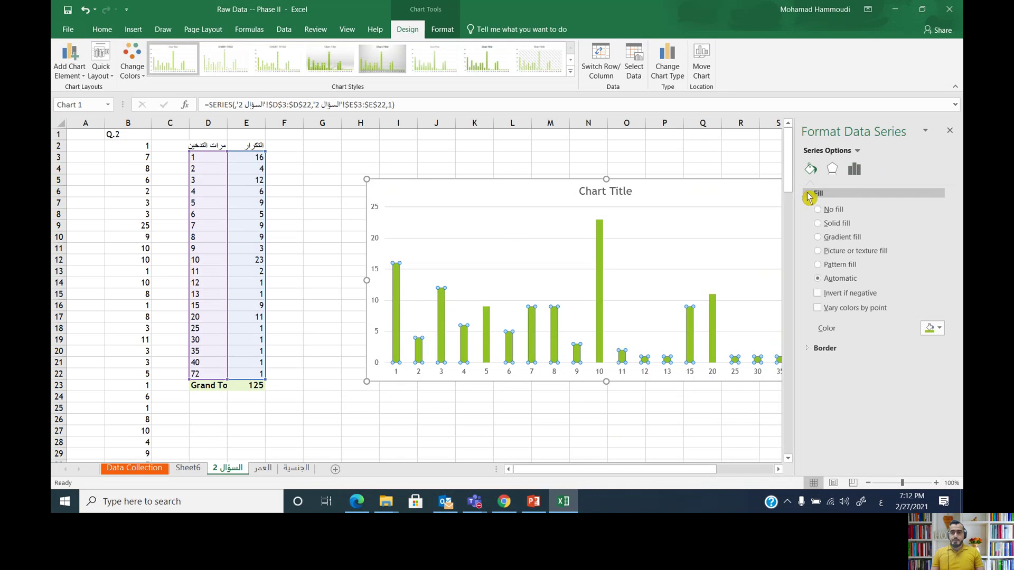
left_click(818, 252)
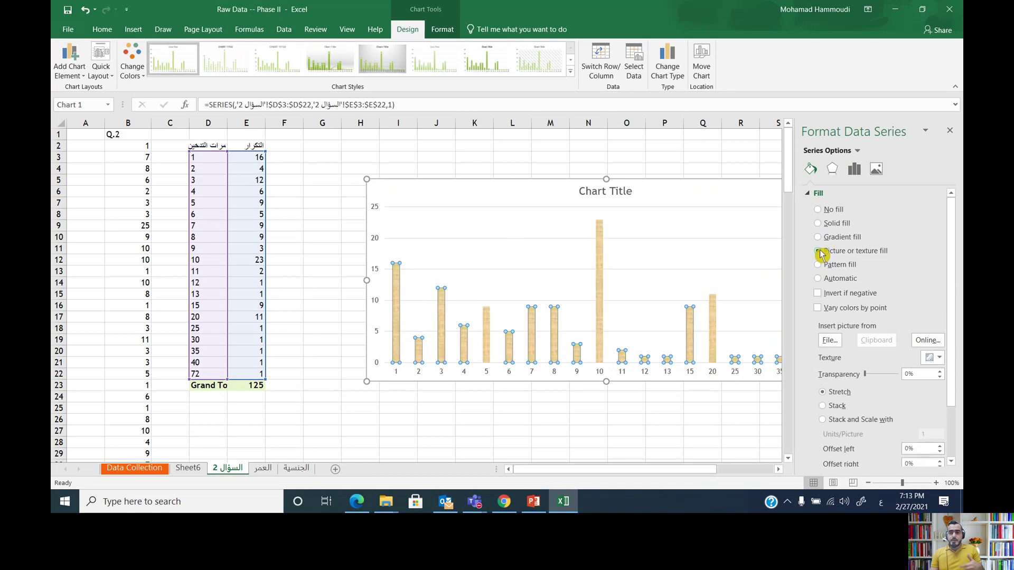
left_click(828, 342)
left_click(100, 120)
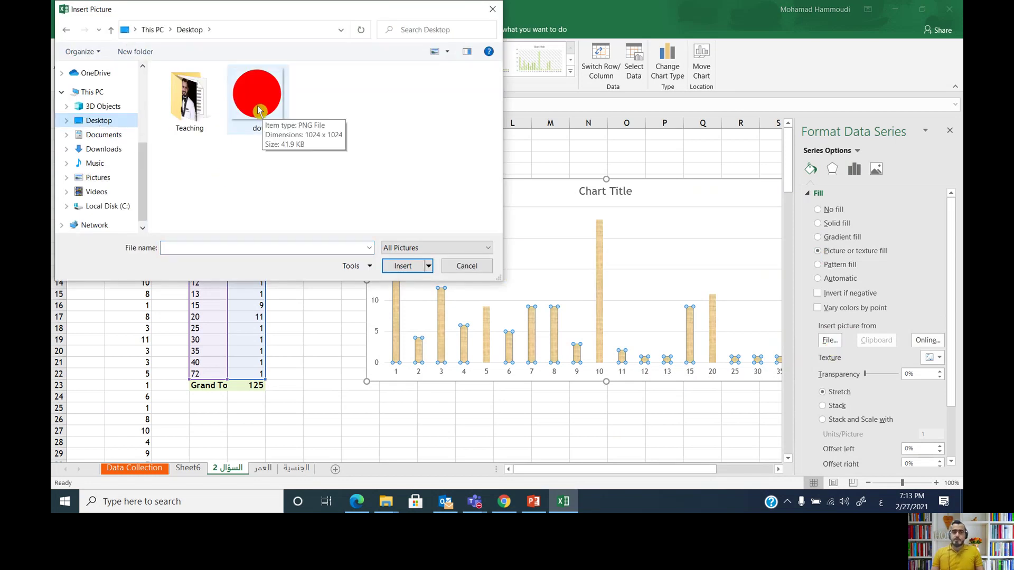
left_click(259, 111)
left_click(402, 266)
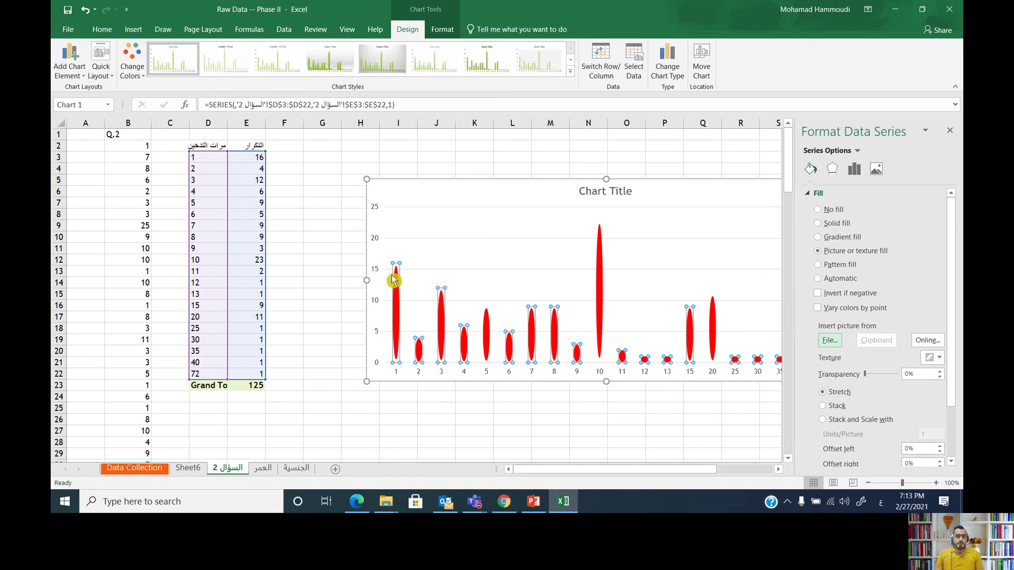
Set the columns' picture fill to Stack and Scale with 1 unit per picture, and close the formatting options.
mouse_move(389, 300)
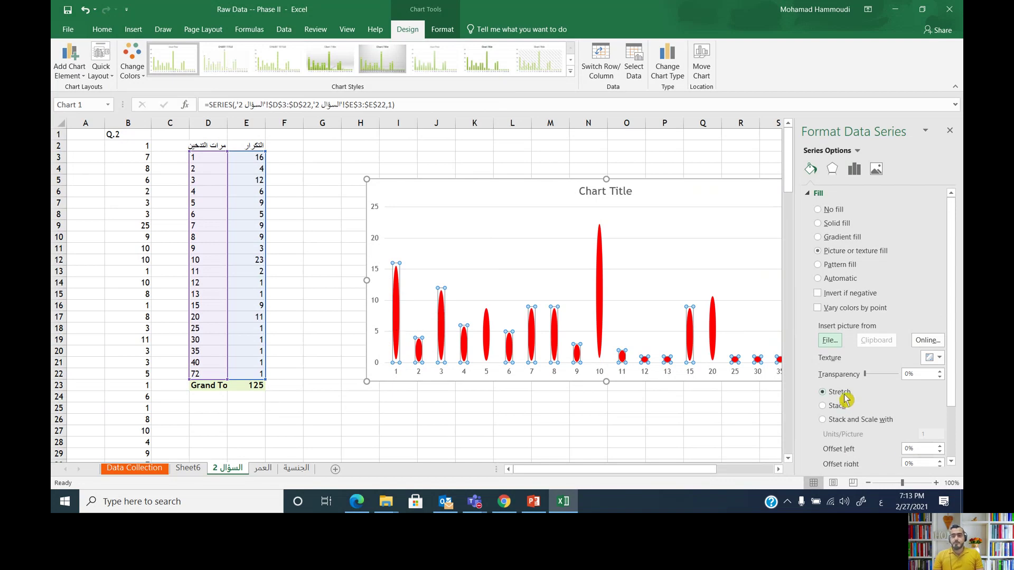
left_click(822, 420)
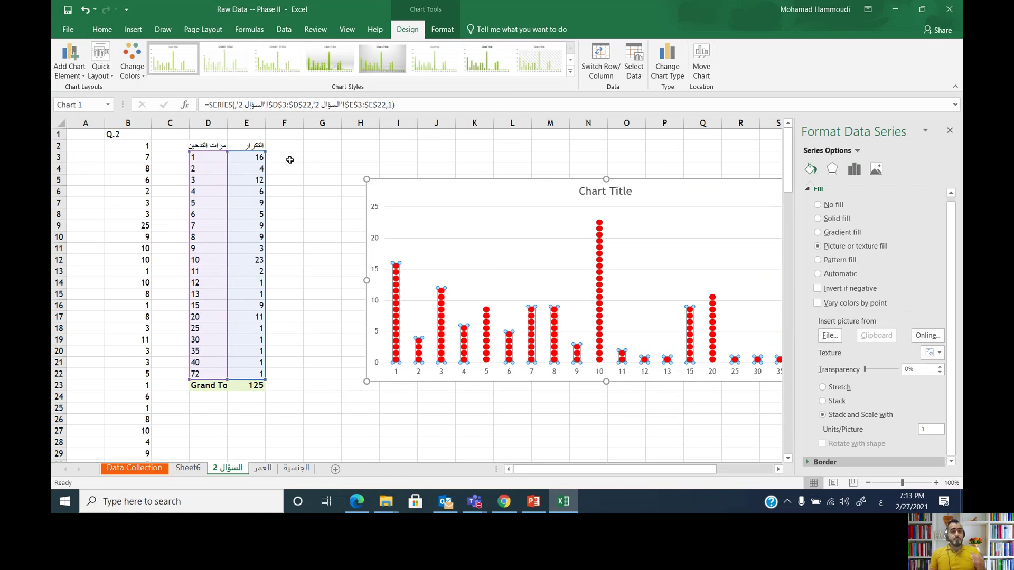
left_click(335, 165)
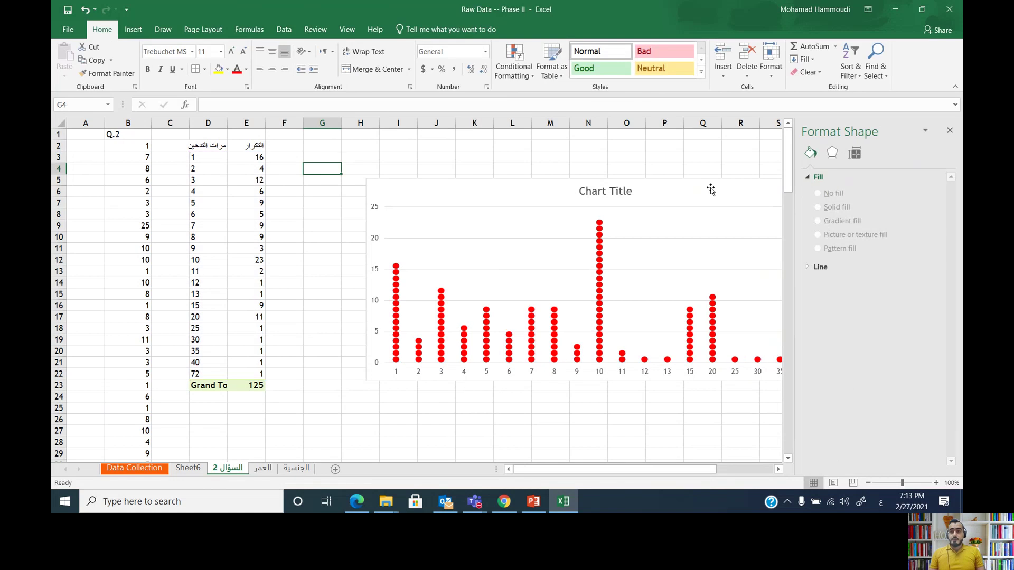
left_click(949, 131)
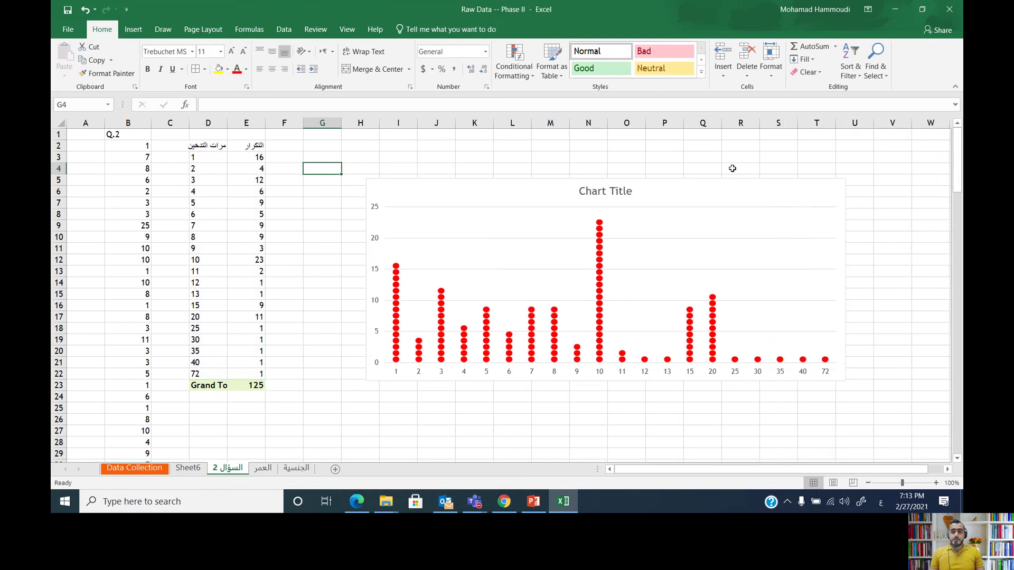
Replace the chart's title with "شكل النقاط" and deselect the chart.
left_click(593, 190)
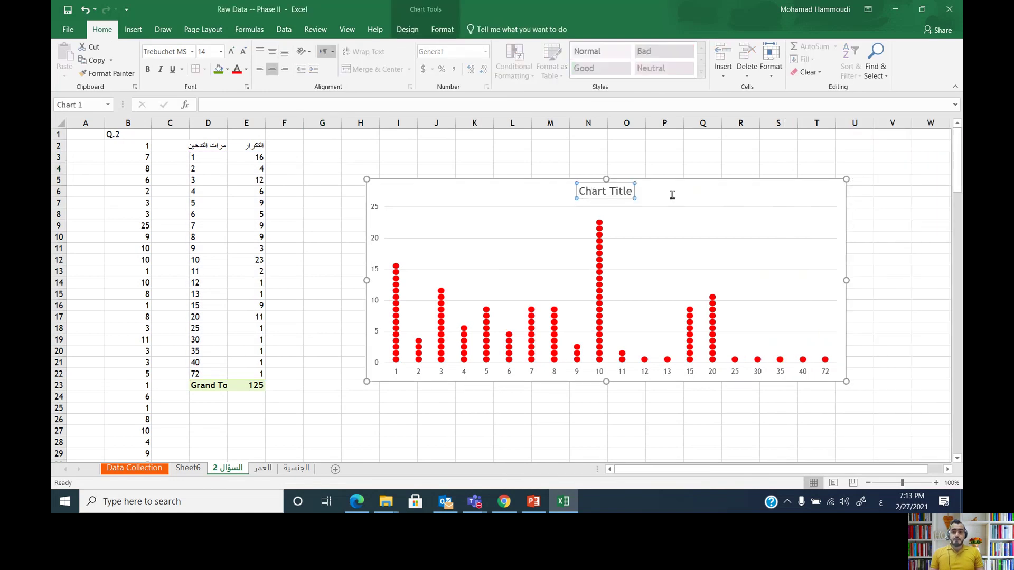
triple_click(640, 190)
type("ش")
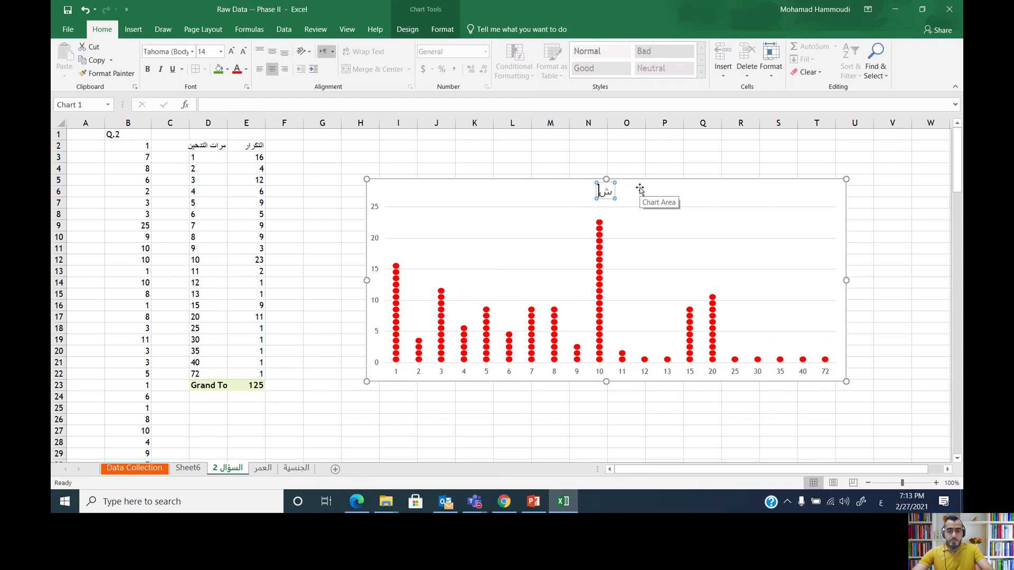
type("كل الن")
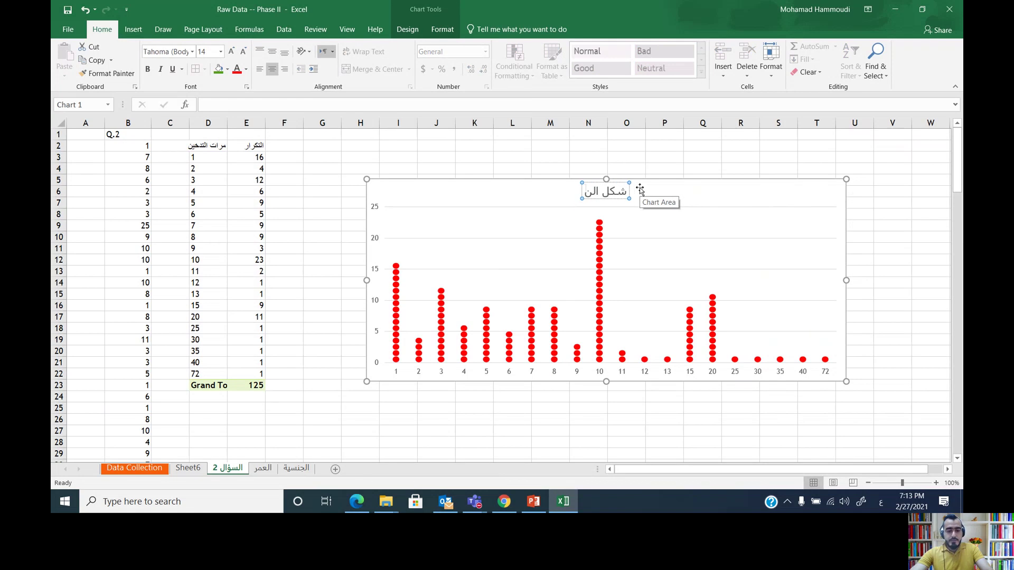
type("قاط")
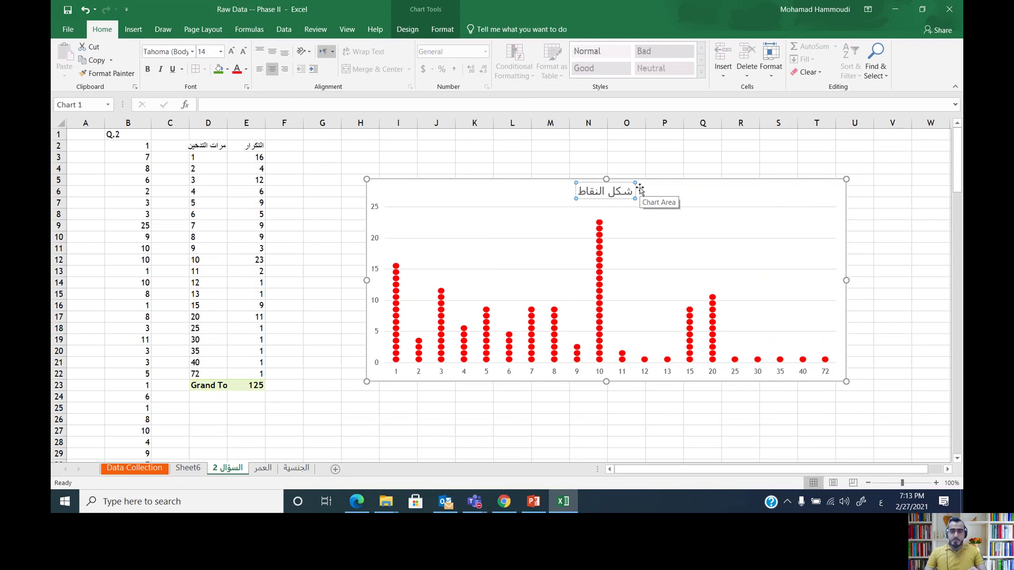
left_click(330, 201)
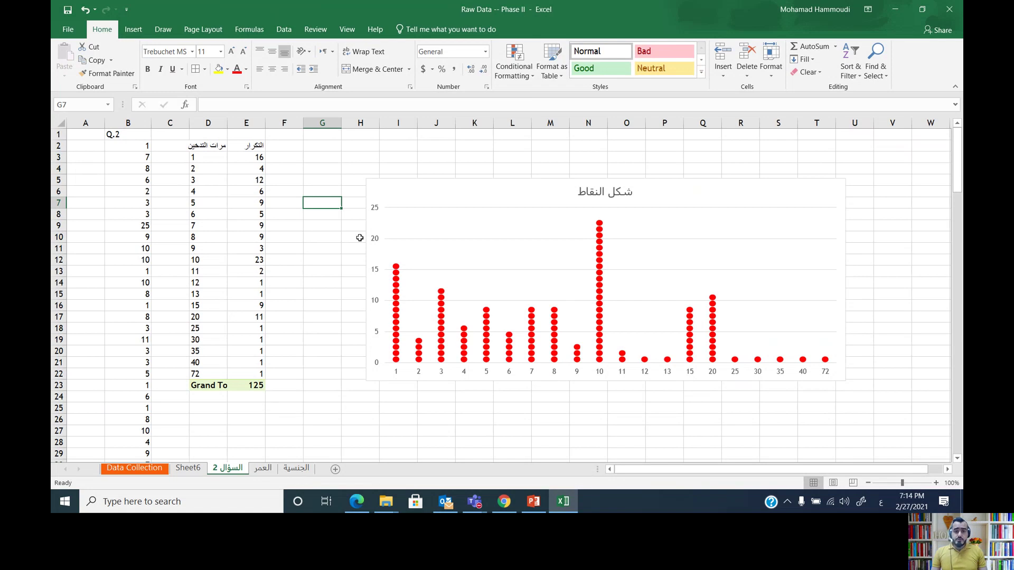
Switch to PowerPoint to review the dot plot requirement on the phase two slide.
mouse_move(533, 502)
left_click(531, 442)
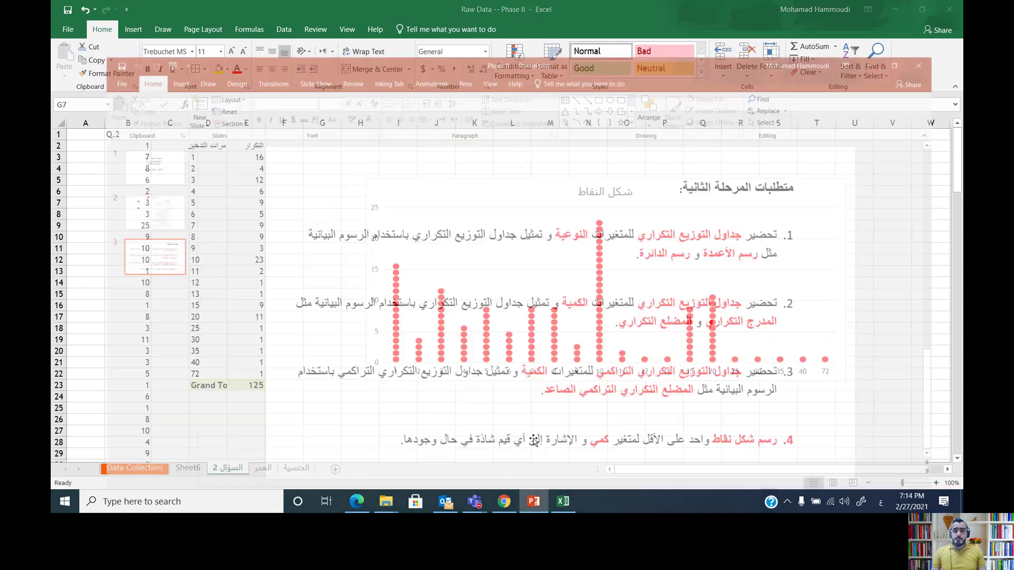